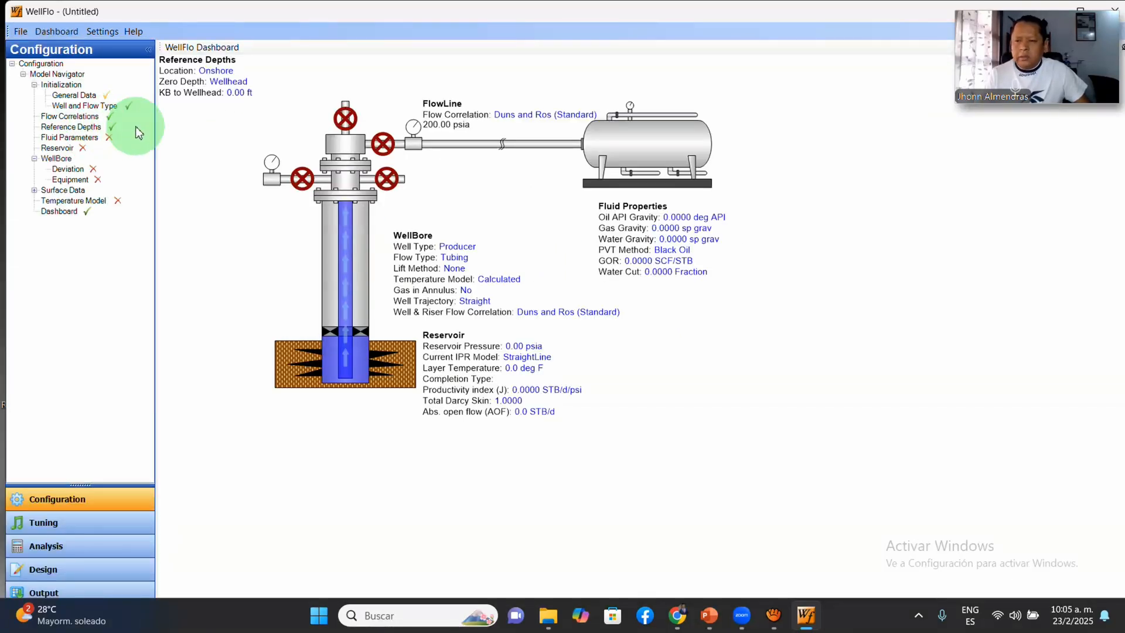
Step: Open the General Data form and review slide 10's producer well data in the presentation
click(86, 97)
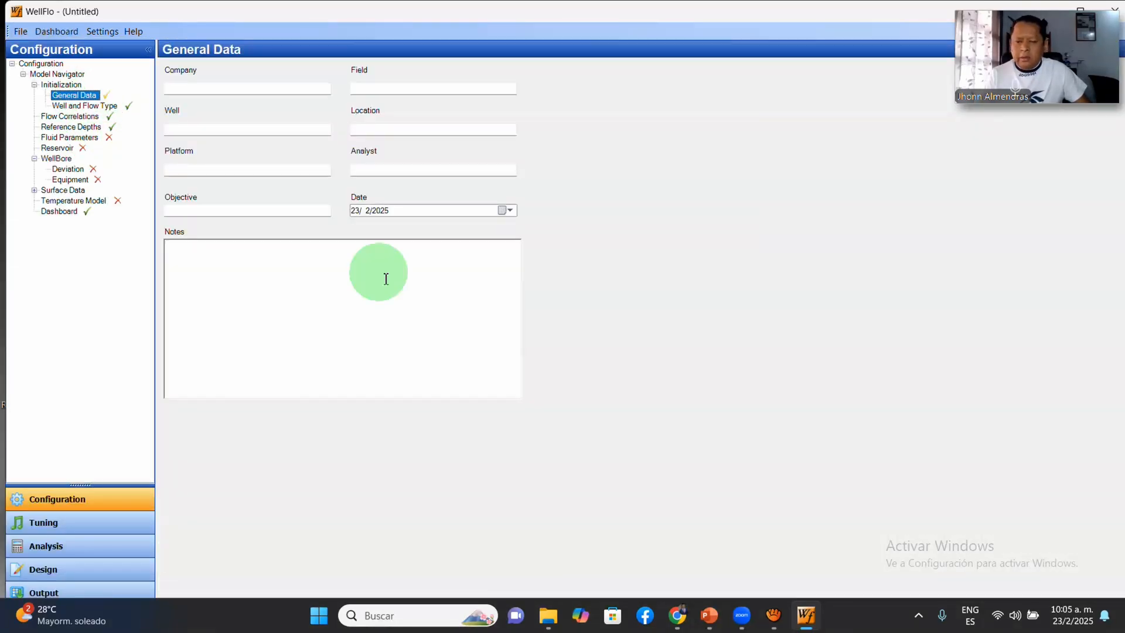
click(709, 615)
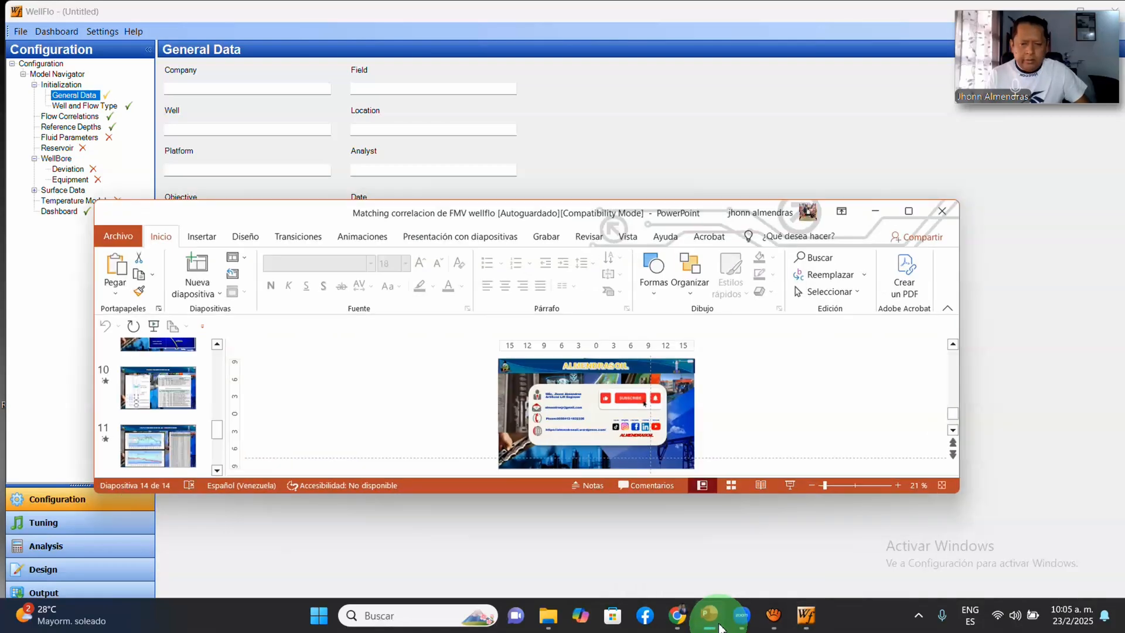
click(174, 382)
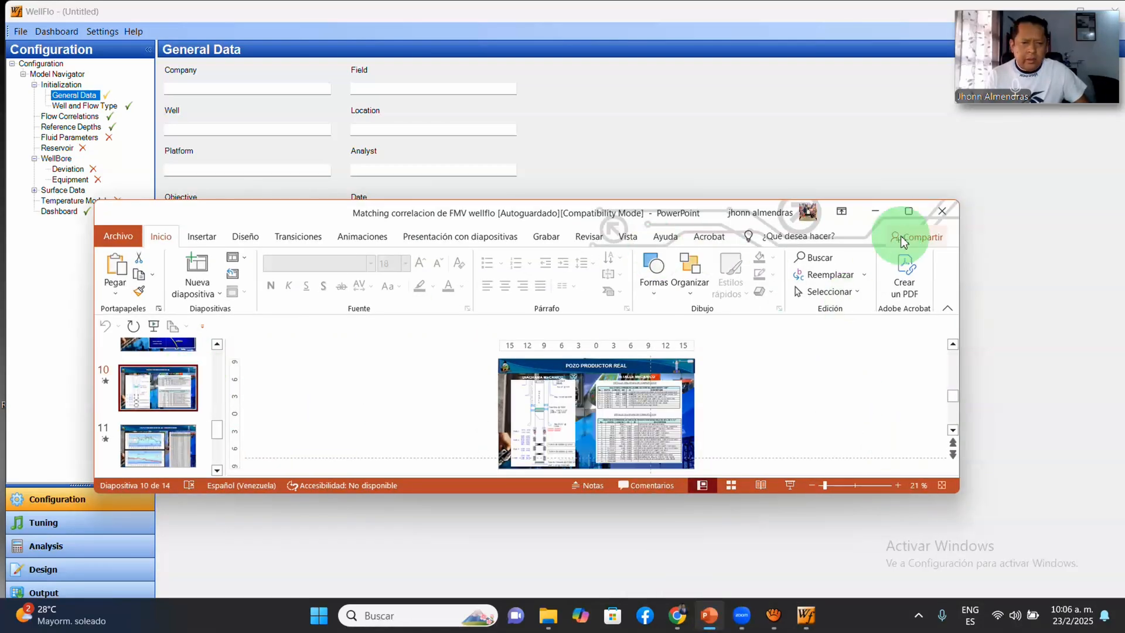
click(909, 213)
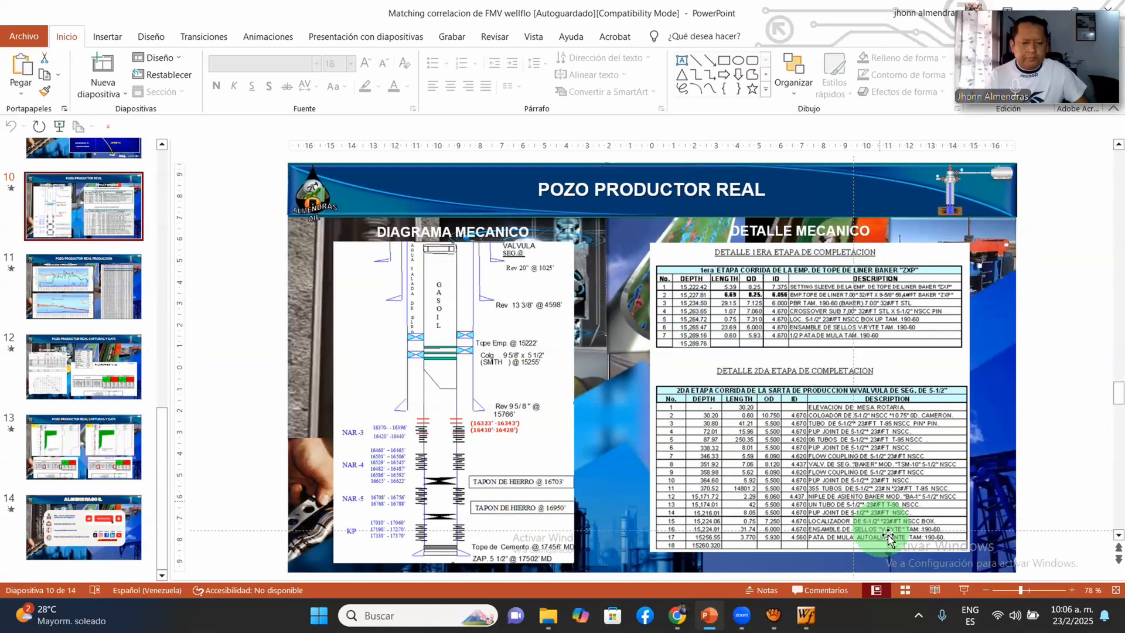
click(803, 619)
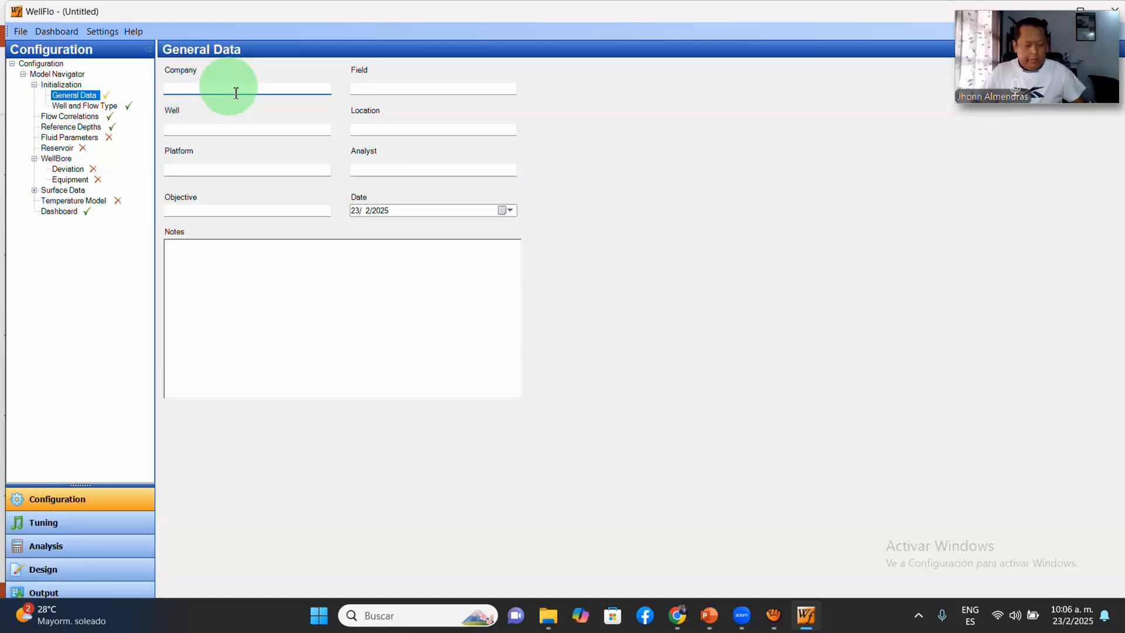
Step: Enter company PETROLERA, field NORTE, well PRUEBA, the analyst's name, objective NAR-03 and note COTEJO DE FMV
text(PETROLERA)
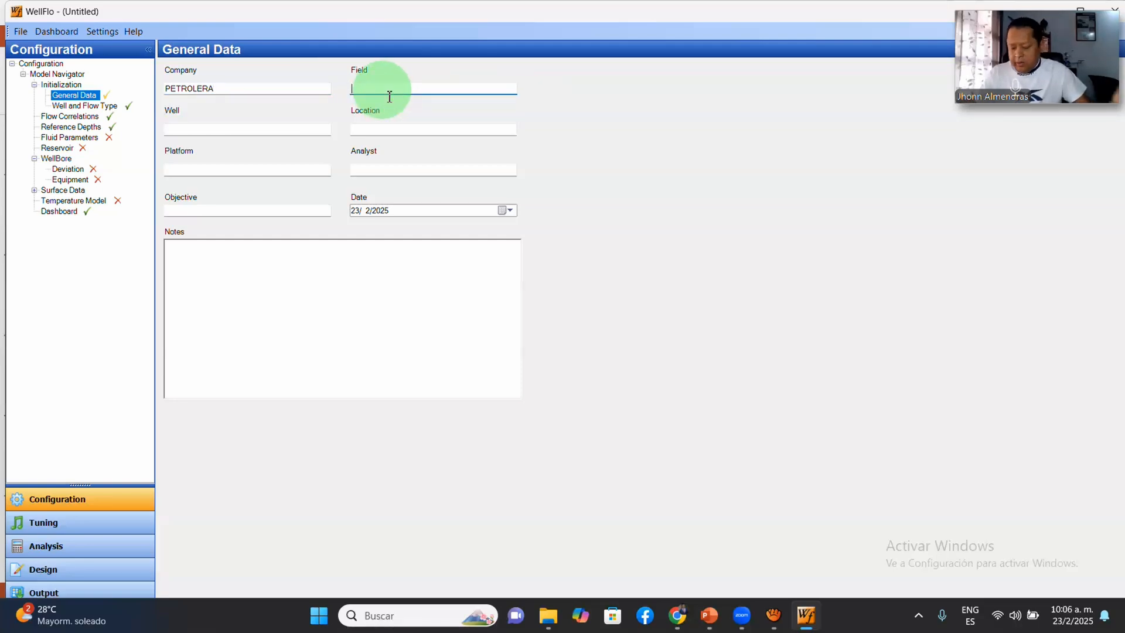
text(NORTE)
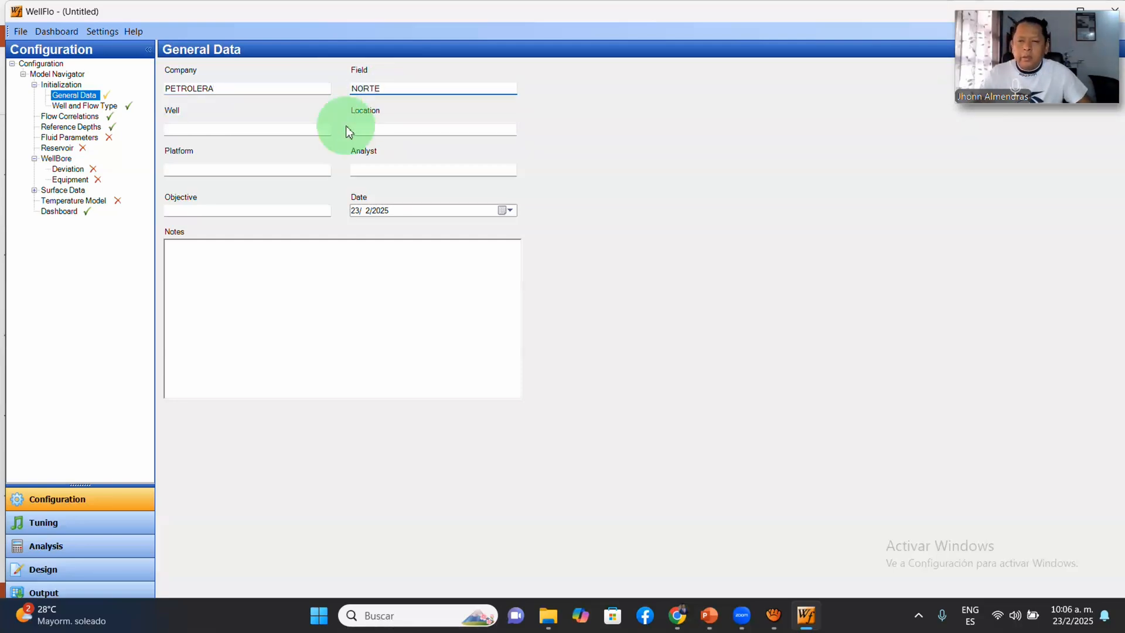
click(200, 130)
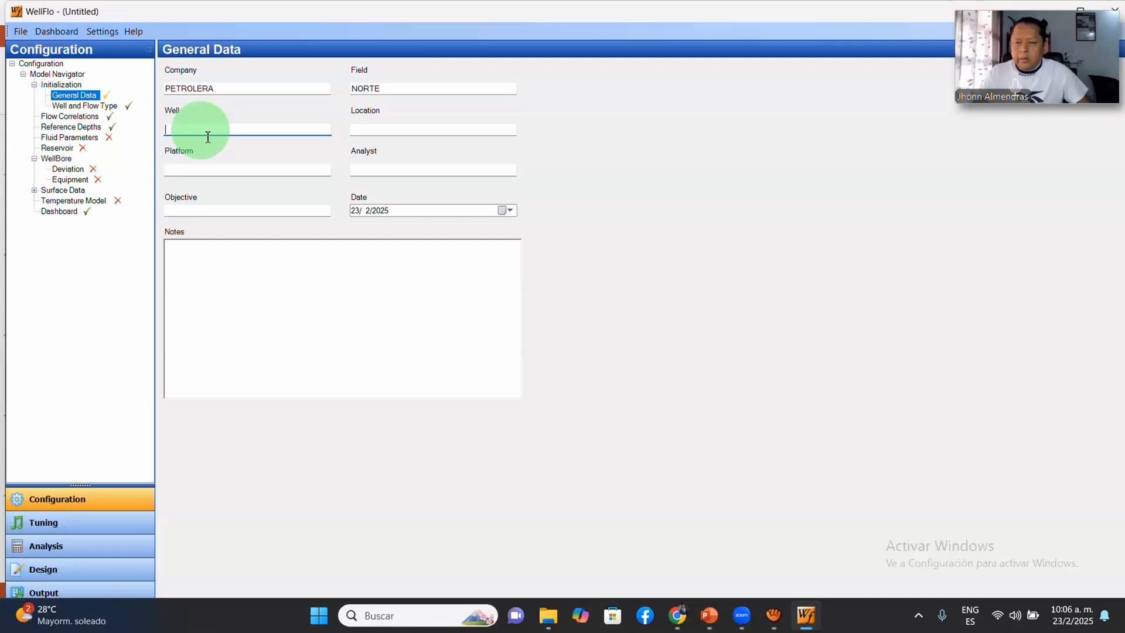
text(PRUEBA)
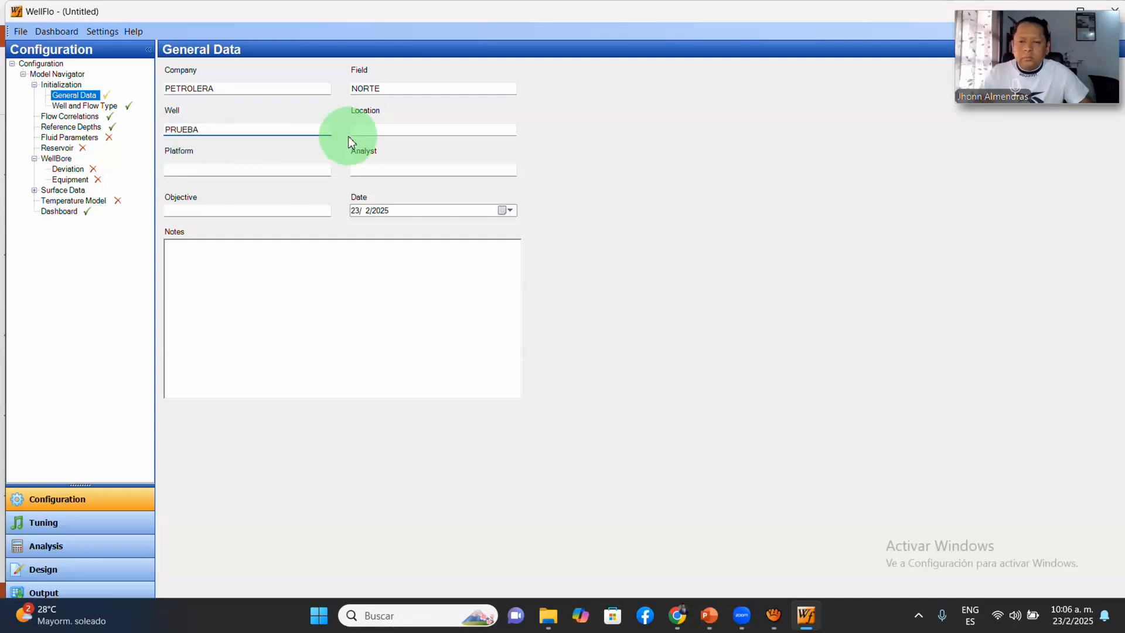
click(375, 171)
text(JHONN ALMENDRAS)
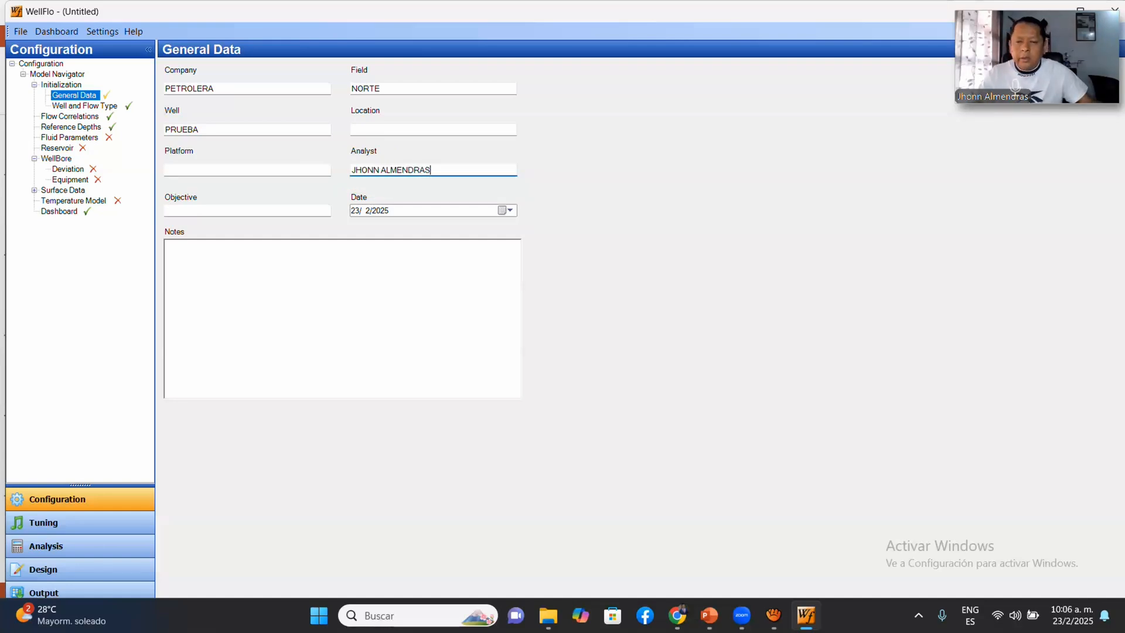
click(196, 211)
text(NAR-03)
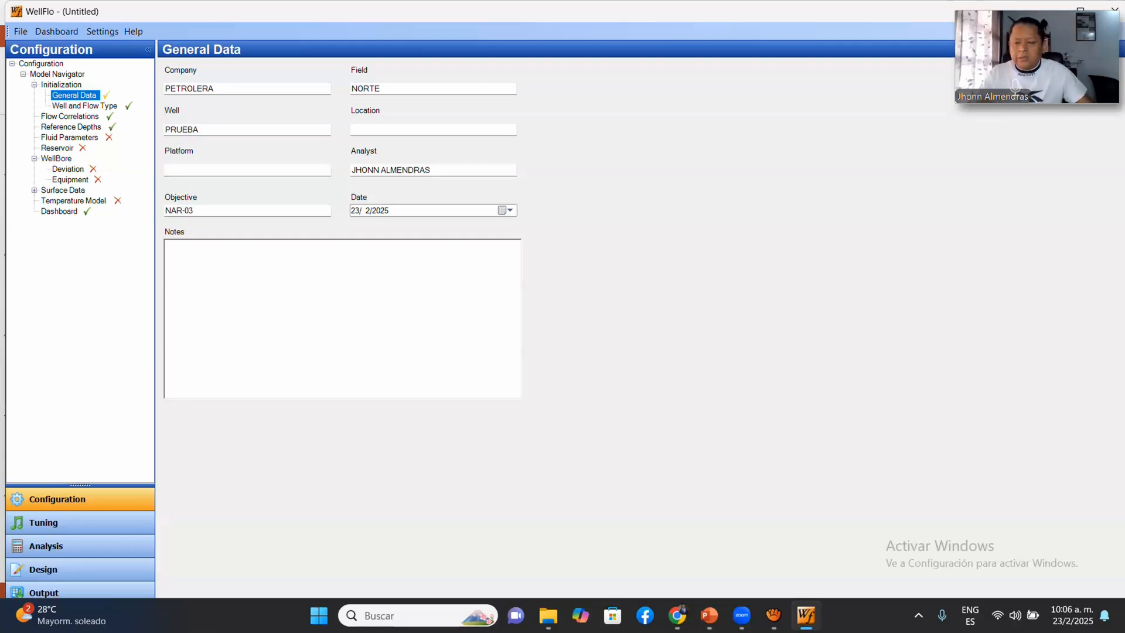
click(222, 279)
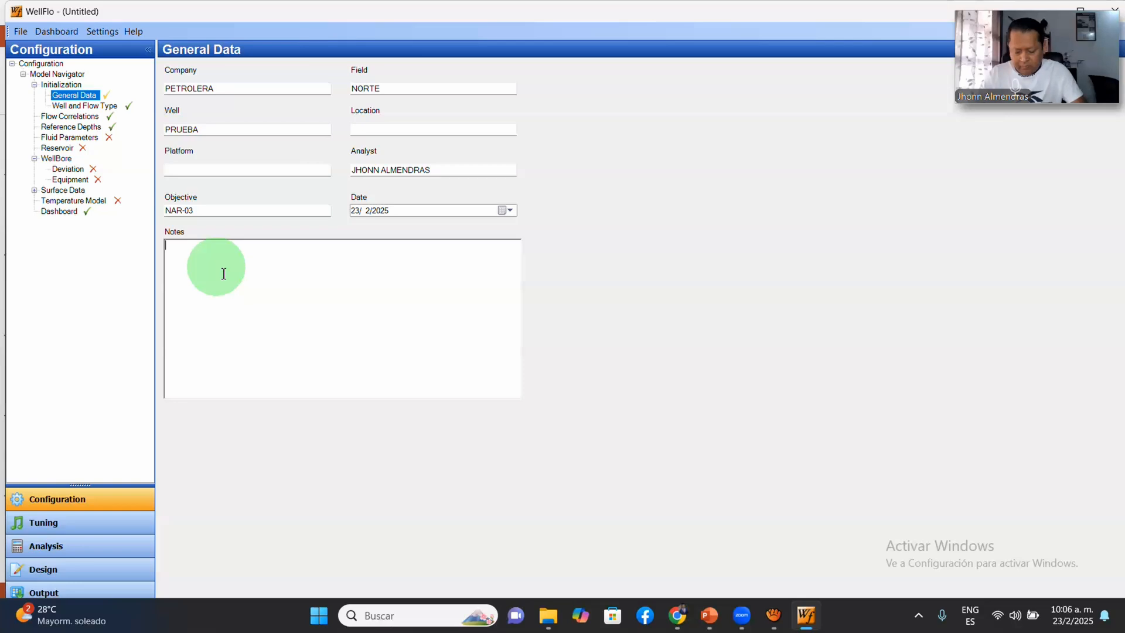
text(COTEJO DE FMV)
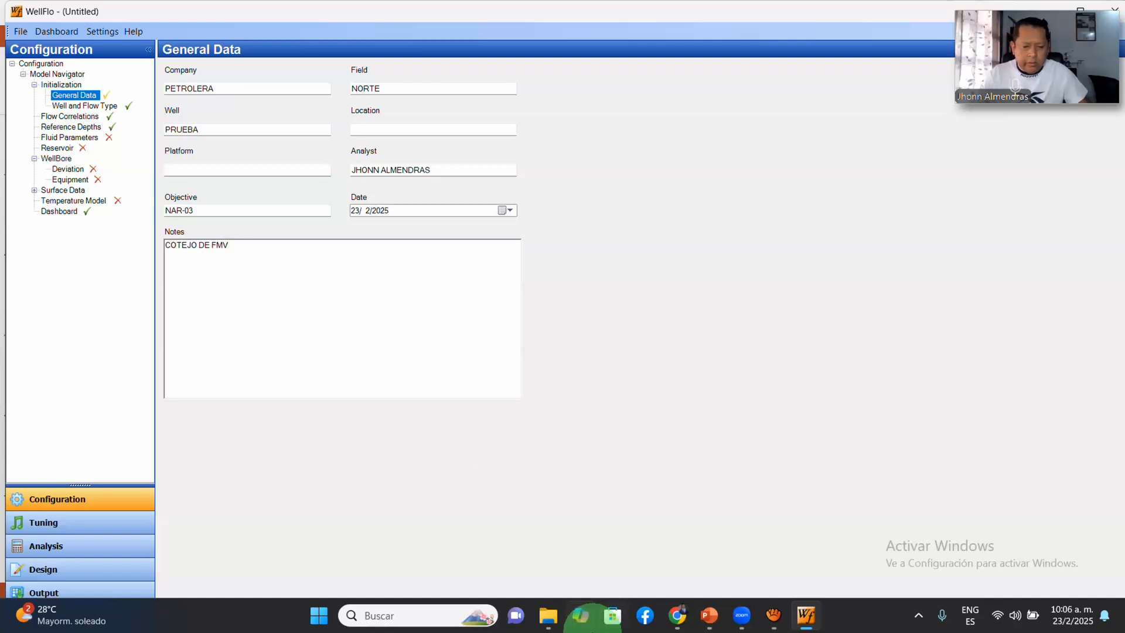
Step: Check the well test date on slides 13 and 12, then extend the note to 'COTEJO DE FMV ABRIL 2009'
click(710, 620)
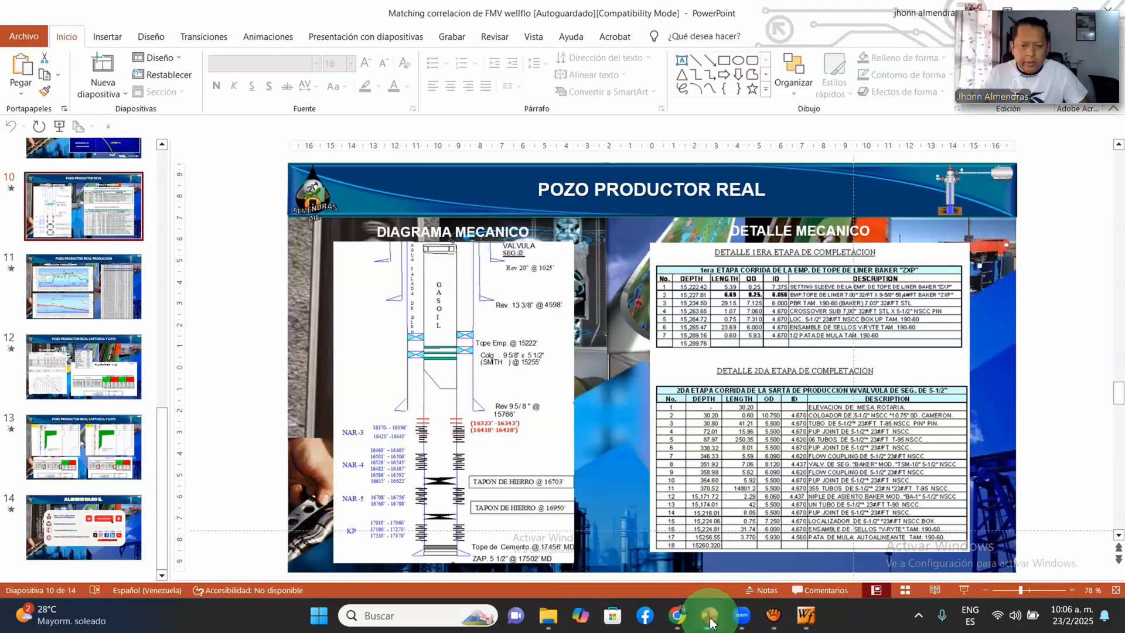
click(117, 446)
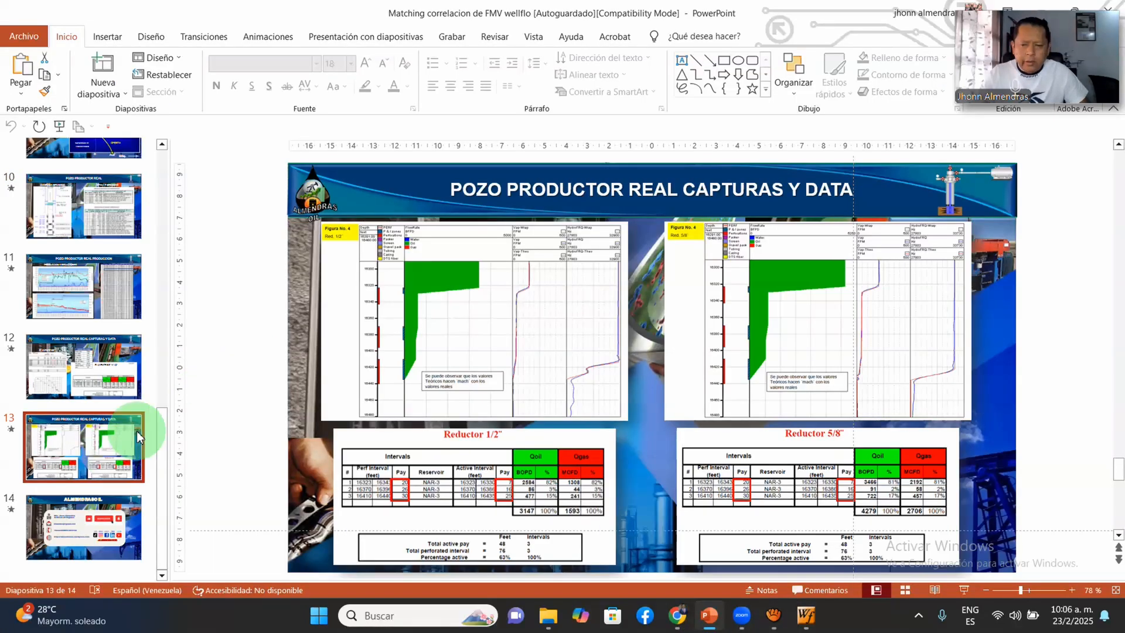
click(96, 382)
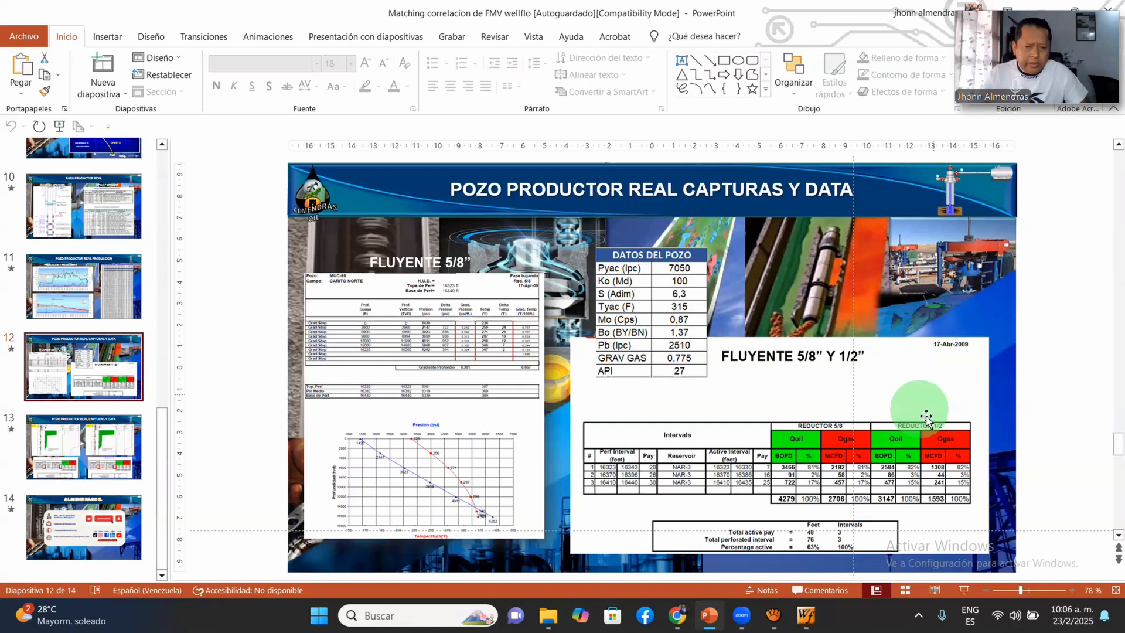
click(805, 615)
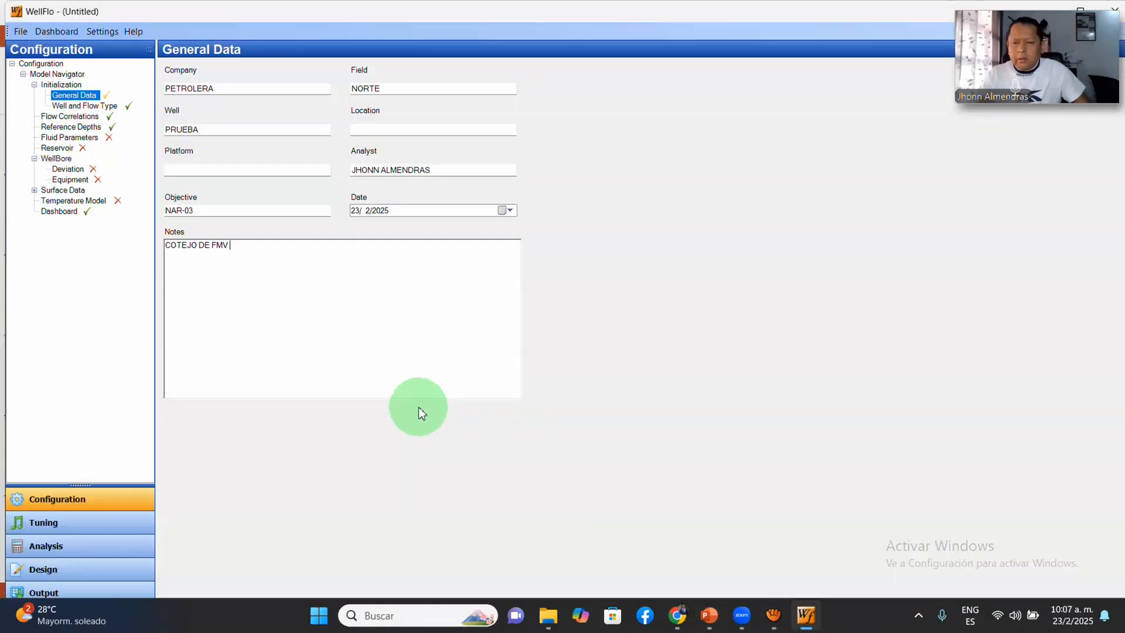
text(ABRIL 2009)
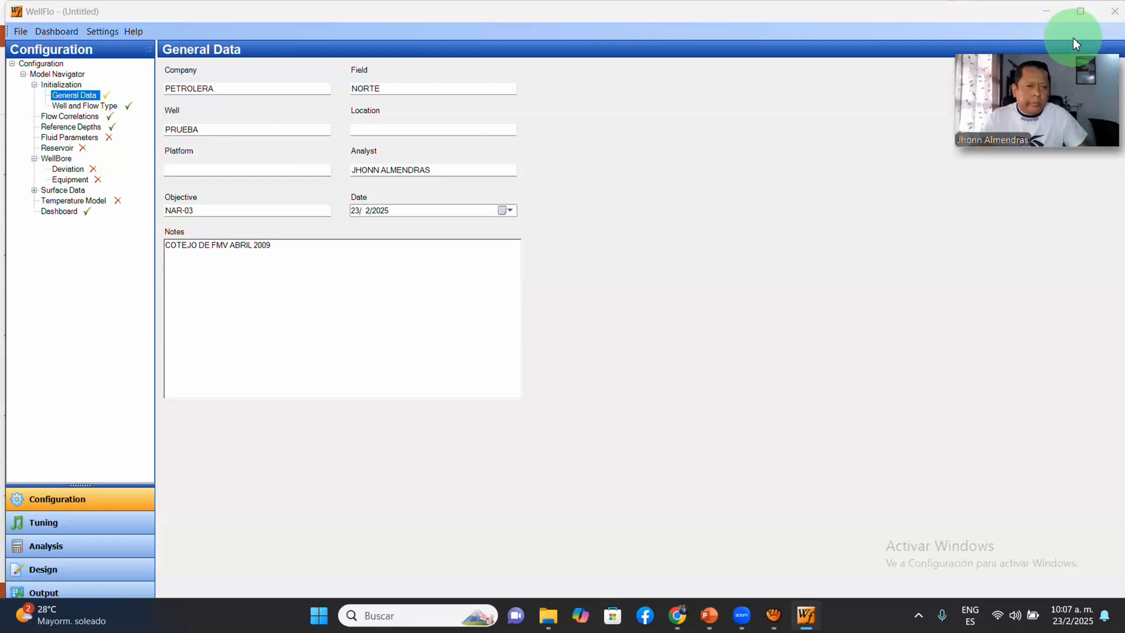
Step: Maximize WellFlo and save the general data, advancing to the Well and Flow Type page
click(1081, 11)
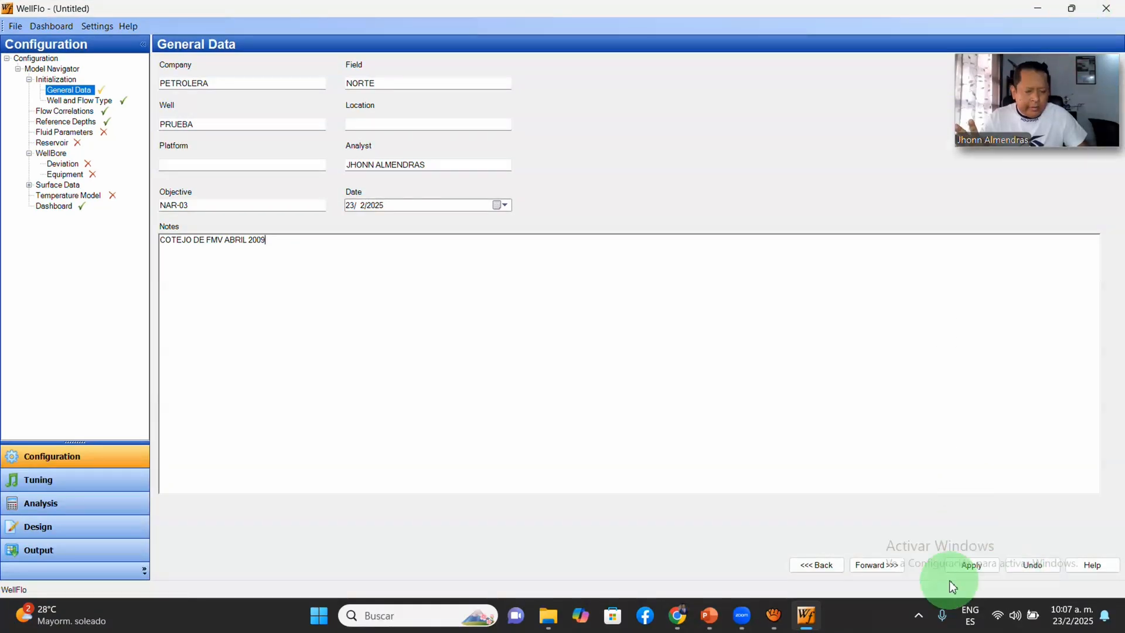
click(879, 566)
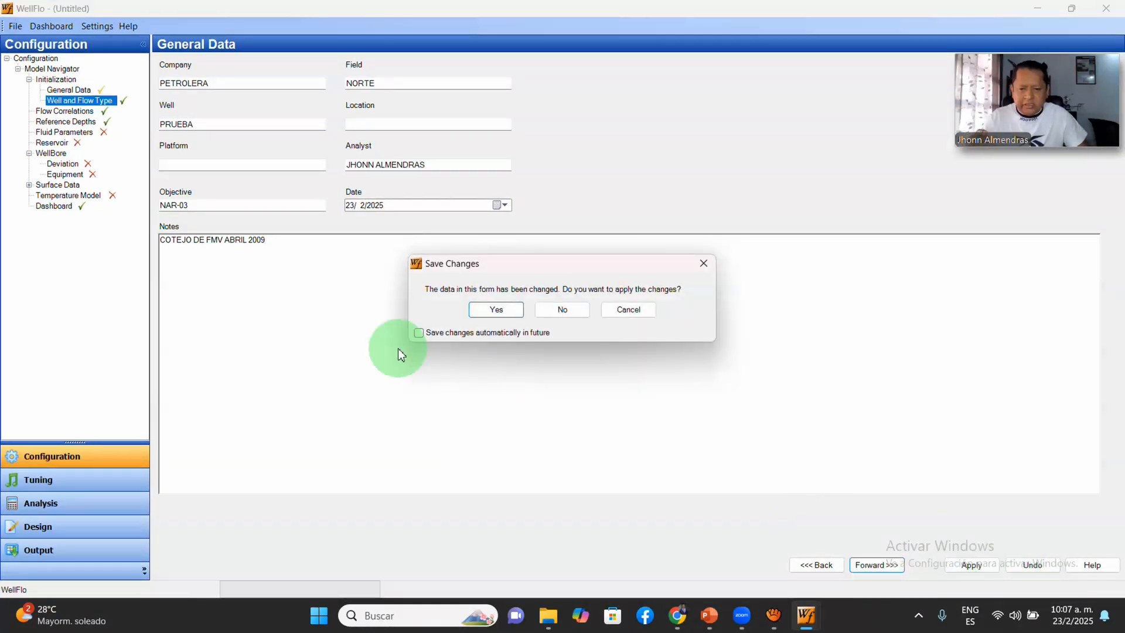
click(502, 312)
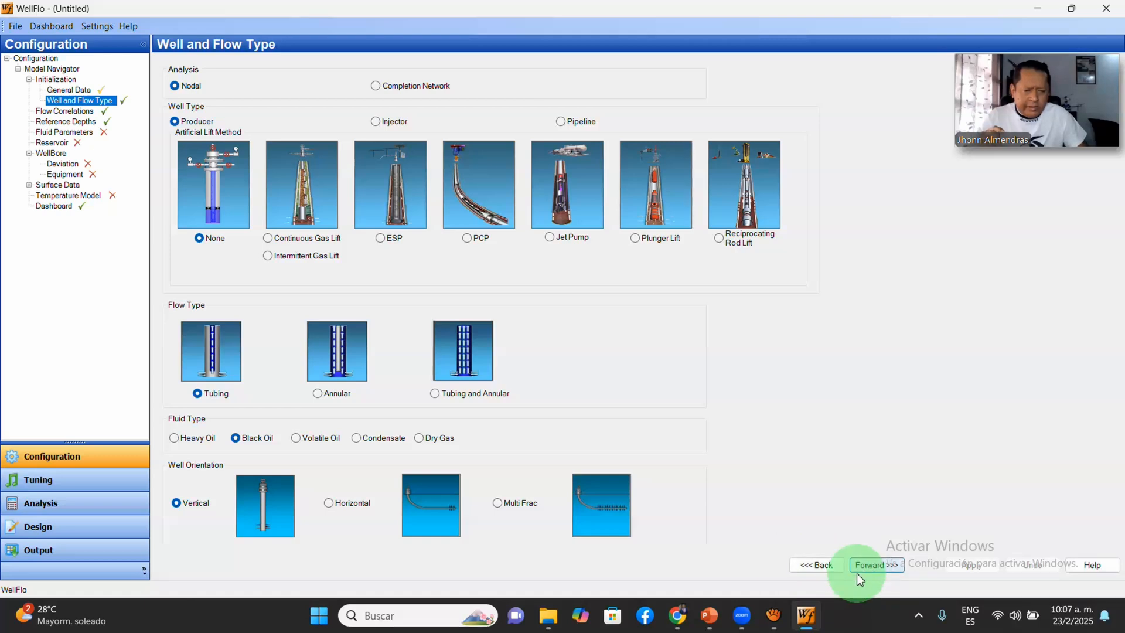
Step: Set the well and riser flow correlation to Beggs and Brill (Standard) and save it
click(882, 564)
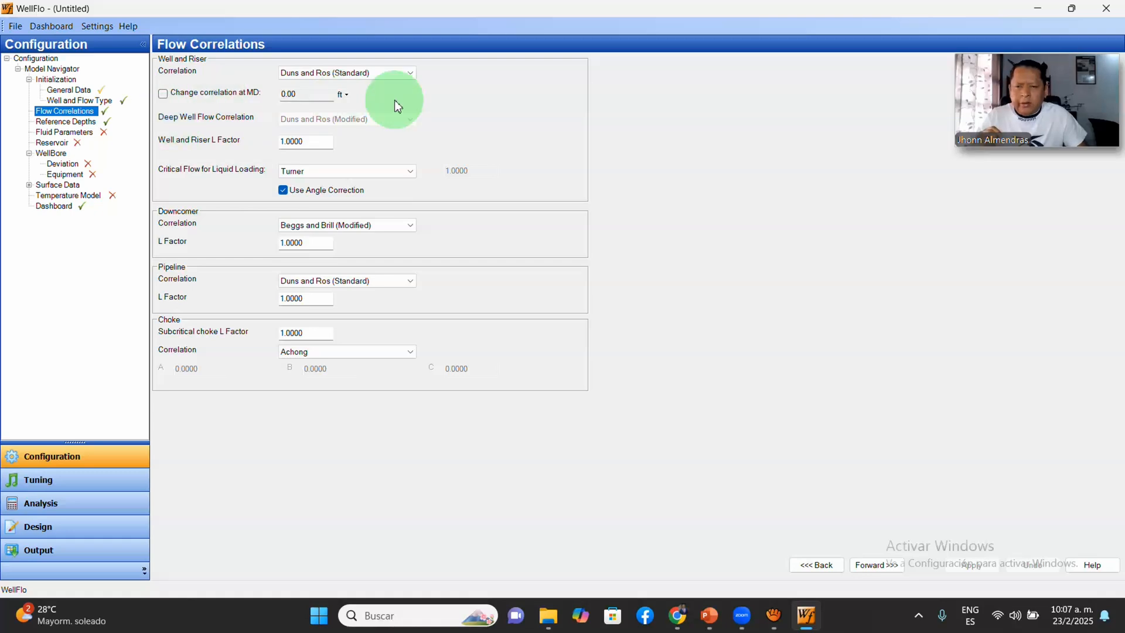
click(408, 75)
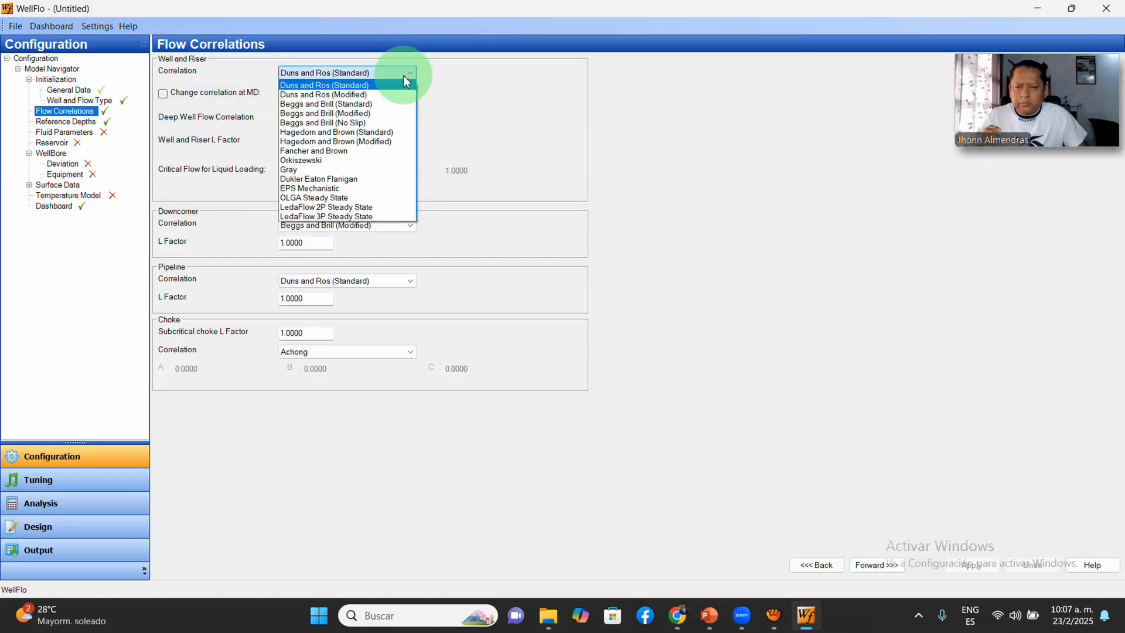
click(369, 104)
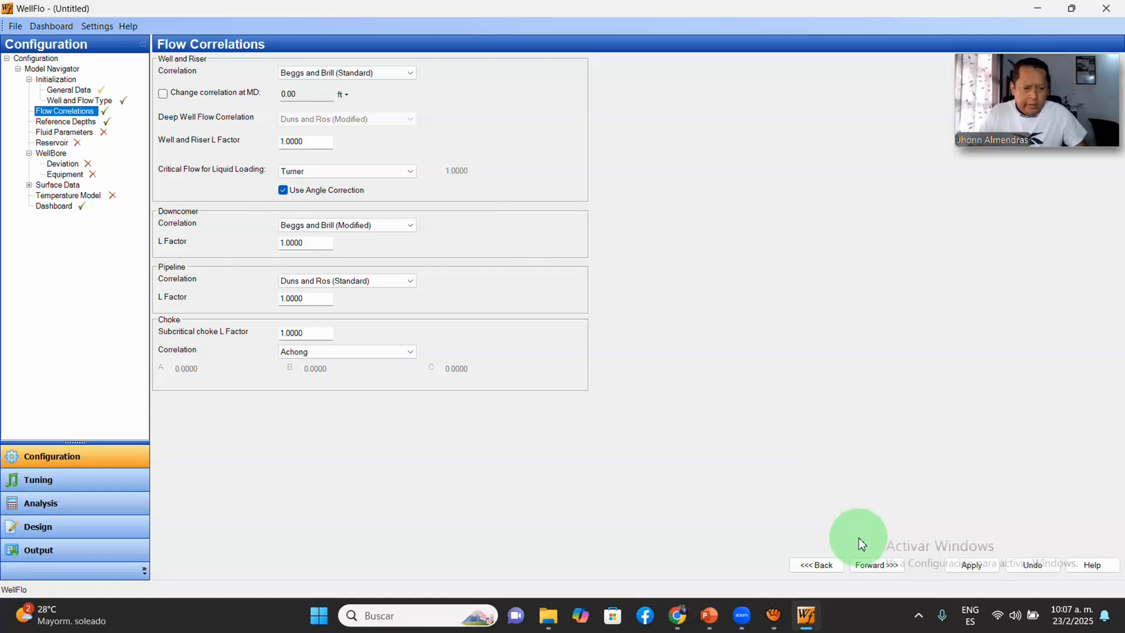
click(866, 567)
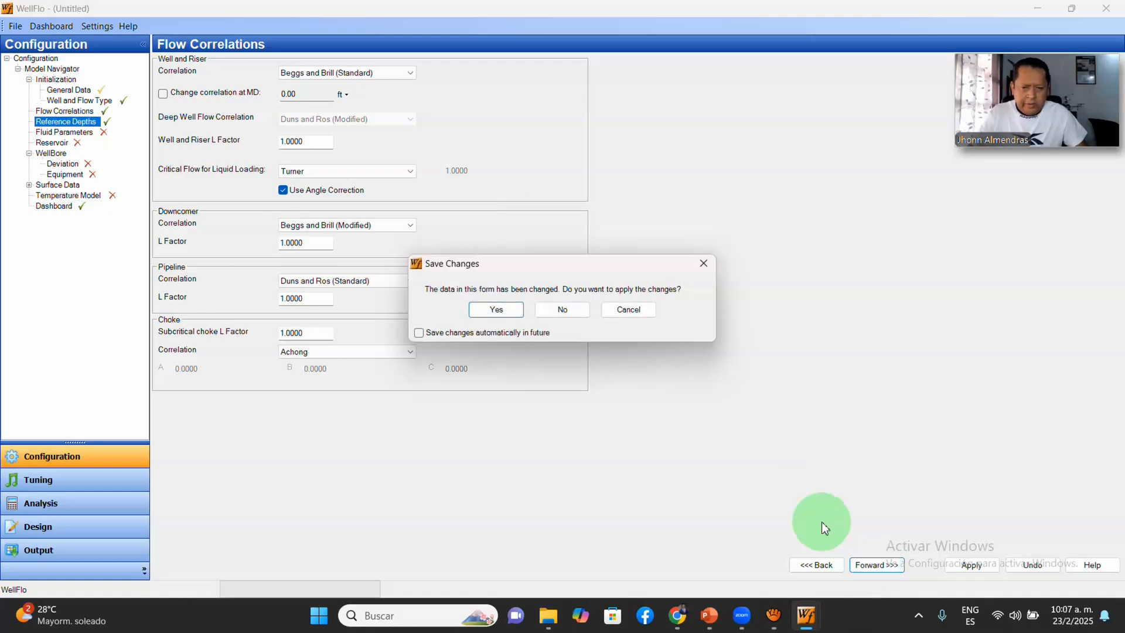
click(496, 306)
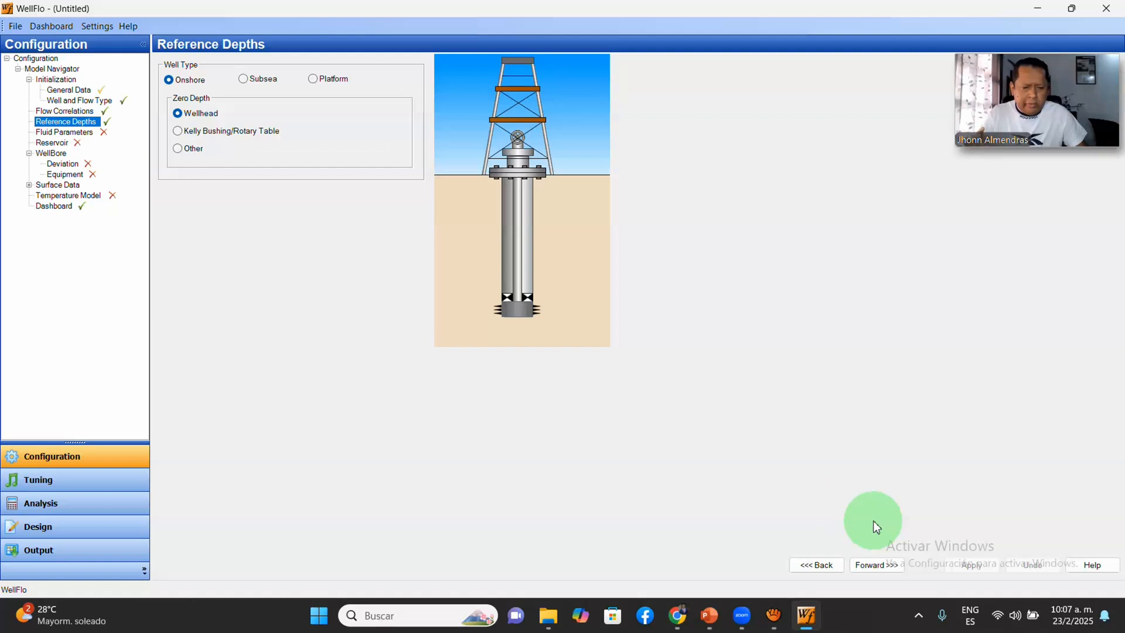
Step: Go to Fluid Parameters and review the well's fluid data in the presentation
click(877, 565)
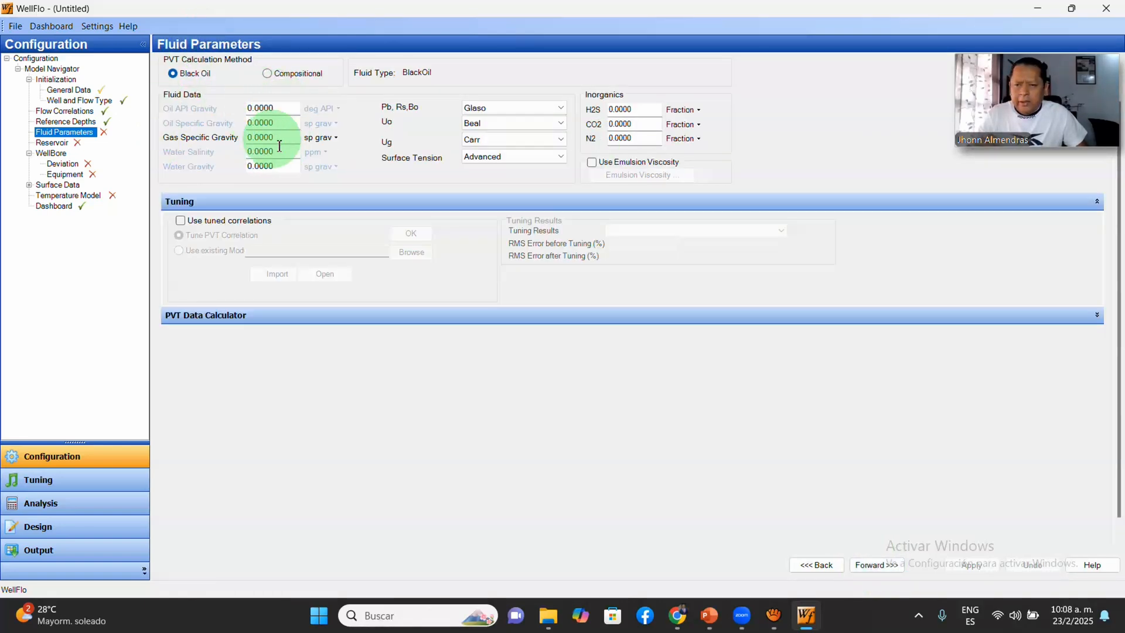
click(720, 625)
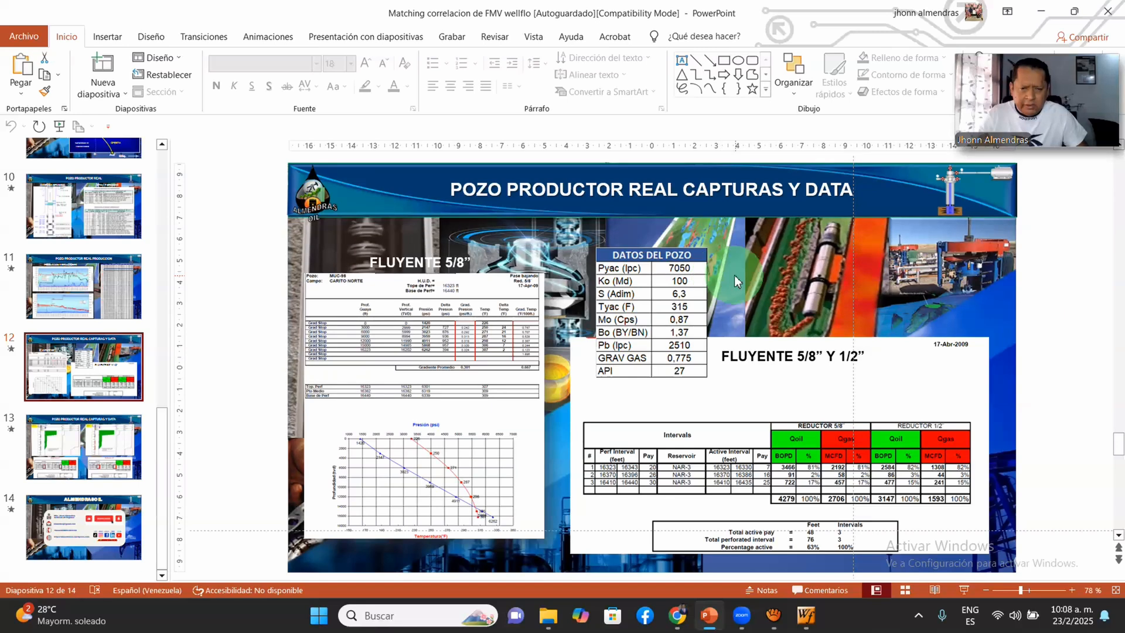
click(1041, 12)
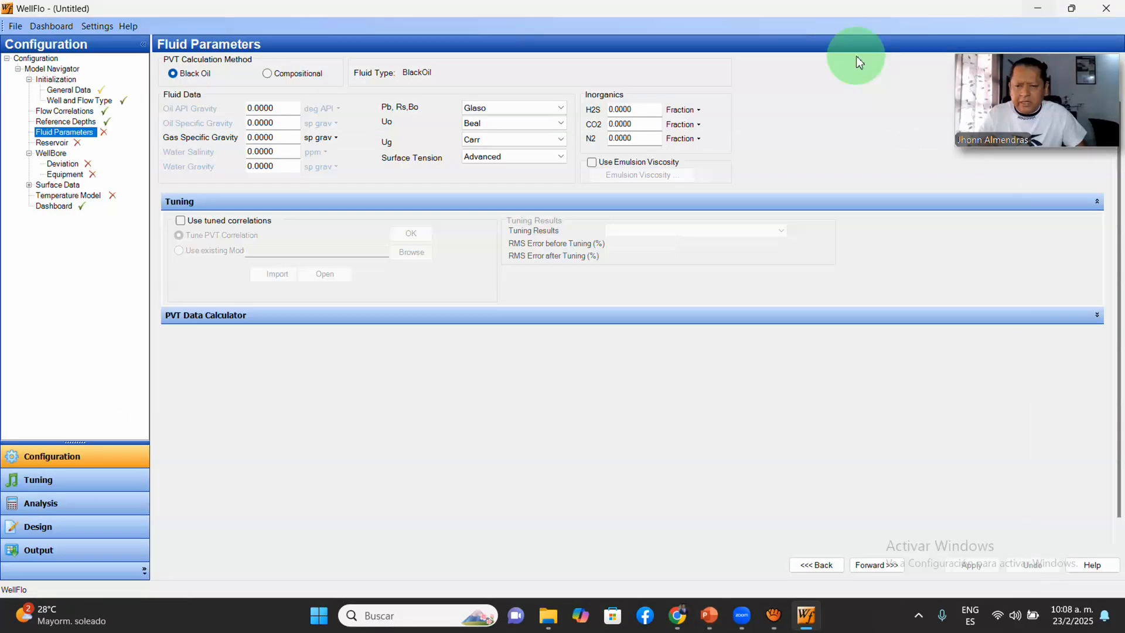
Step: Enter oil API gravity 27, gas specific gravity 0.775 and water salinity 5000 ppm
click(283, 113)
text(27)
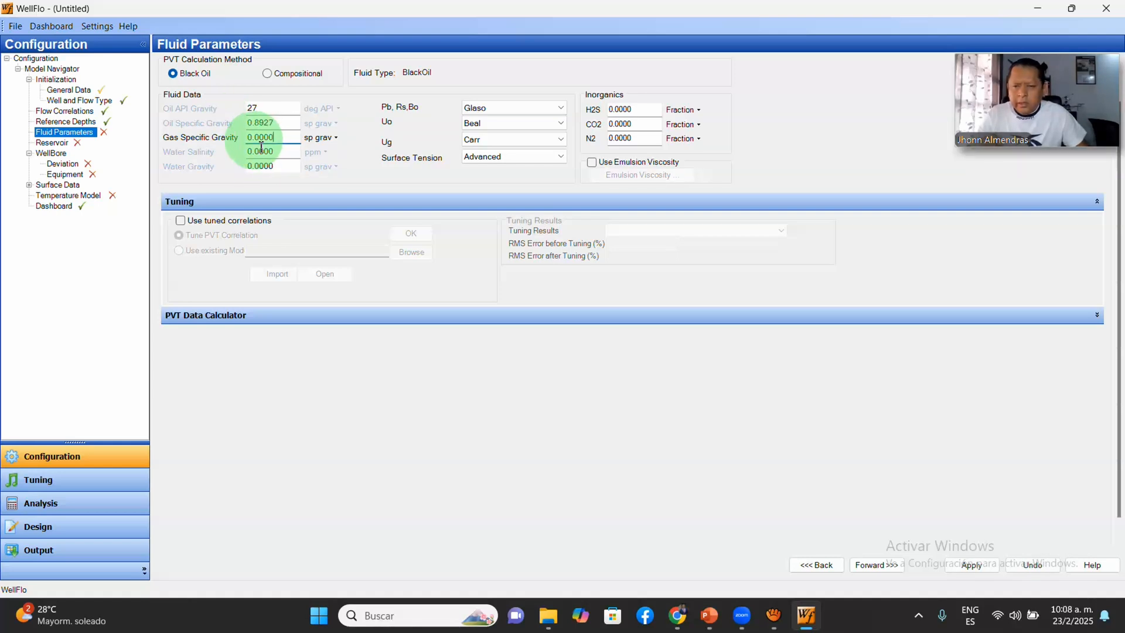
drag(254, 138, 315, 151)
text(775)
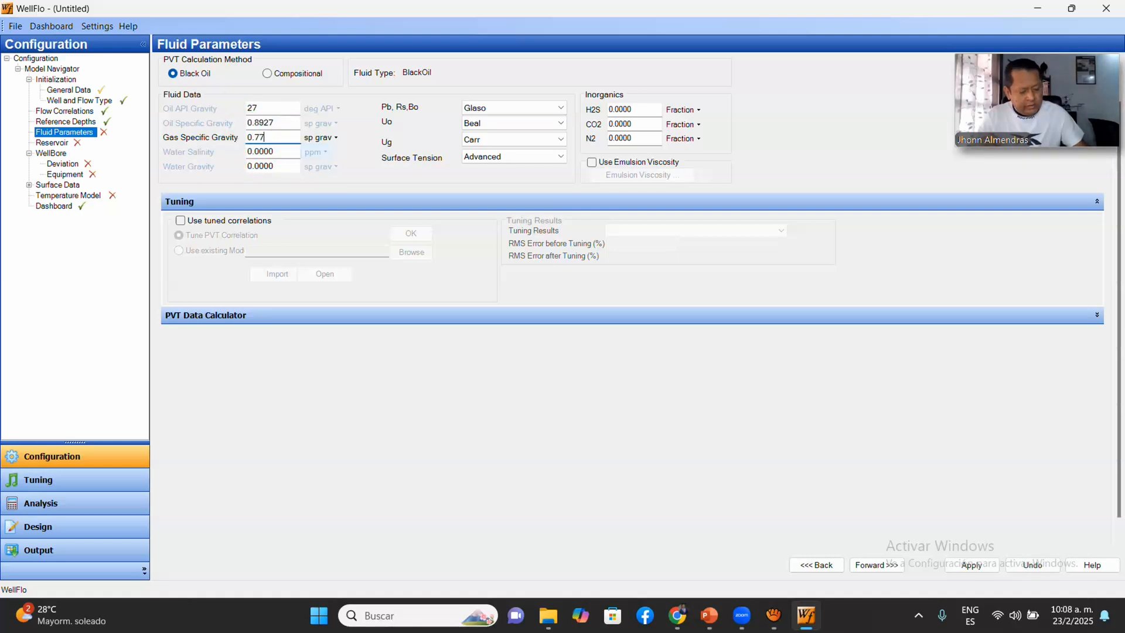
click(294, 156)
drag(295, 158, 211, 161)
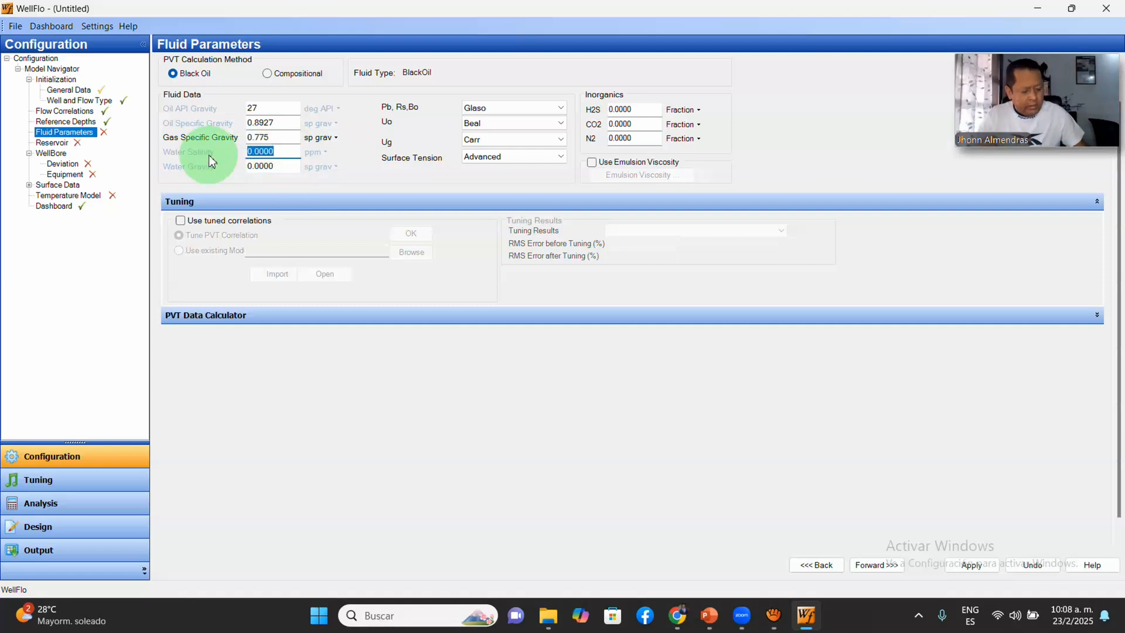
text(5)
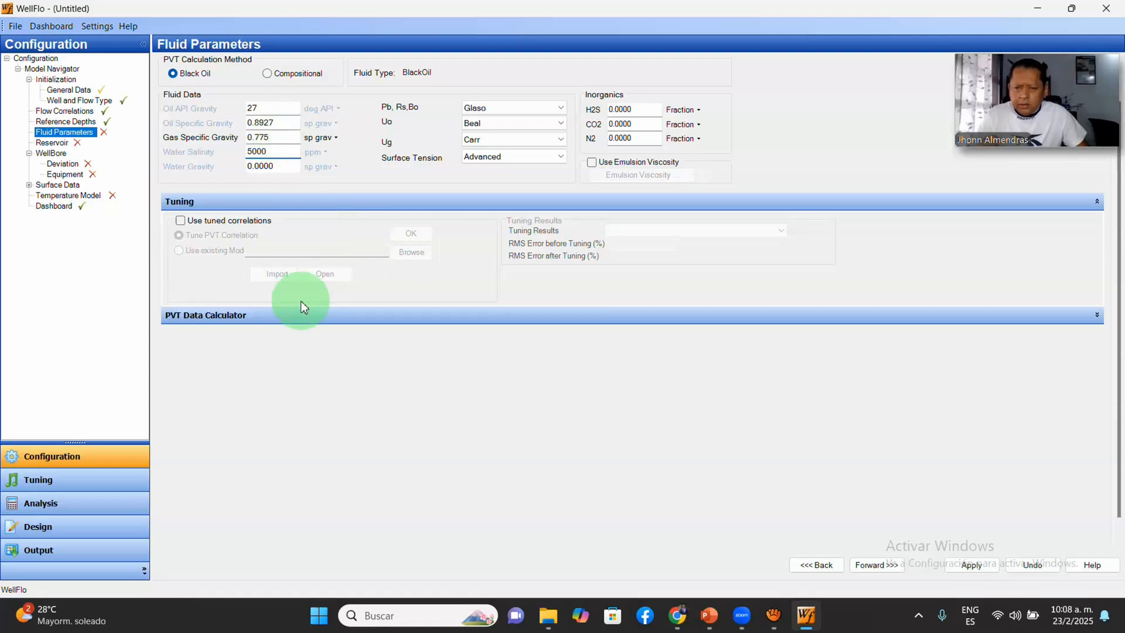
Step: Calculate PVT properties at 11500 psia, 317 °F and 320 SCF/STB produced GOR
click(312, 315)
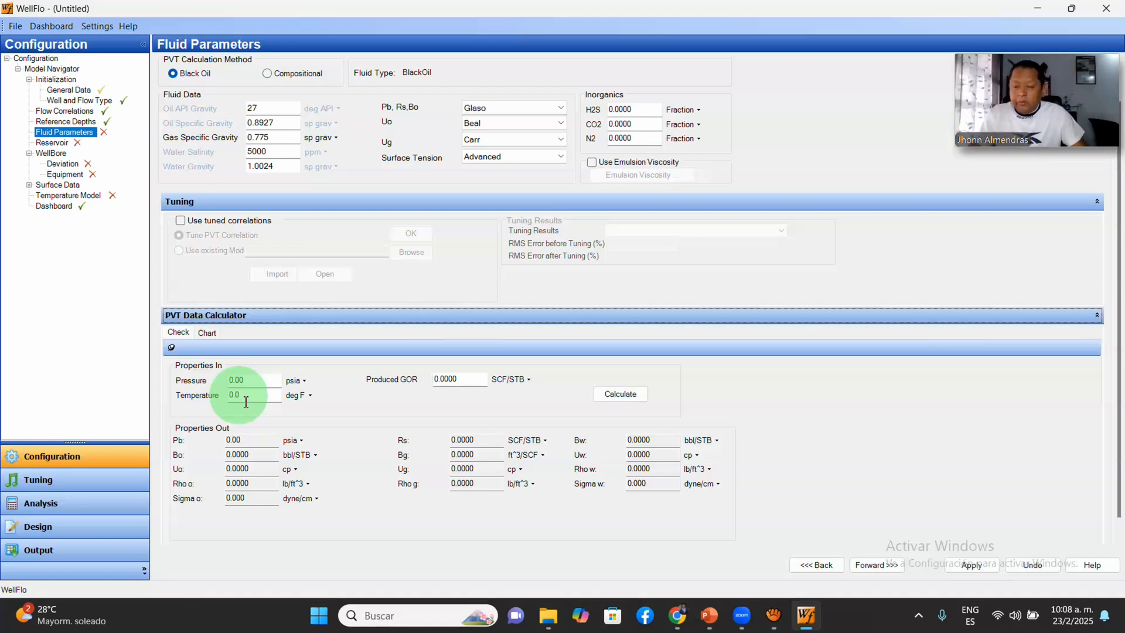
click(255, 381)
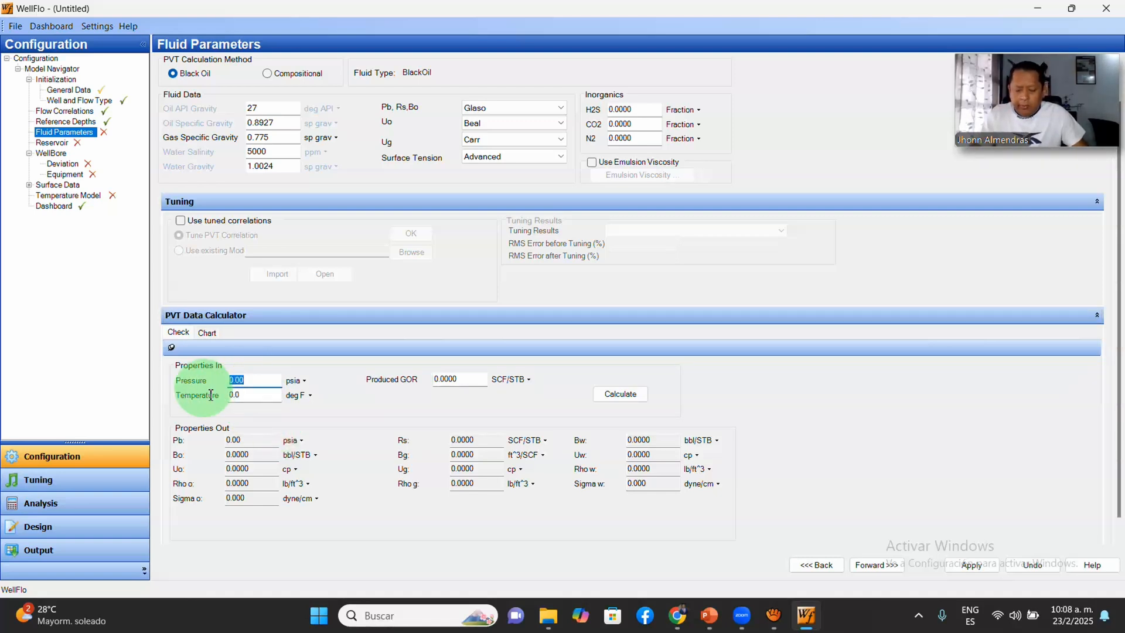
text(115)
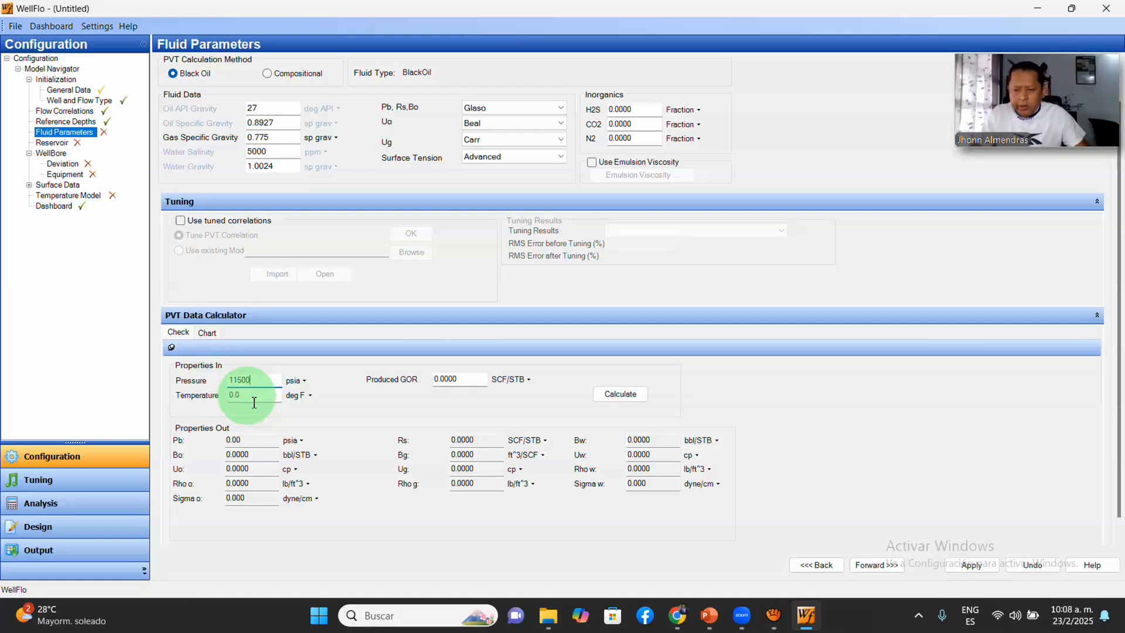
drag(254, 398, 209, 404)
text(317)
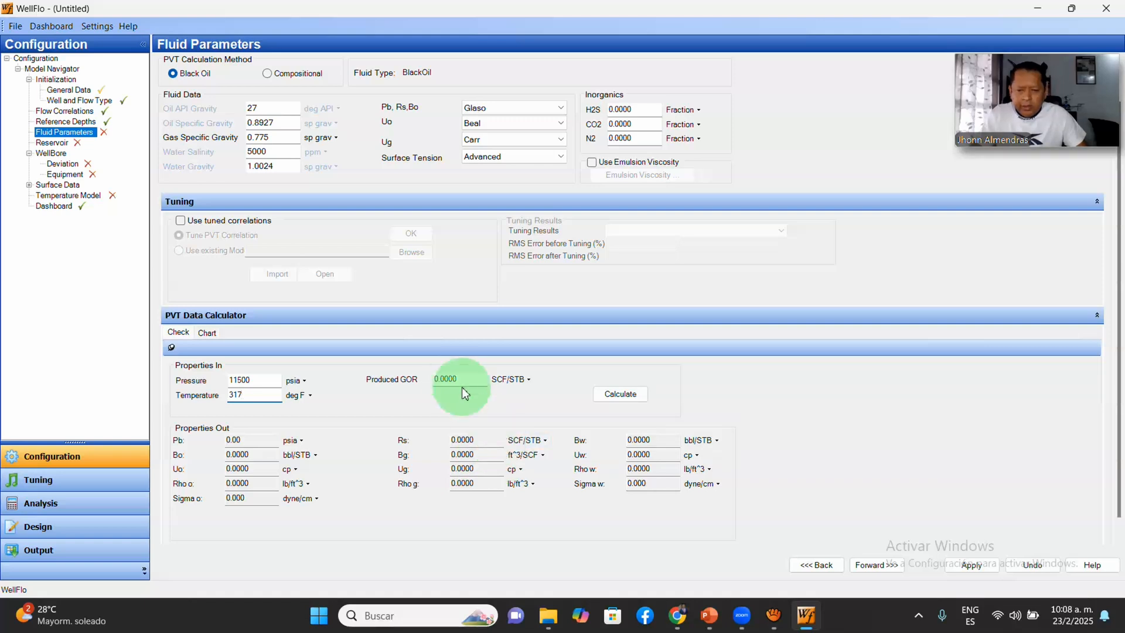
drag(451, 379, 381, 389)
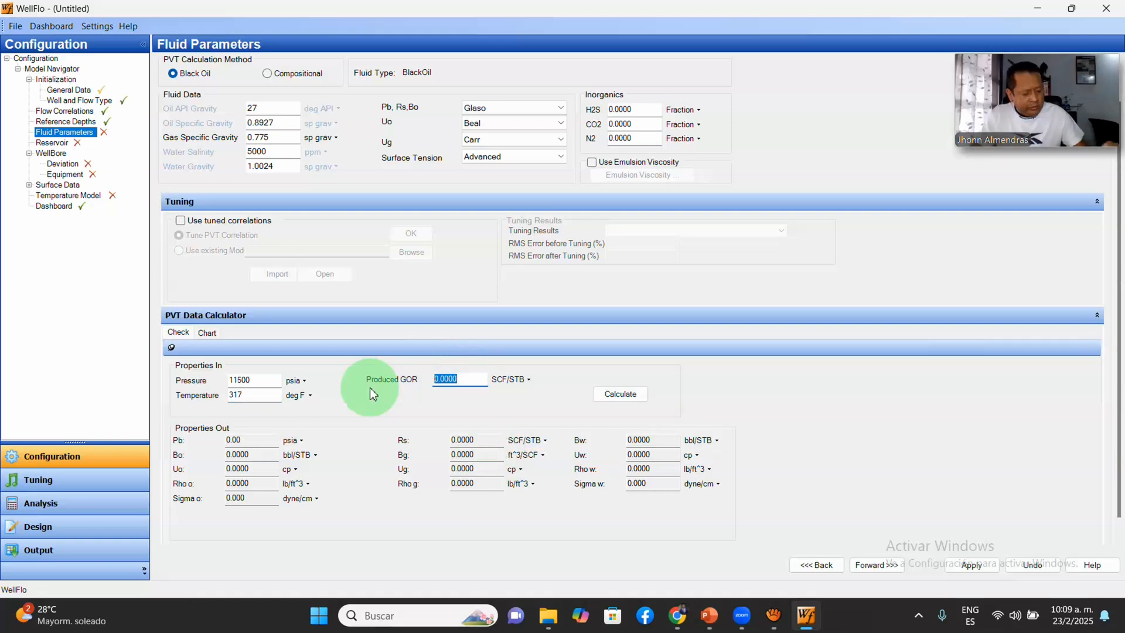
text(320)
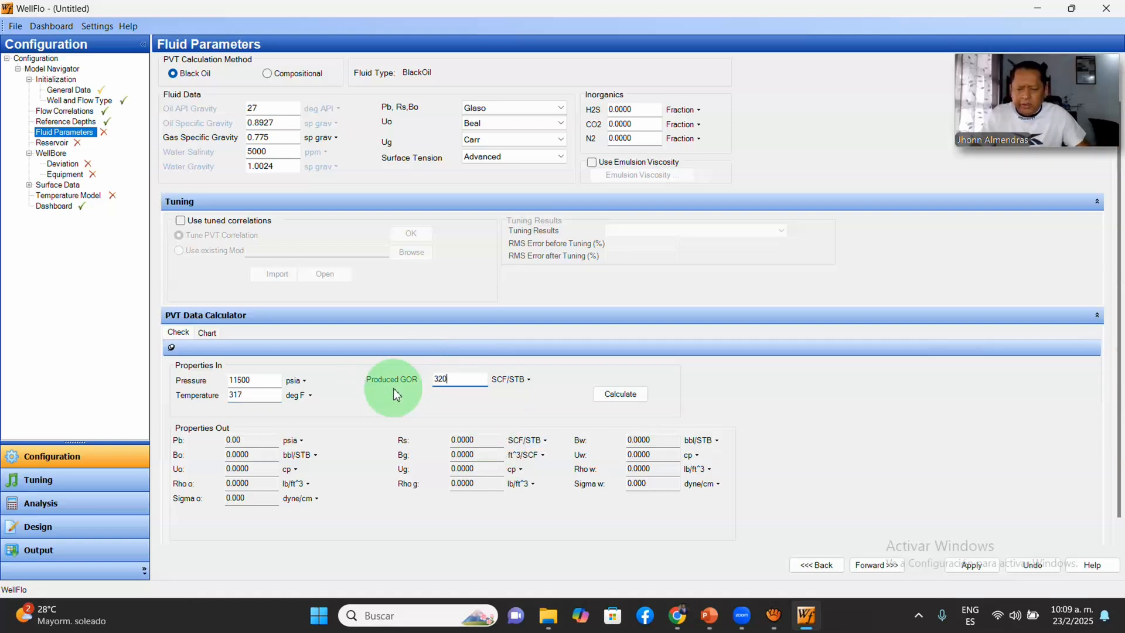
click(619, 396)
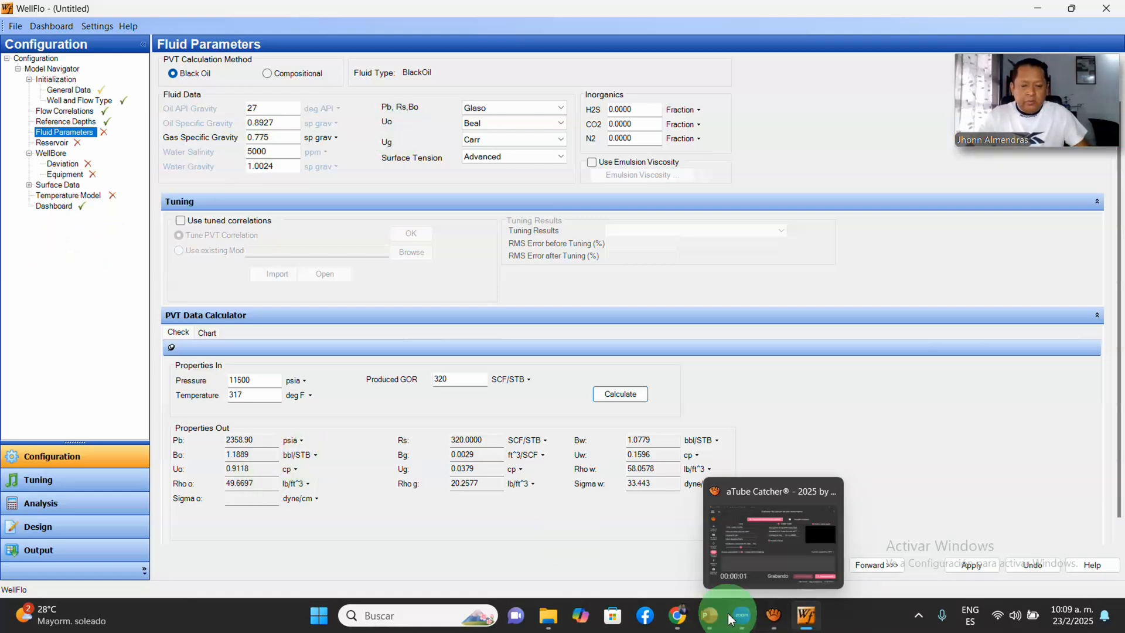
Step: After rechecking the well data slide, switch the oil viscosity correlation to Beggs
click(711, 614)
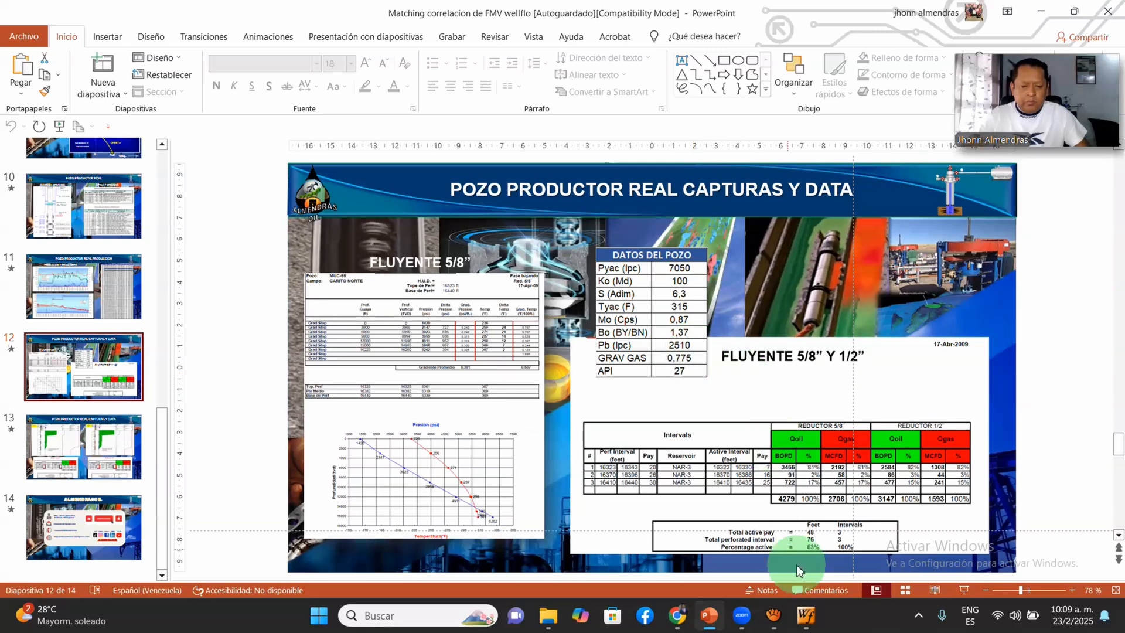
click(806, 615)
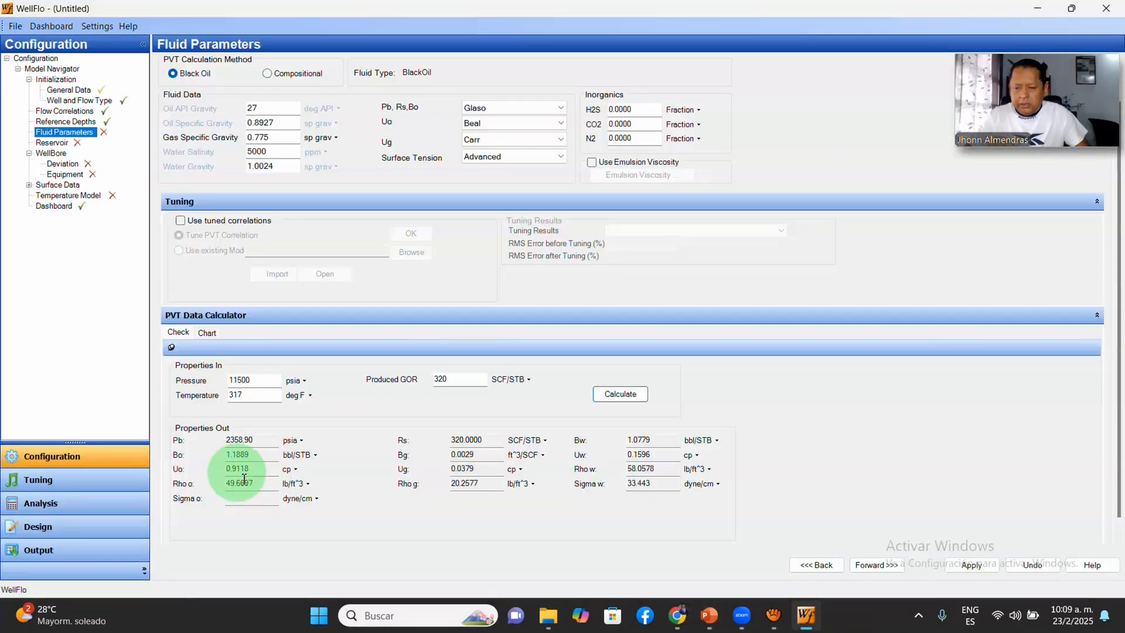
click(561, 123)
click(522, 146)
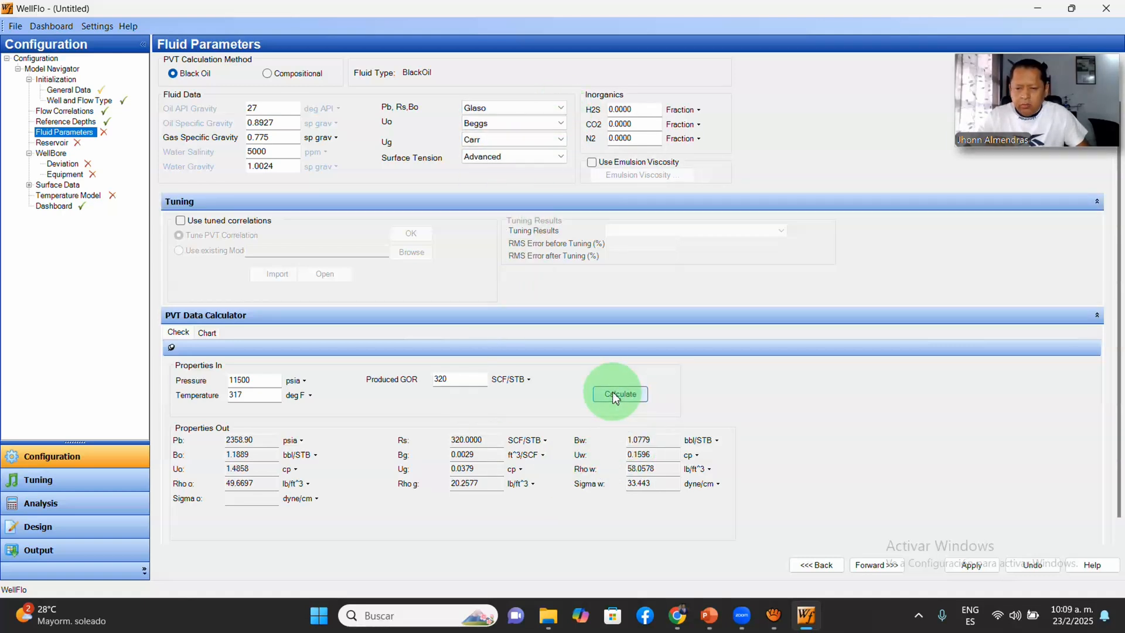
Step: Try ASTM - Chew as the oil viscosity correlation
click(560, 108)
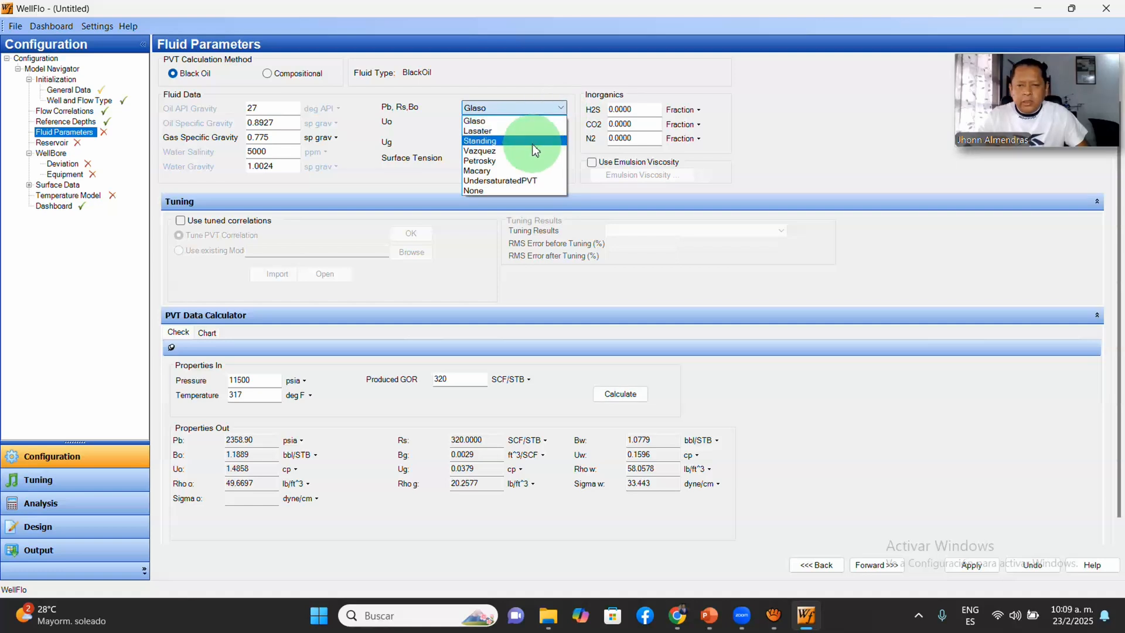
click(615, 175)
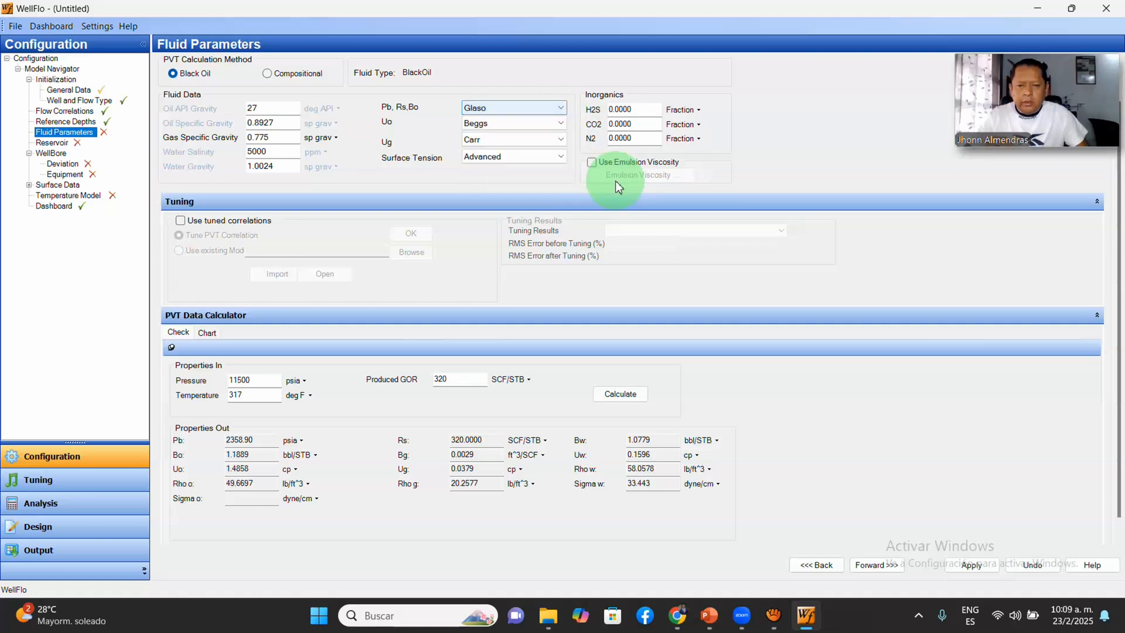
click(561, 123)
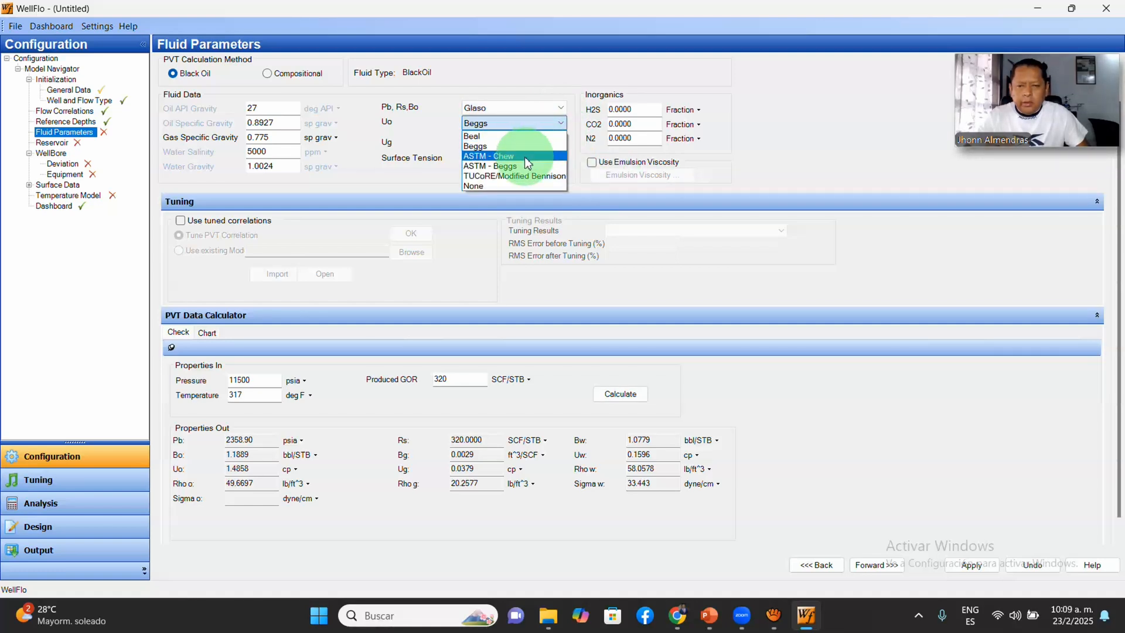
click(527, 156)
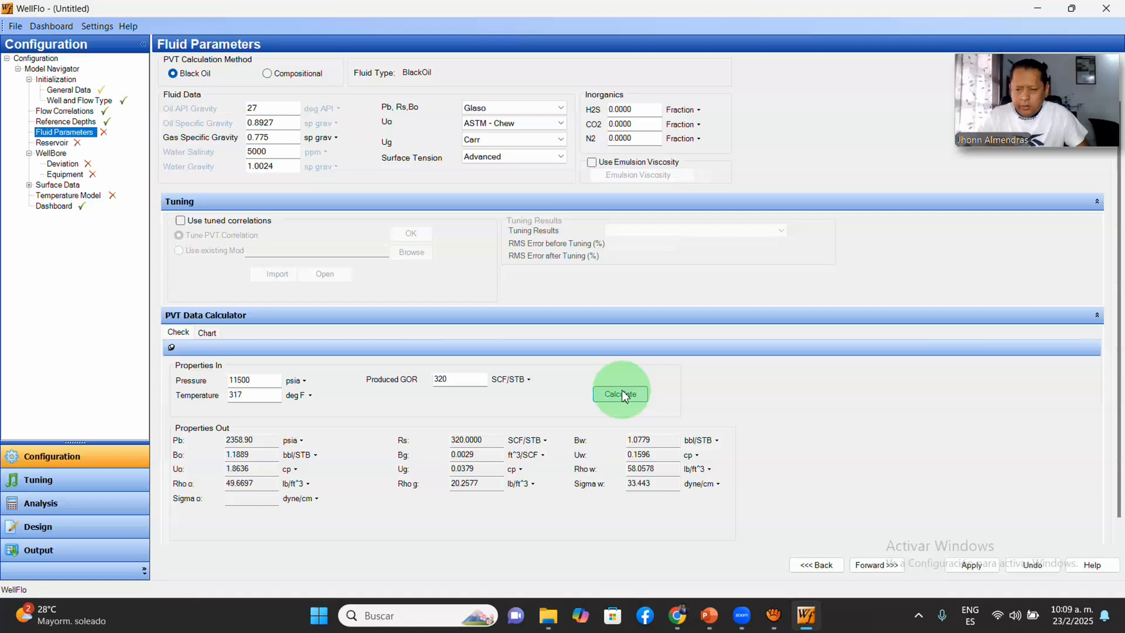
Step: Switch oil viscosity back to Beal, bringing Uo to 0.9118 cp
click(559, 108)
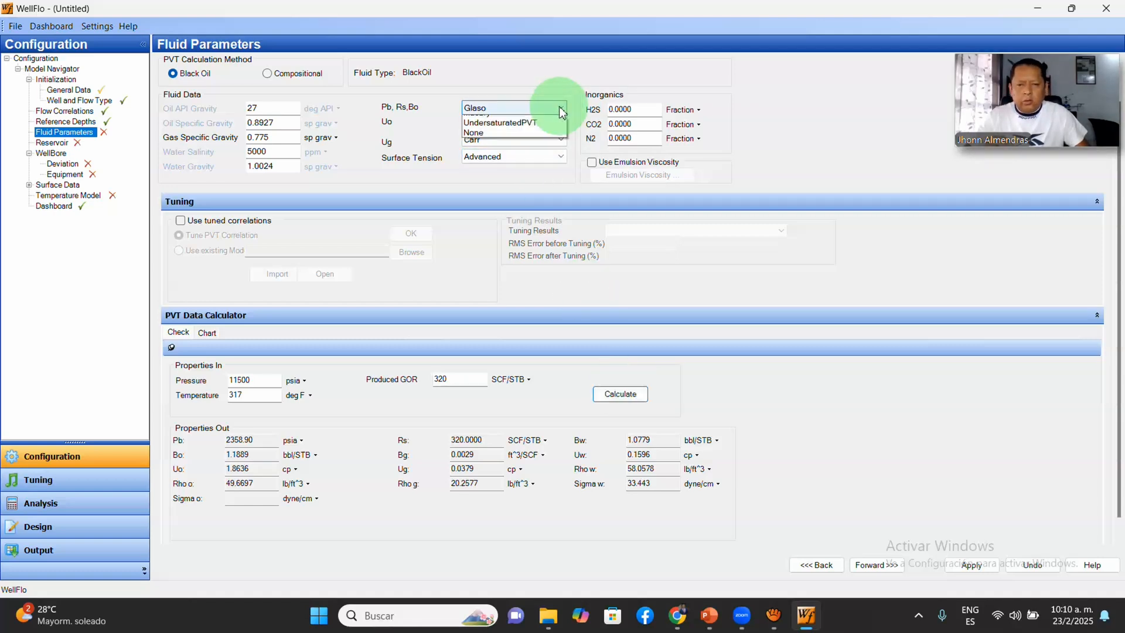
click(557, 121)
click(550, 123)
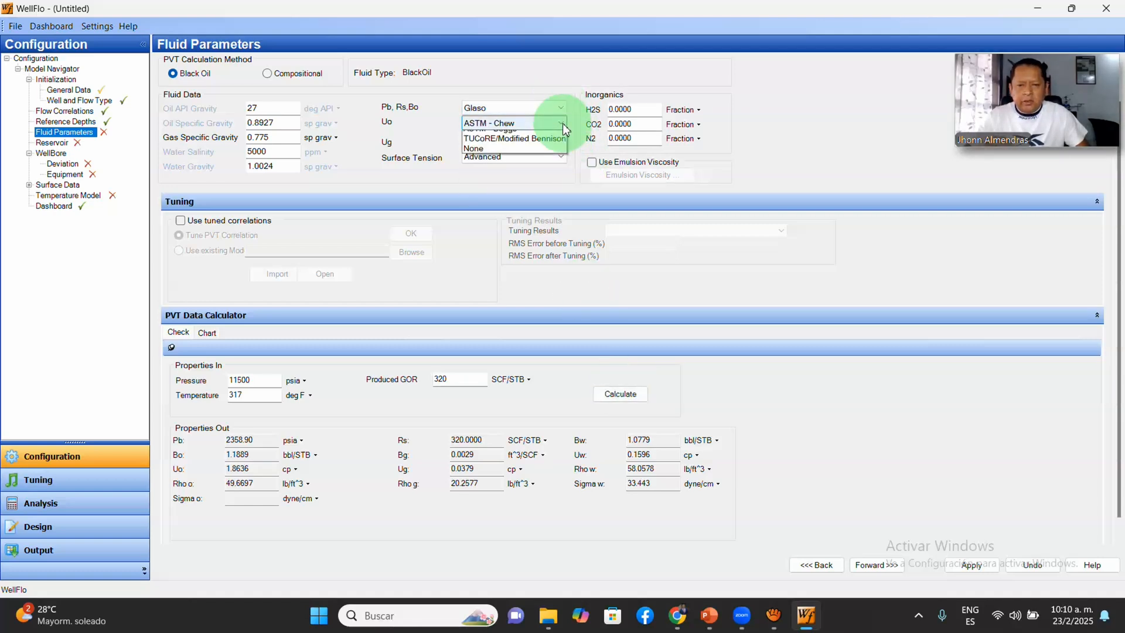
click(547, 136)
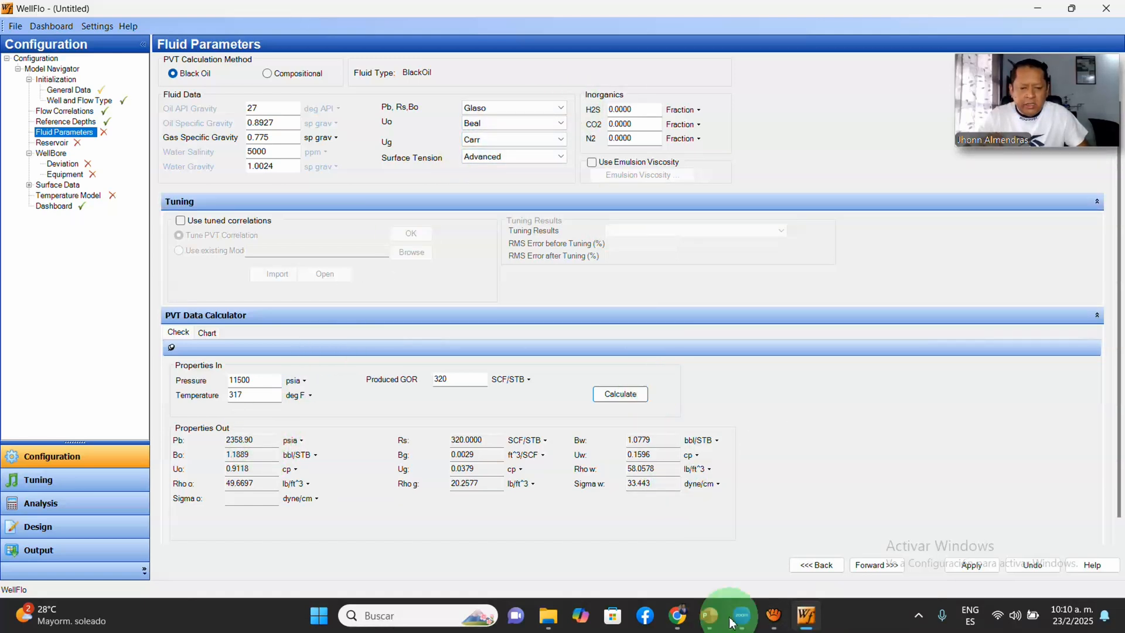
Step: Try Lasater and then Standing for Pb, Rs, Bo, recalculating with Standing
click(563, 112)
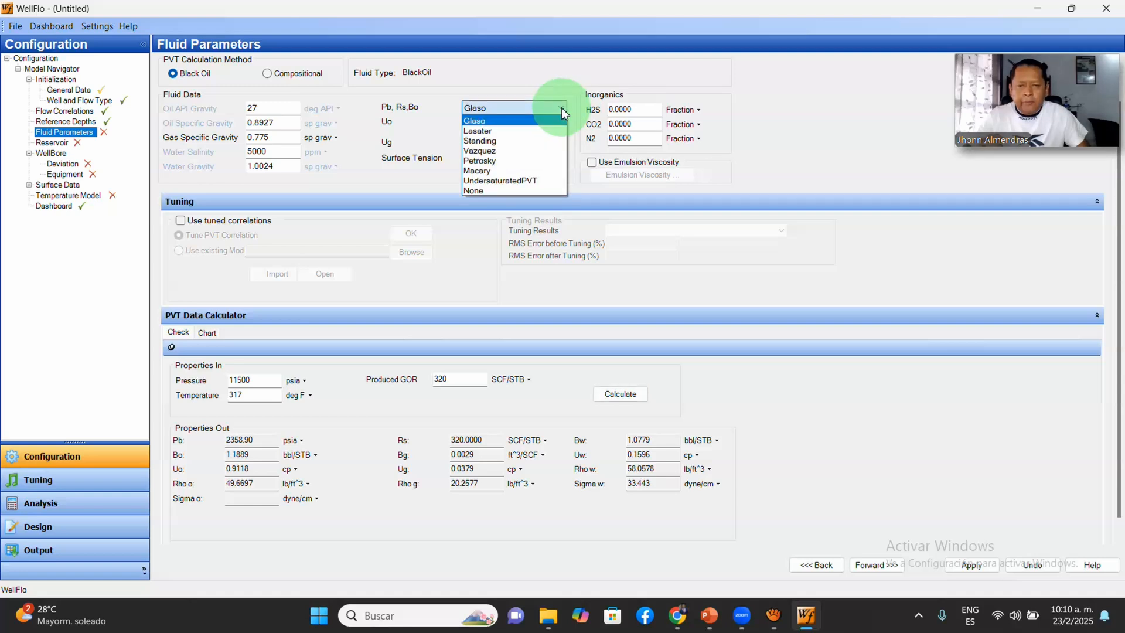
click(535, 128)
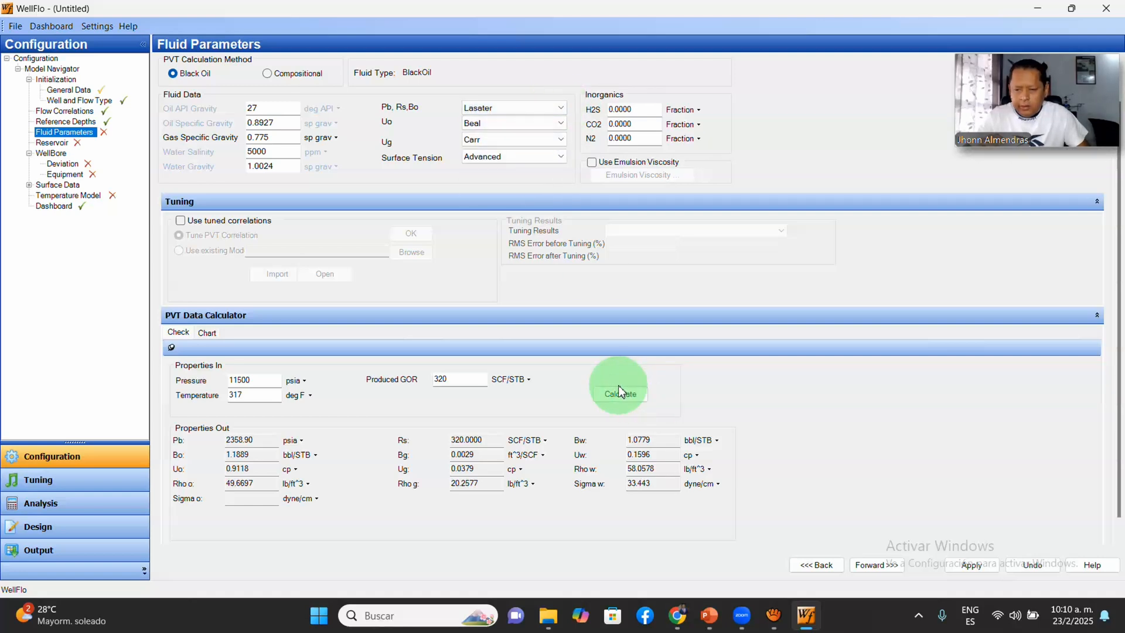
click(563, 107)
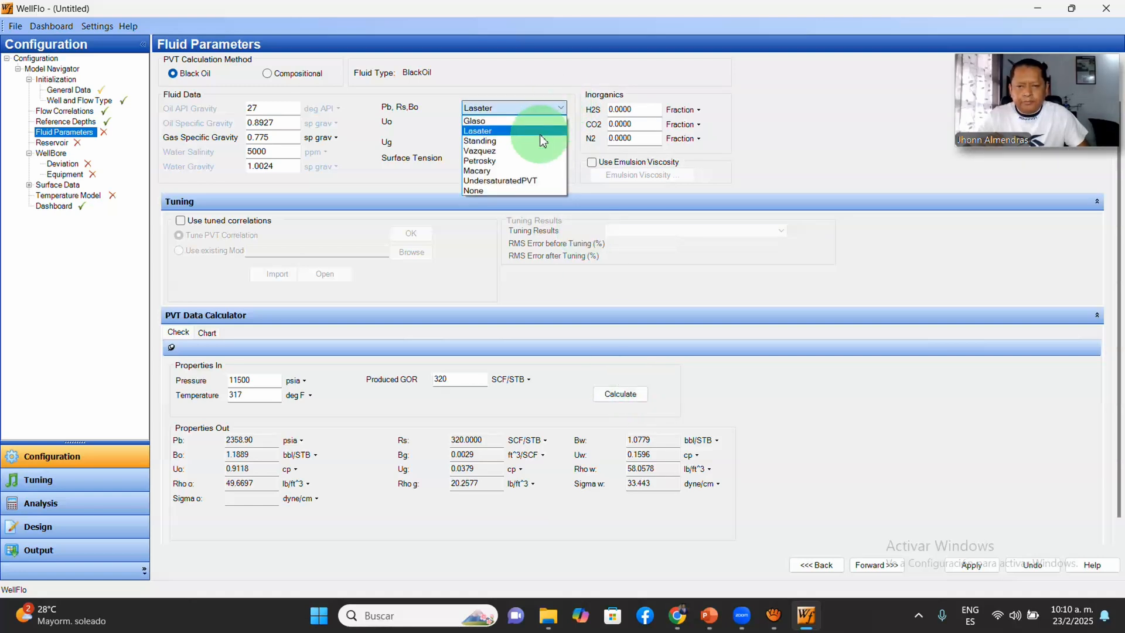
click(539, 148)
click(623, 393)
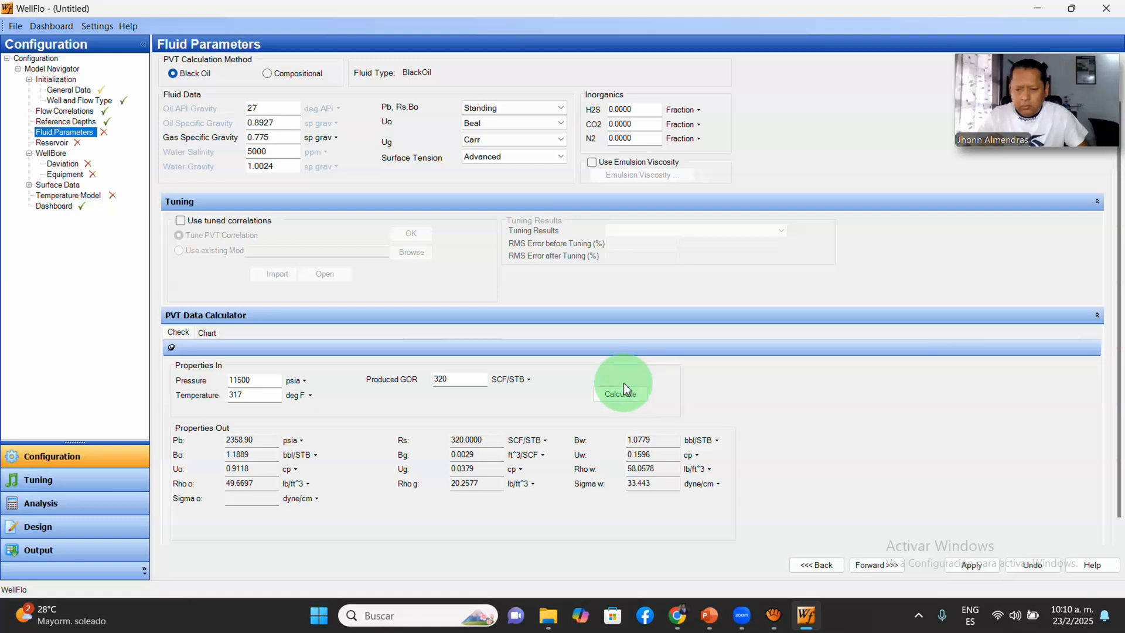
click(621, 392)
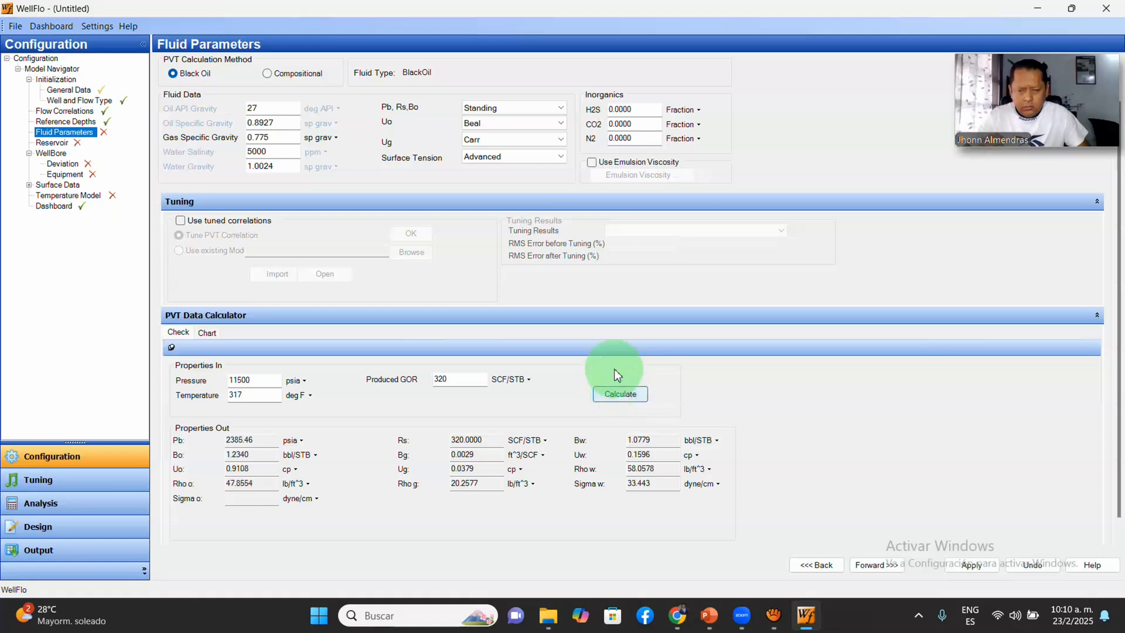
Step: Recalculate fluid properties with Vazquez, then with Petrosky
click(564, 108)
click(536, 159)
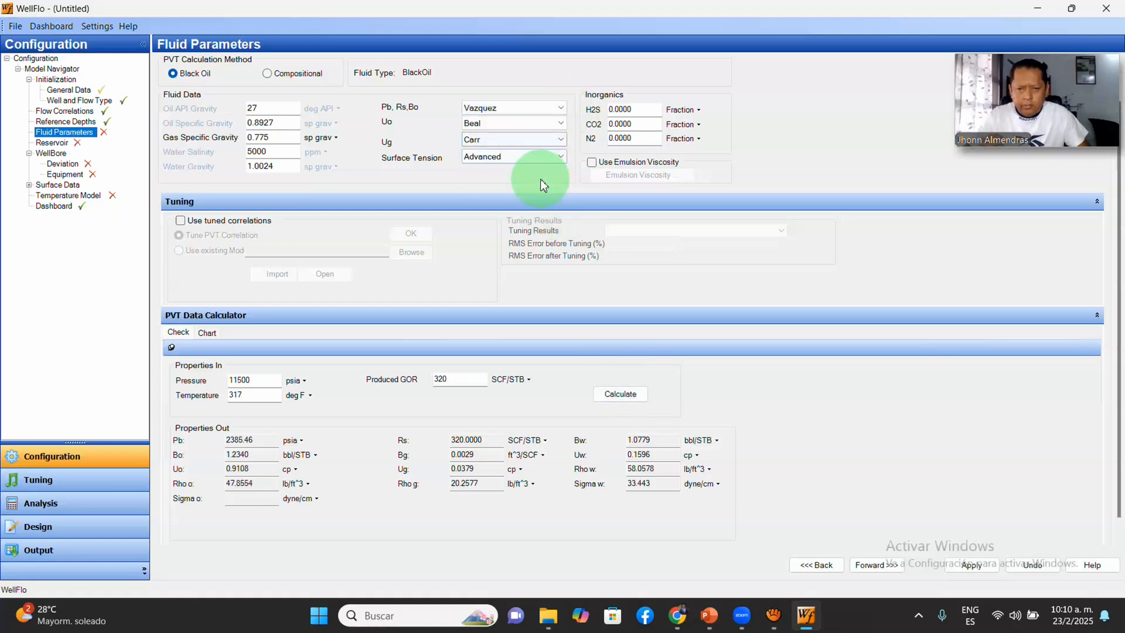
click(618, 397)
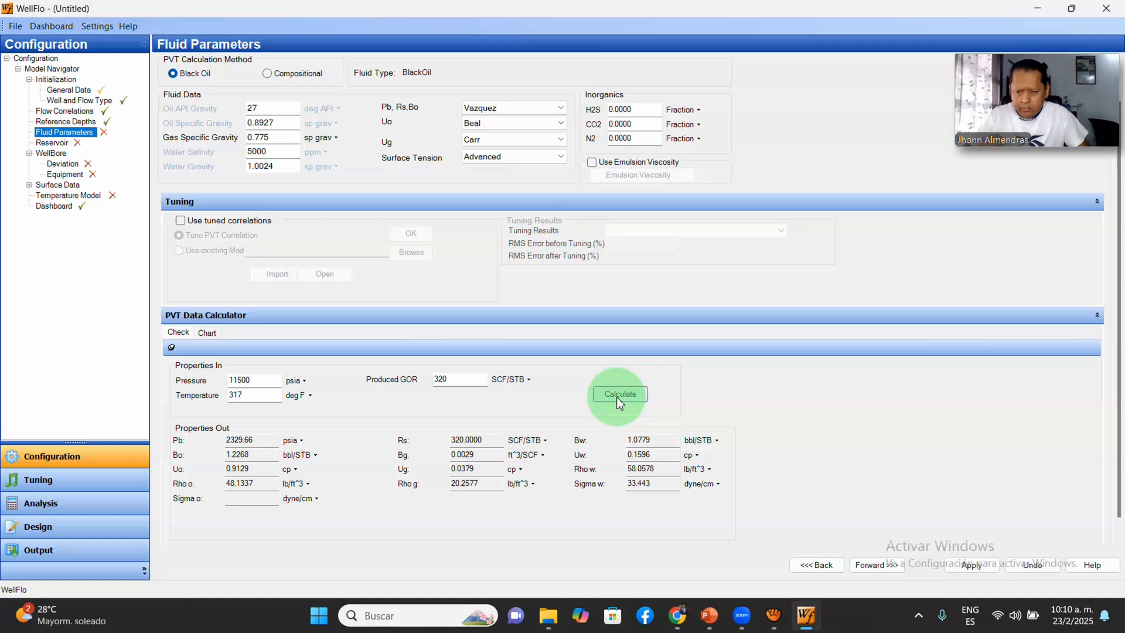
click(561, 108)
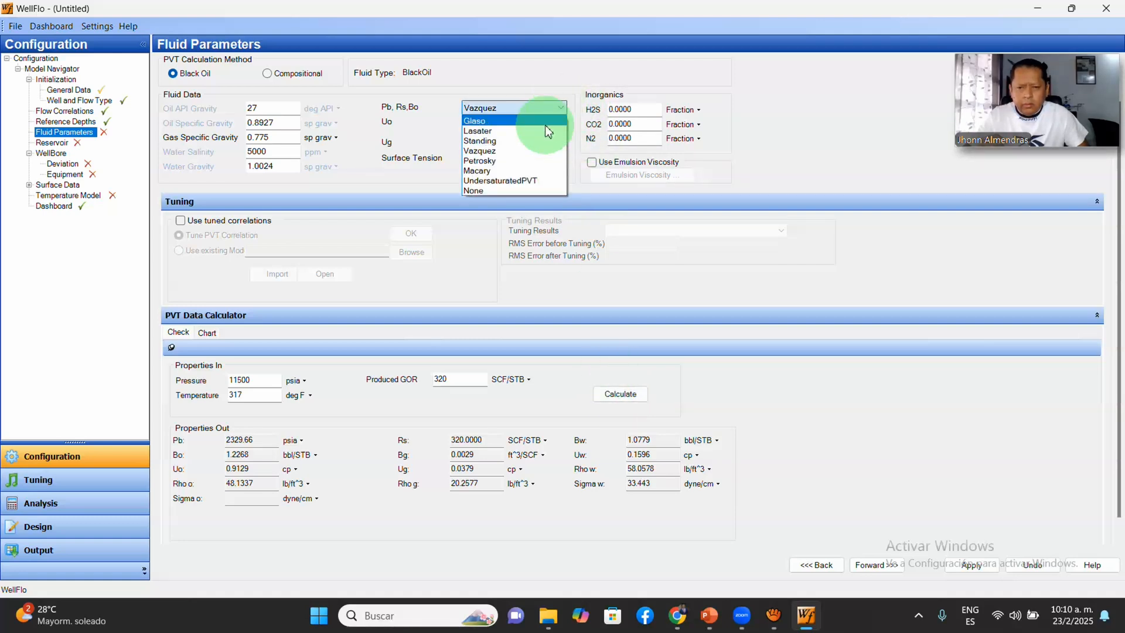
click(540, 161)
click(631, 397)
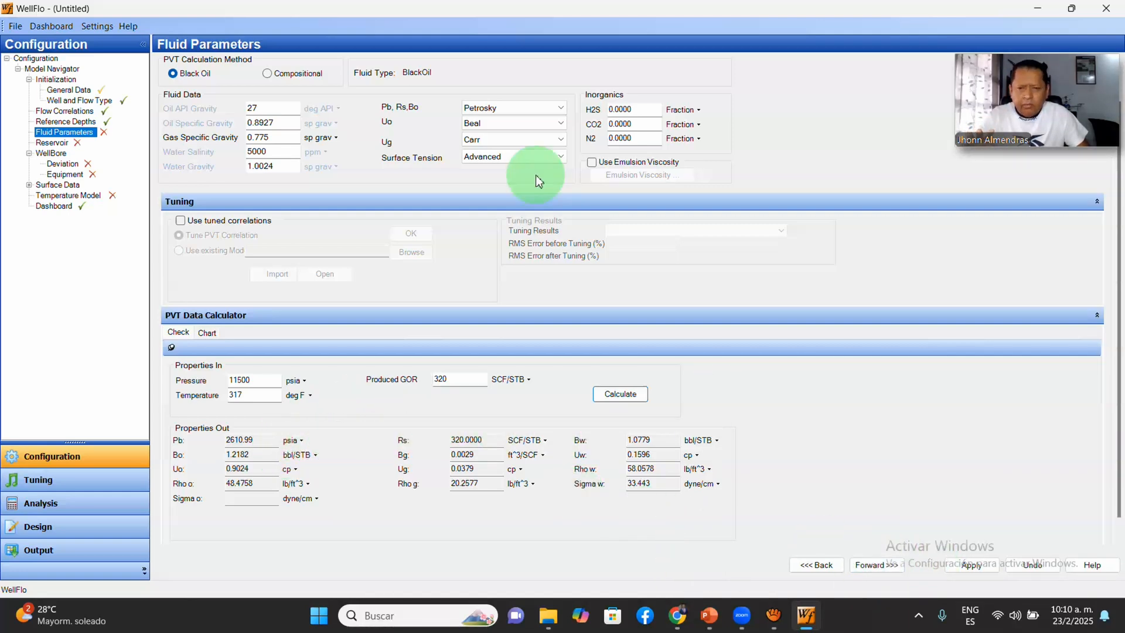
Step: Compare Macary, then return to Petrosky and recalculate, giving bubble point 2610.99 psia
click(560, 109)
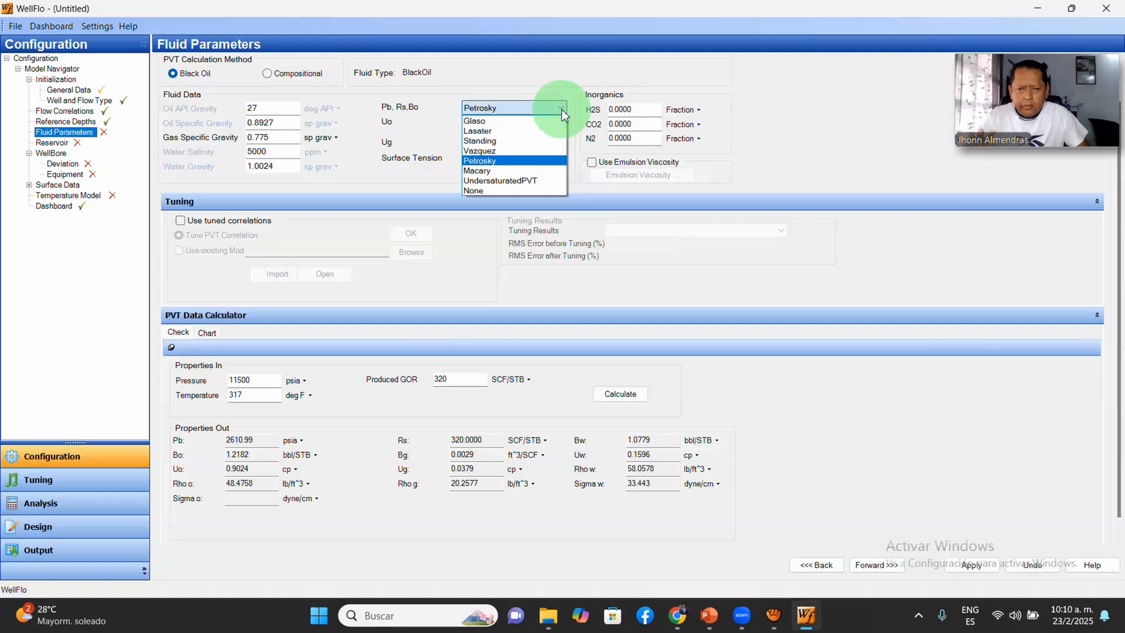
click(515, 170)
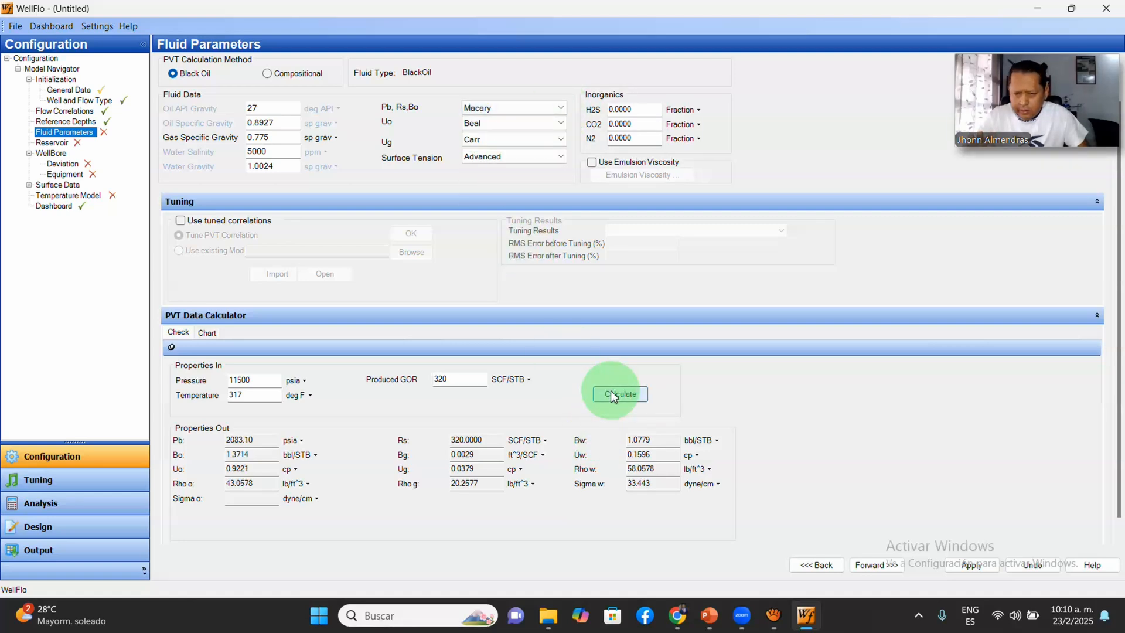
click(563, 113)
click(515, 151)
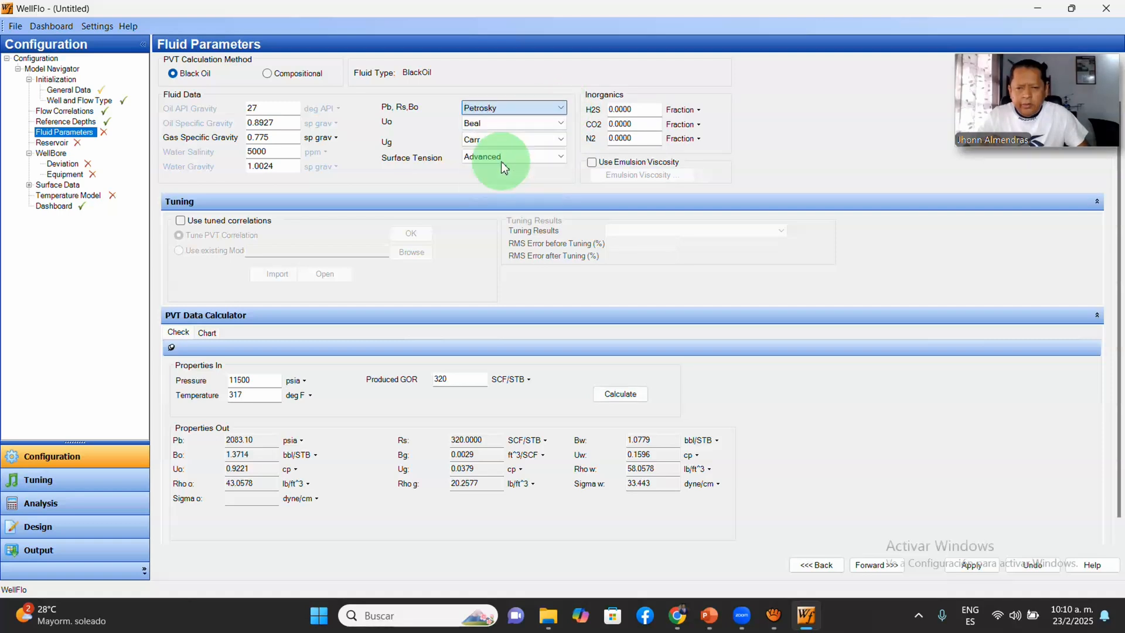
click(618, 400)
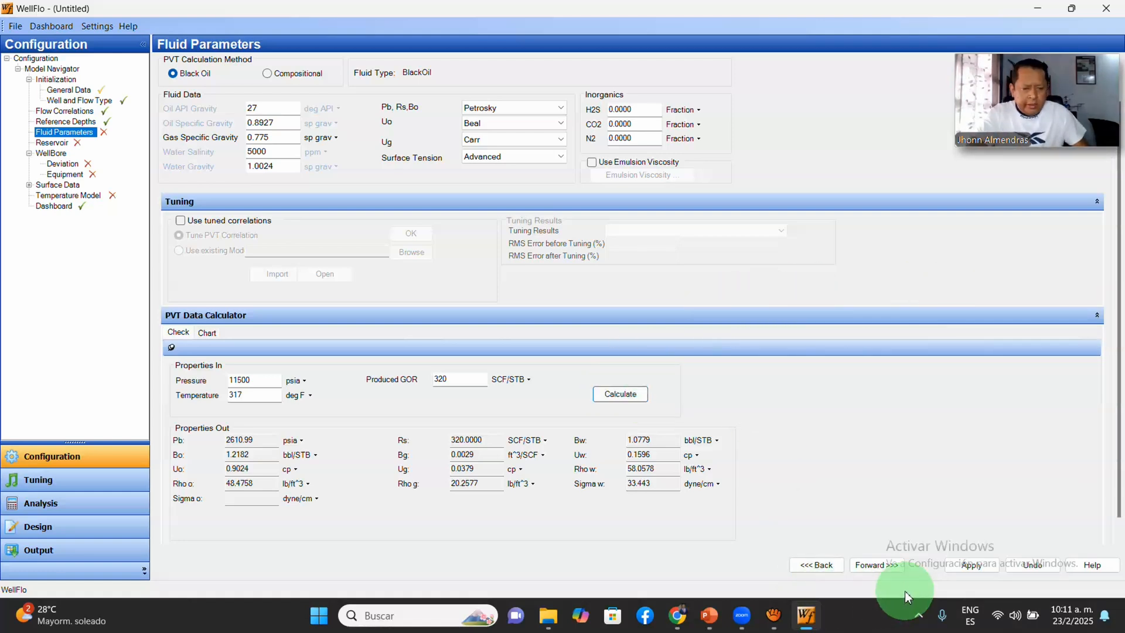
Step: Apply the fluid parameter changes and open the Reservoir Layers Data page
click(878, 566)
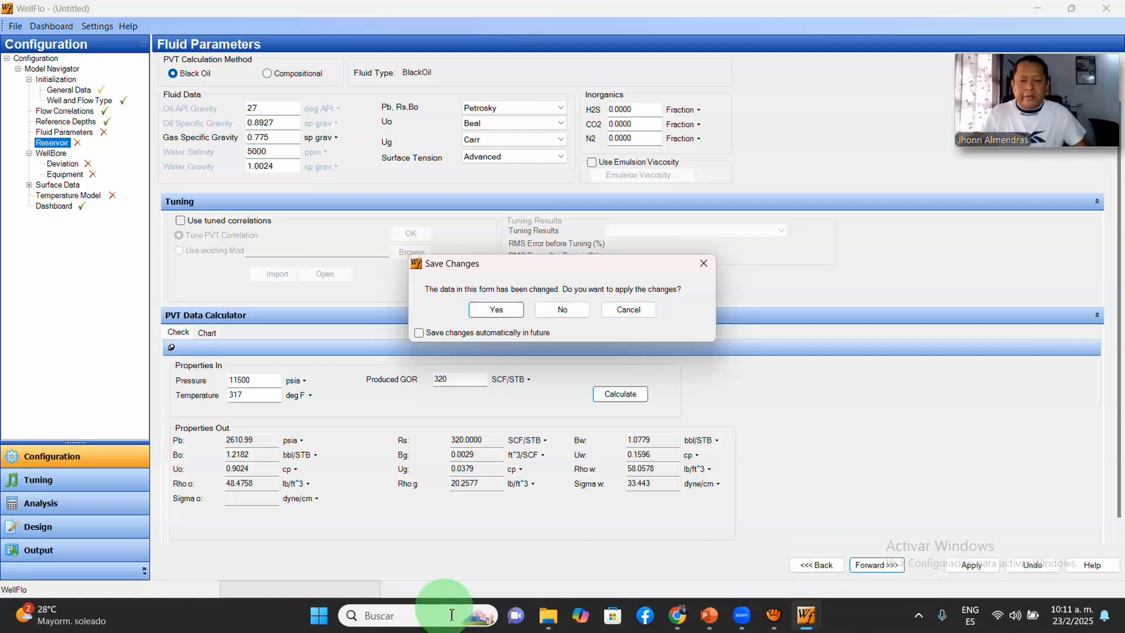
click(498, 310)
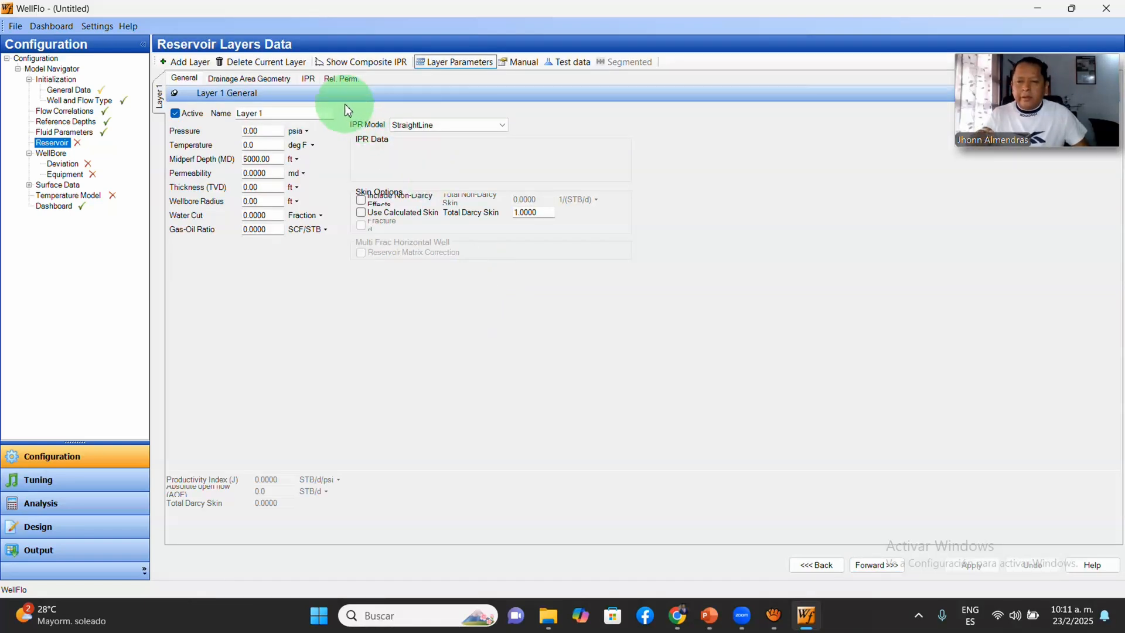
Step: Enter 7050 psia reservoir pressure and 315 °F temperature for Layer 1, checking the presentation's well data
click(250, 130)
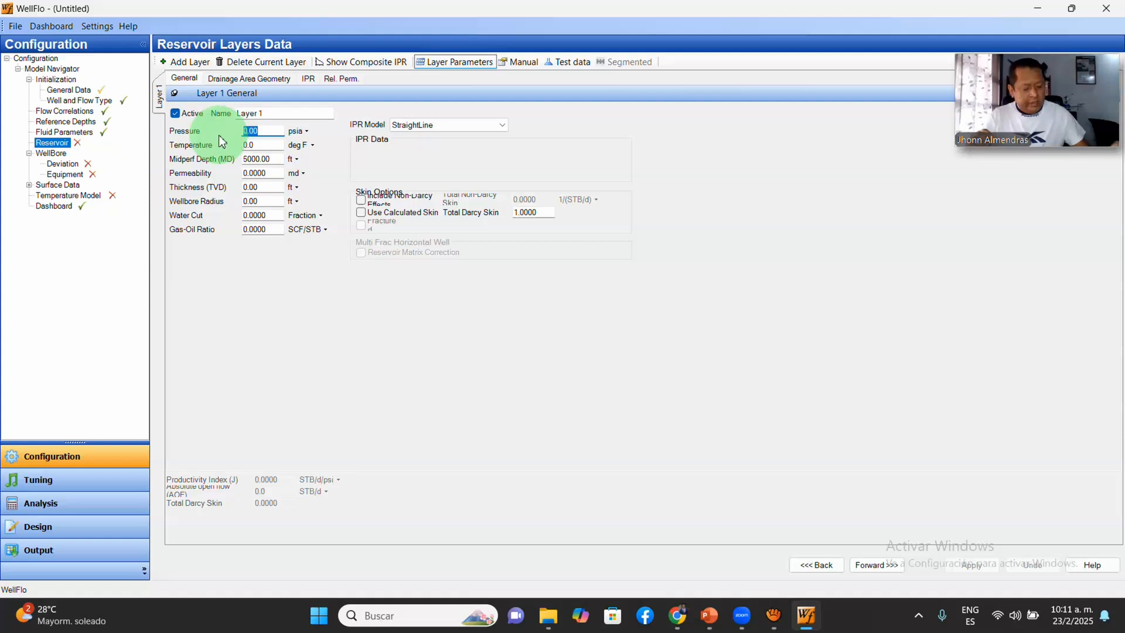
text(705)
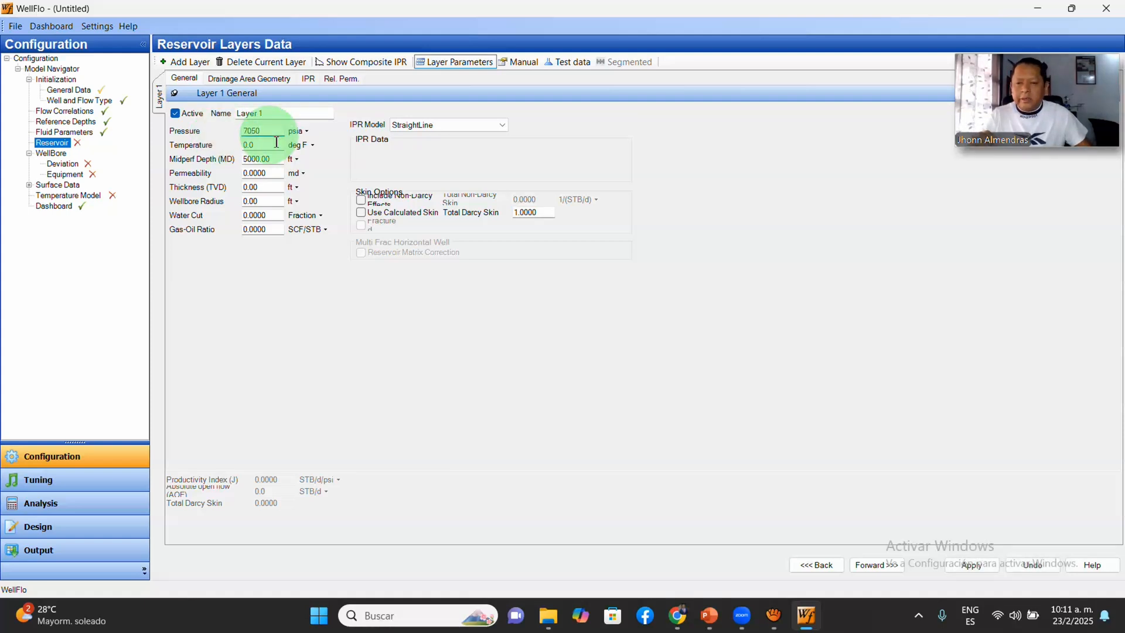
click(702, 621)
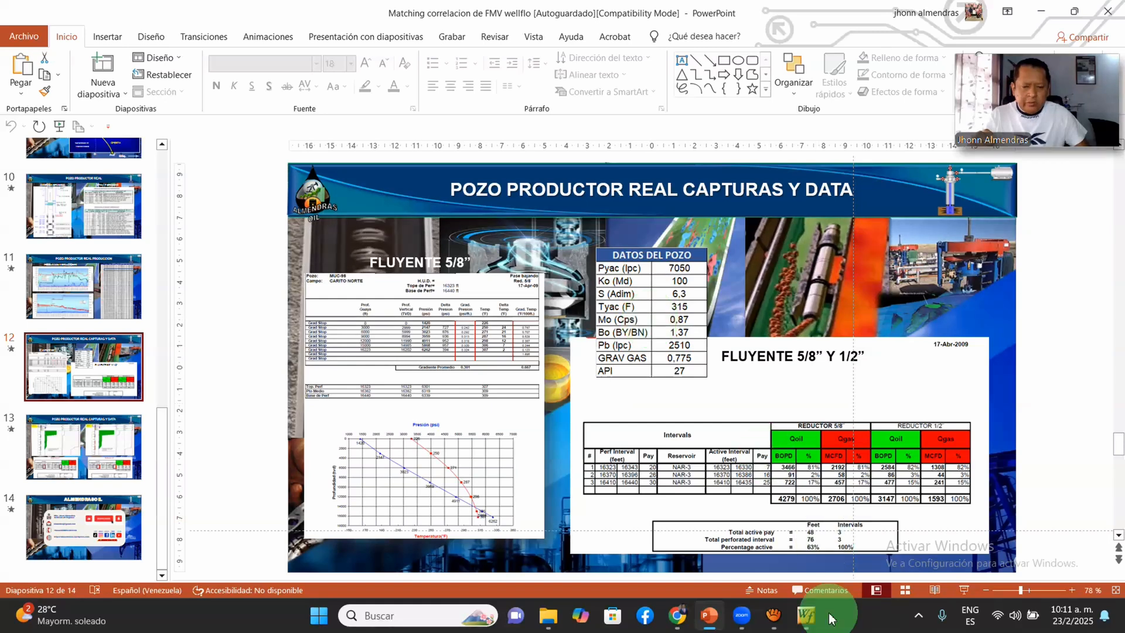
click(806, 616)
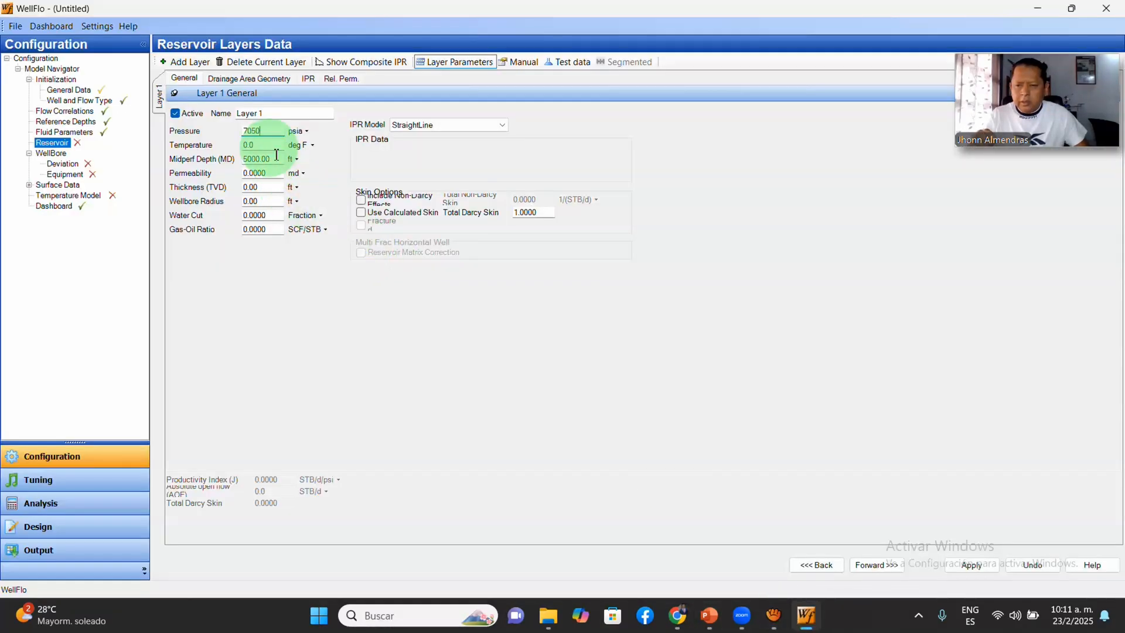
key(Tab)
text(3)
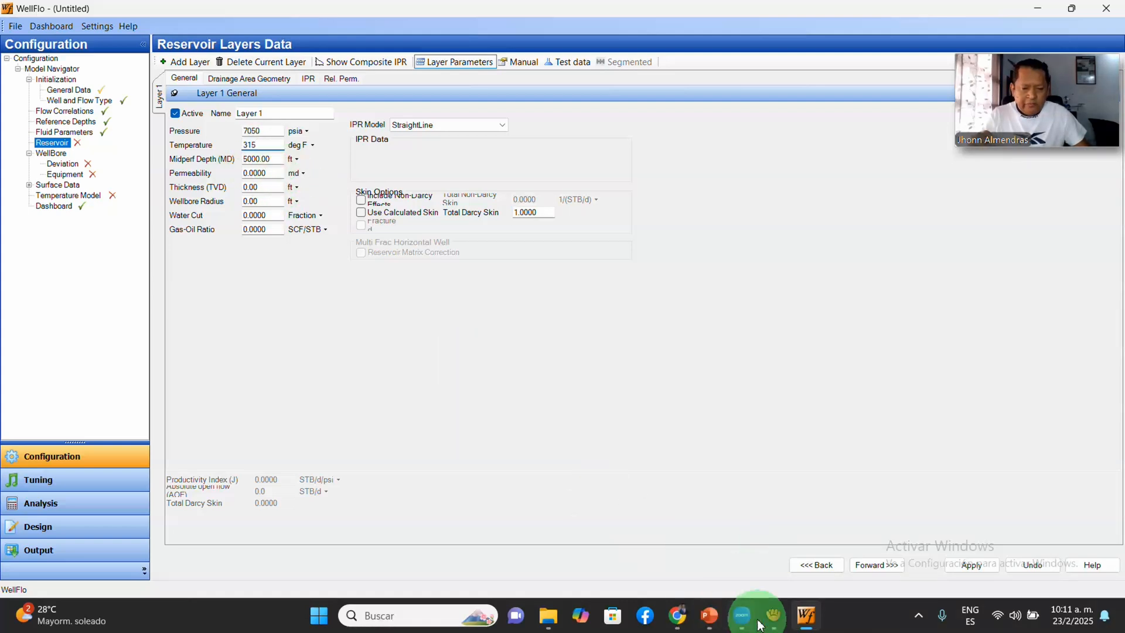
click(717, 621)
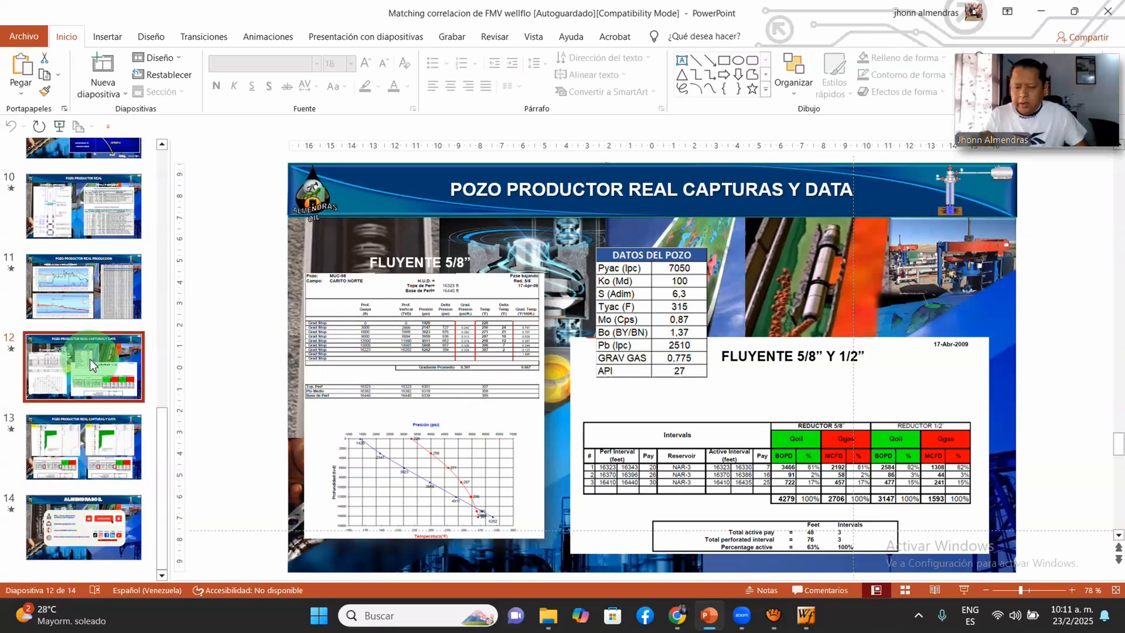
Step: Present slide 13 with the Reductor 1/2" and 5/8" results full screen, then return to editing
click(113, 460)
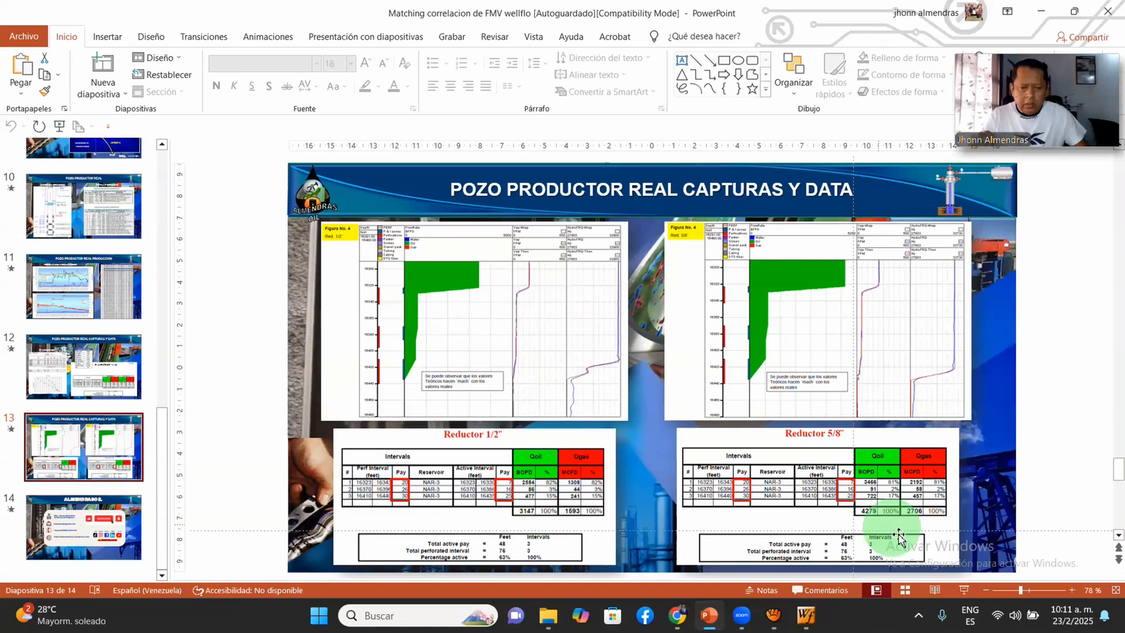
click(963, 590)
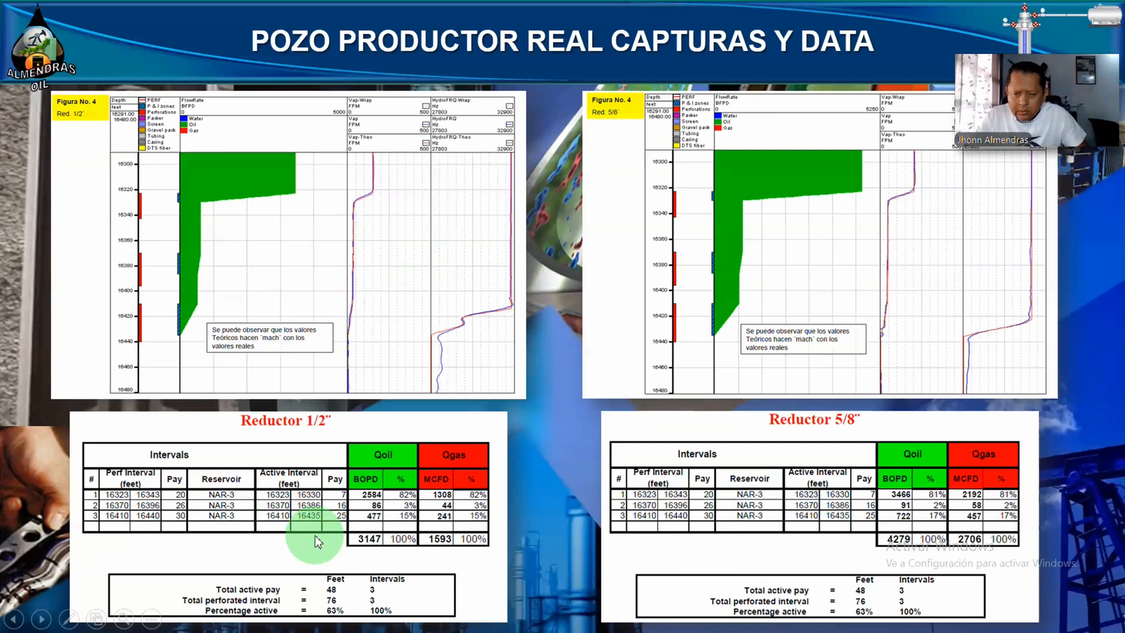
key(Escape)
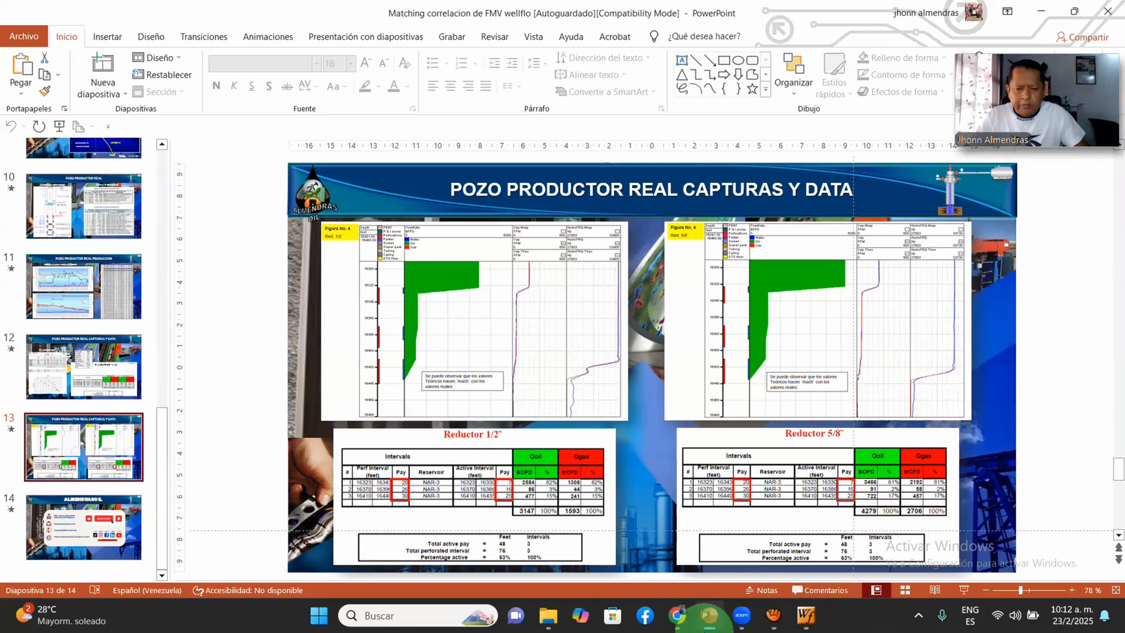
Step: Edit Layer 1's Midperf Depth and set permeability to 100 md and thickness to 48 ft
click(807, 615)
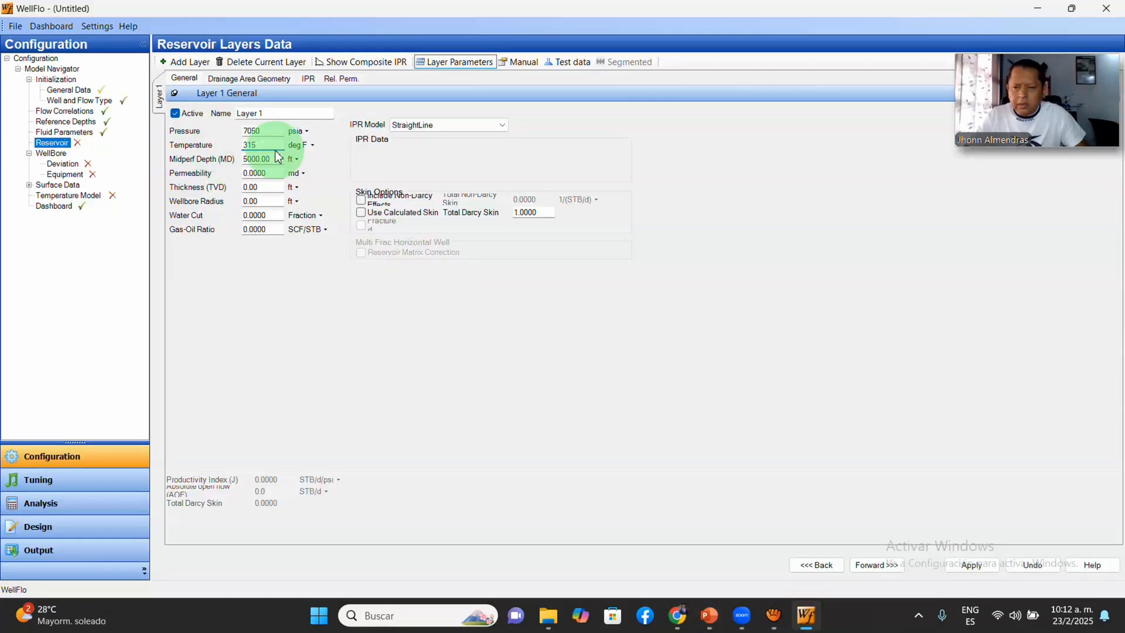
drag(280, 166, 209, 167)
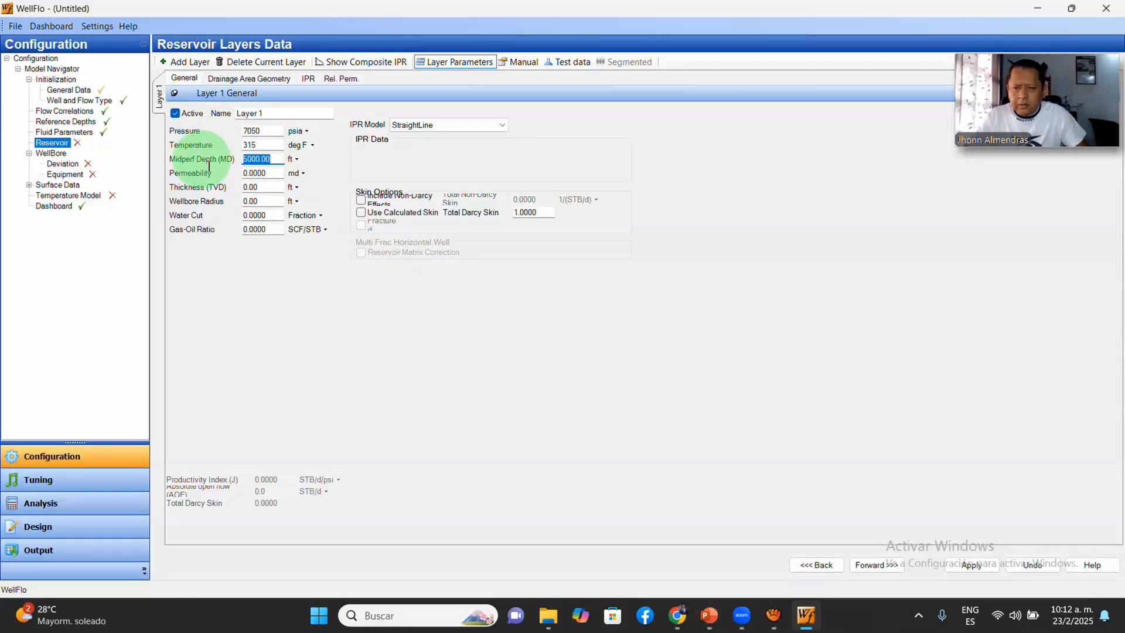
text(16380)
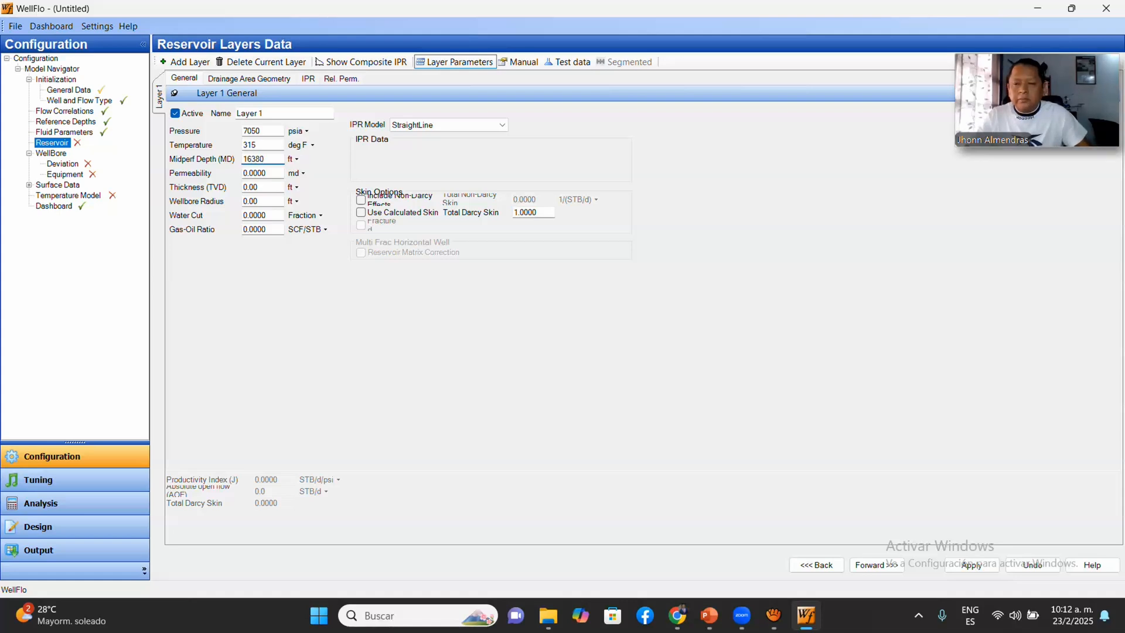
click(283, 176)
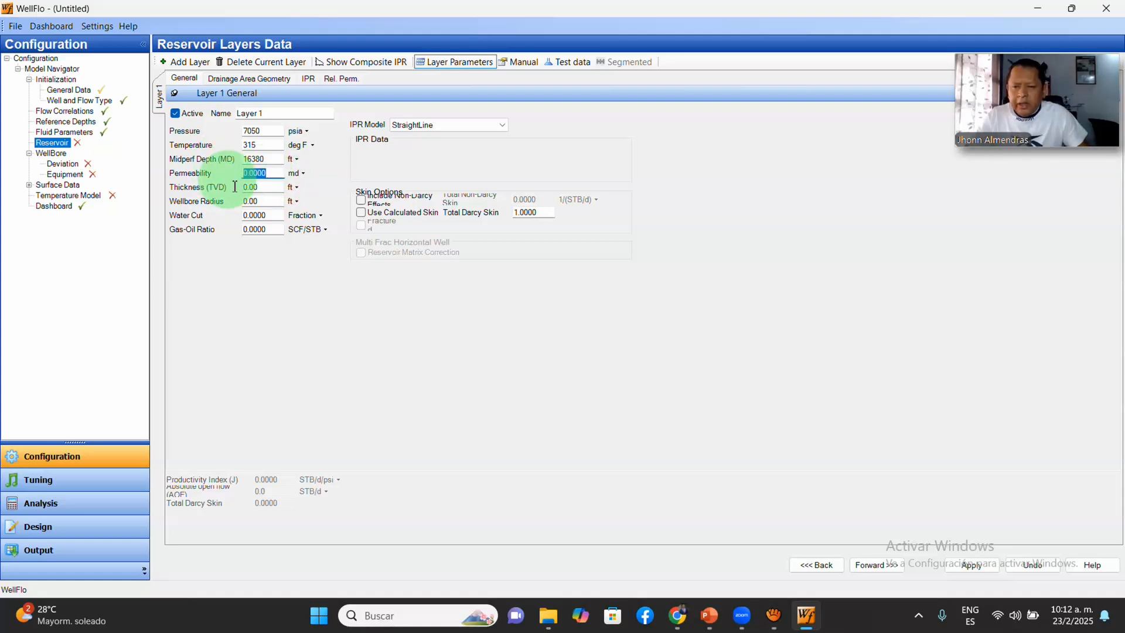
click(710, 616)
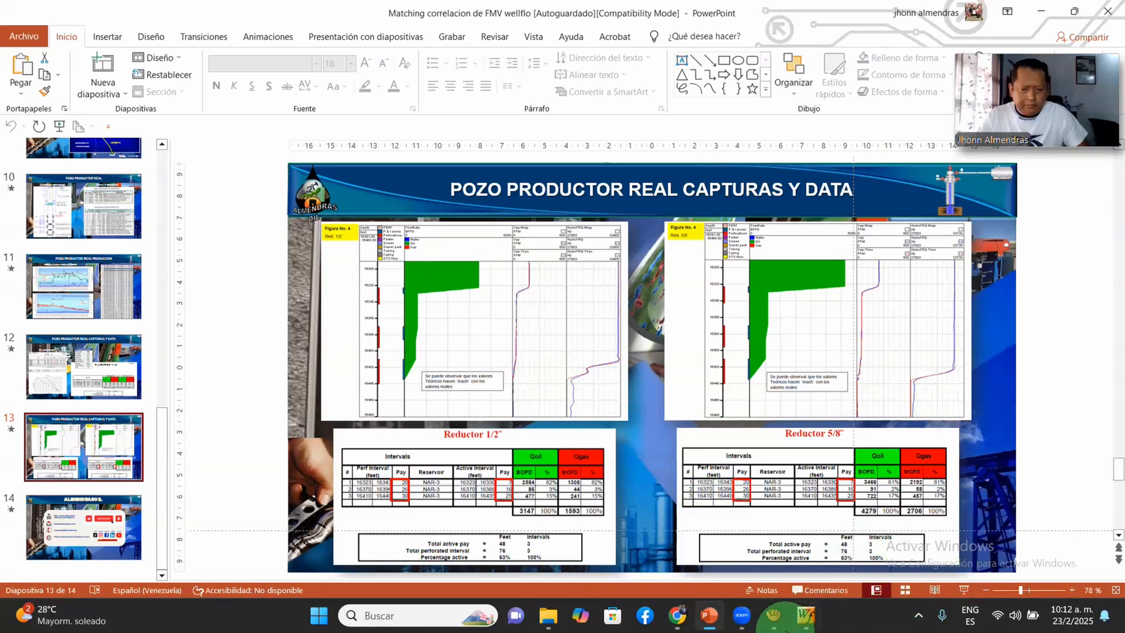
click(806, 615)
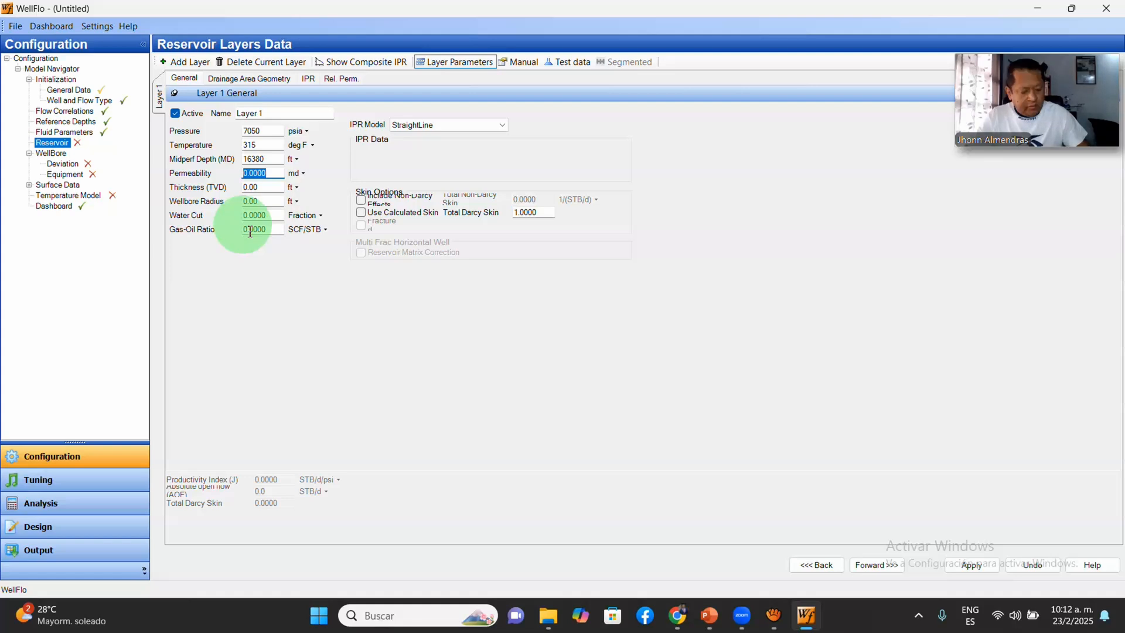
text(48)
click(258, 203)
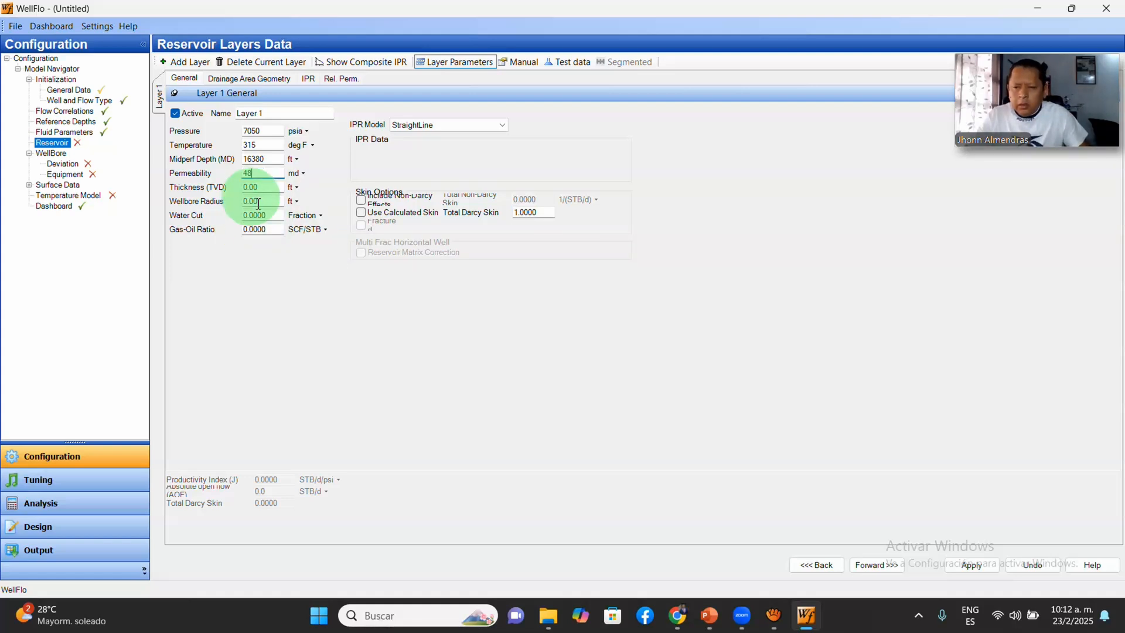
click(195, 174)
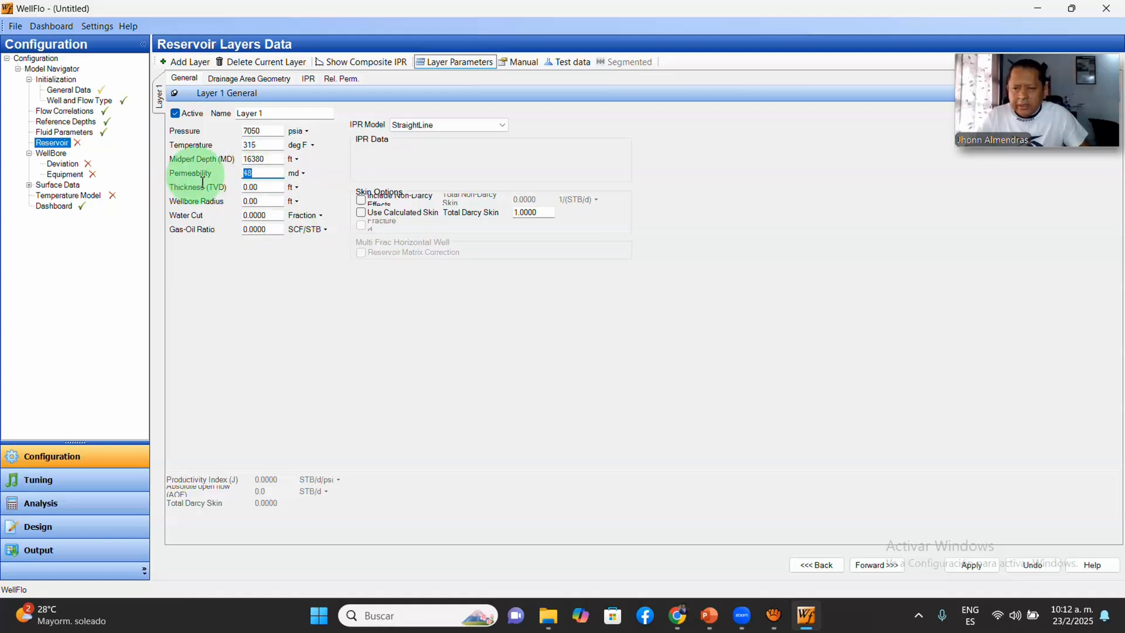
text(1)
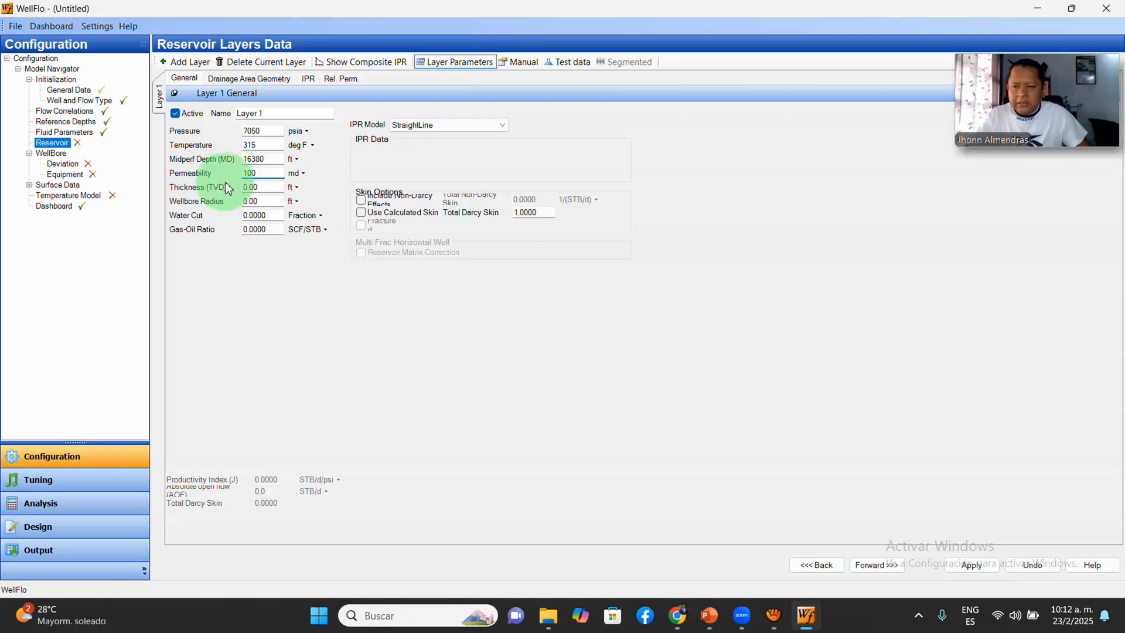
text(00)
click(217, 195)
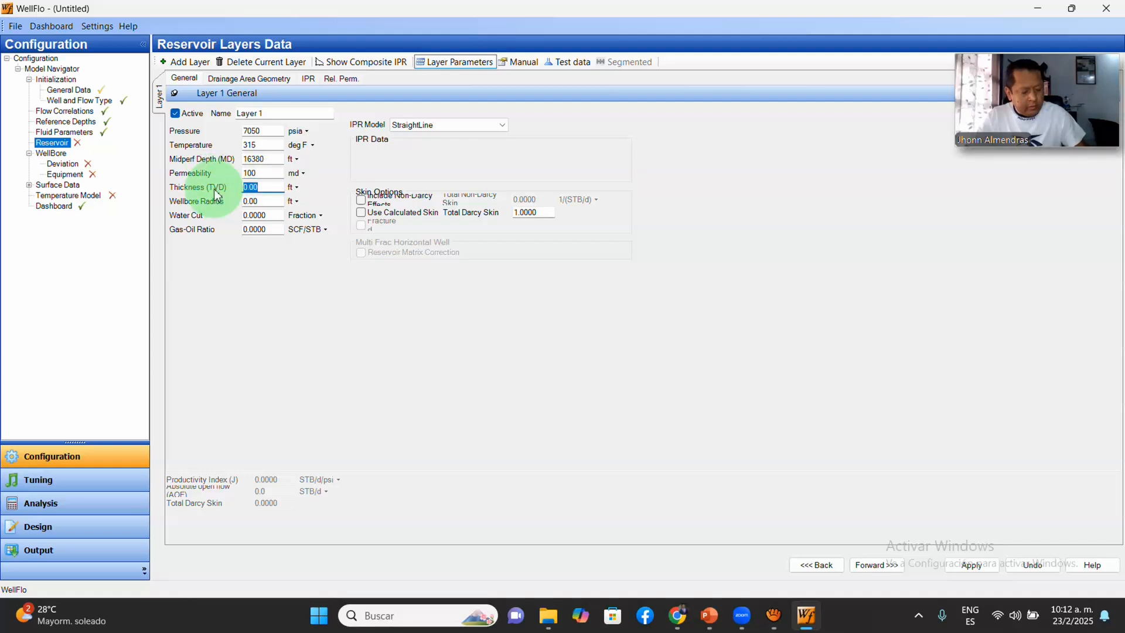
text(48)
click(290, 209)
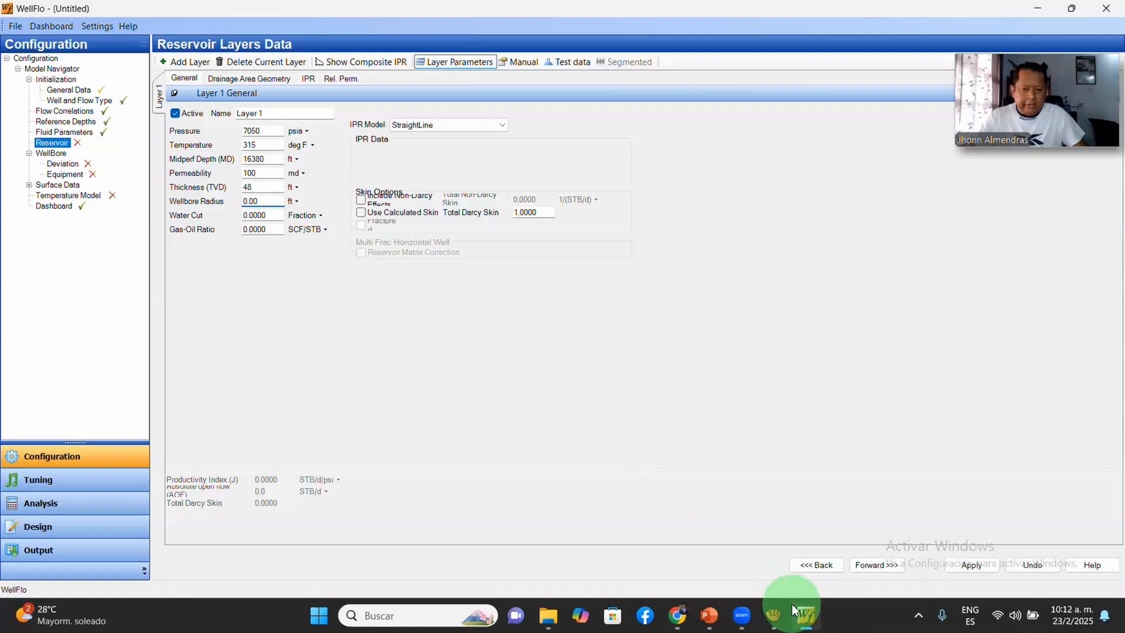
Step: Set the wellbore radius to 7 in, after checking the POZO PRODUCTOR REAL well diagram slide
mouse_move(809, 618)
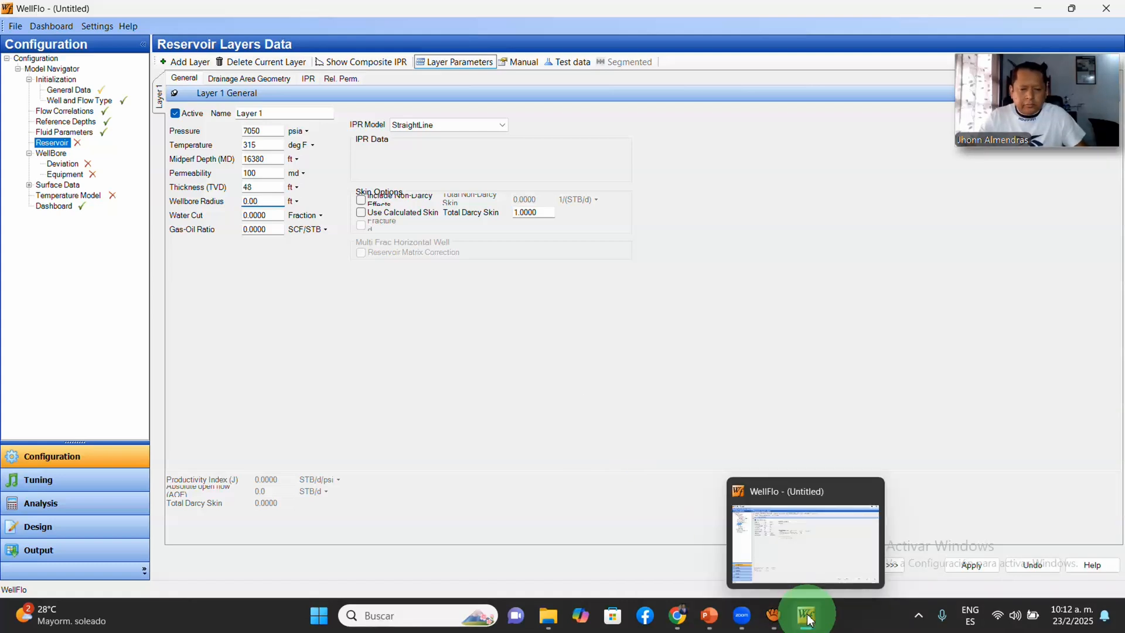
click(809, 618)
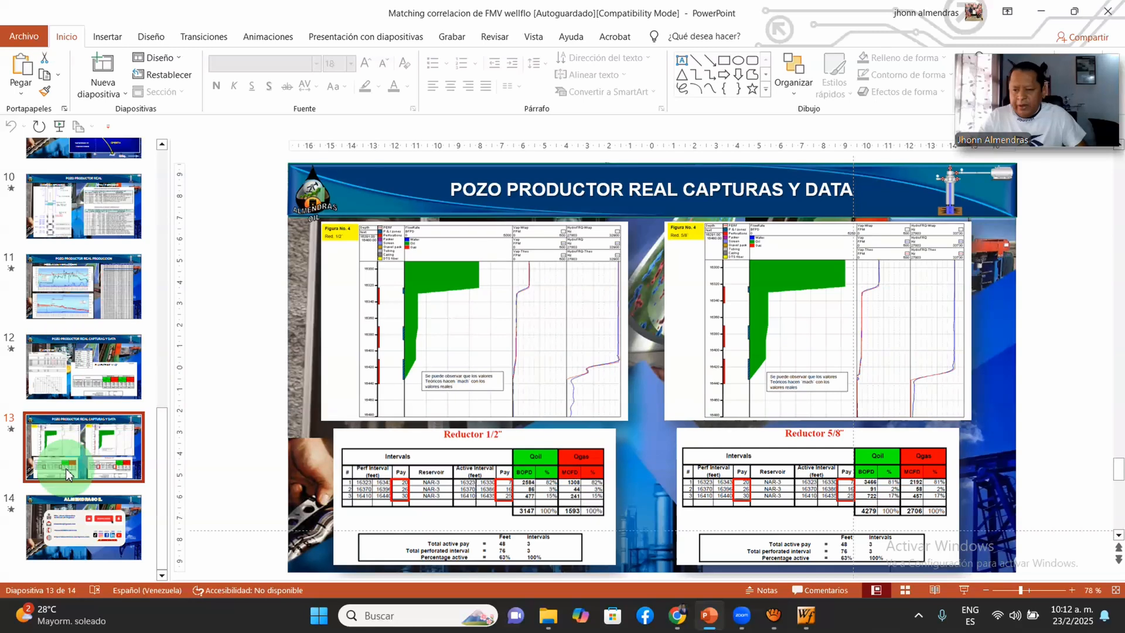
click(73, 222)
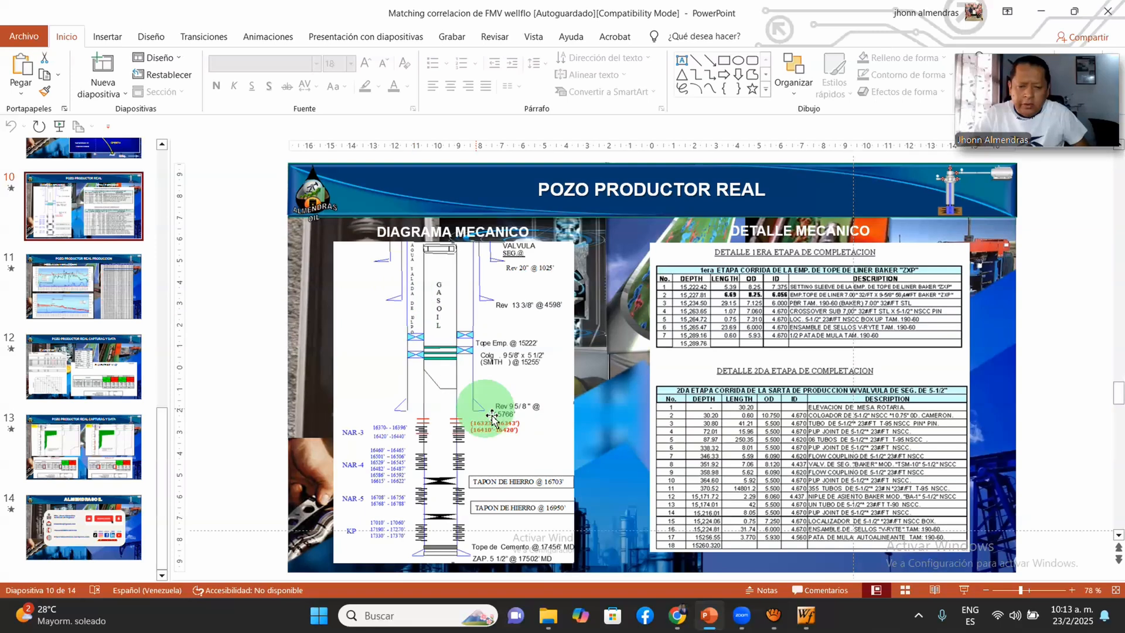
mouse_move(788, 624)
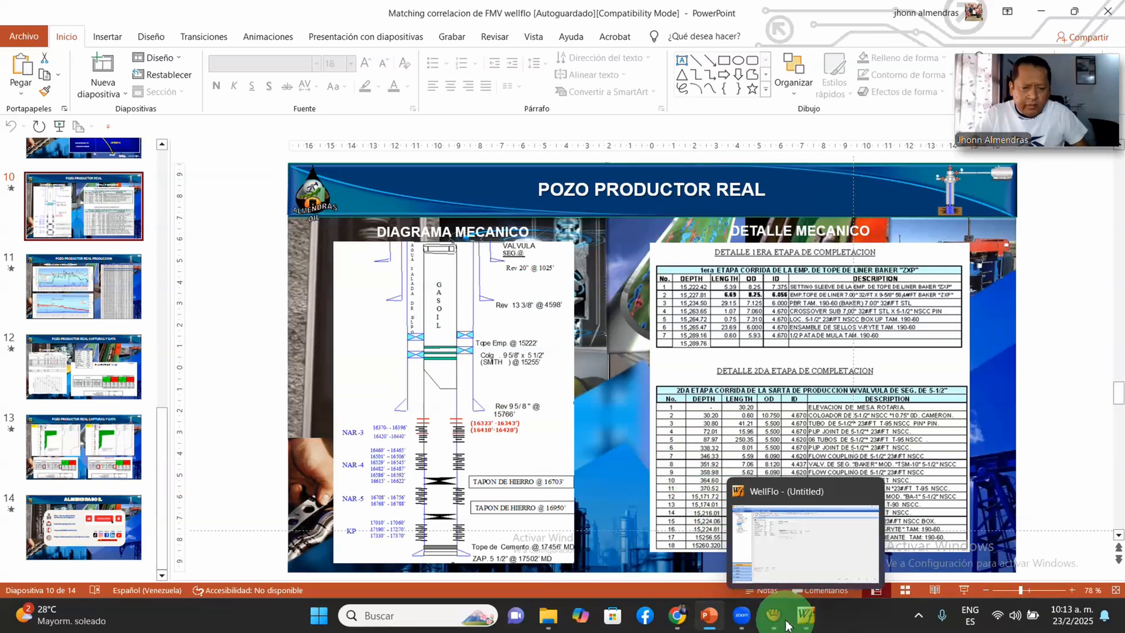
click(805, 618)
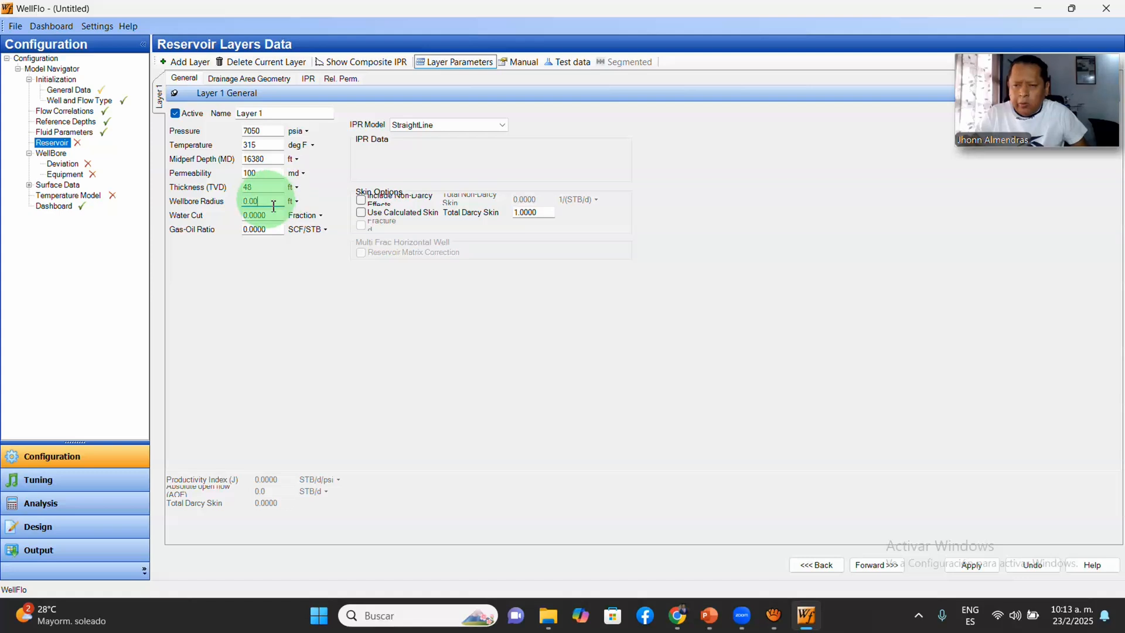
click(294, 201)
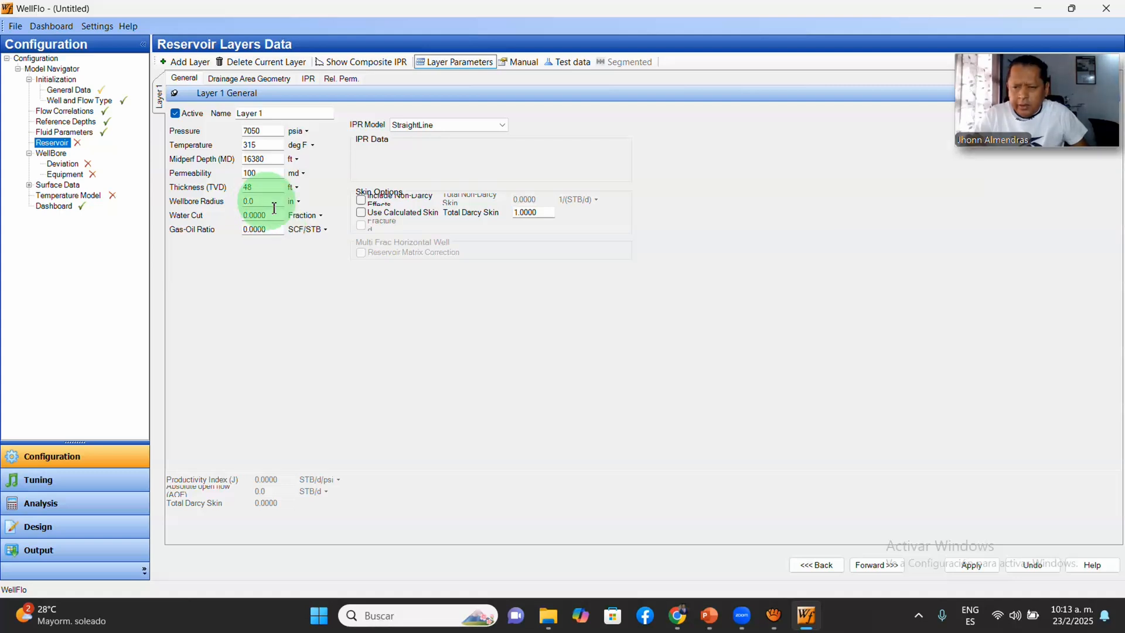
double_click(251, 202)
text(7)
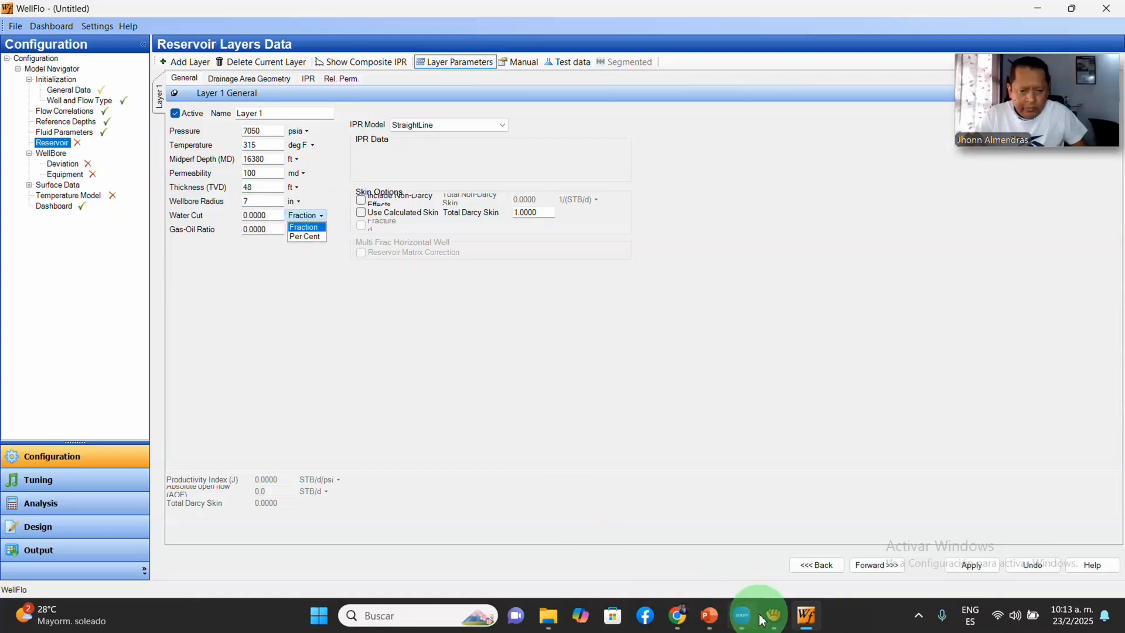
Step: Set the water cut to 0.2 per cent, referring to the POZO PRODUCTOR REAL PRODUCCION slide
click(716, 618)
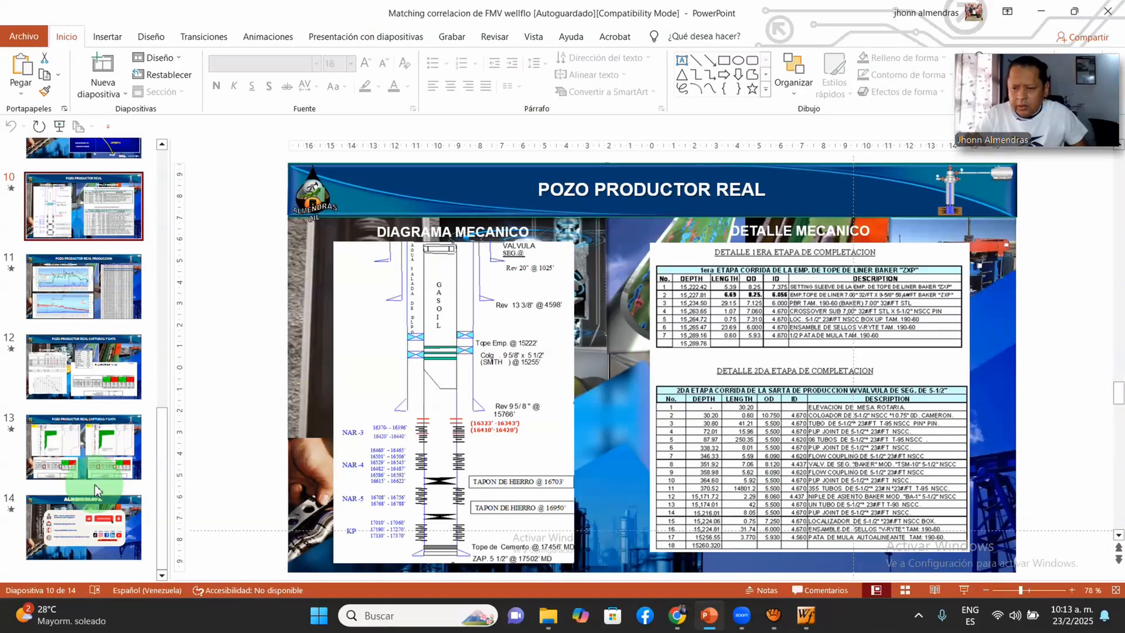
click(115, 301)
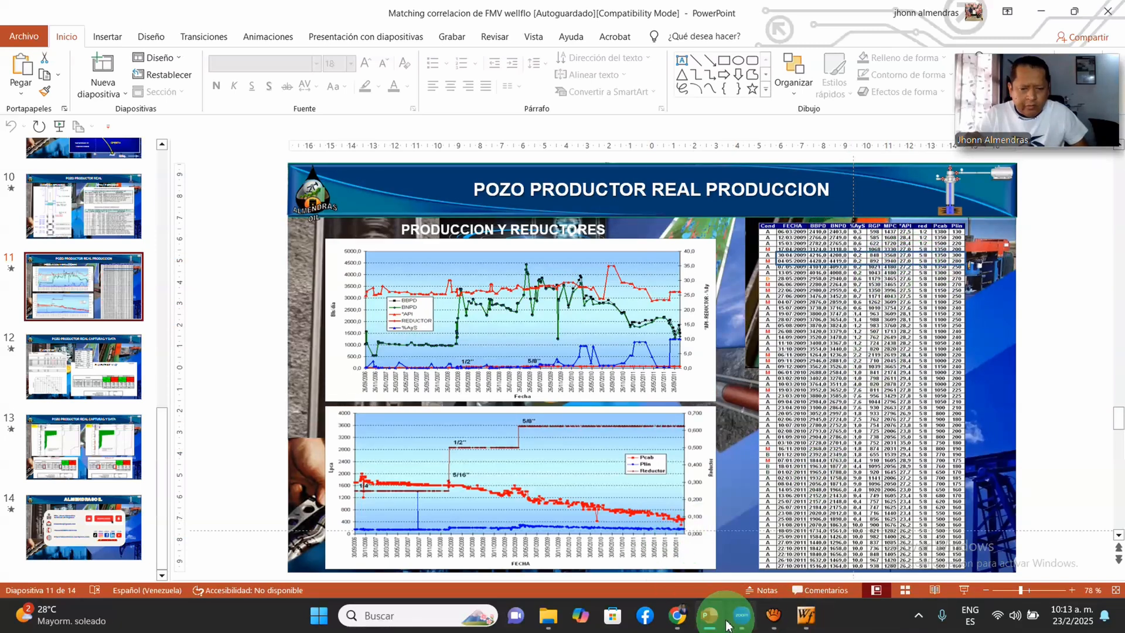
click(805, 615)
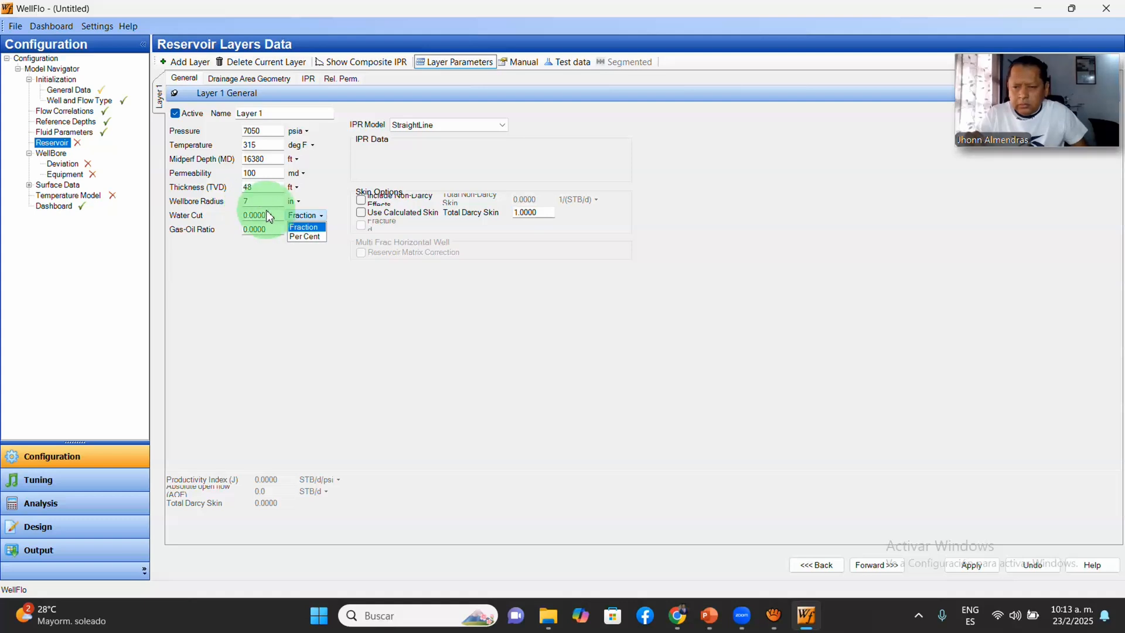
click(307, 237)
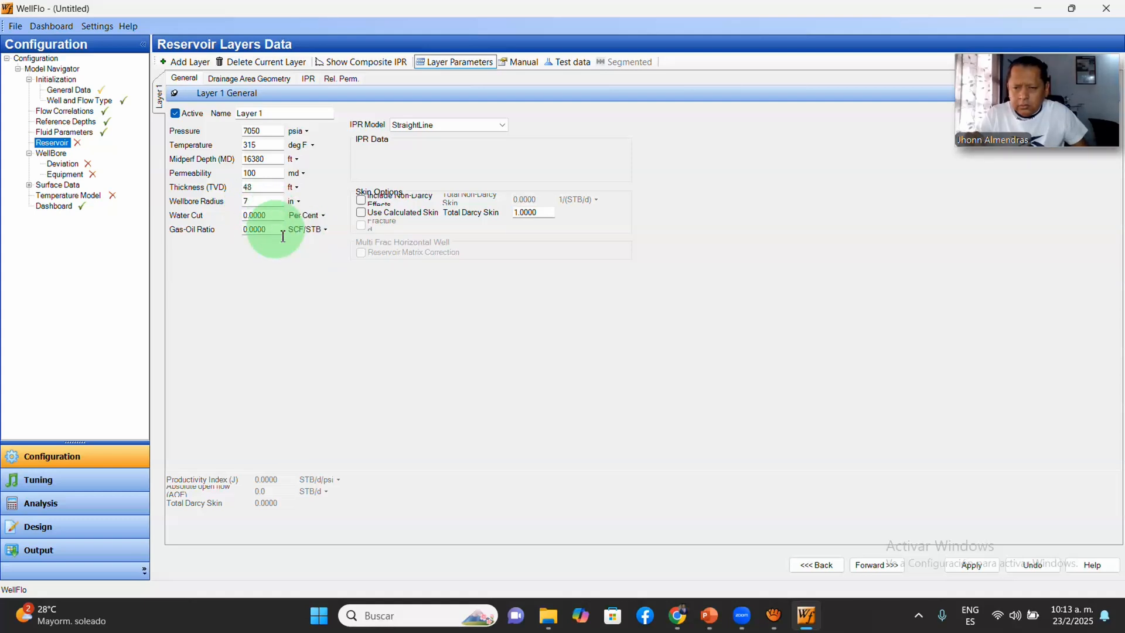
drag(249, 216, 302, 221)
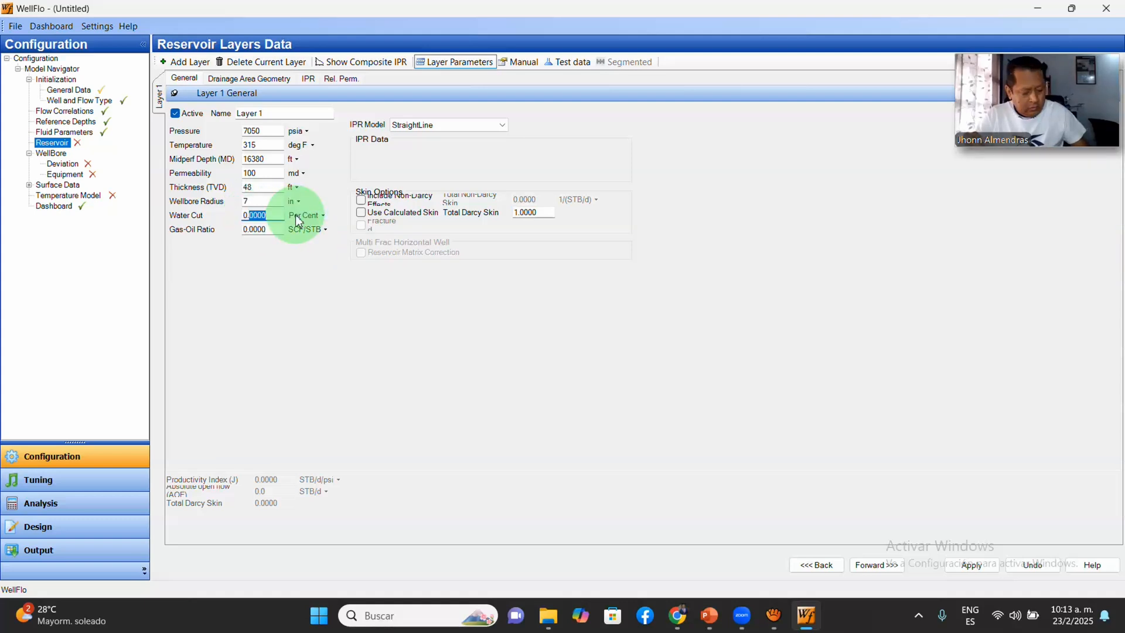
text(2)
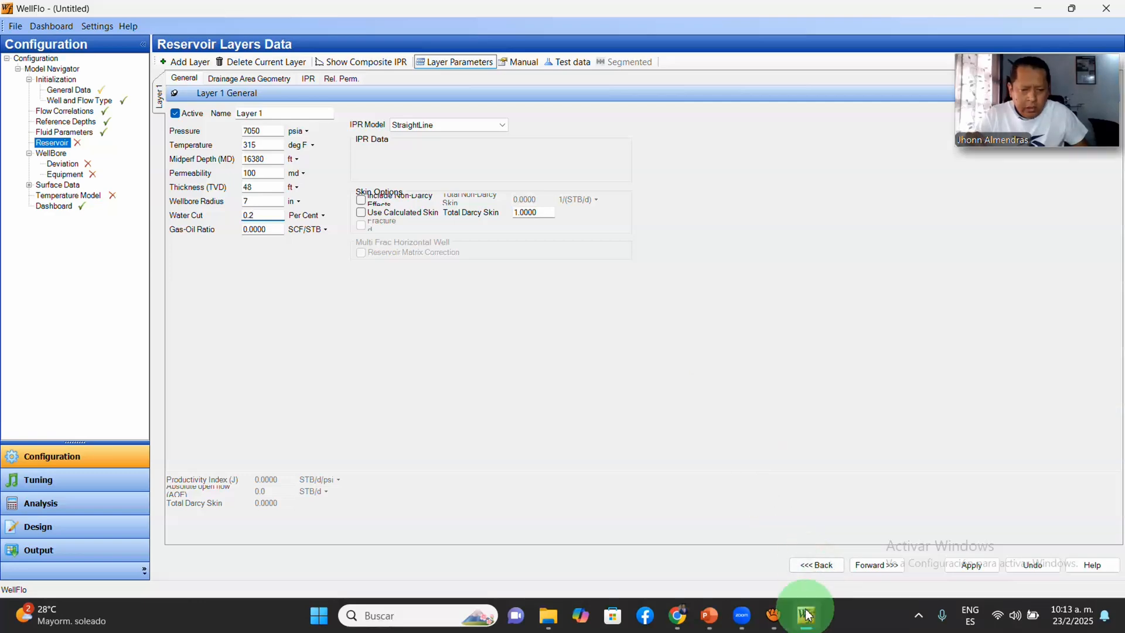
Step: Set the gas-oil ratio to 900 SCF/STB, then show the CAPTURAS Y DATA slide
click(710, 619)
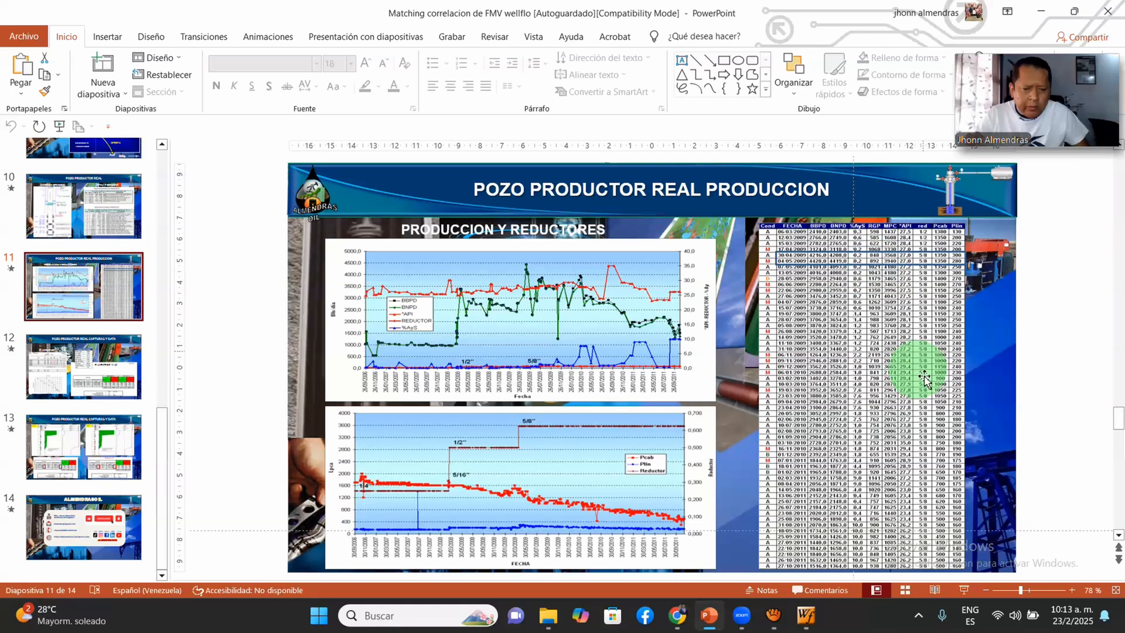
click(801, 620)
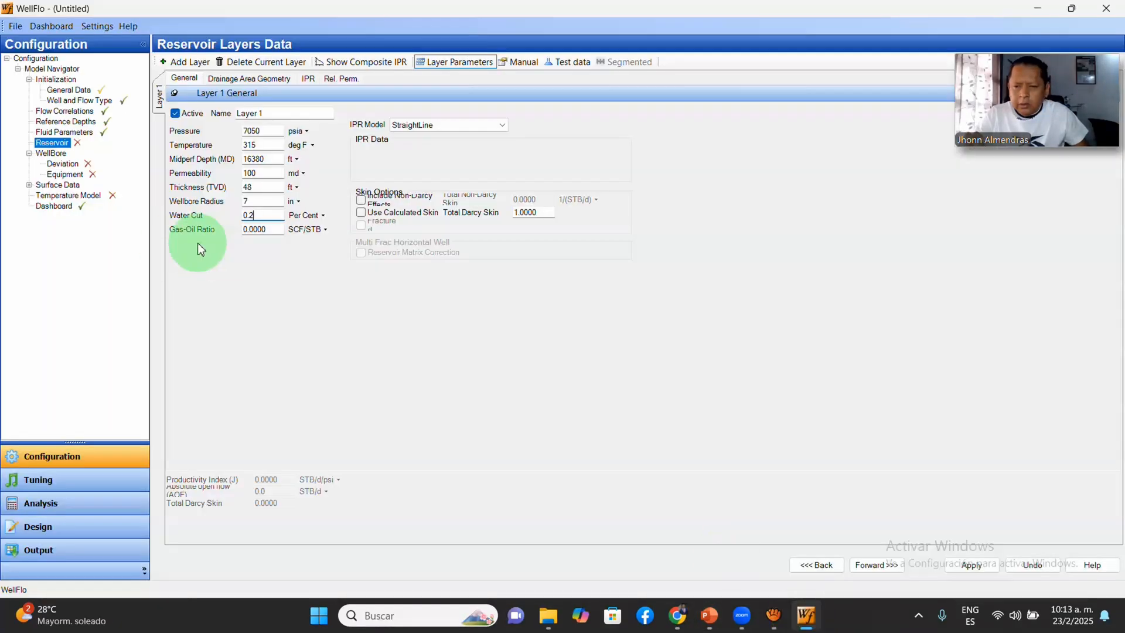
drag(274, 239, 193, 233)
text(900)
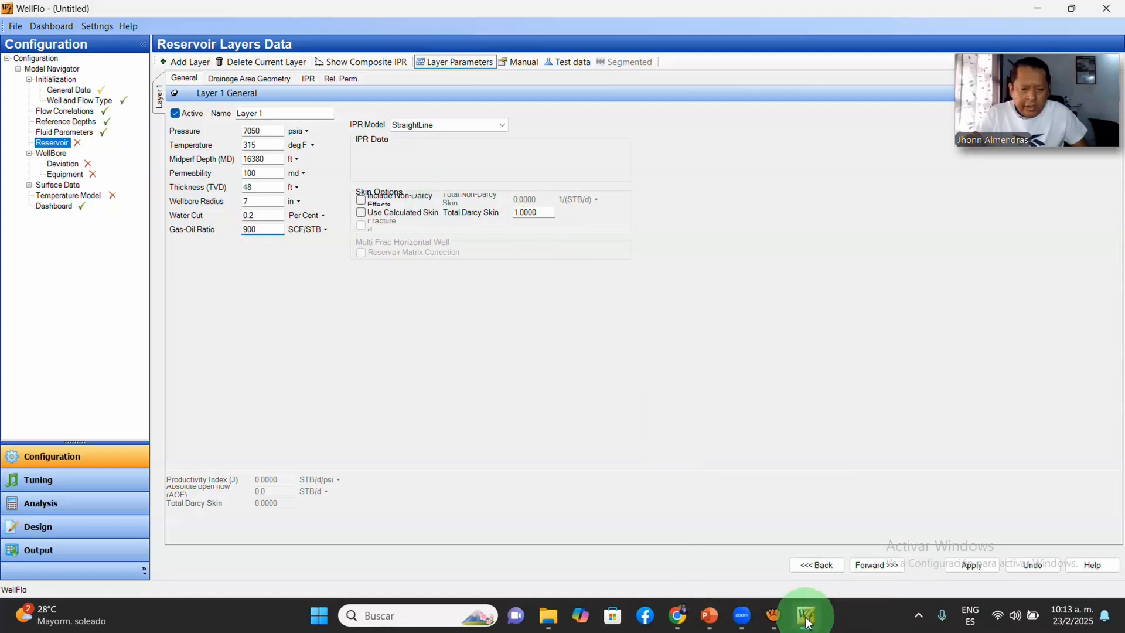
mouse_move(807, 623)
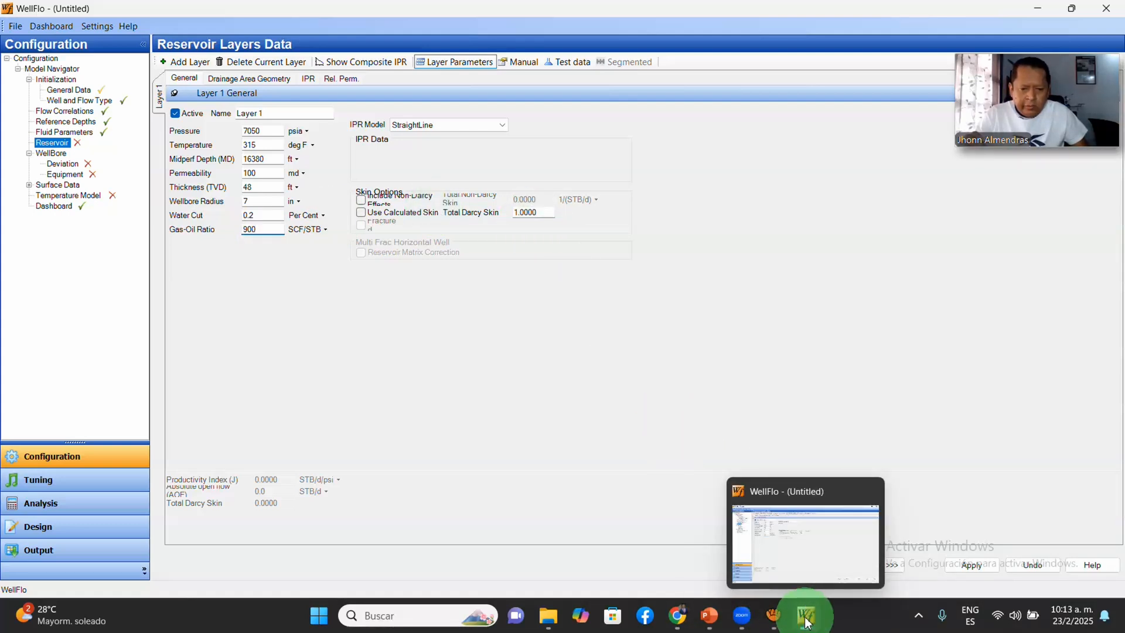
click(709, 615)
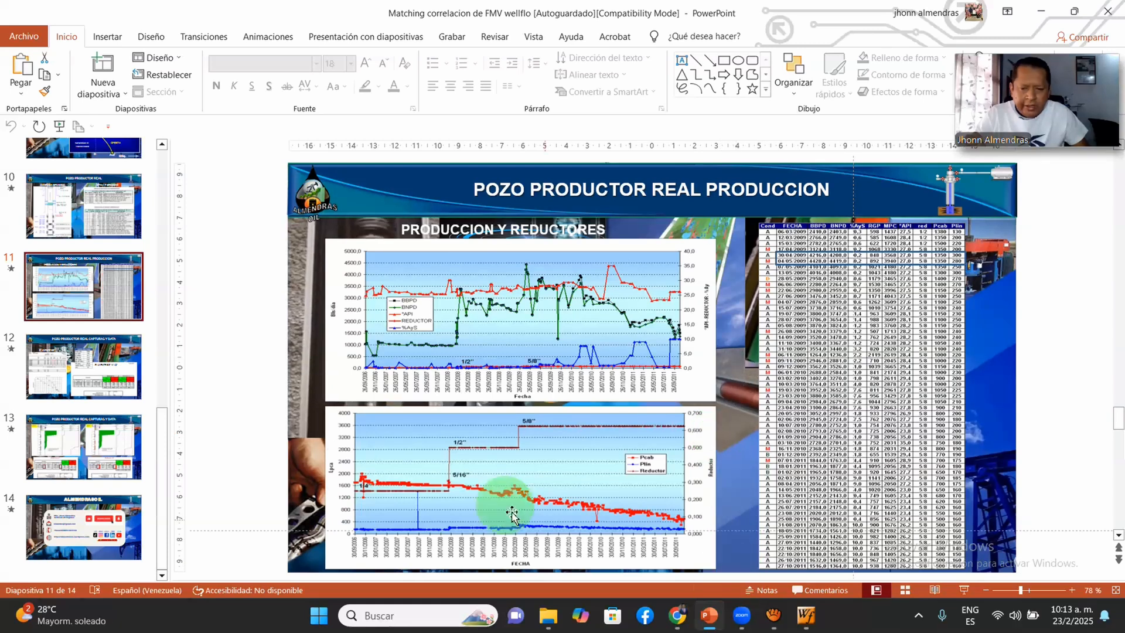
click(93, 383)
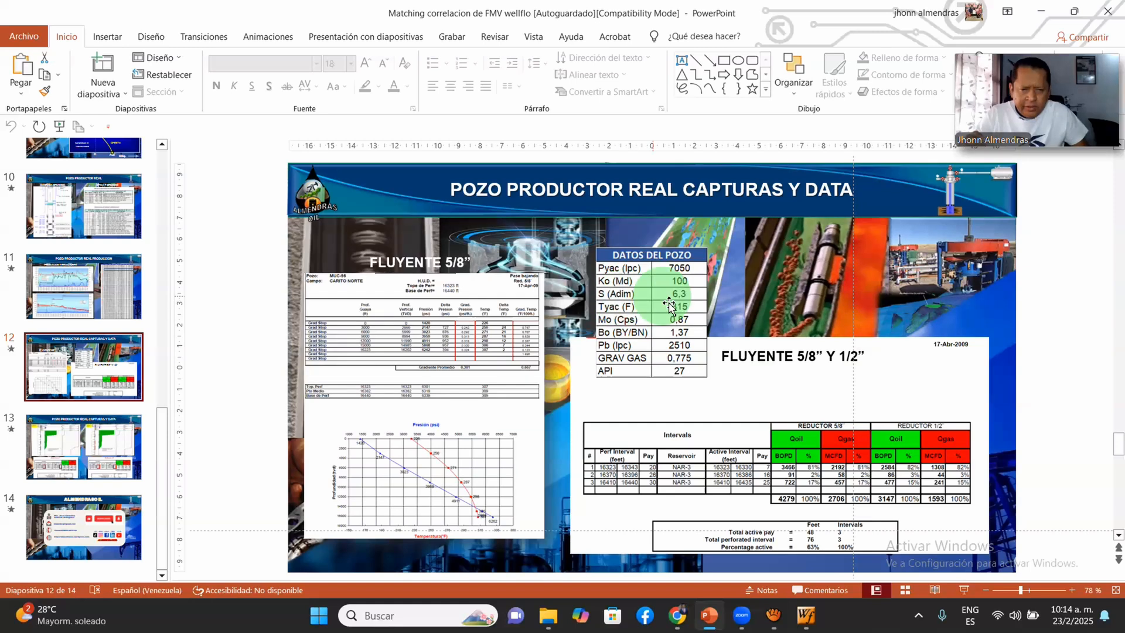
Step: Set Layer 1's total Darcy skin to 6.3 and choose the Vogel IPR model
click(805, 614)
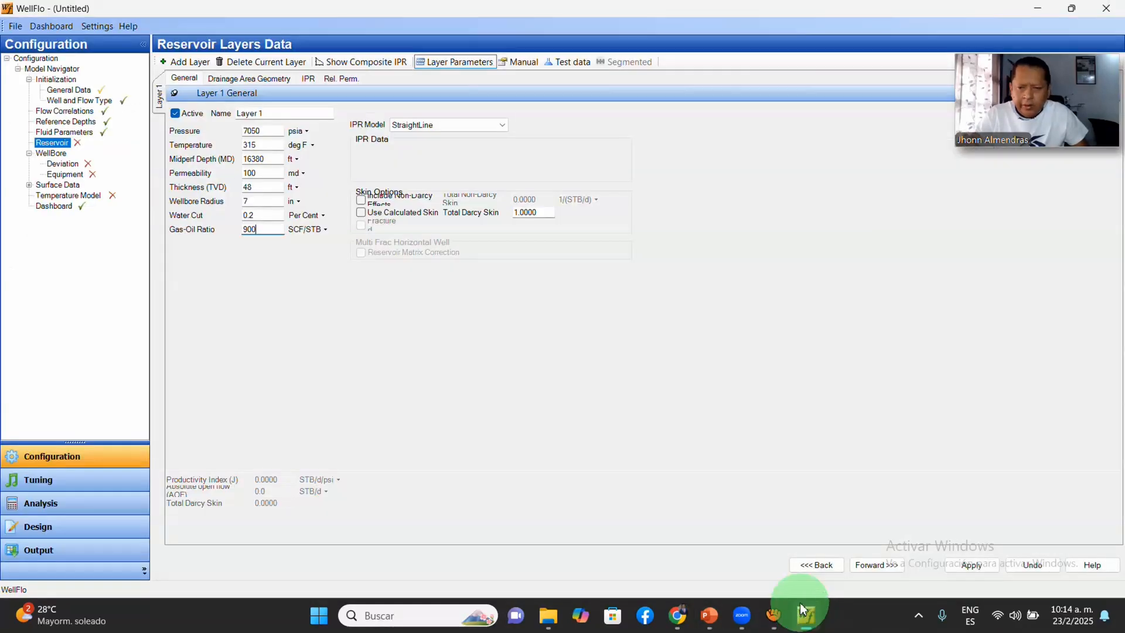
drag(546, 218, 464, 213)
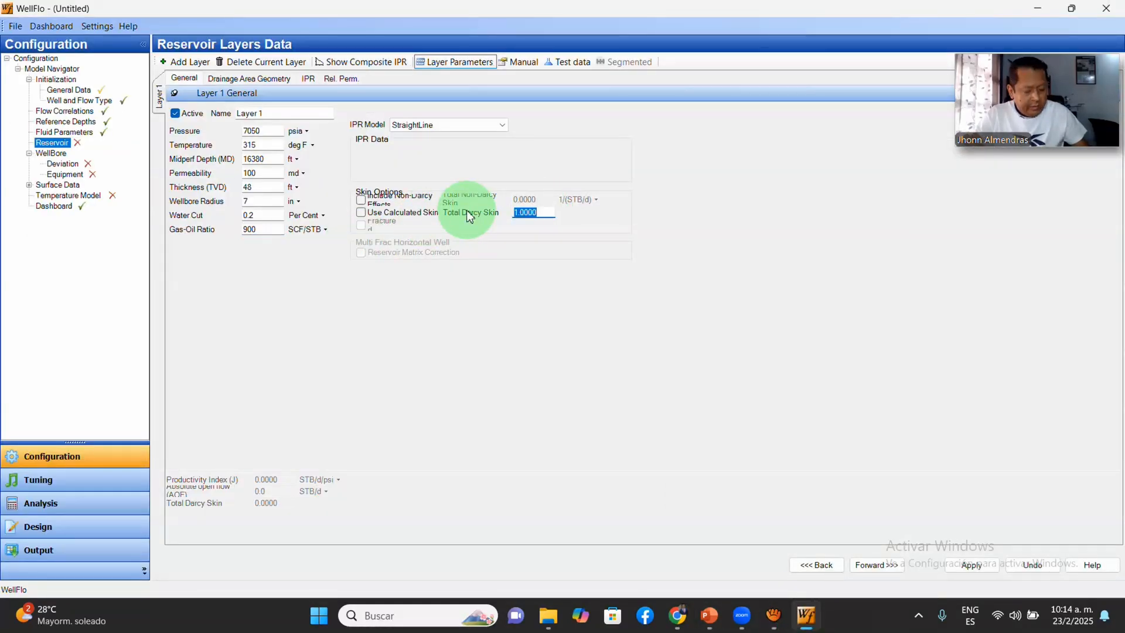
text(6.3)
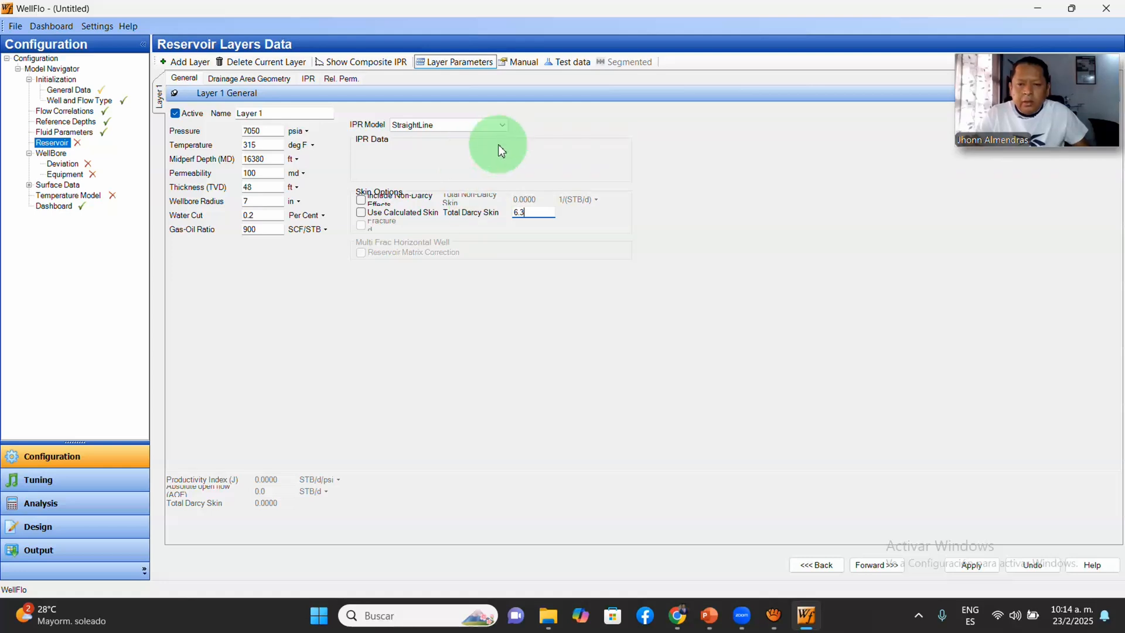
click(492, 125)
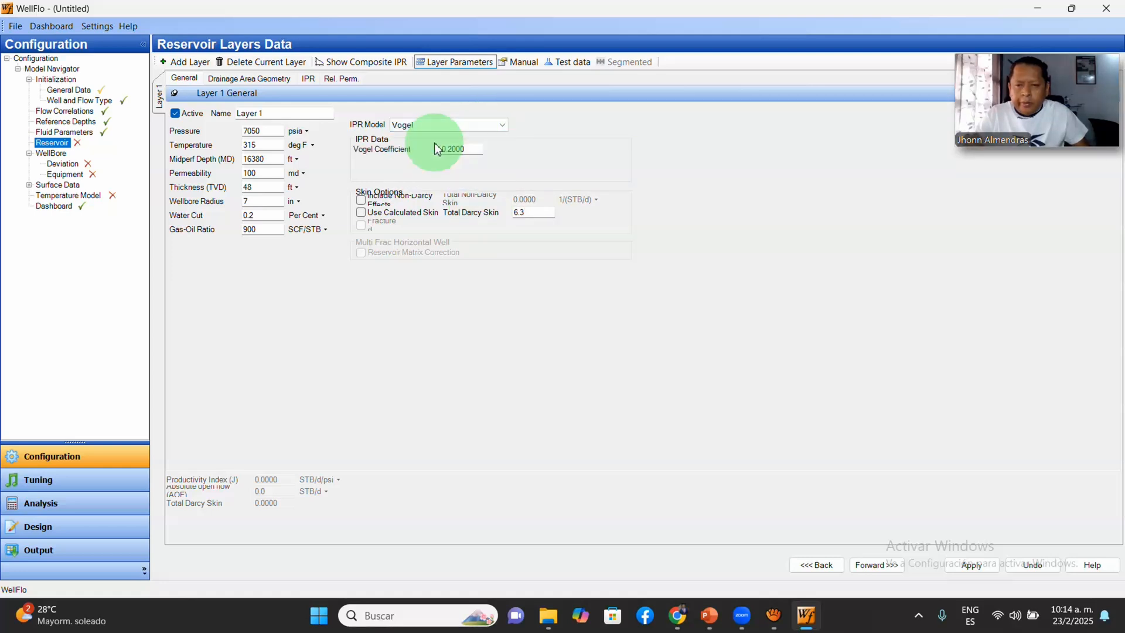
click(436, 147)
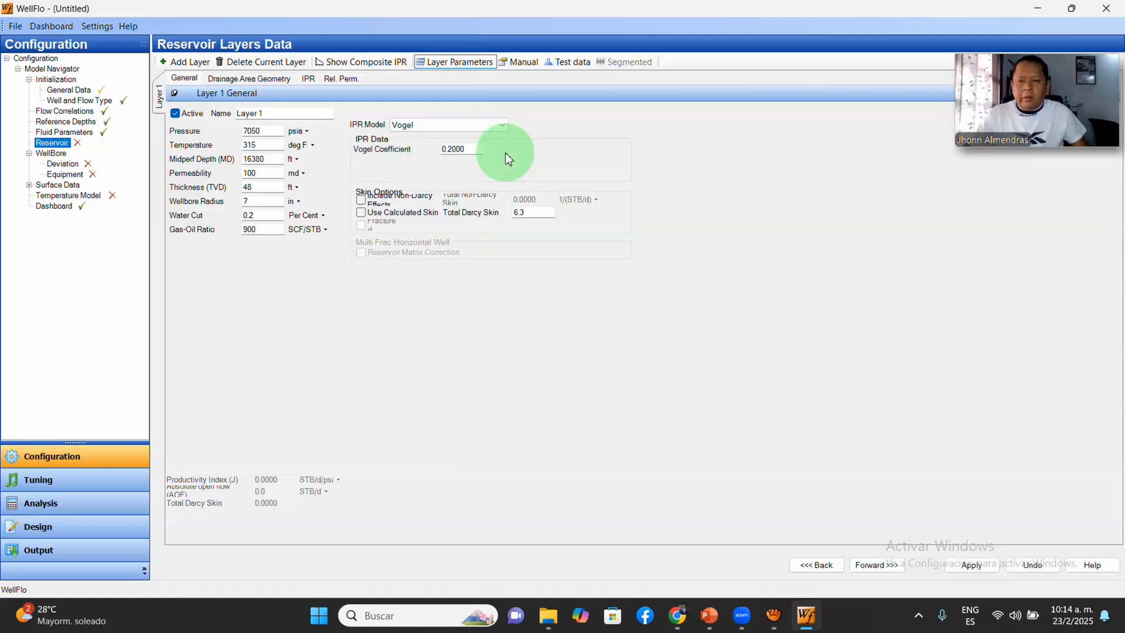
Step: Set the equivalent drainage to 500 m under Drainage Area Geometry and view the IPR curve
click(247, 81)
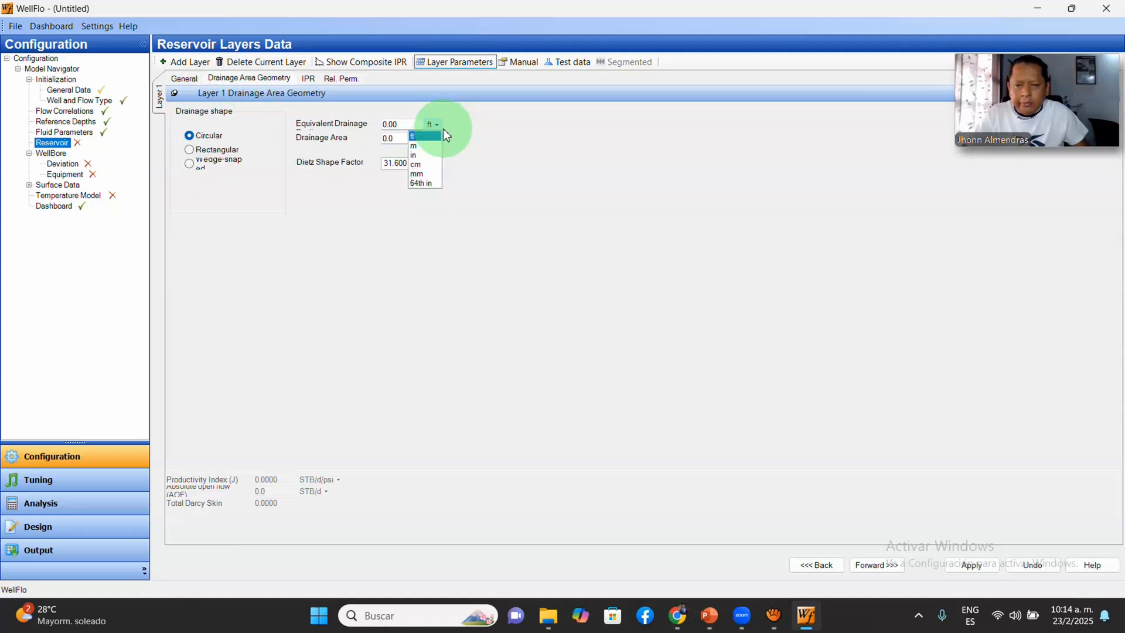
click(417, 147)
click(403, 124)
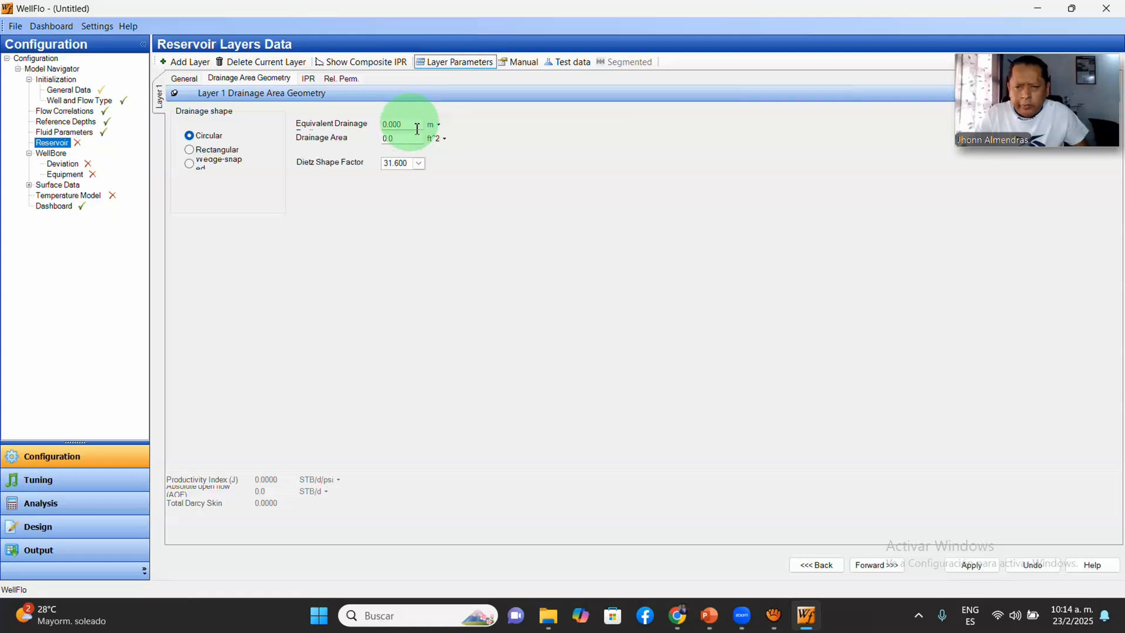
text(5)
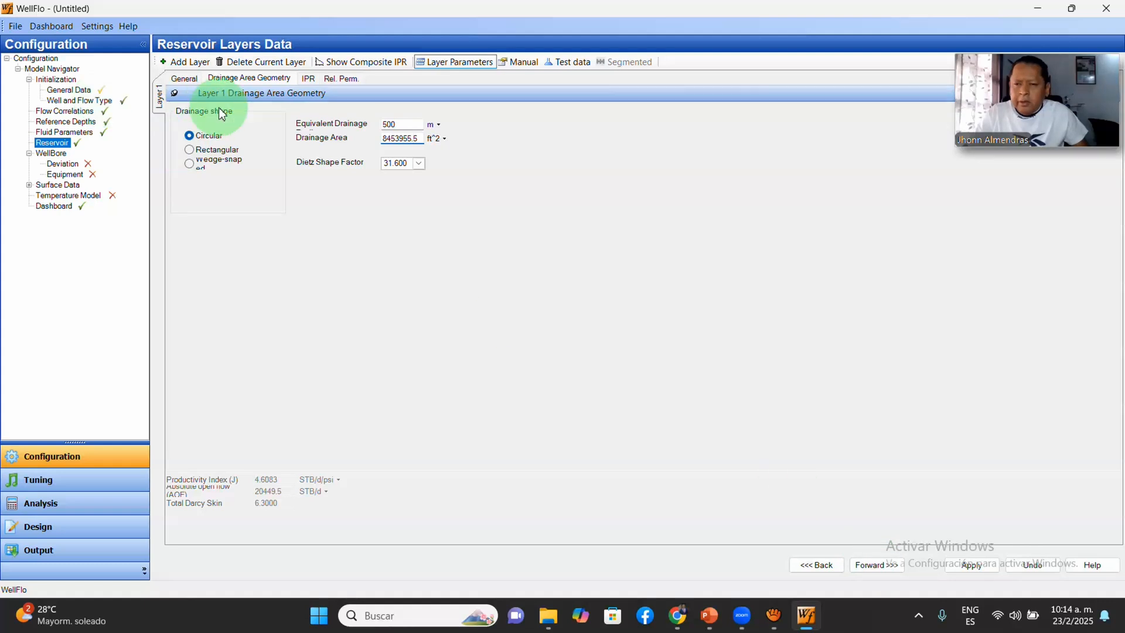
click(327, 79)
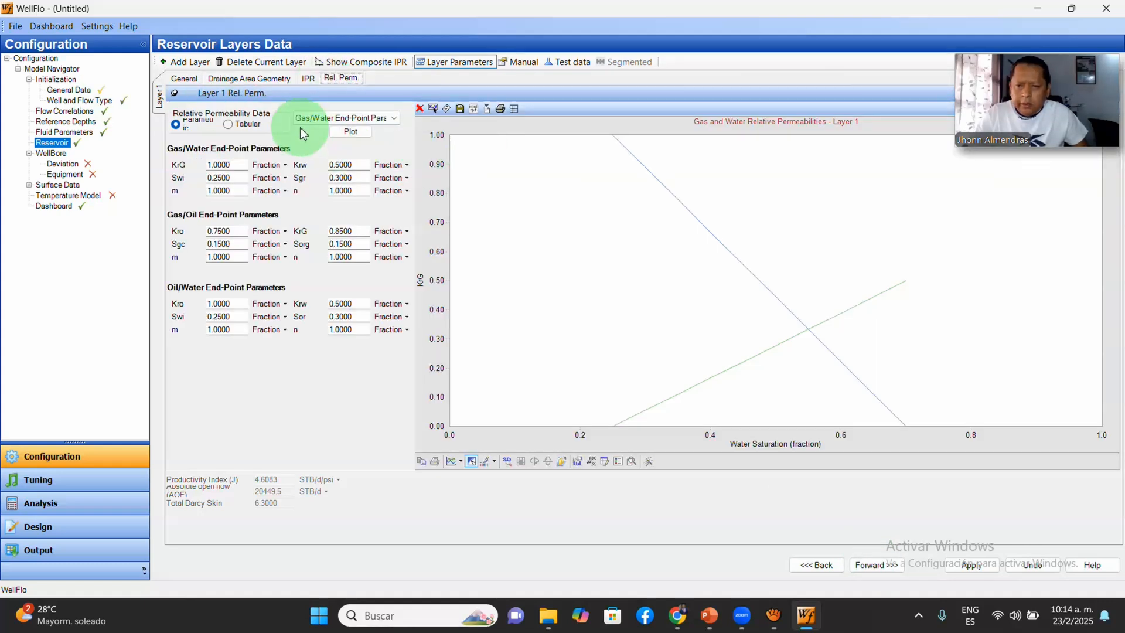
click(307, 78)
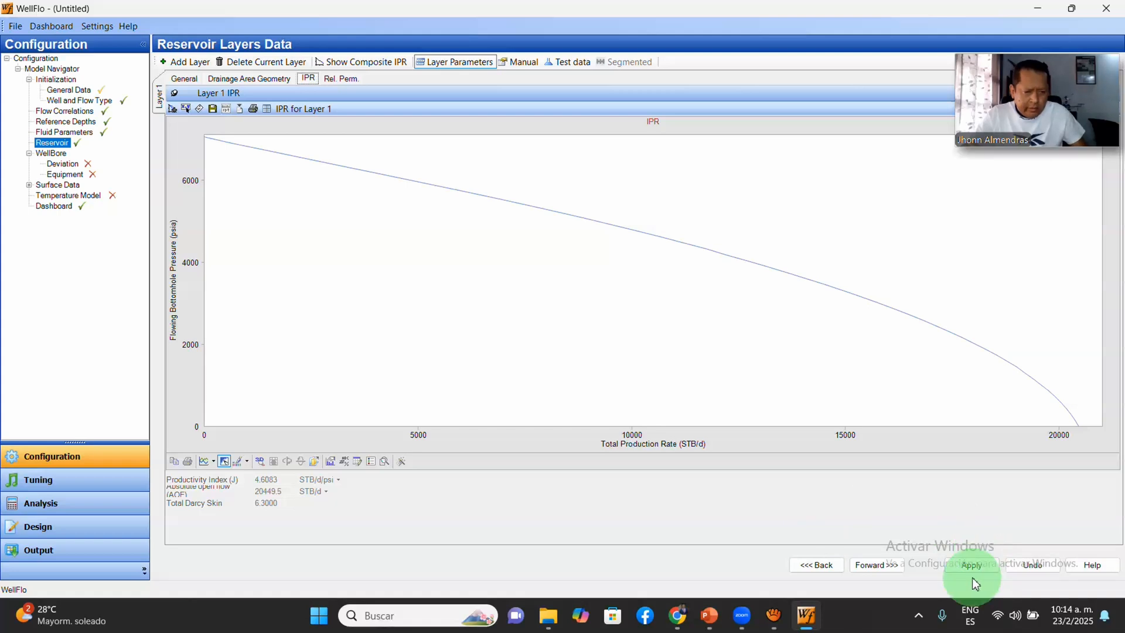
Step: Apply the reservoir data and enter deviation rows 0/0 and 17502/17502 ft MD/TVD
click(886, 566)
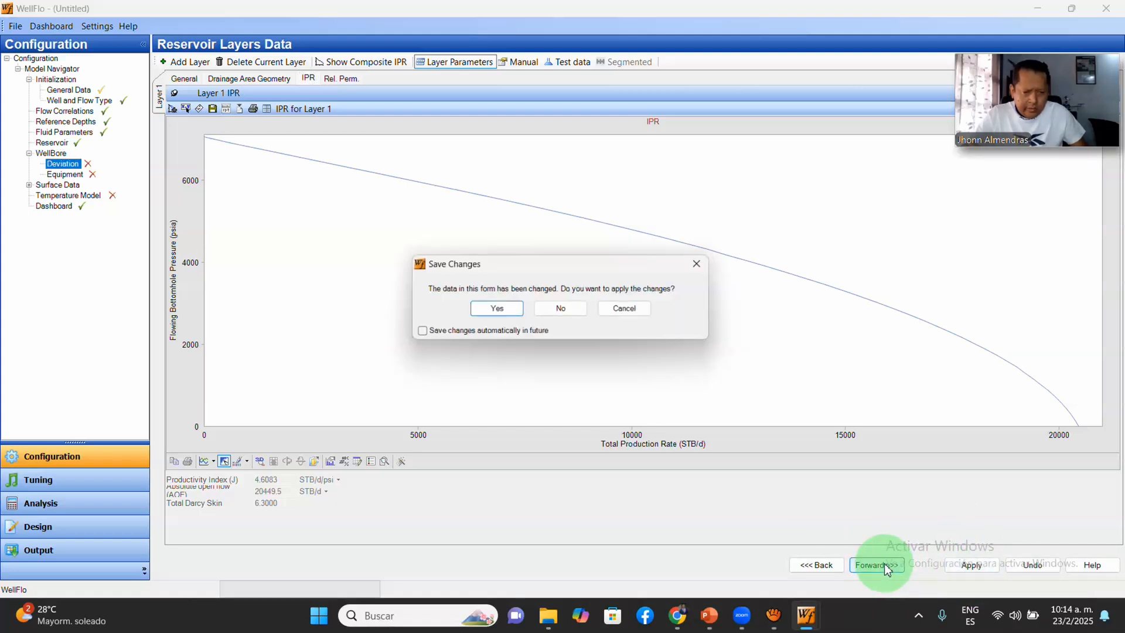
click(502, 309)
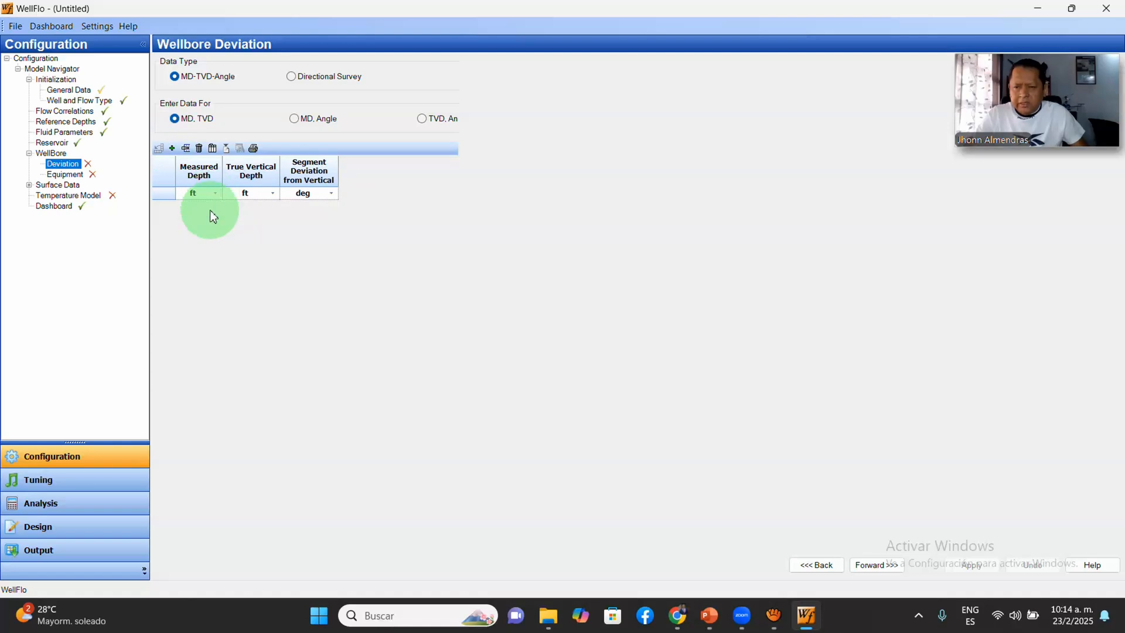
click(172, 149)
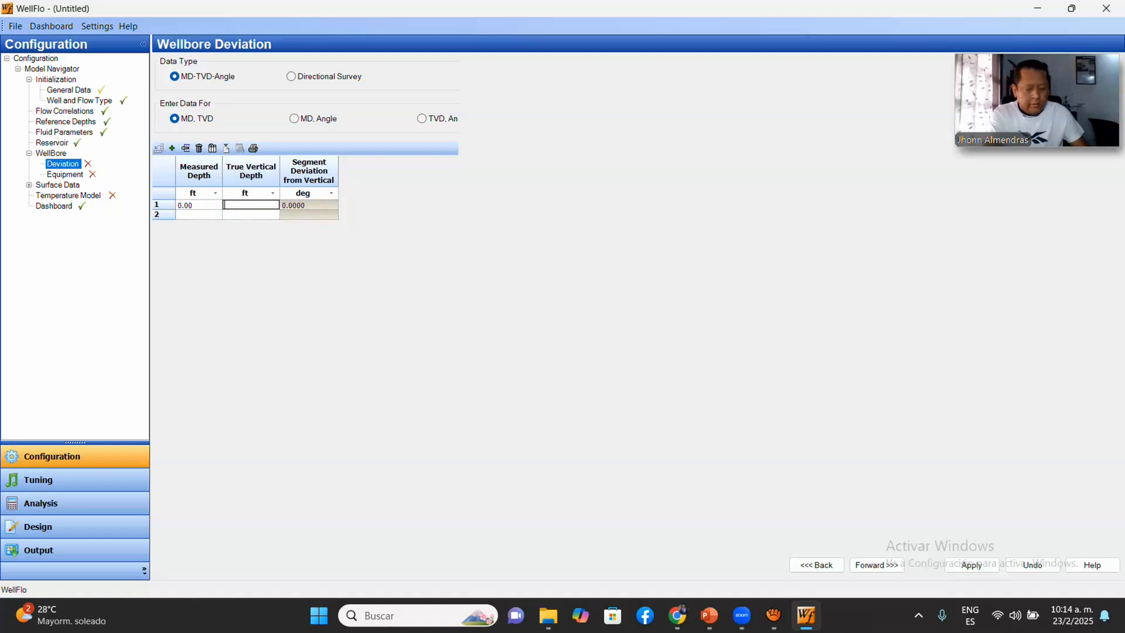
click(196, 216)
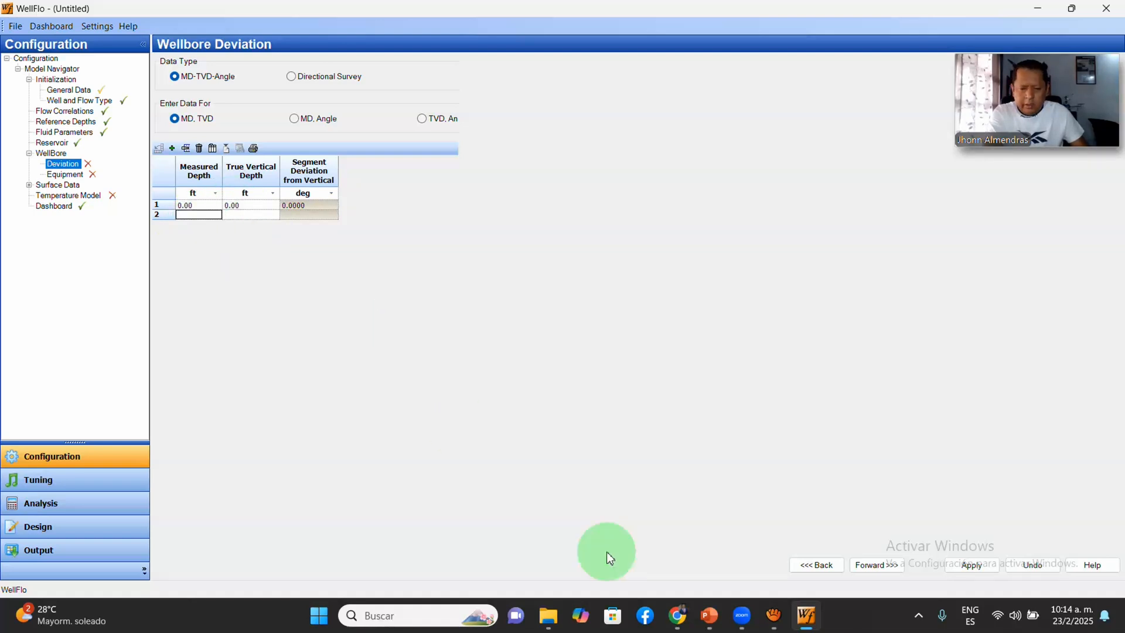
click(709, 614)
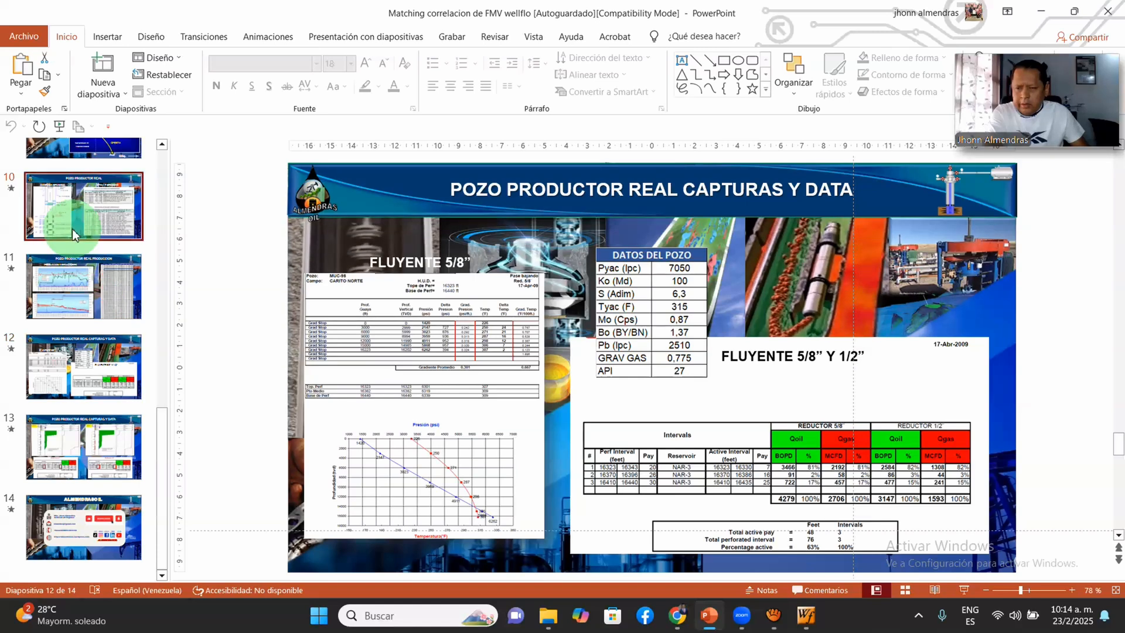
click(53, 217)
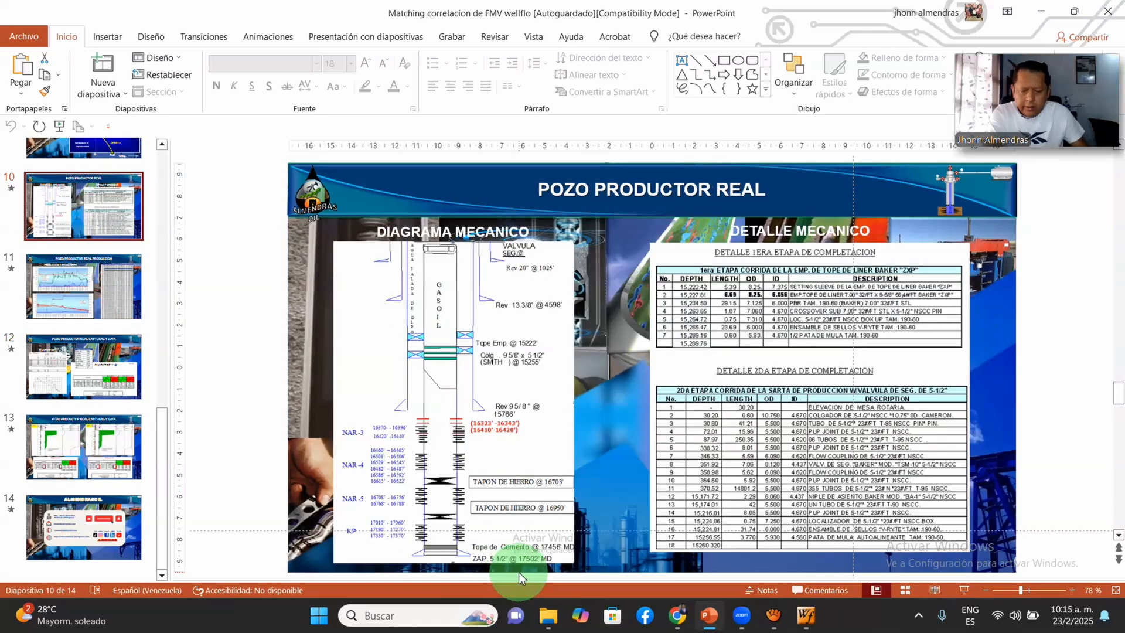
click(806, 614)
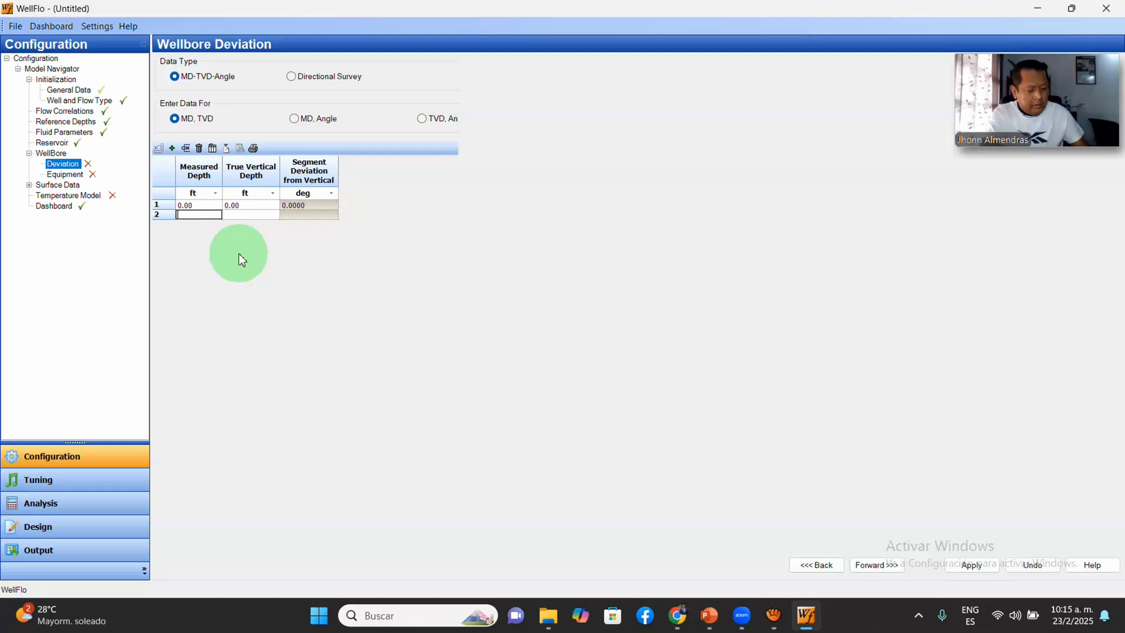
text(17502)
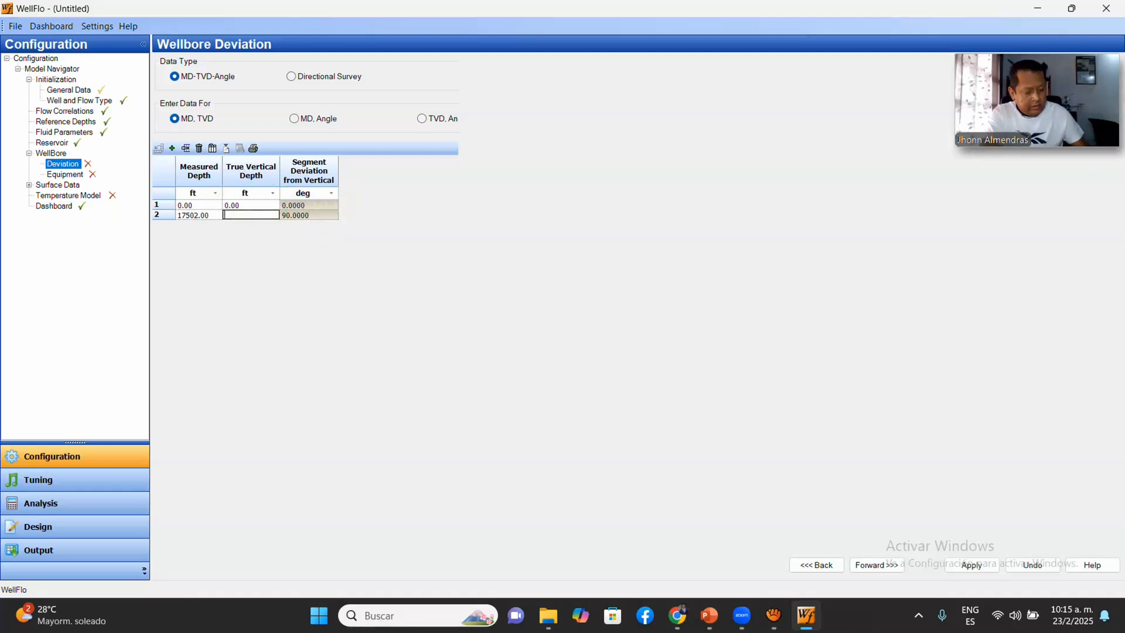
text(17502)
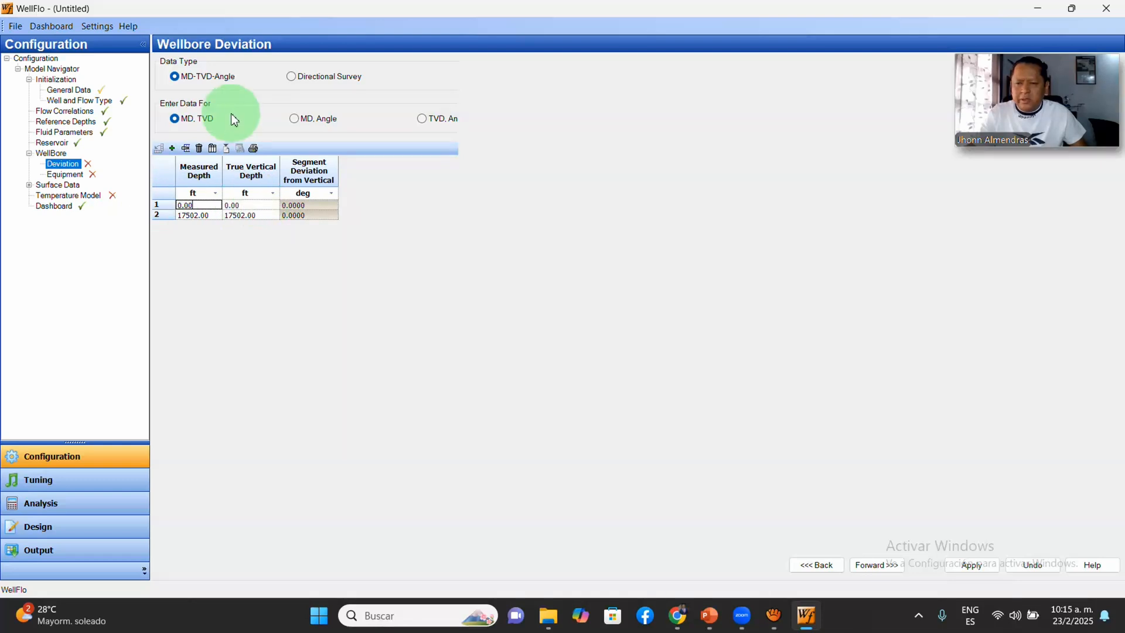
Step: Save the deviation changes and add a first row to the tubing table
click(876, 565)
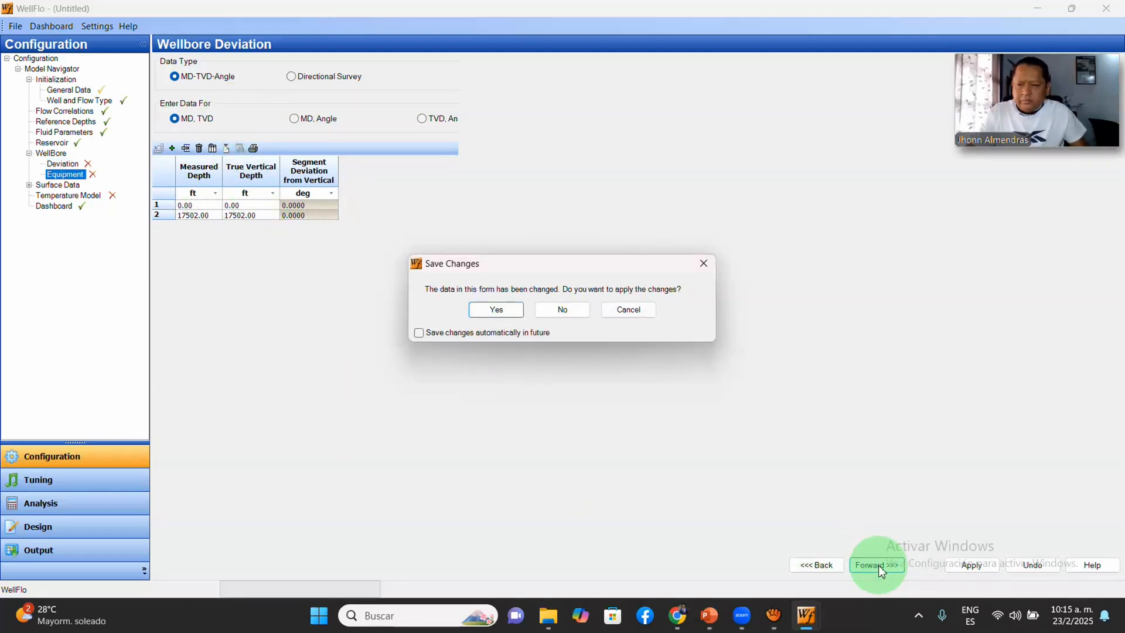
click(501, 310)
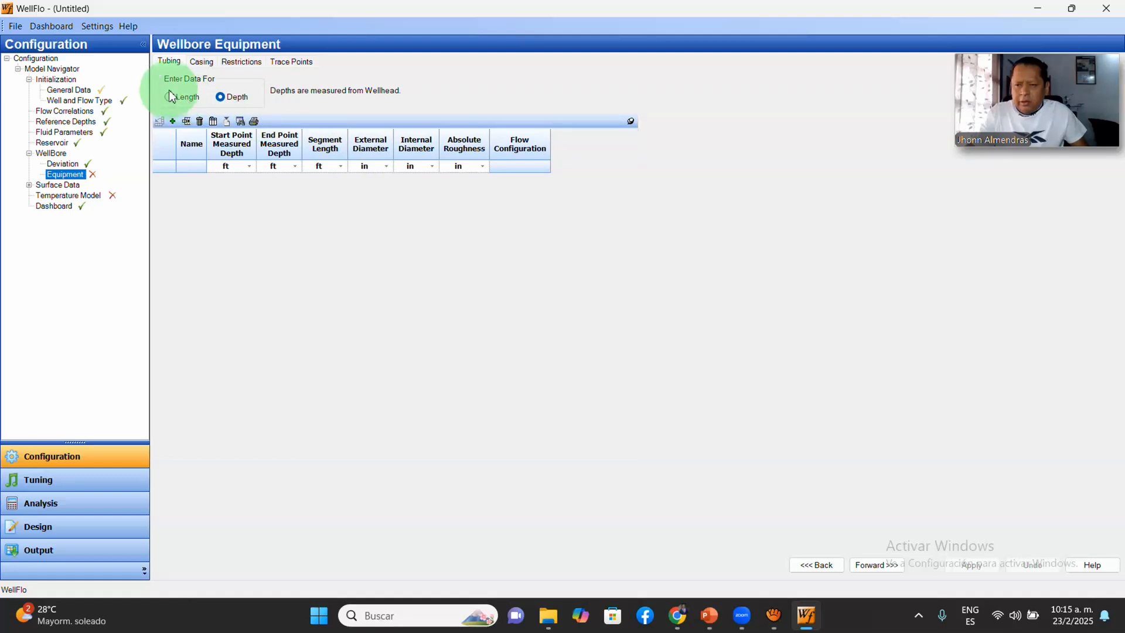
click(172, 121)
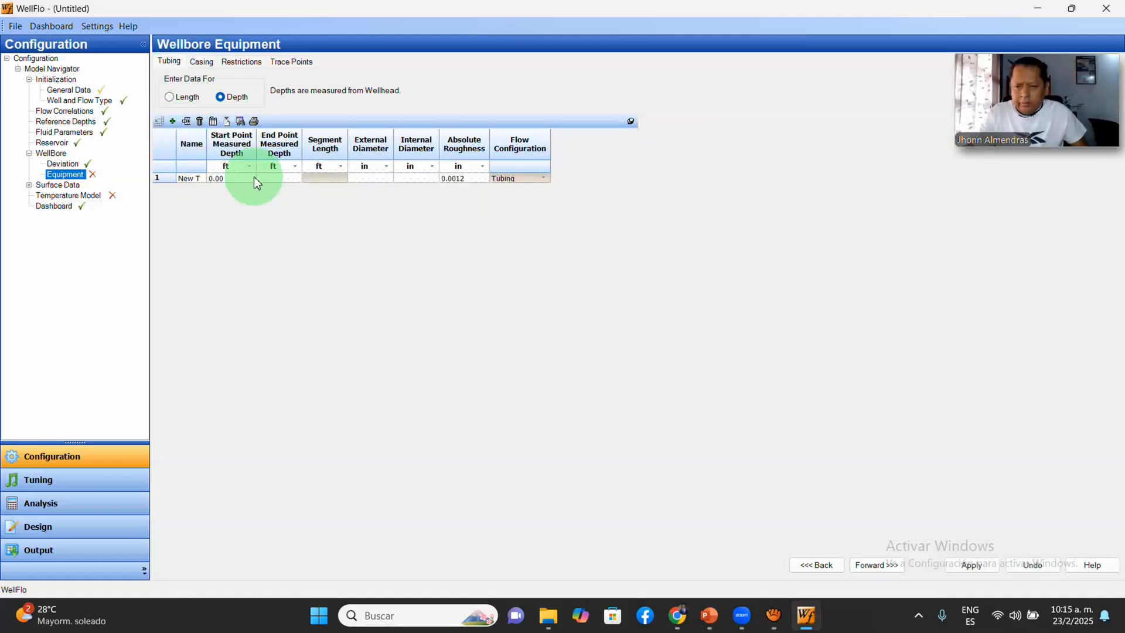
click(706, 615)
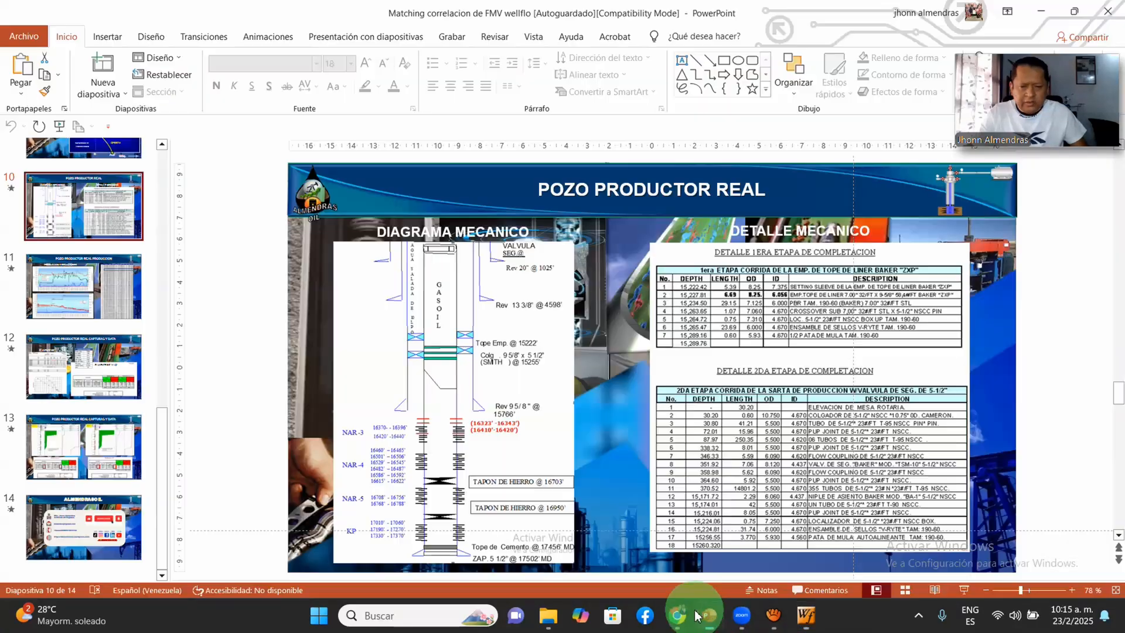
Step: Present the POZO PRODUCTOR REAL slide 10 full screen, then end the show
click(964, 592)
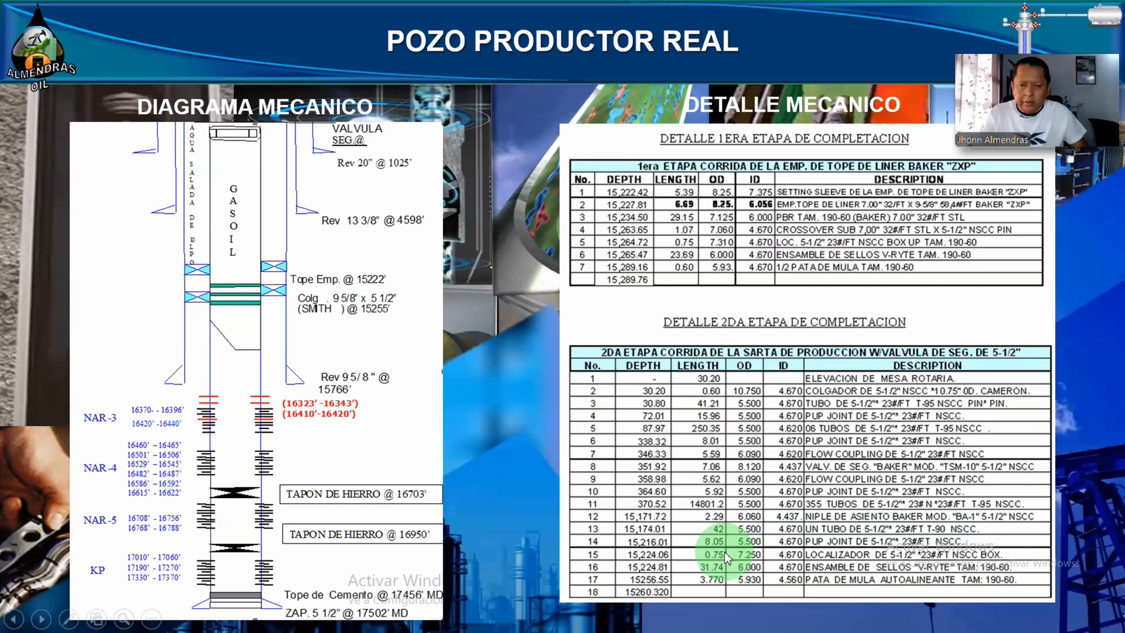
key(Escape)
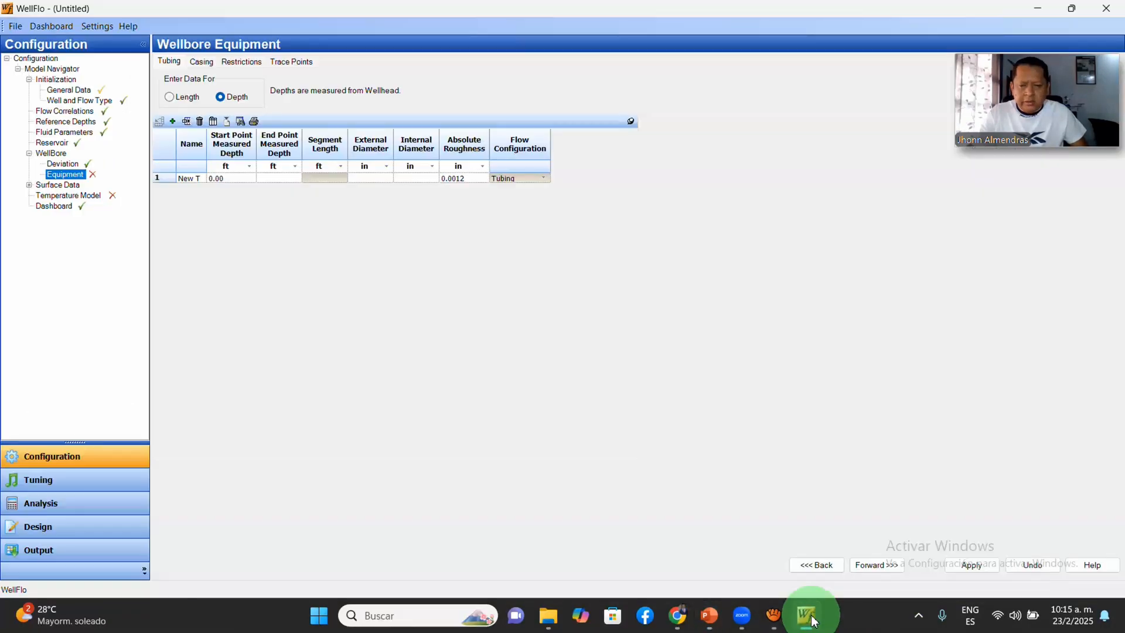
Step: Set the tubing row's End Point MD to 15289 ft
click(806, 615)
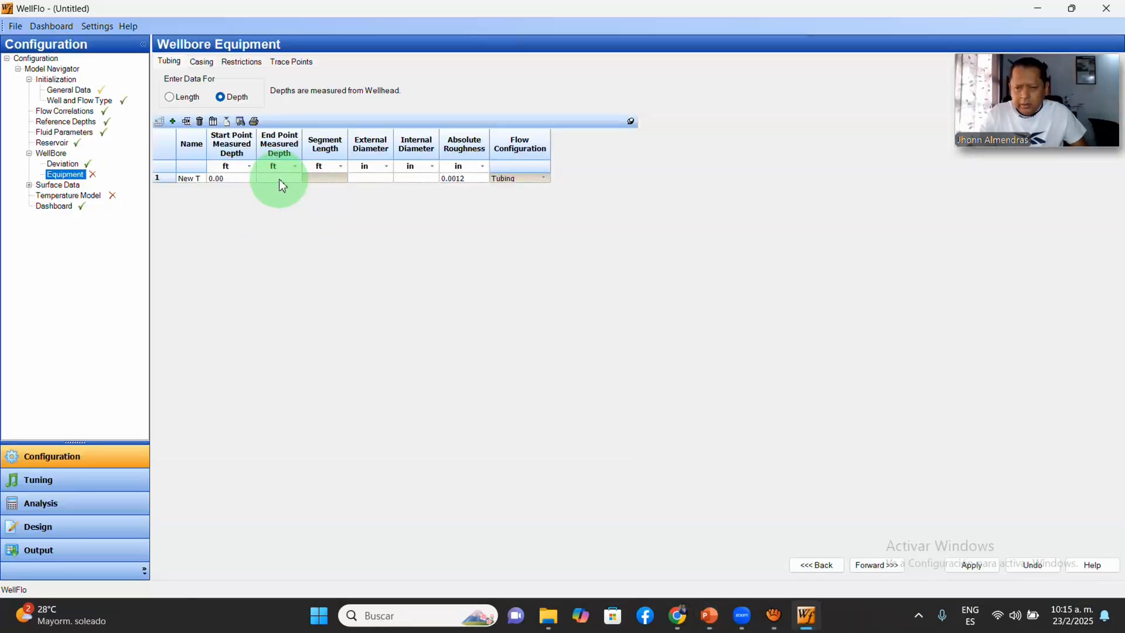
text(89)
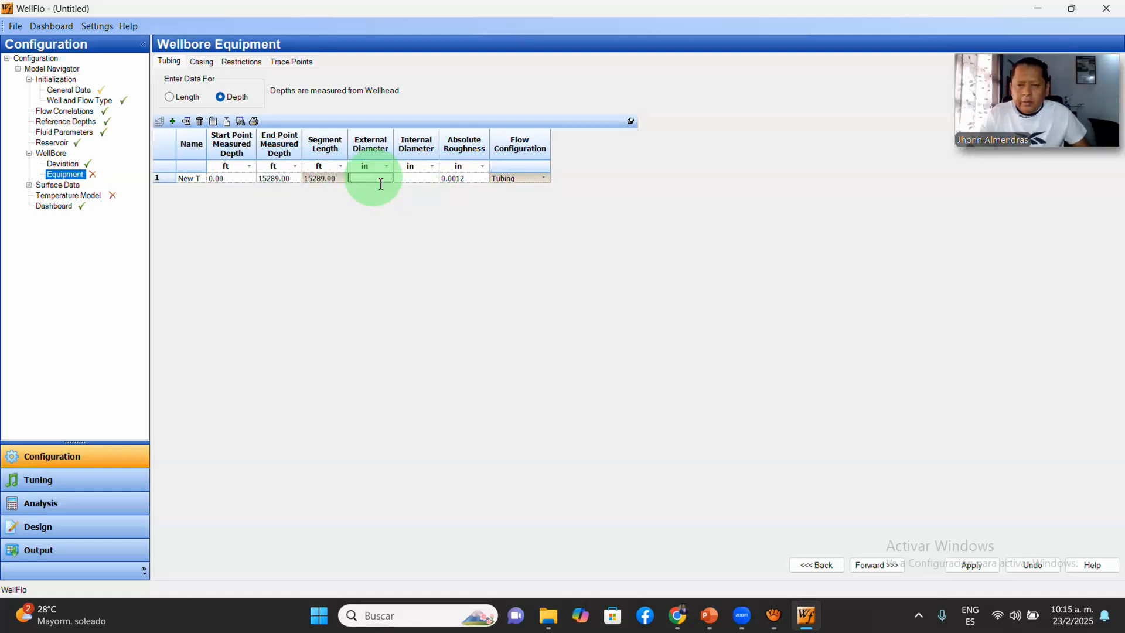
click(716, 620)
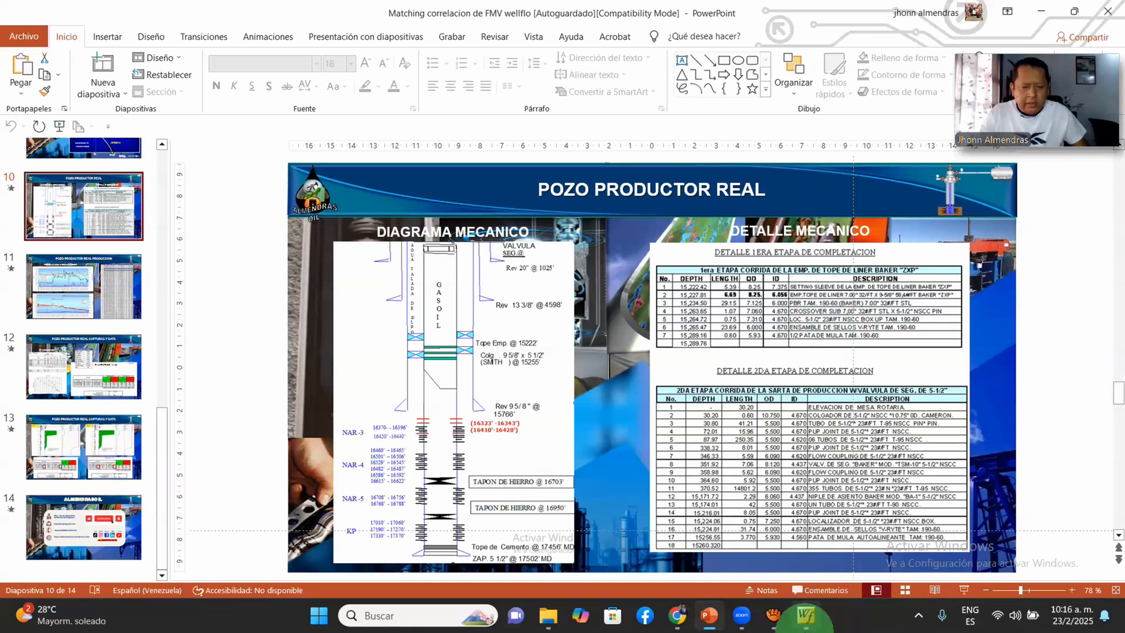
click(806, 615)
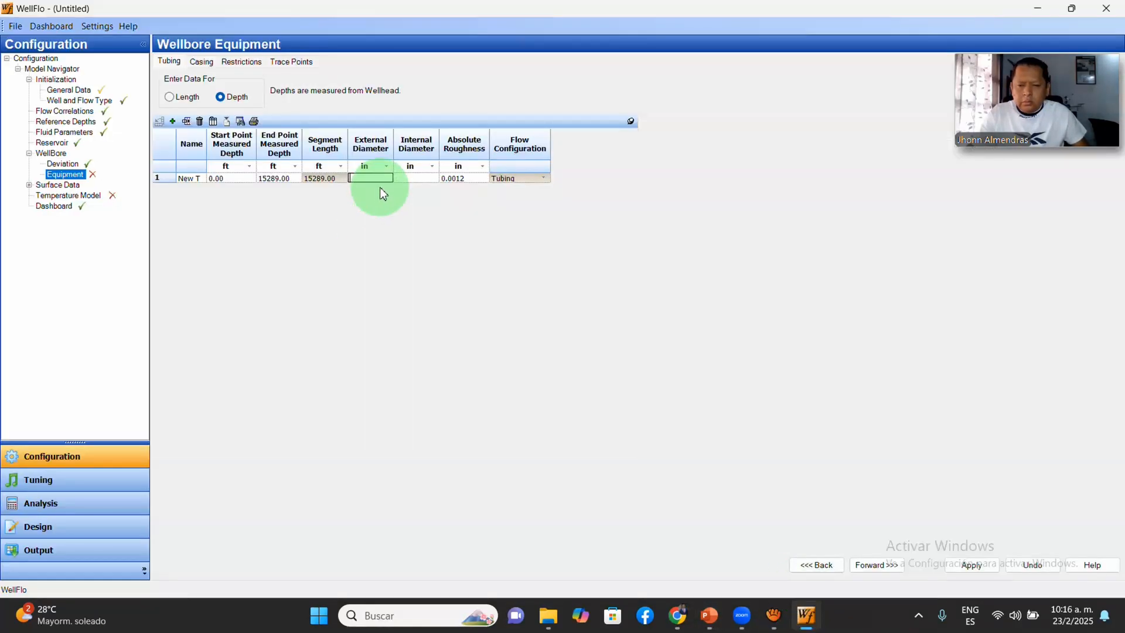
Step: Give the tubing 5.500 in OD and 4.670 in ID from the Casing catalog
click(241, 121)
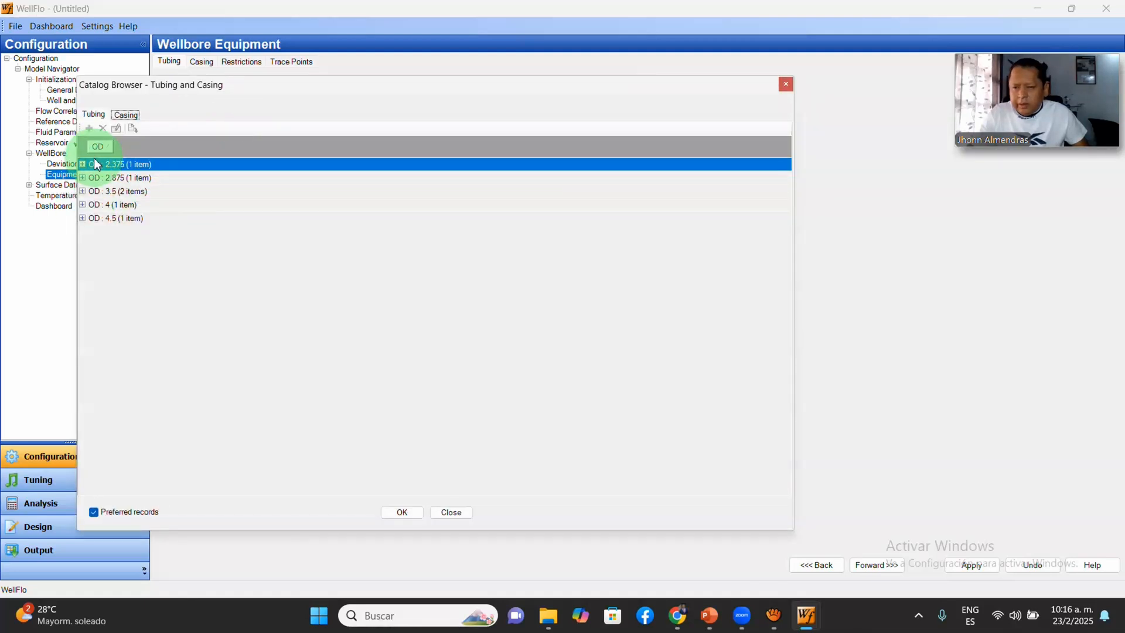
click(125, 114)
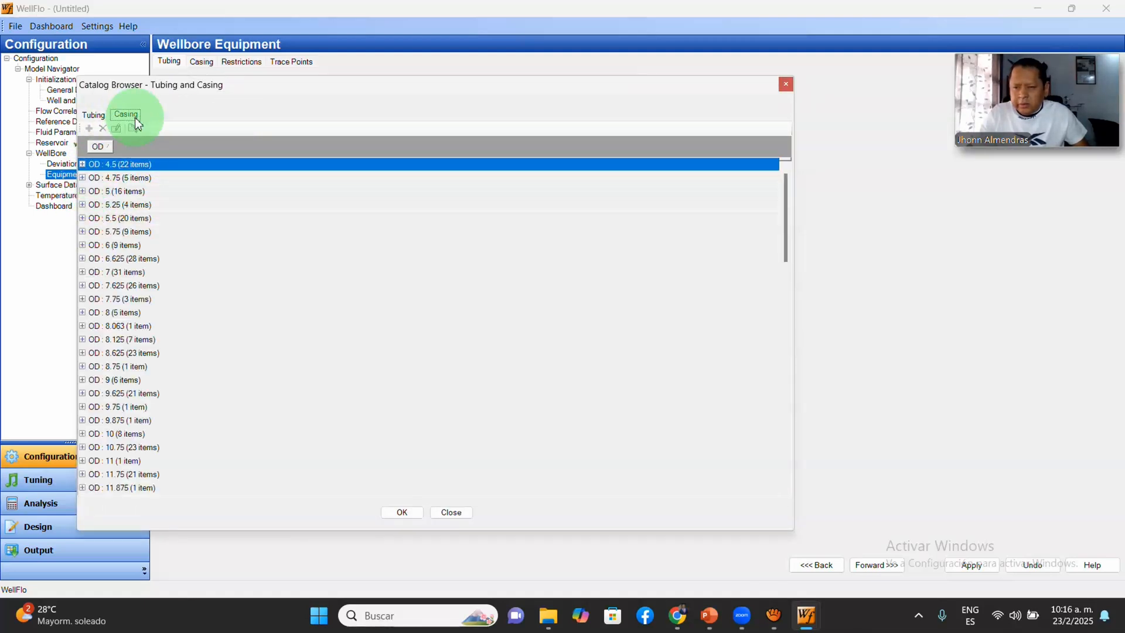
click(82, 218)
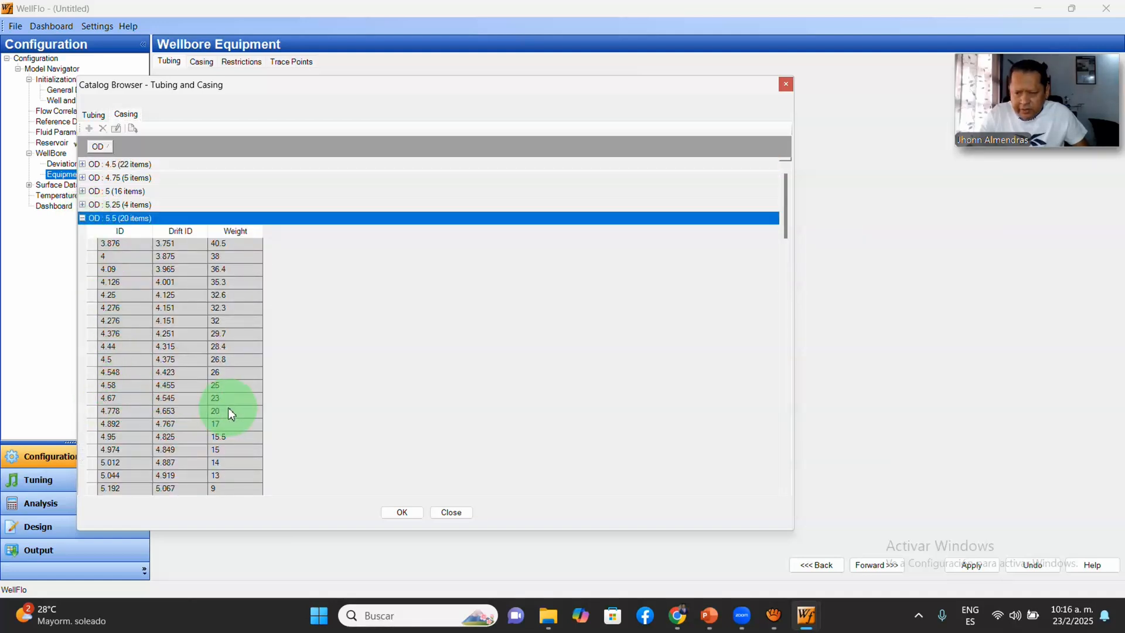
click(88, 398)
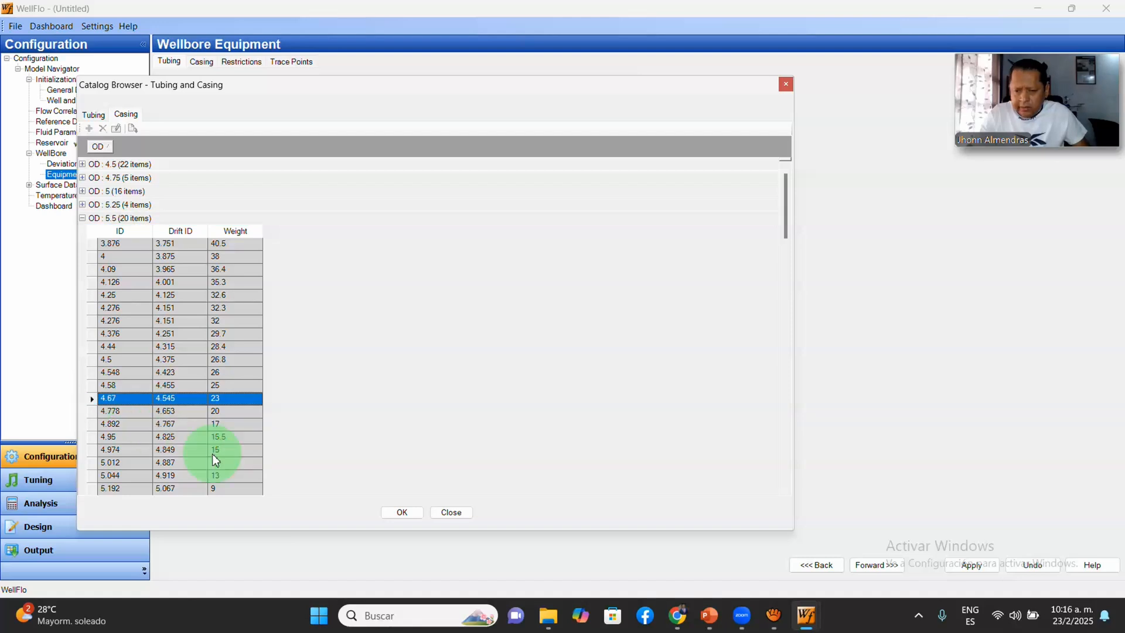
click(398, 513)
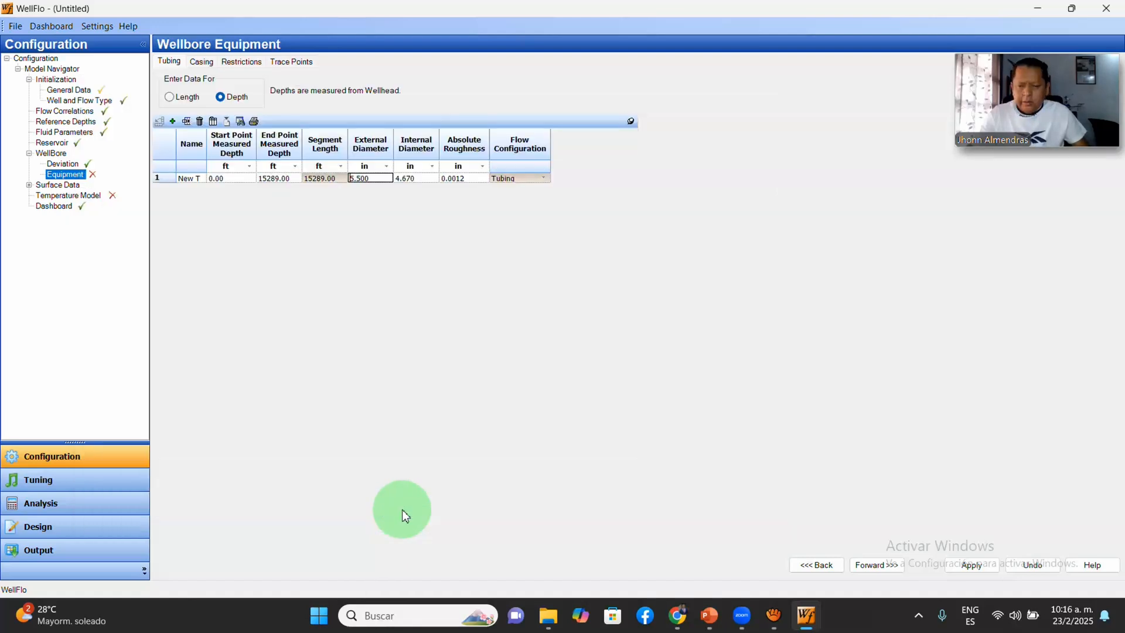
click(195, 62)
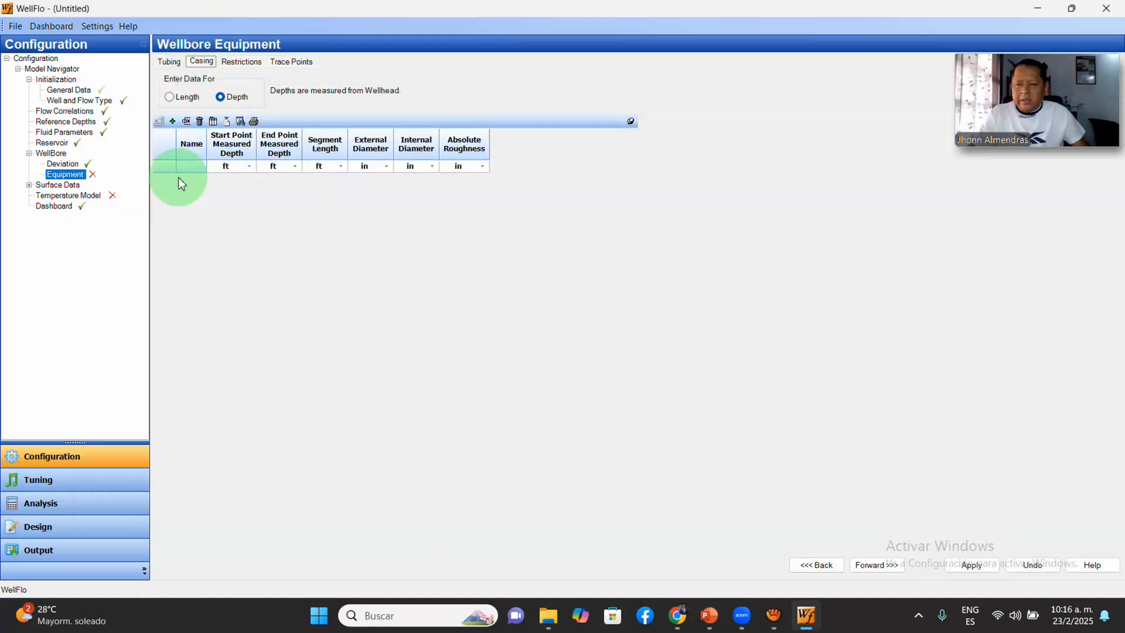
Step: Add two casing rows and set the first section's end depth to 15766 ft
click(173, 121)
click(172, 122)
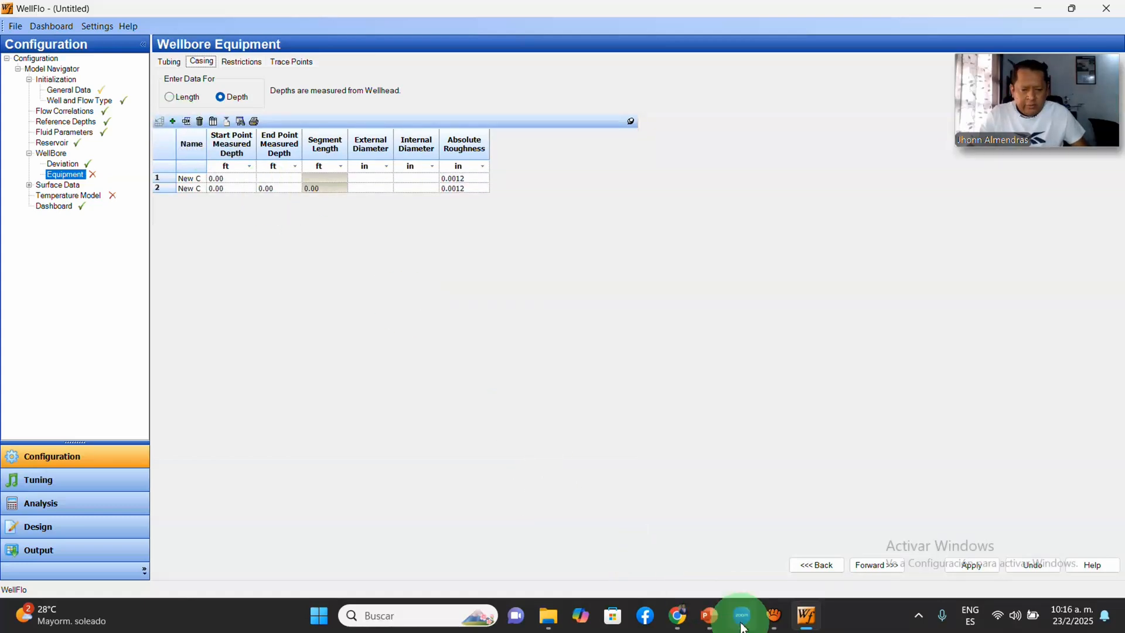
click(710, 615)
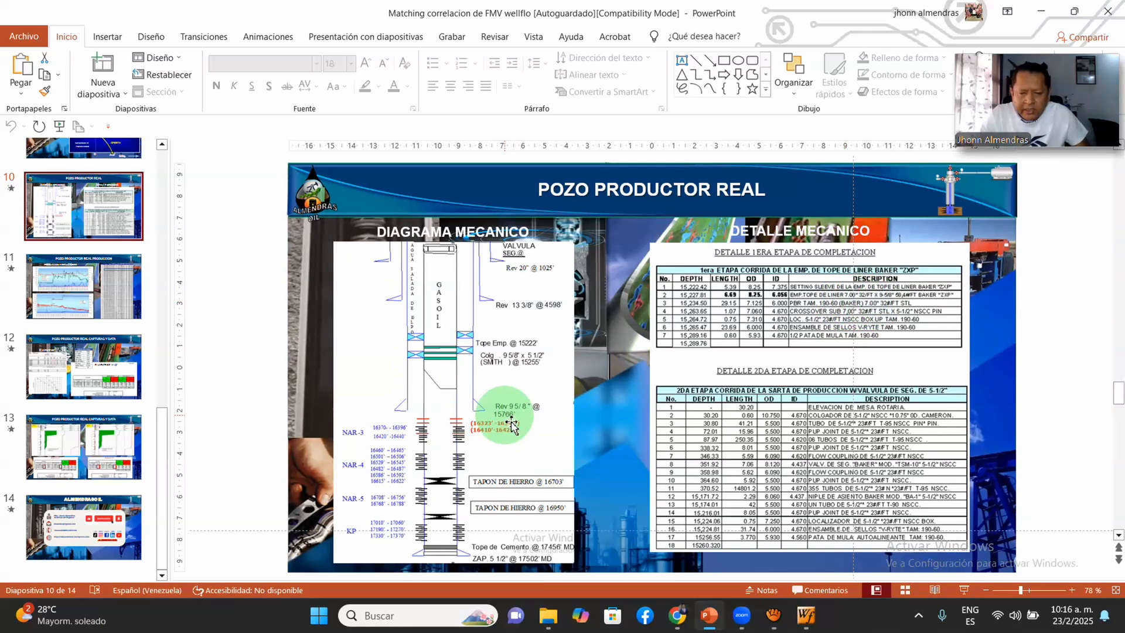
click(806, 615)
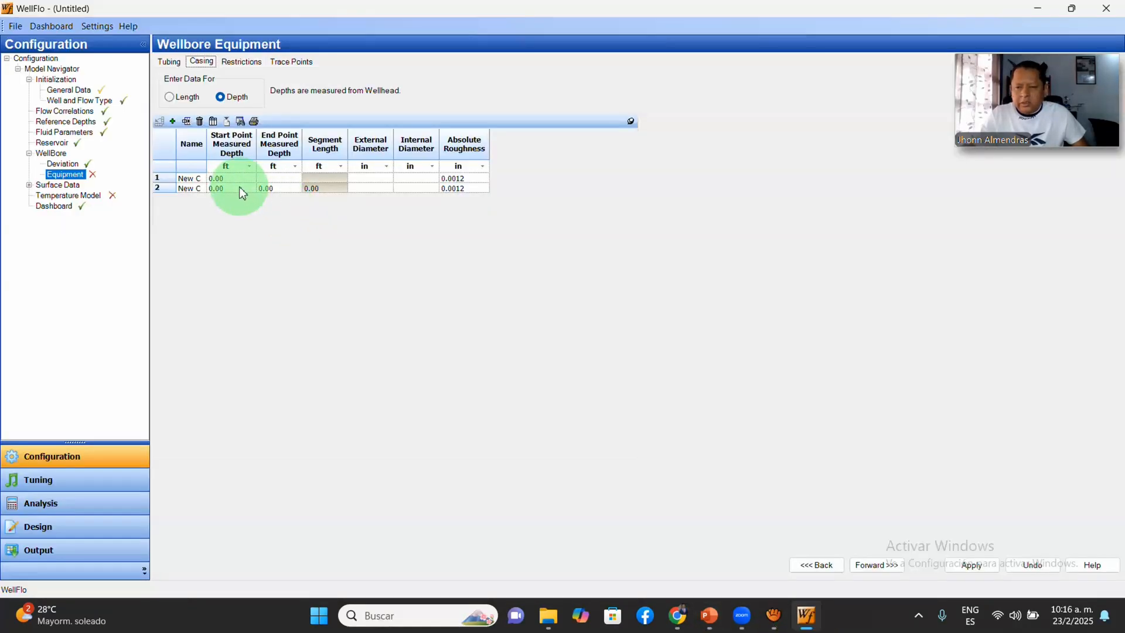
text(15766.00)
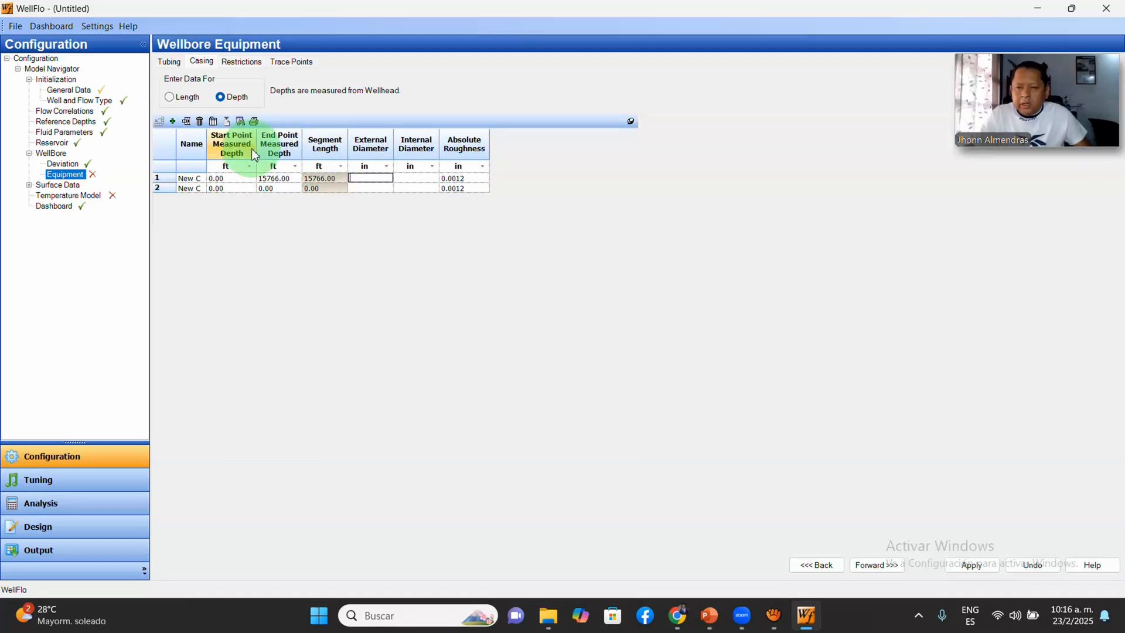
Step: Give the first casing 9.625 in OD and 8.435 in ID from the catalog
click(240, 122)
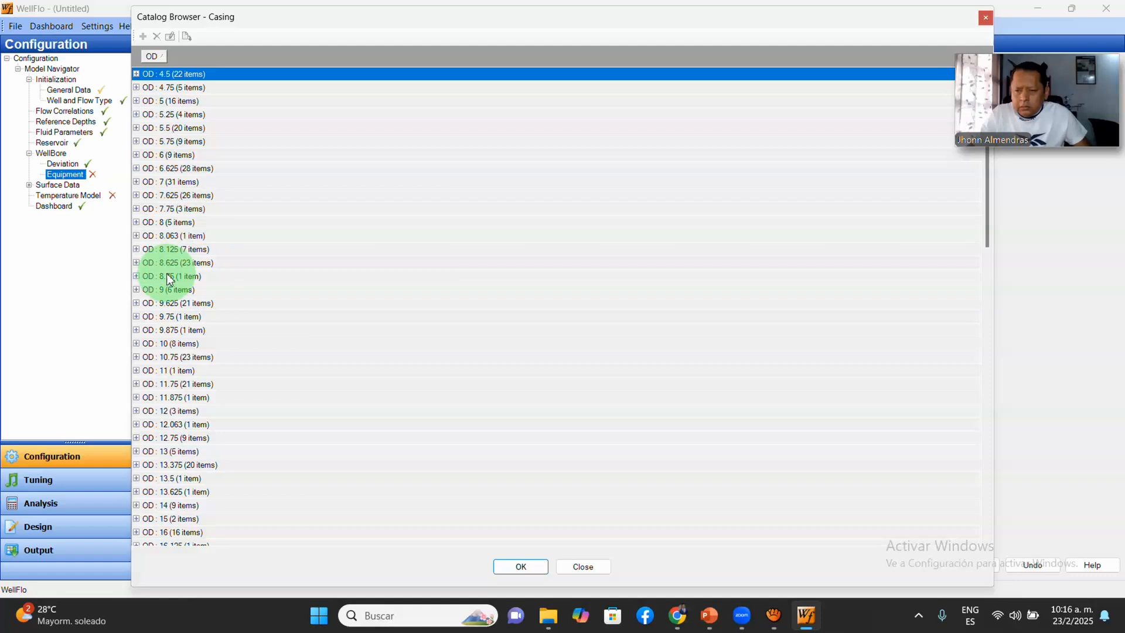
click(136, 303)
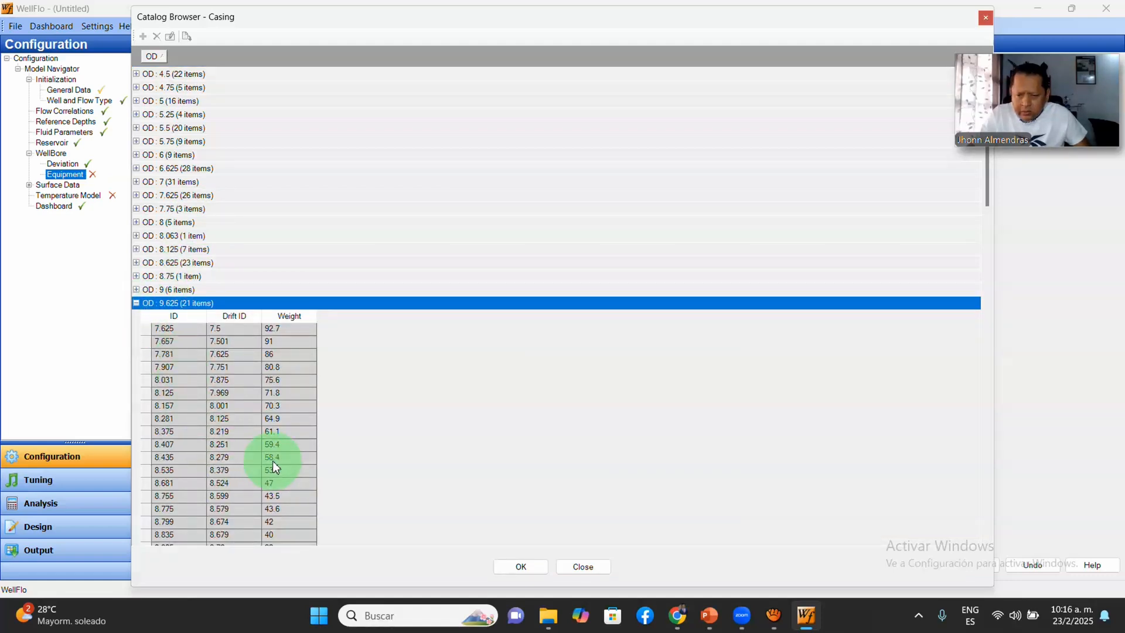
click(145, 457)
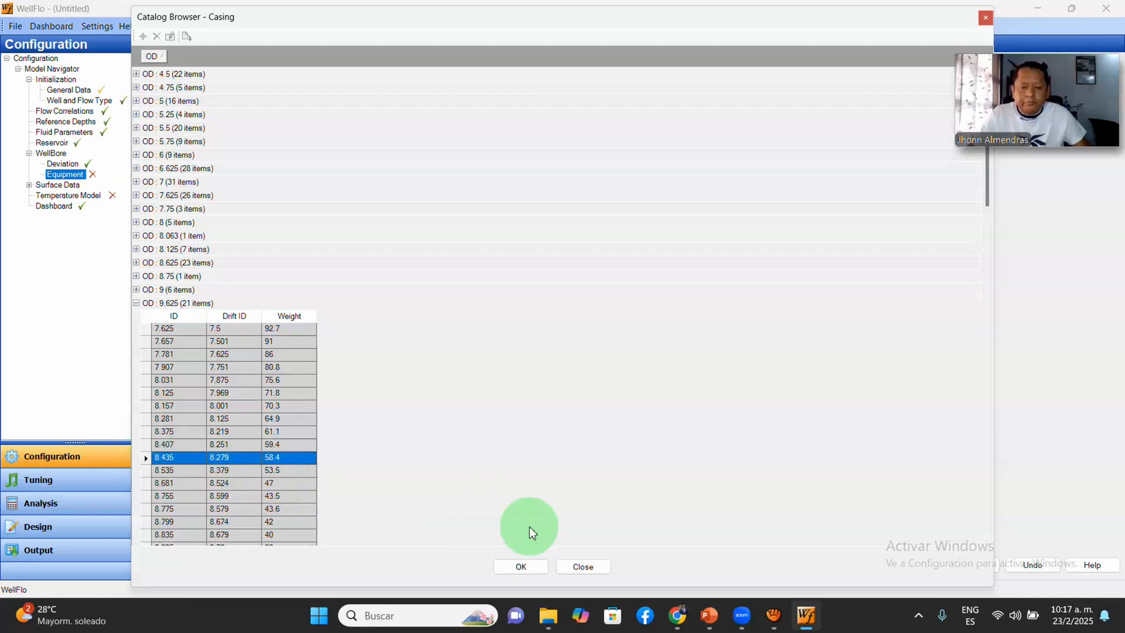
click(521, 567)
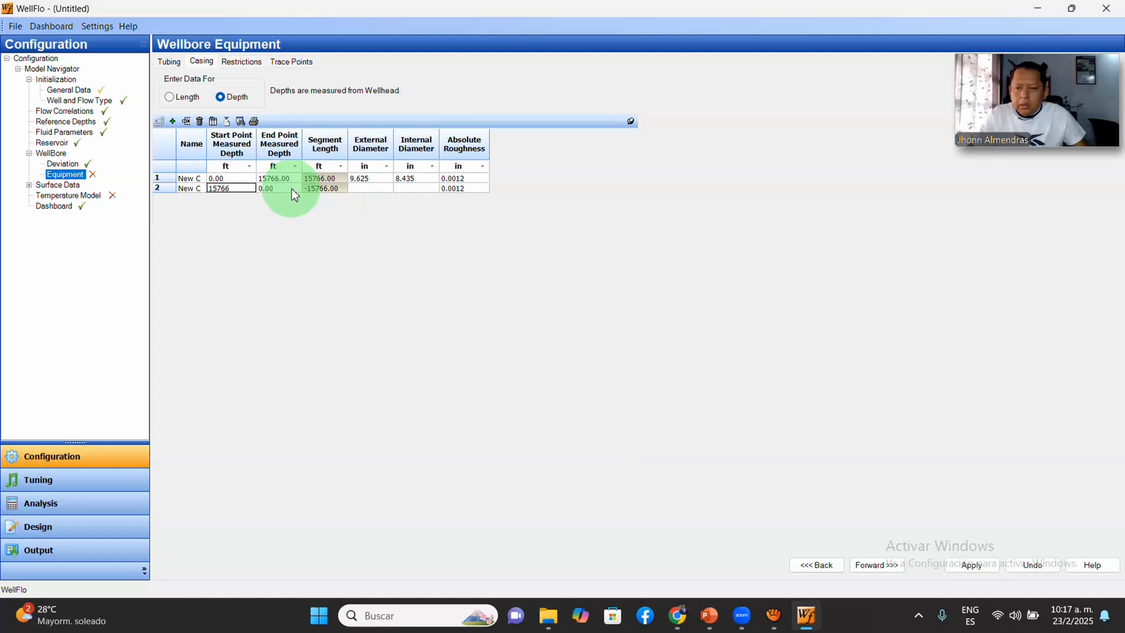
drag(299, 195, 261, 197)
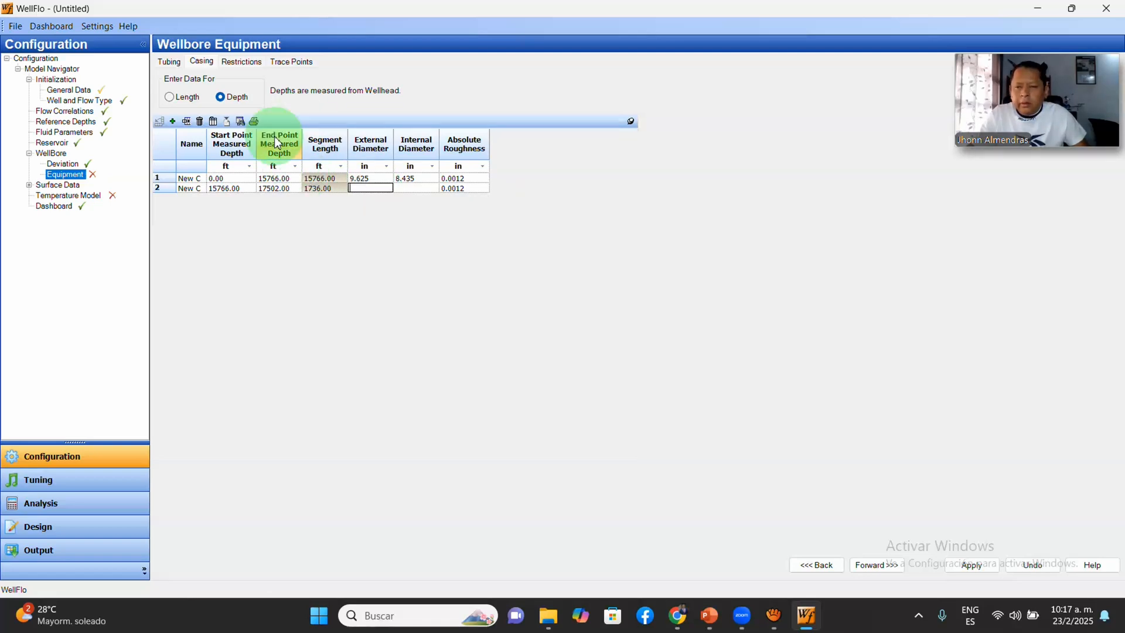
Step: Assign the 15766–17502 ft casing section 5.5 in OD and 5.192 in ID from the catalog
click(240, 121)
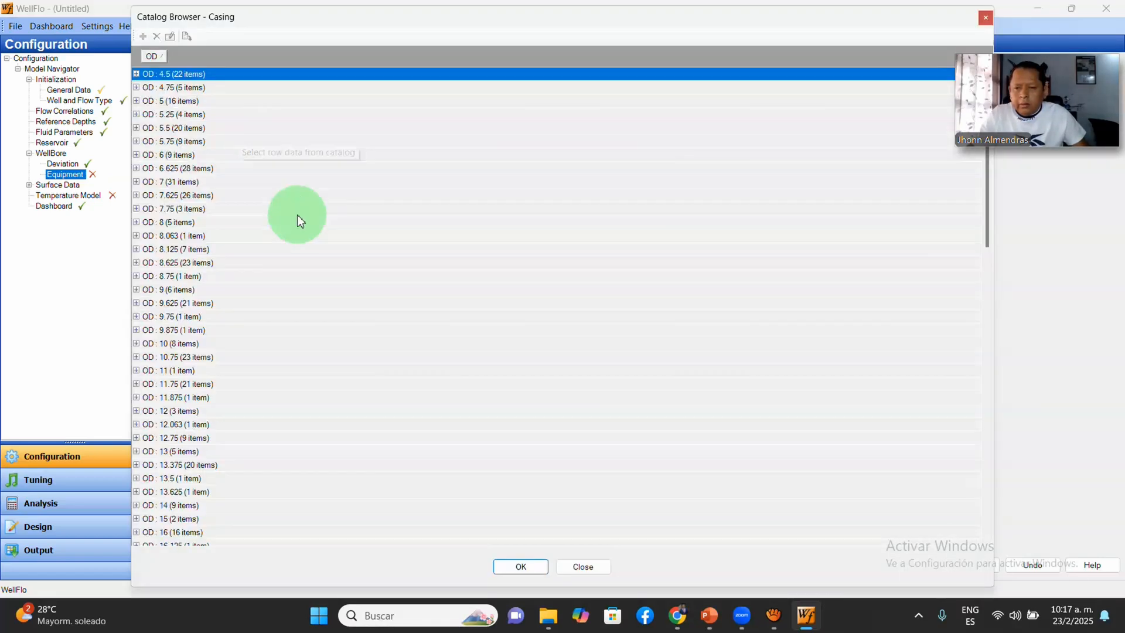
scroll(468, 405, down, 10)
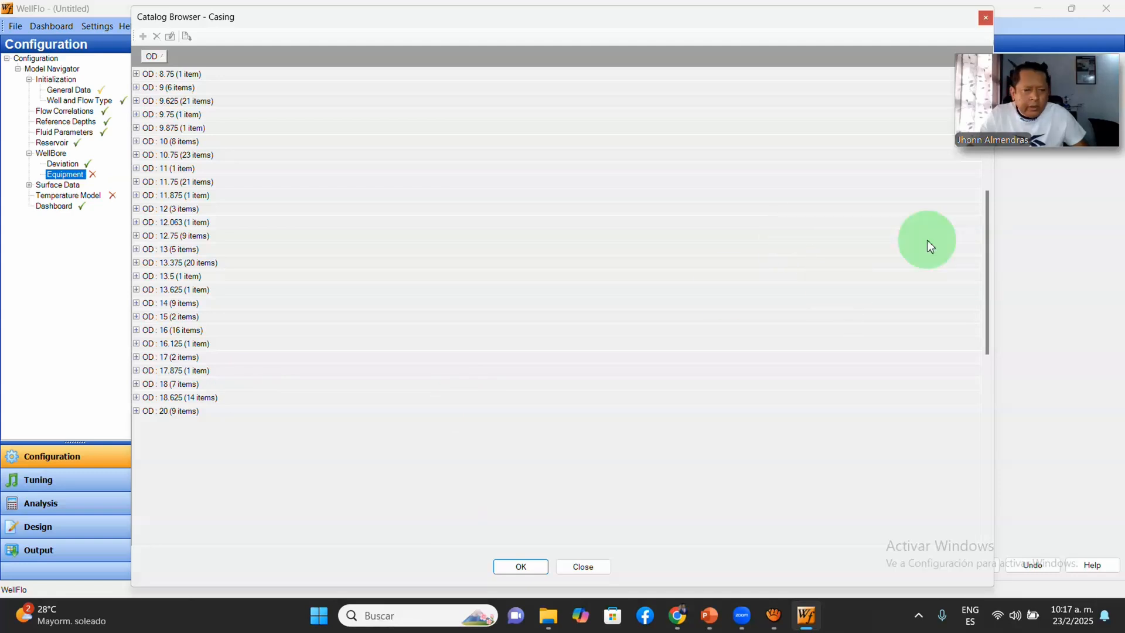
drag(992, 234, 990, 312)
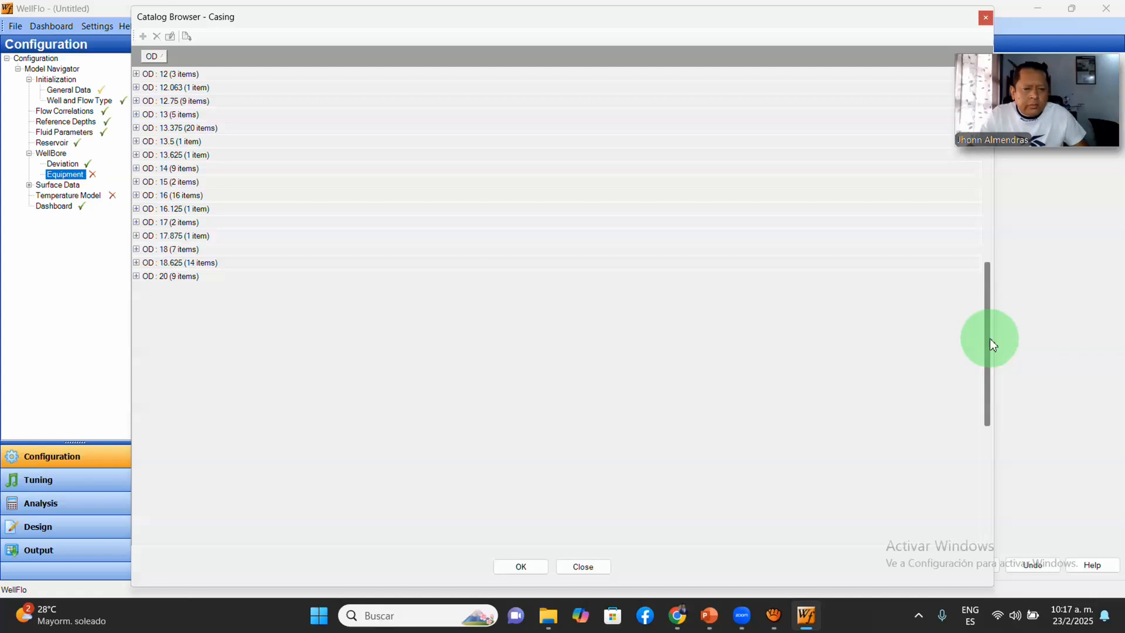
drag(990, 348, 997, 219)
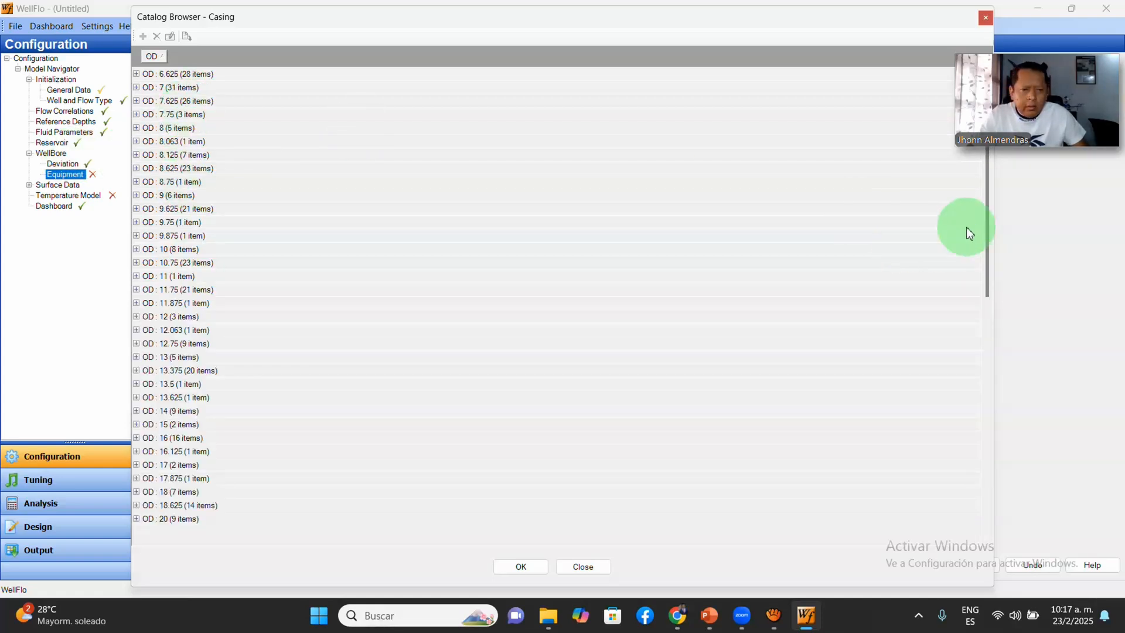
drag(987, 221, 999, 169)
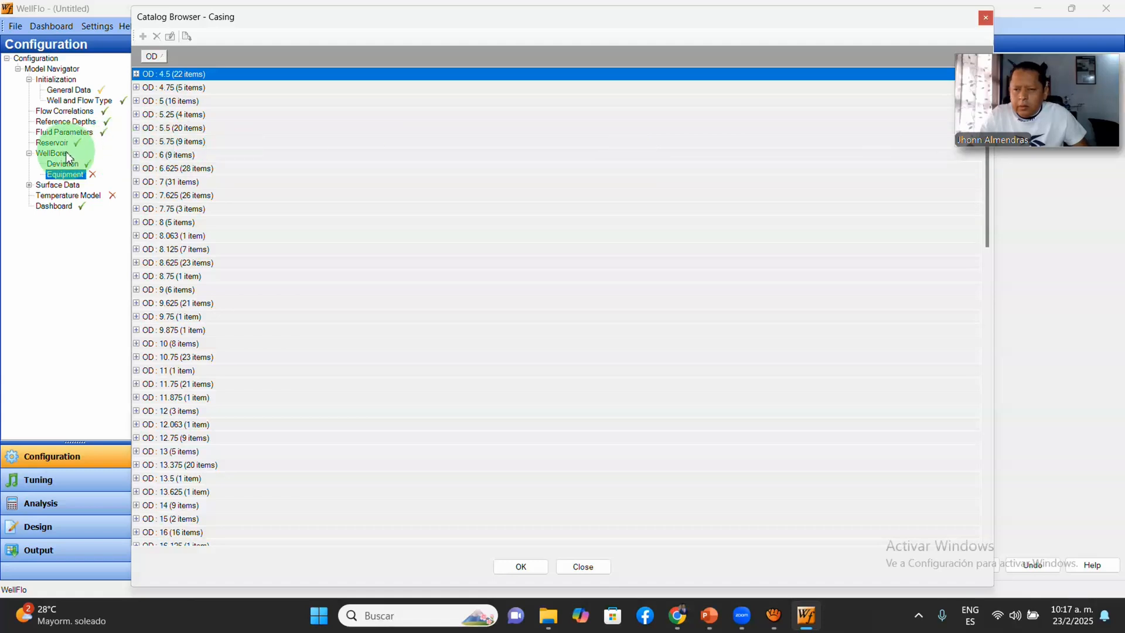
click(137, 127)
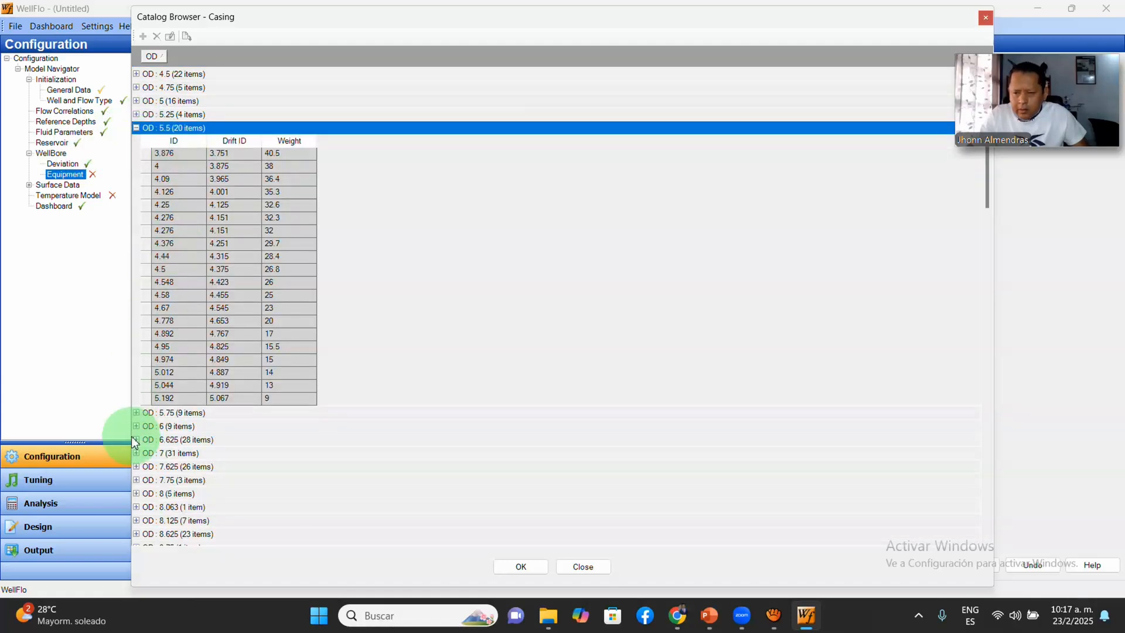
click(144, 398)
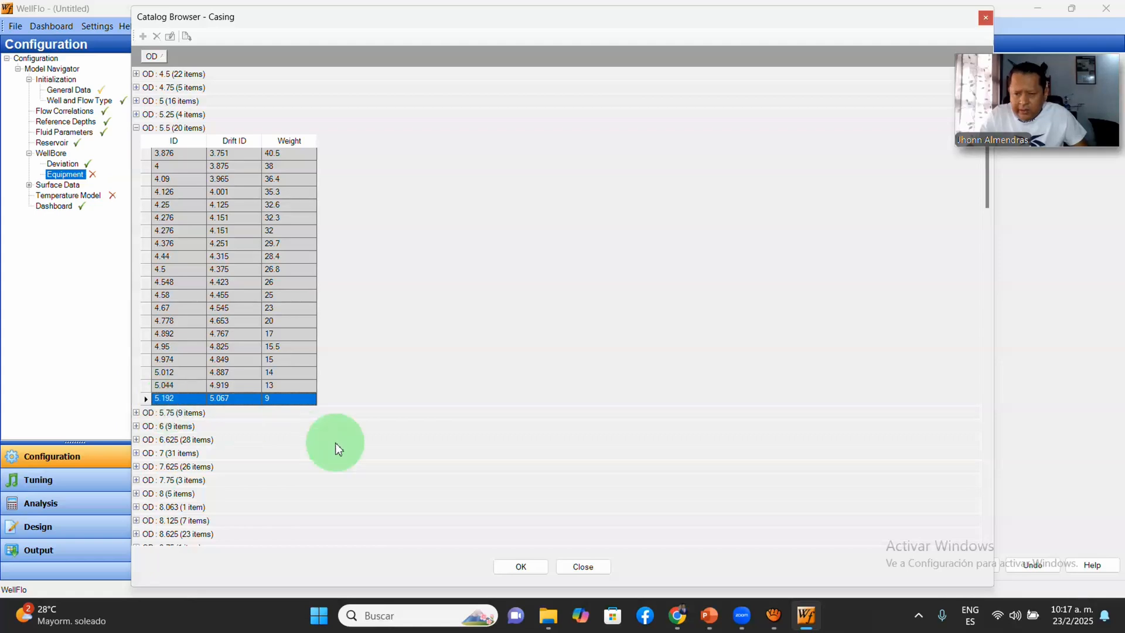
click(519, 566)
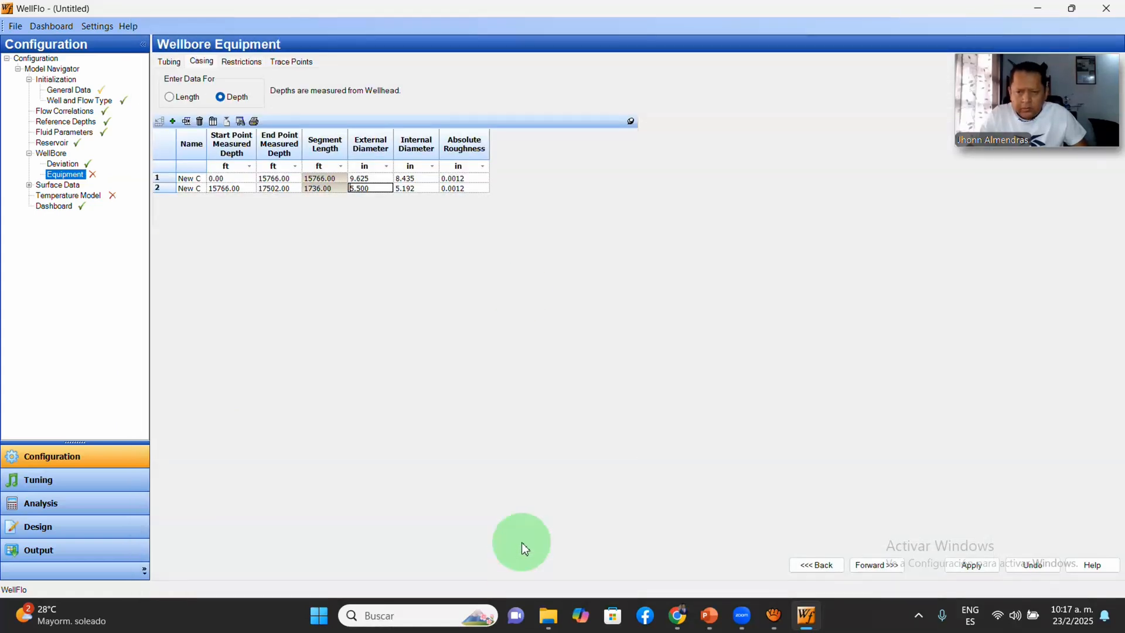
Step: Add a Restriction row at 2 ft measured depth, checking the production and chokes slide
click(250, 61)
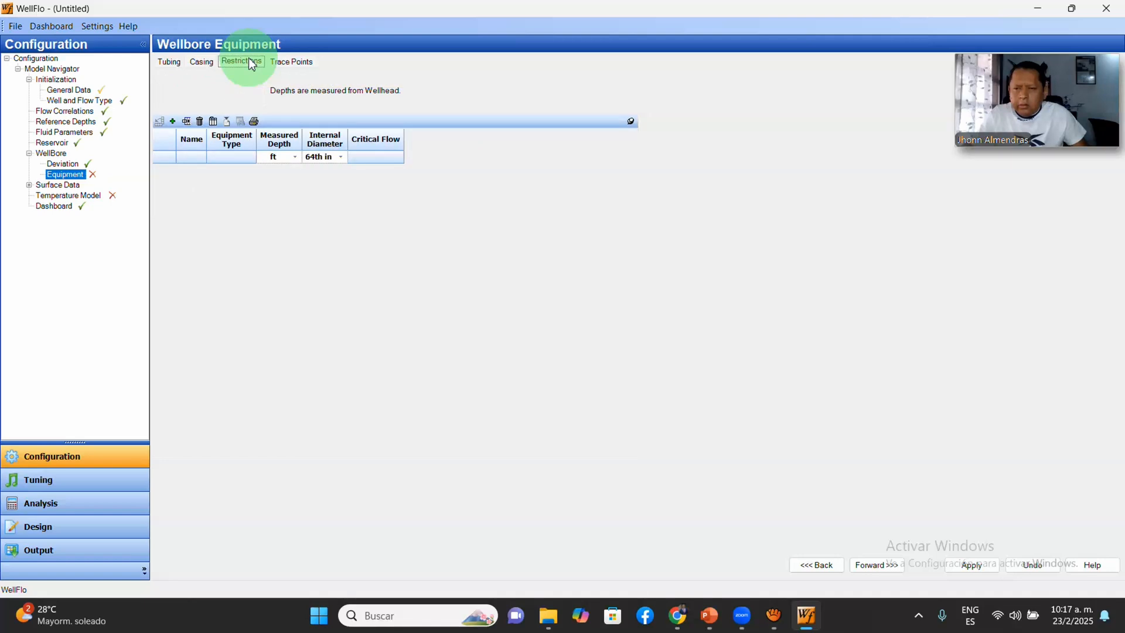
click(173, 121)
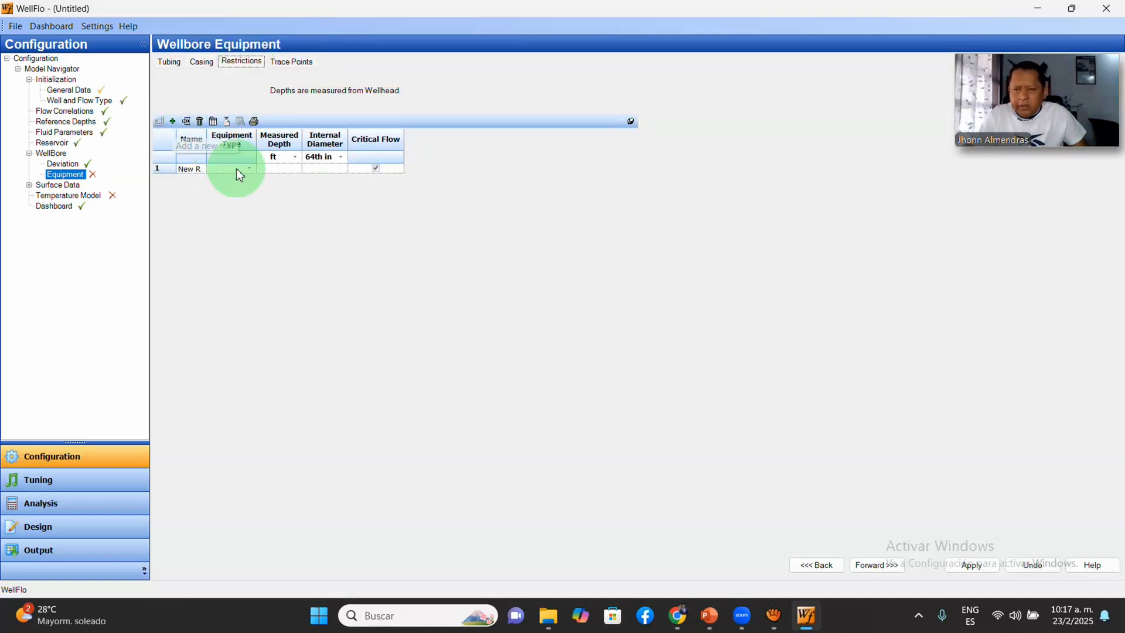
click(250, 170)
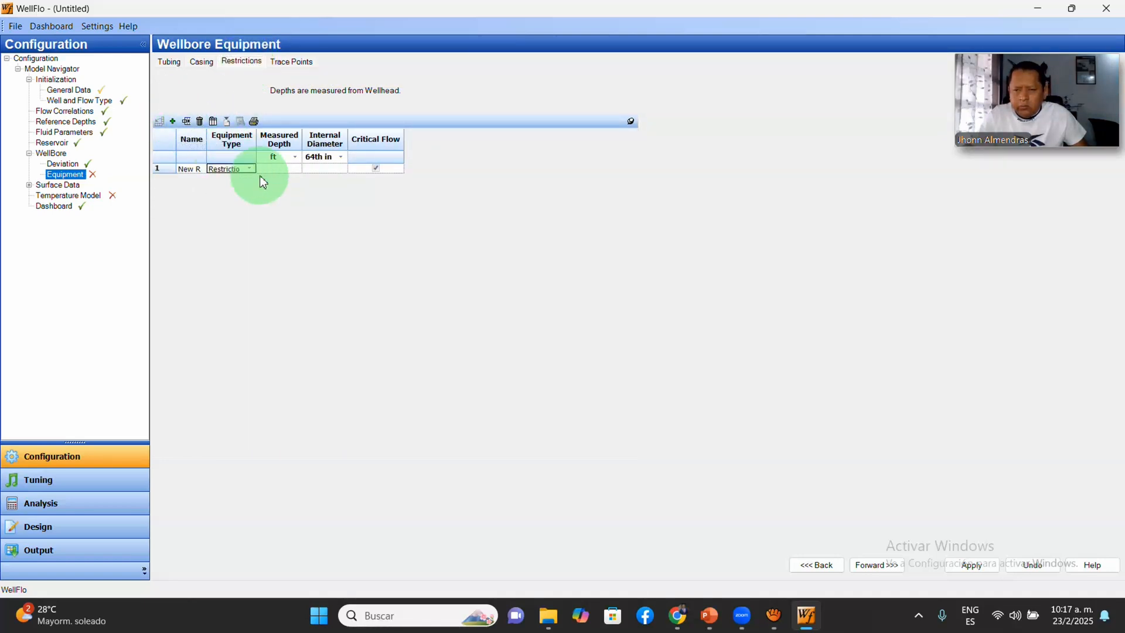
text(2)
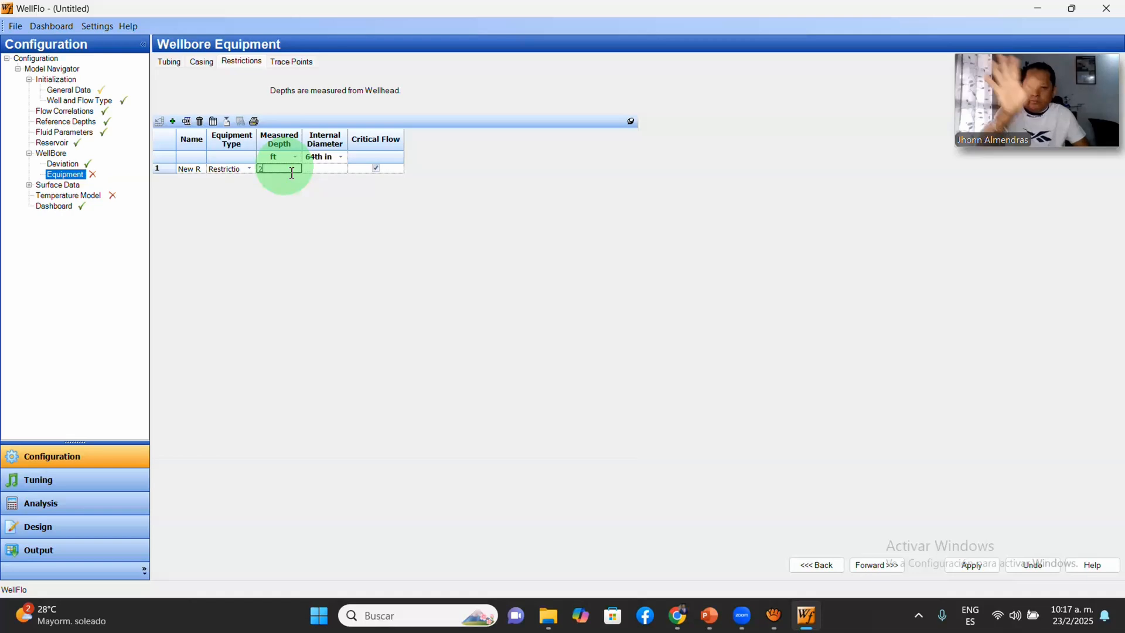
click(335, 171)
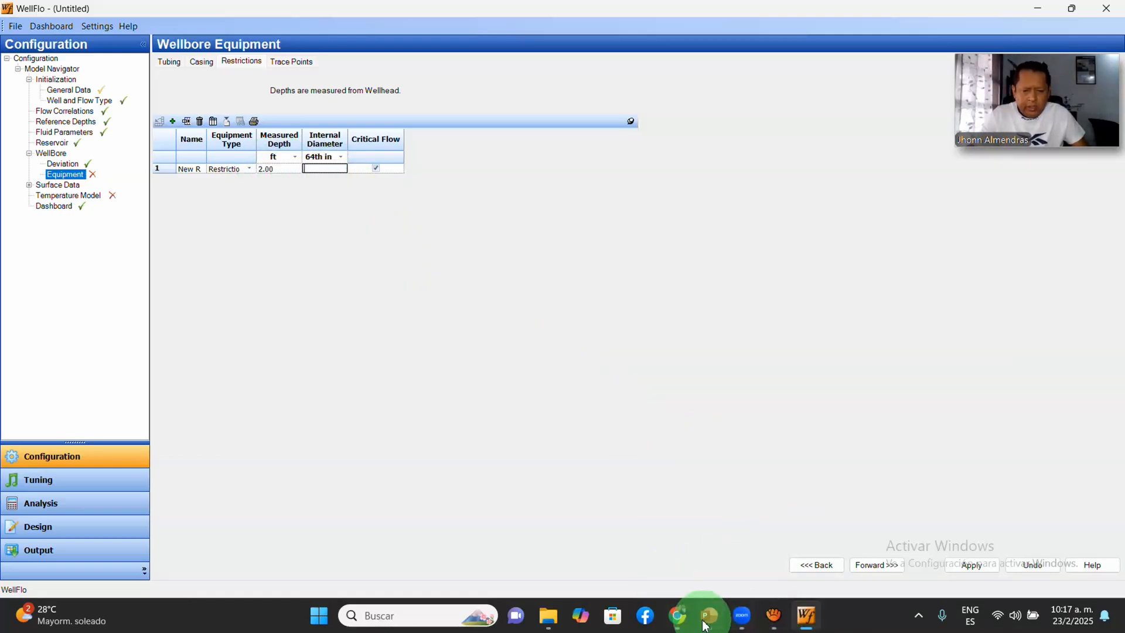
click(709, 617)
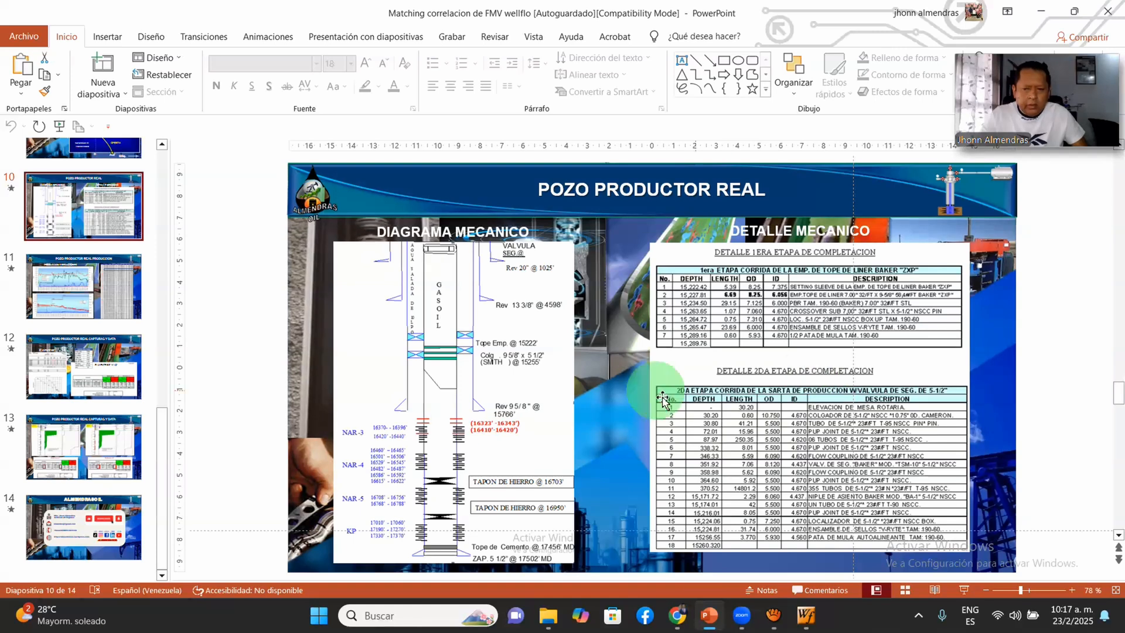
click(110, 291)
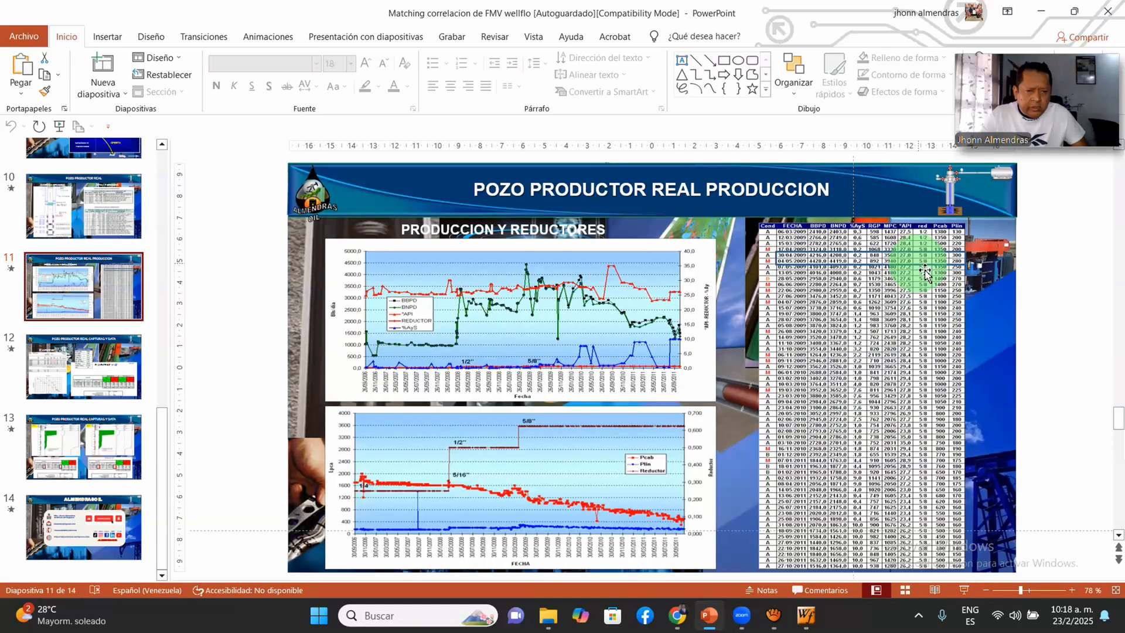
click(808, 616)
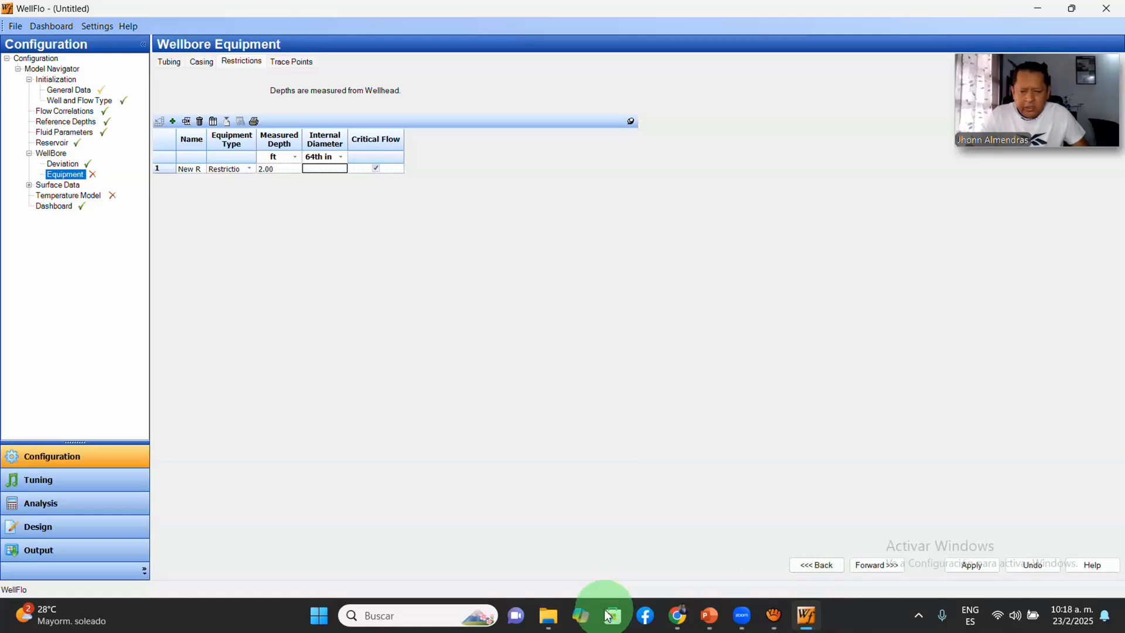
Step: Open the CHOQUES choke-size workbook in Excel from the Manuales-Wellflo 2015 folder
click(549, 615)
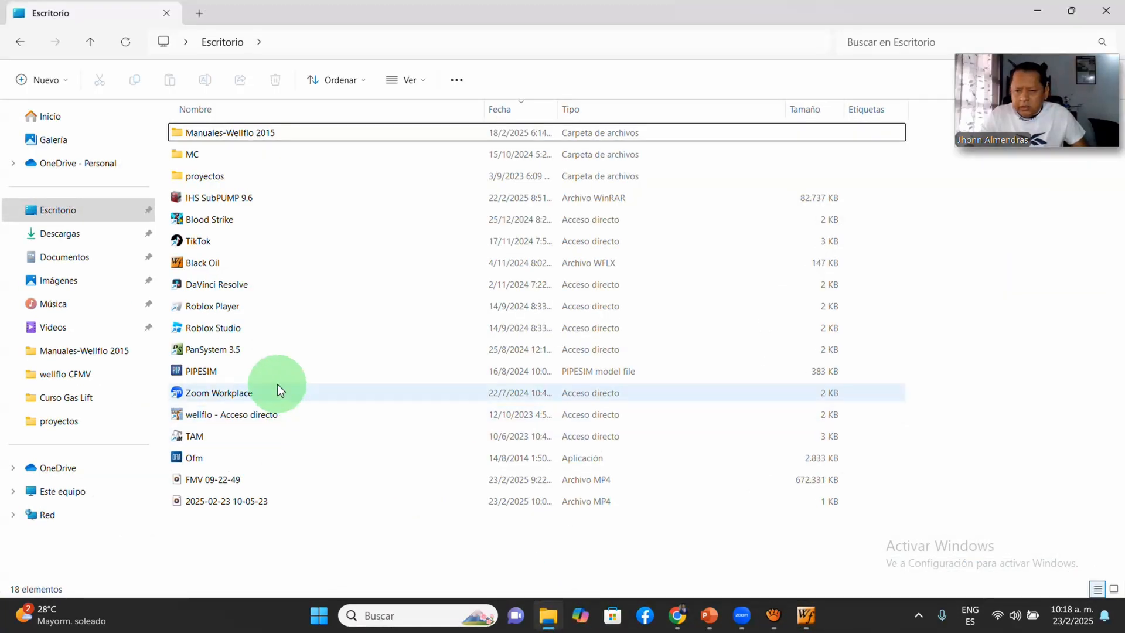
double_click(205, 135)
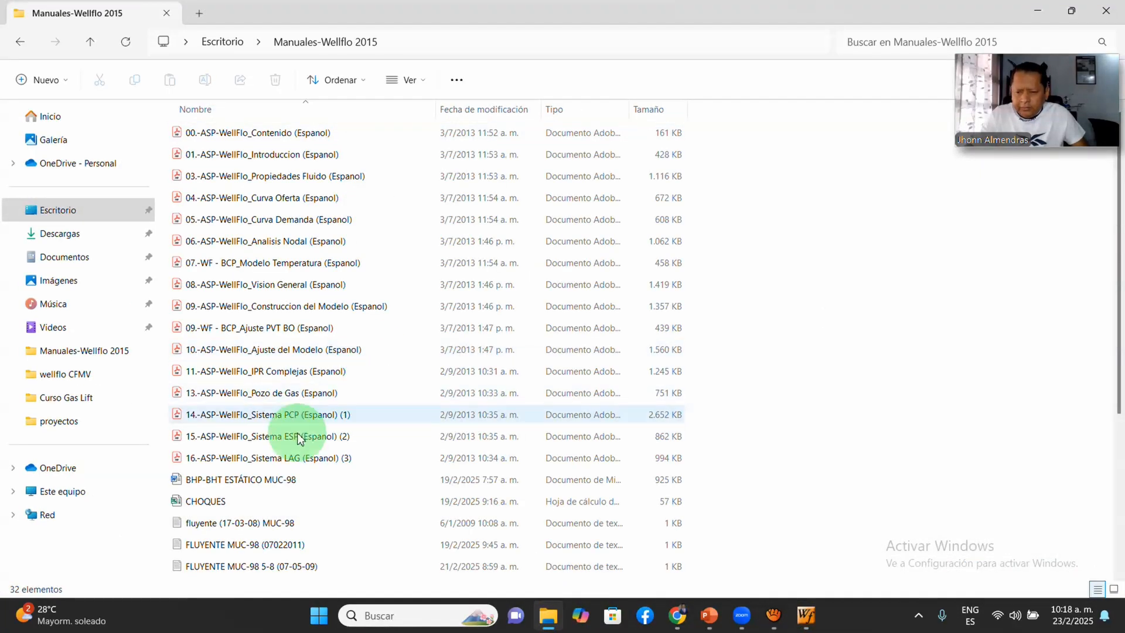
click(210, 505)
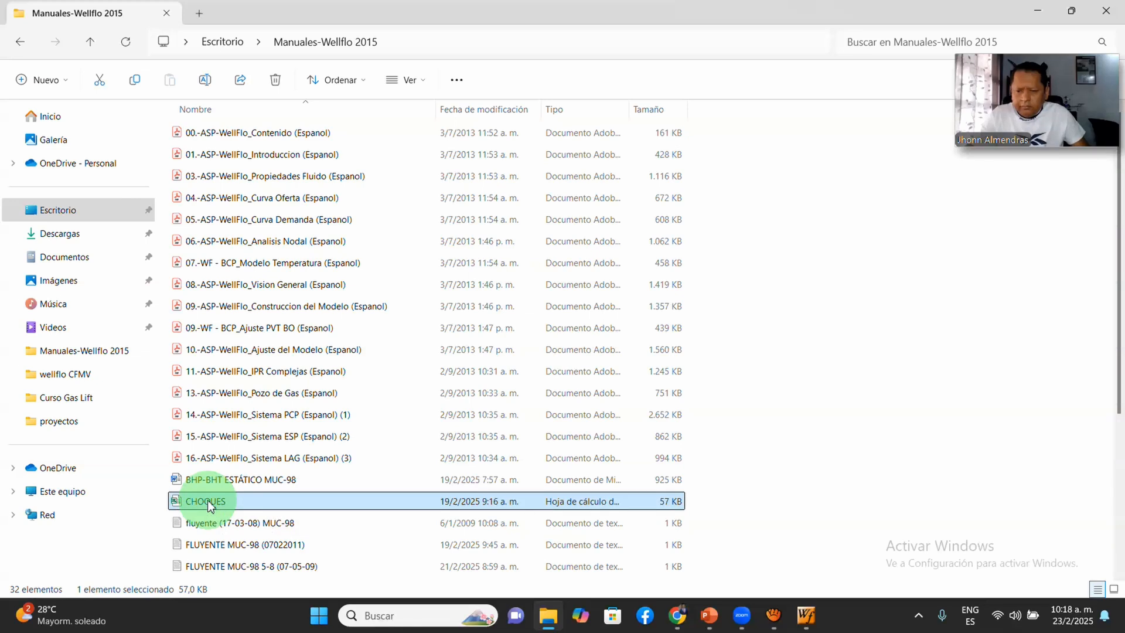
double_click(209, 504)
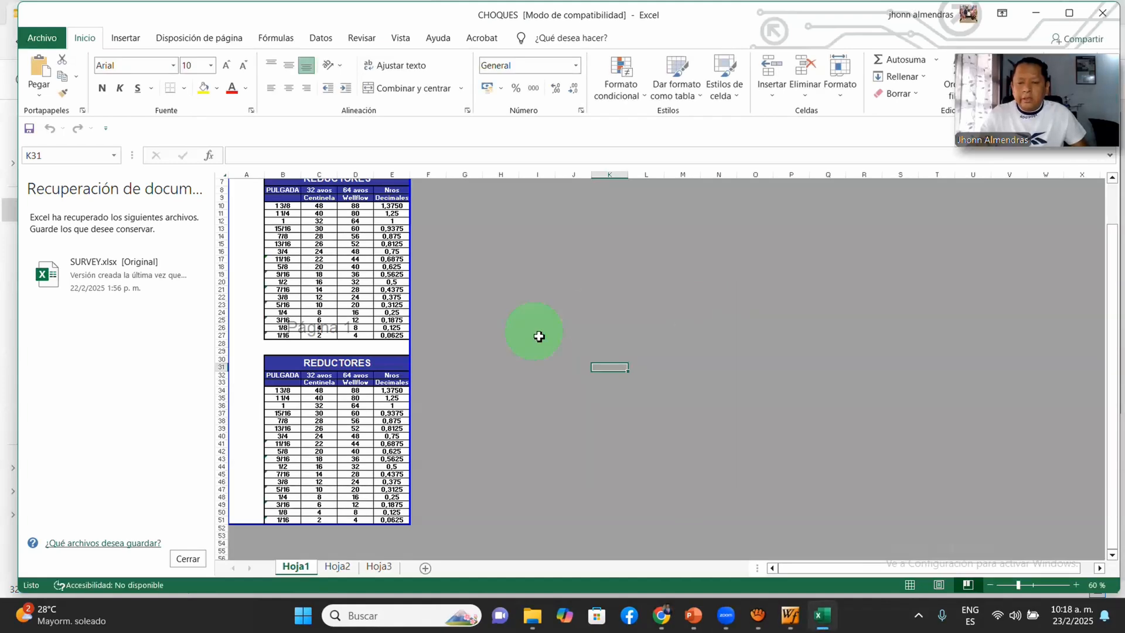
Step: Read 40 sixty-fourths for the 5/8 in choke in the REDUCTORES table, then return to WellFlo
click(188, 558)
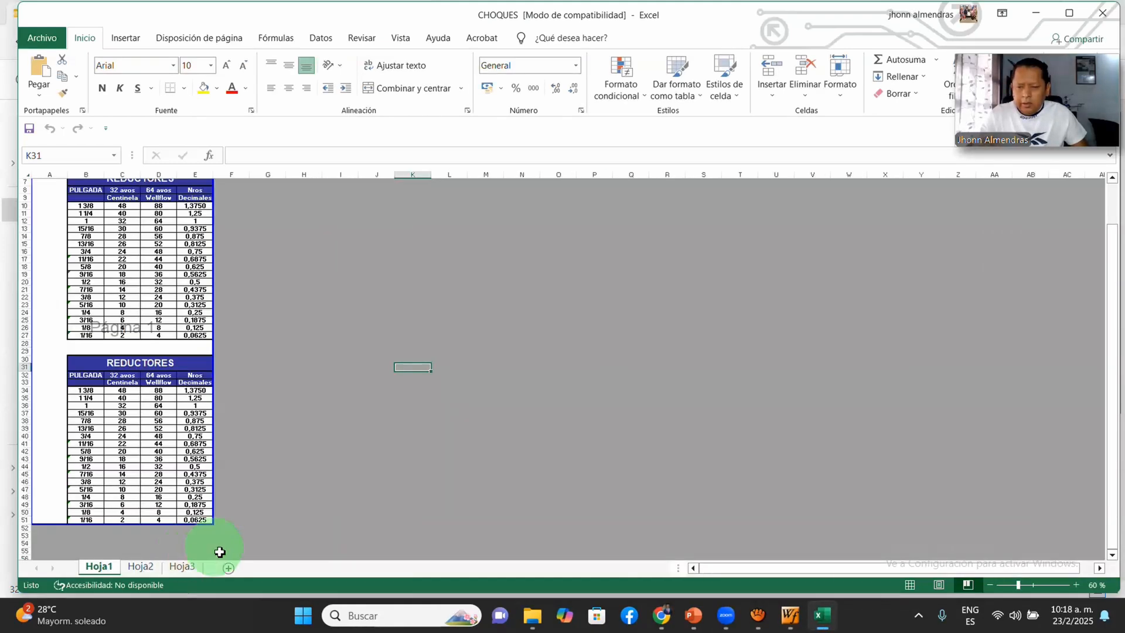
click(1076, 585)
click(1077, 585)
click(1076, 585)
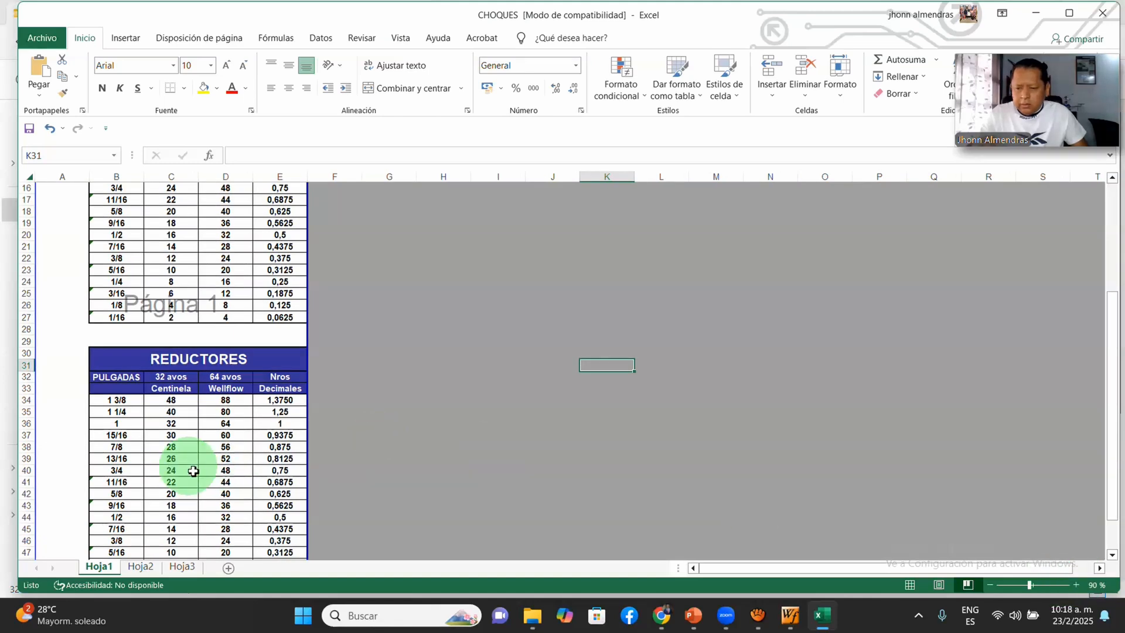
click(247, 497)
click(790, 614)
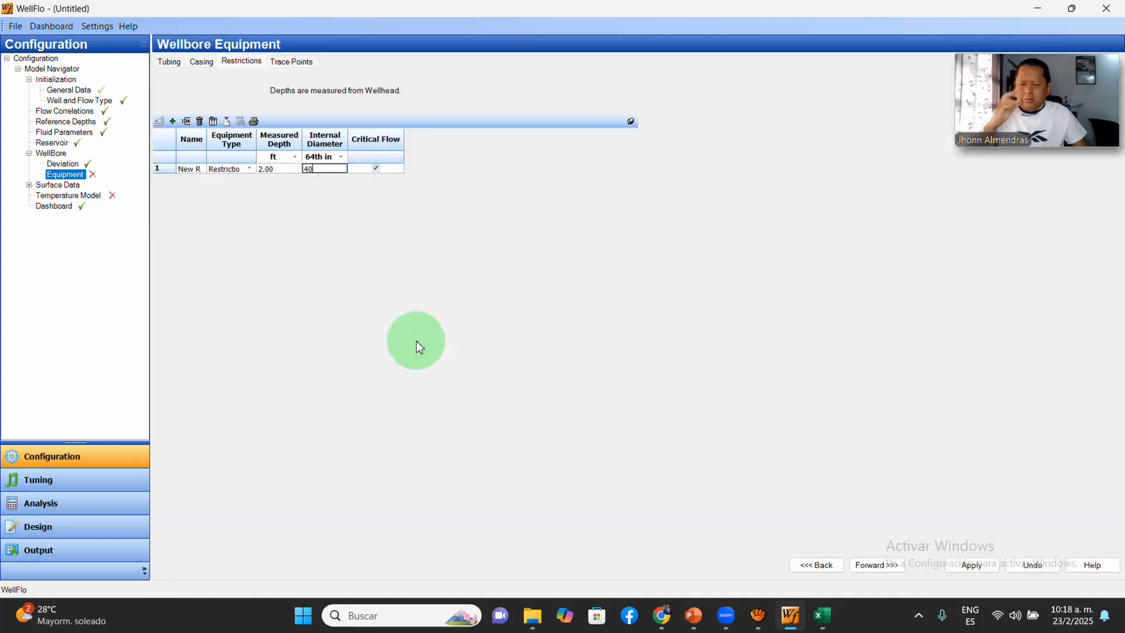
Step: Save the wellbore equipment changes and set the temperature model to Manual
click(874, 565)
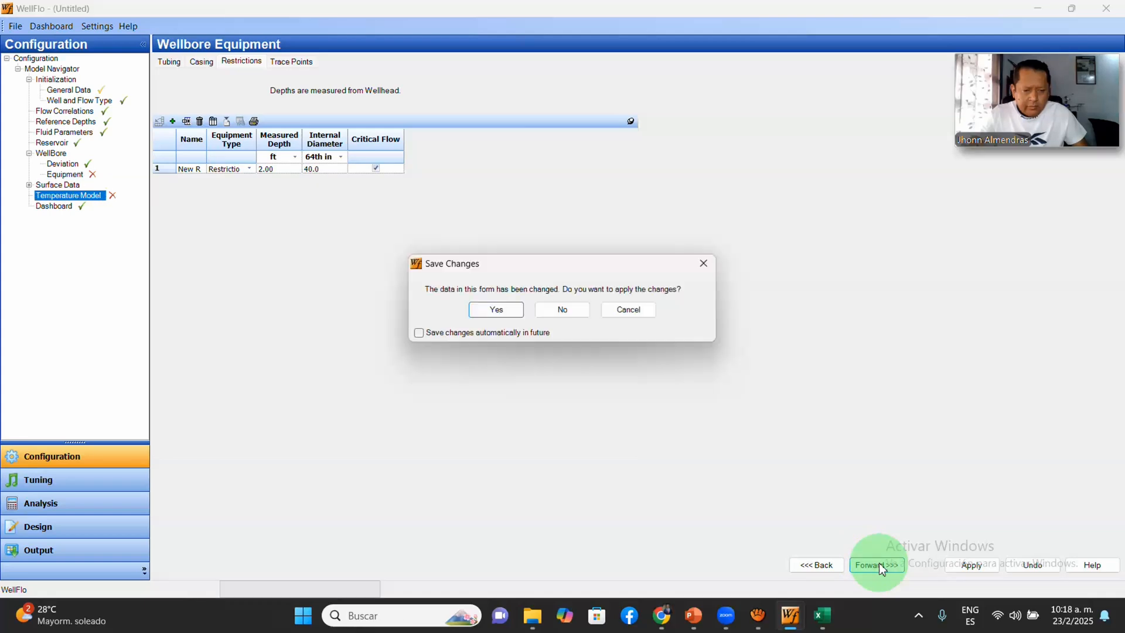
click(485, 310)
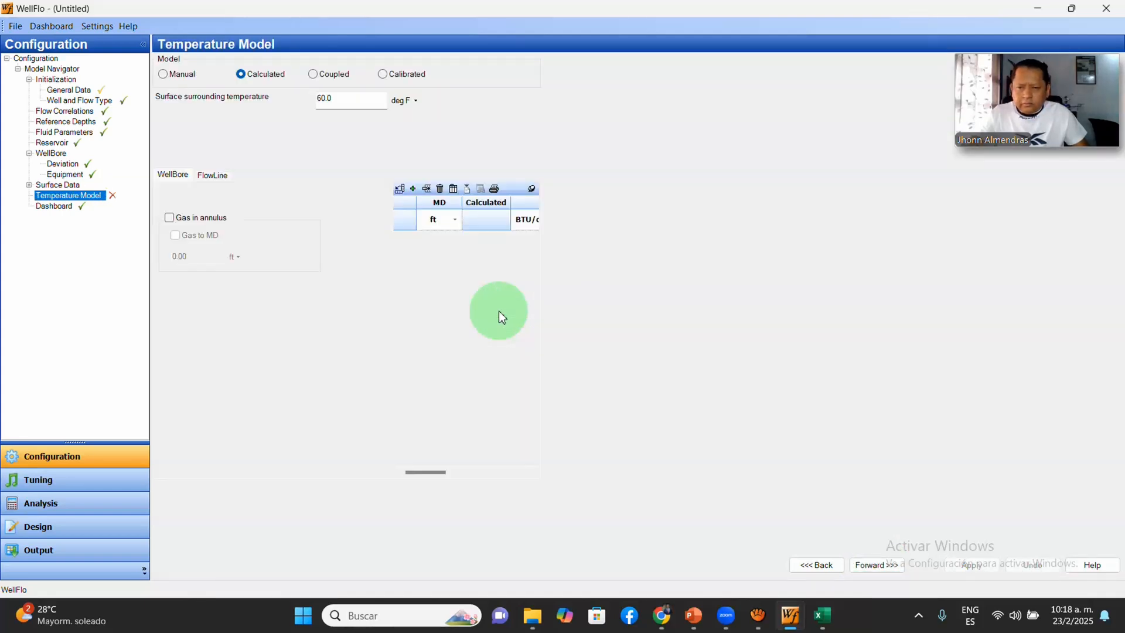
click(163, 73)
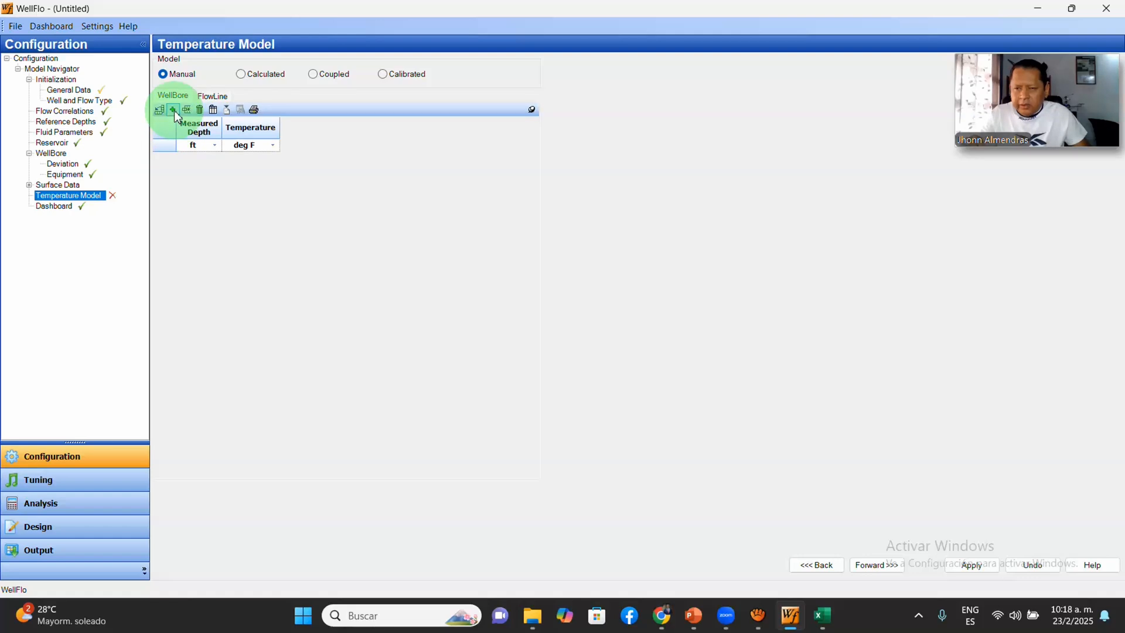
Step: Add two temperature rows and enter the surface point as 0 ft and 220 °F, then bring up PowerPoint
click(174, 110)
click(174, 110)
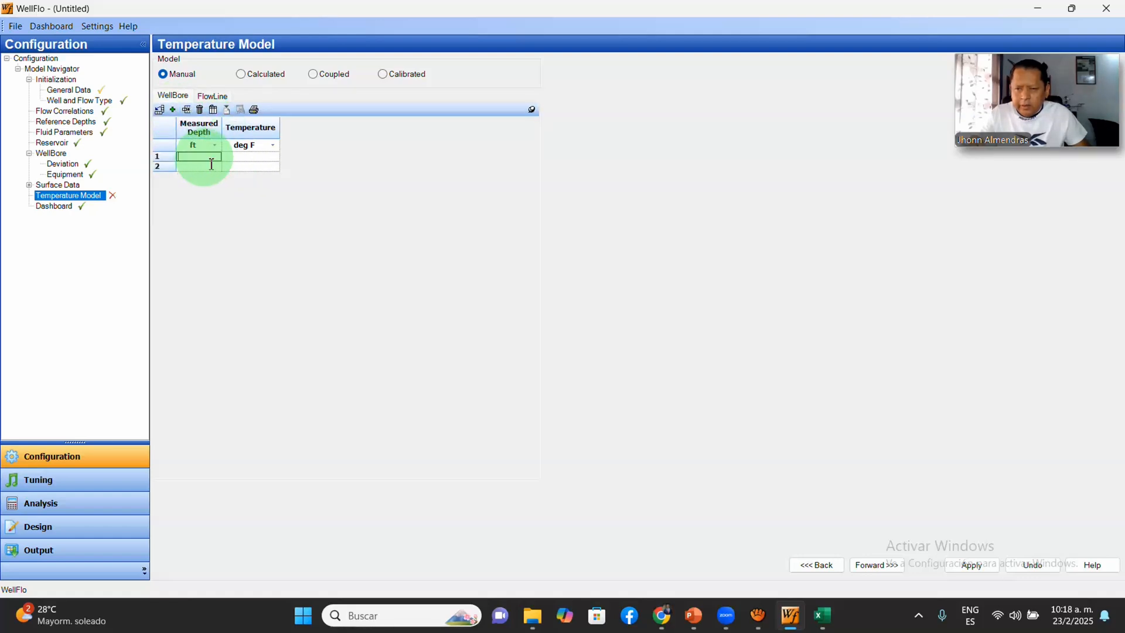
click(259, 165)
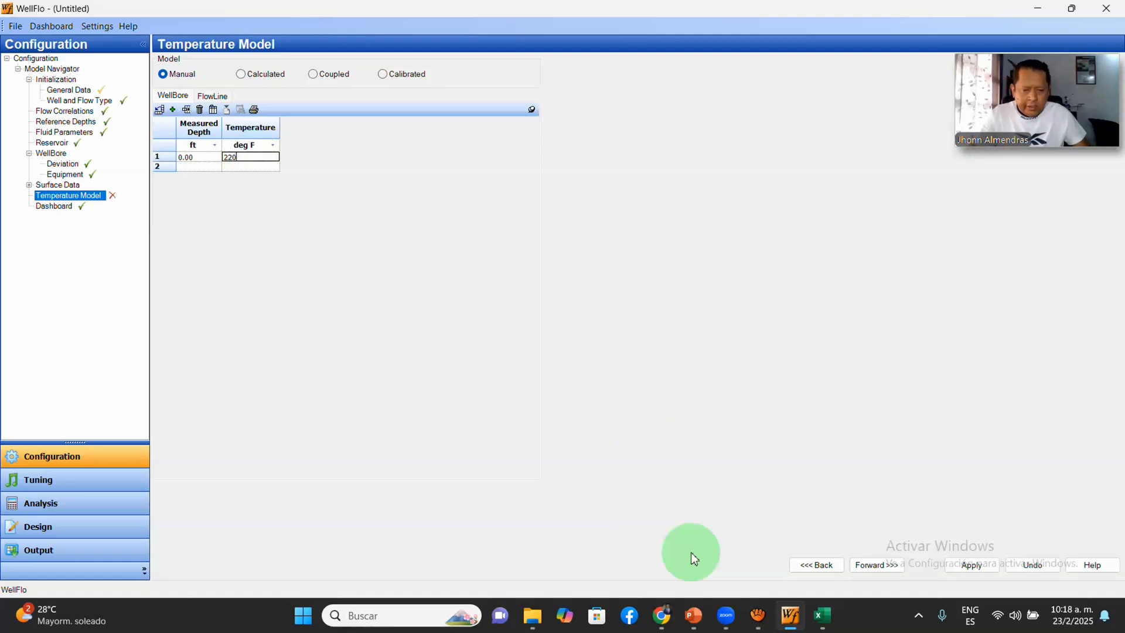
click(699, 623)
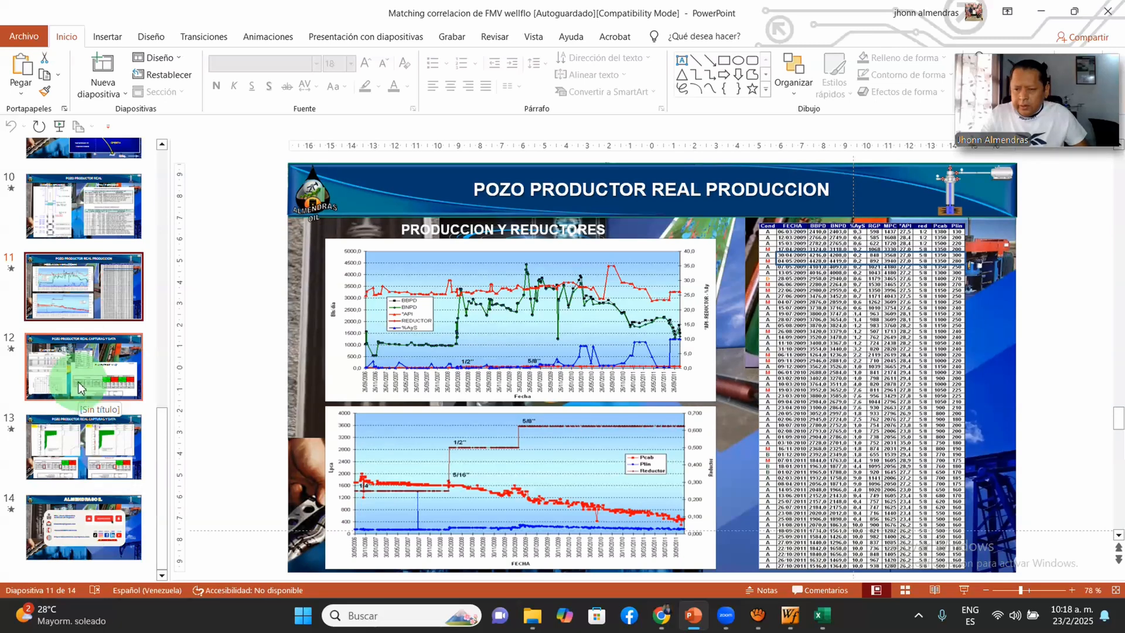
Step: Play slide 12's well data full screen, then go back to WellFlo's temperature table
click(58, 367)
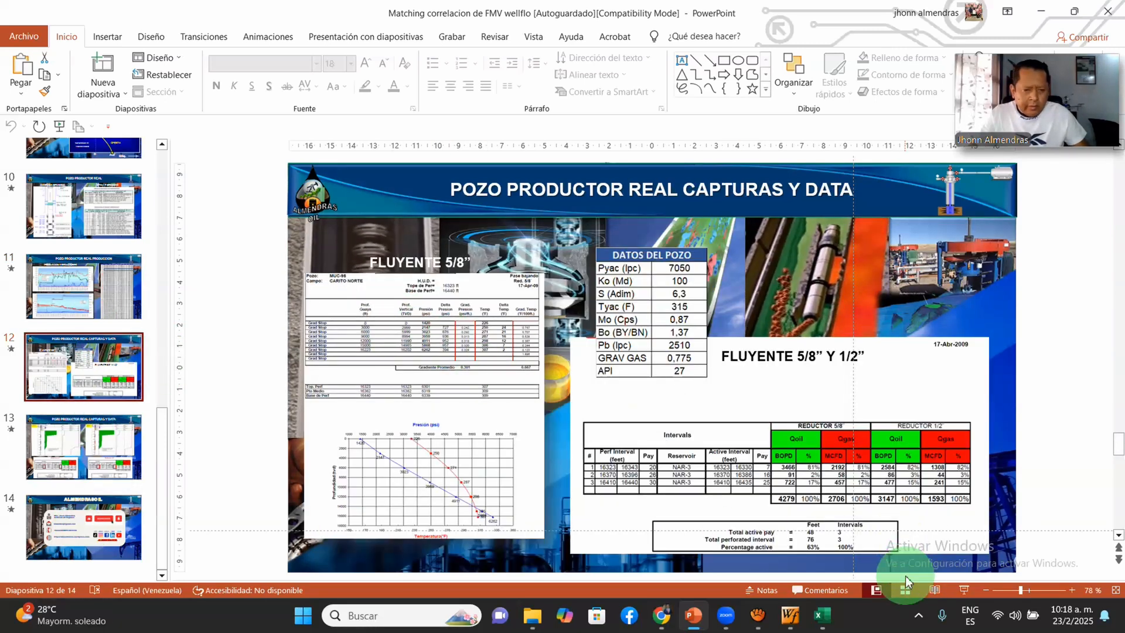
click(964, 590)
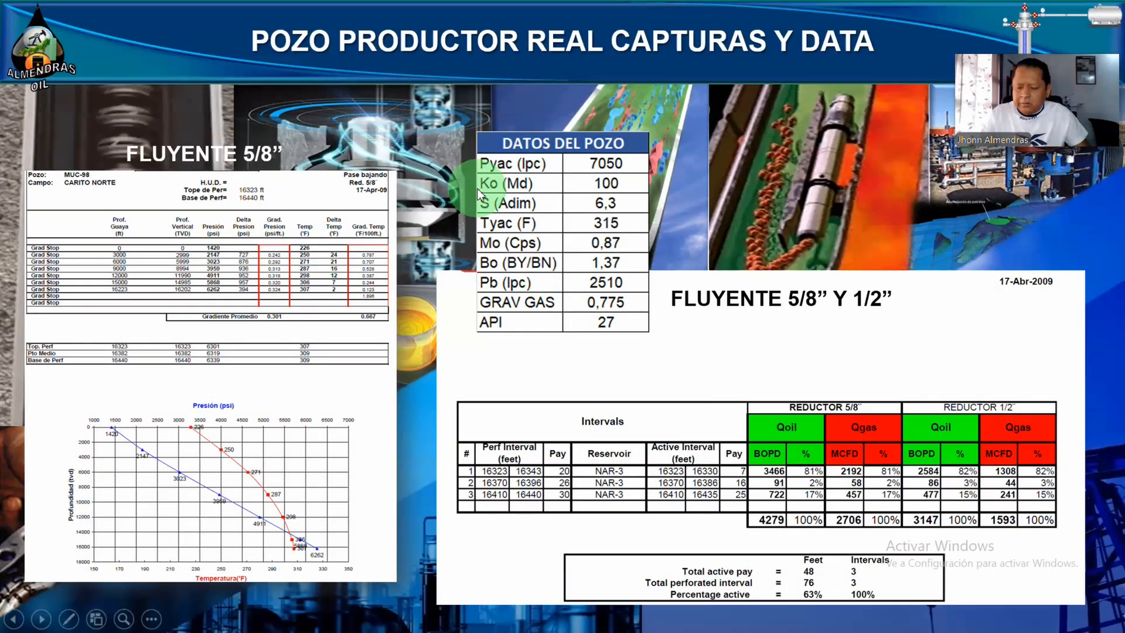
key(Escape)
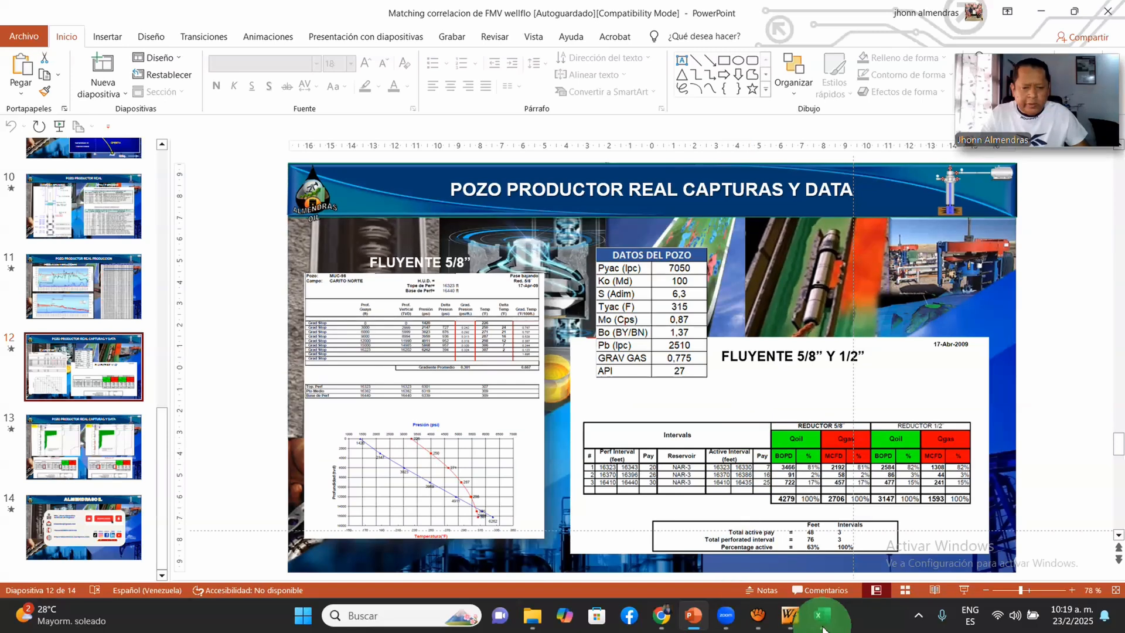
mouse_move(822, 625)
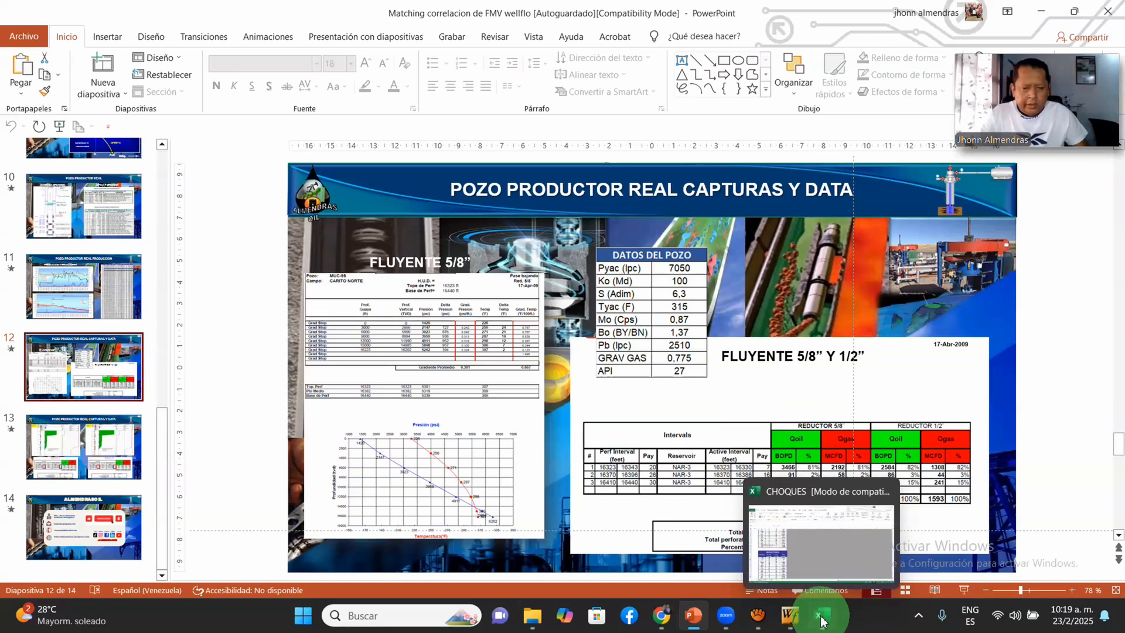
click(791, 615)
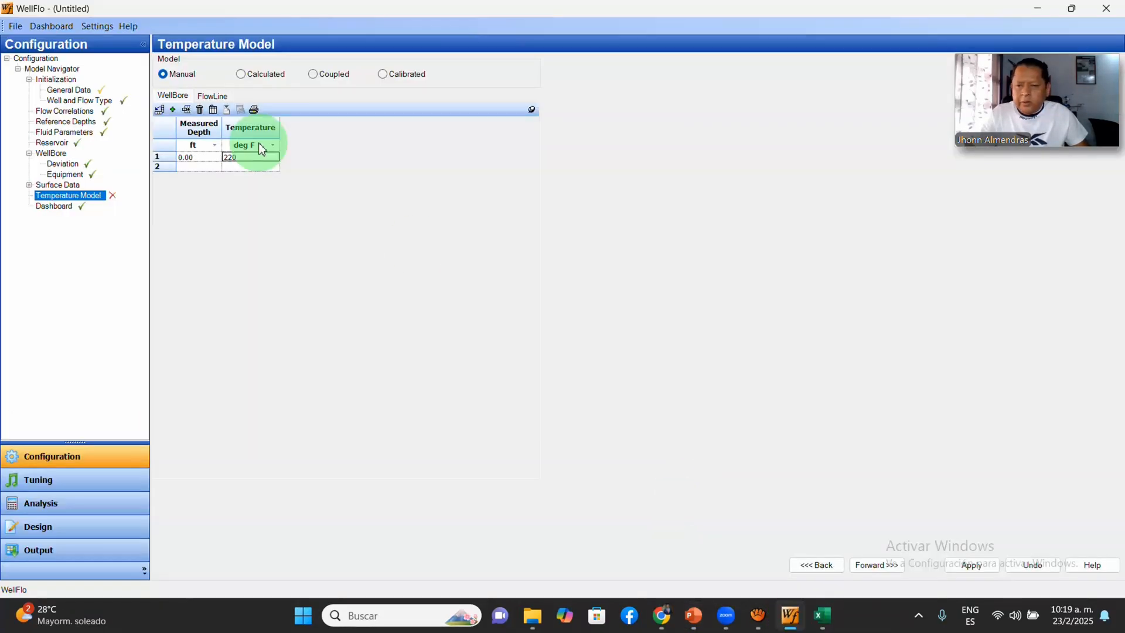
Step: Enter row 2 as 17502 ft and 320 °F, then advance and save the temperature table
click(198, 170)
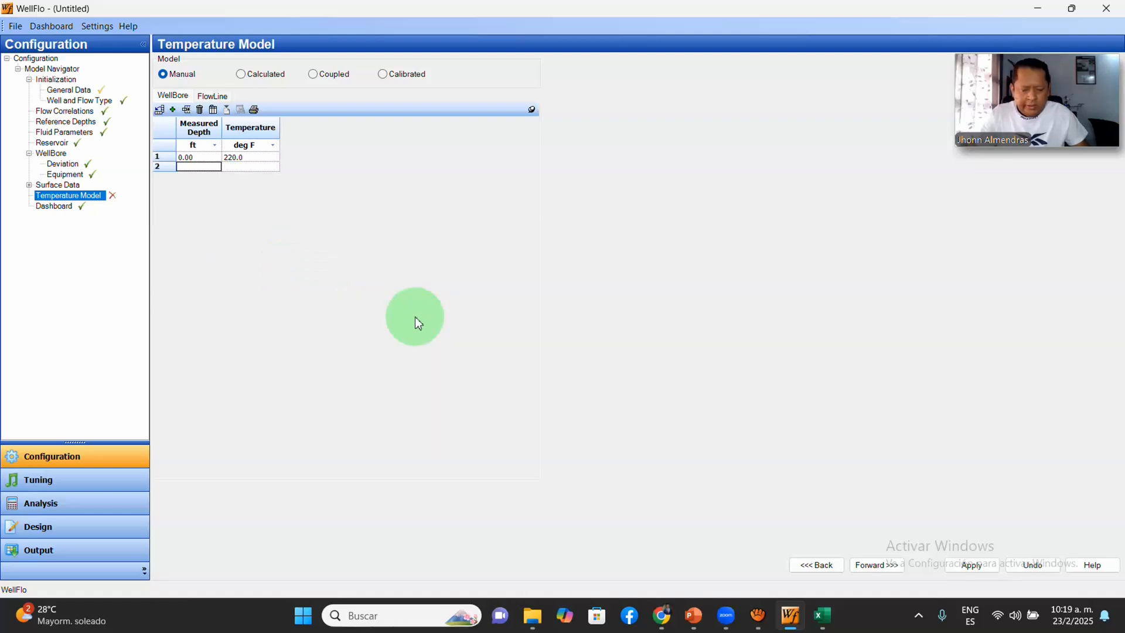
text(7502)
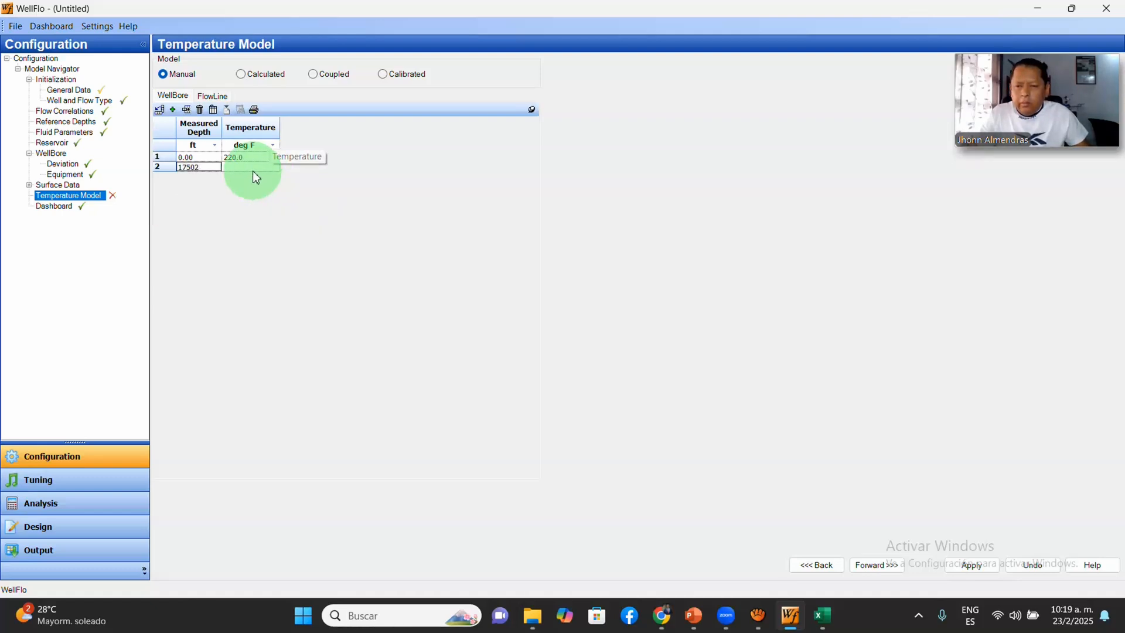
key(Tab)
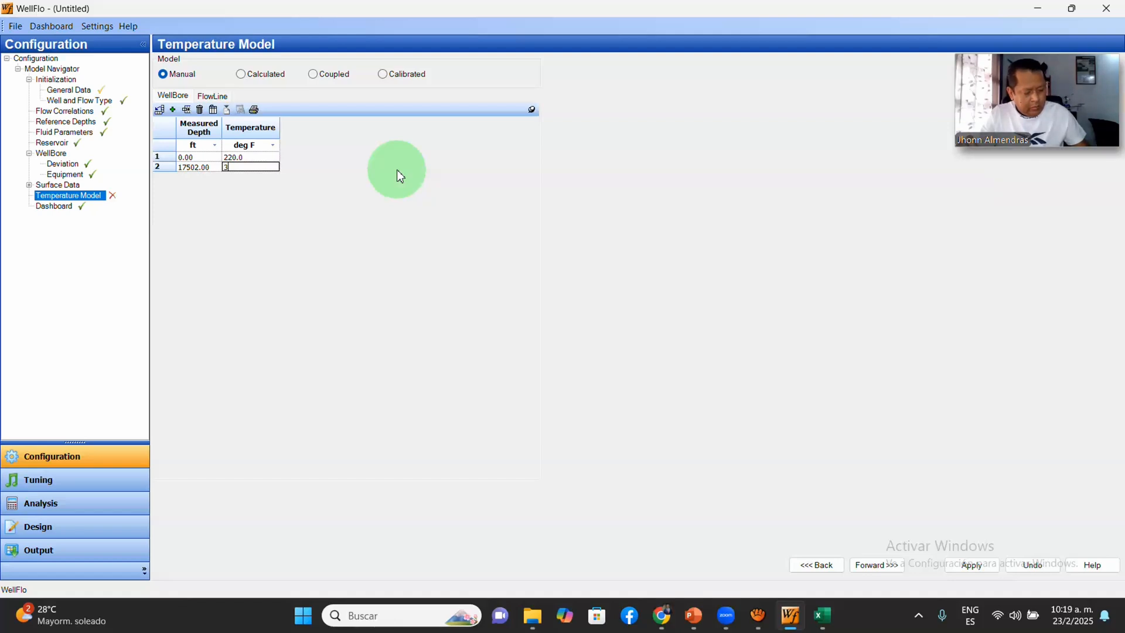
text(320)
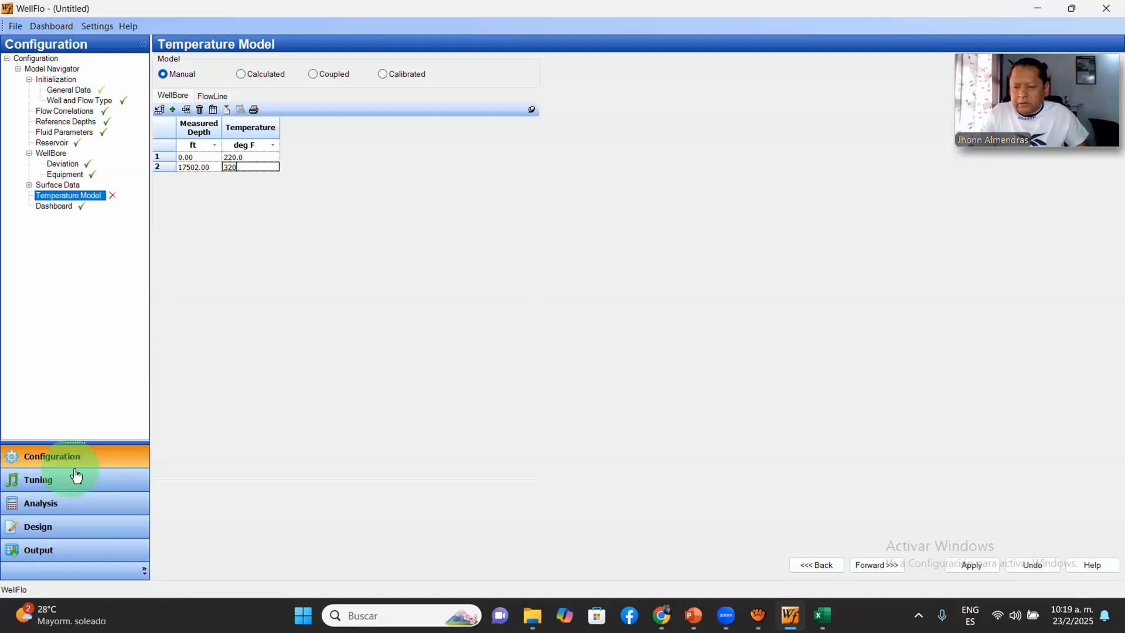
click(881, 566)
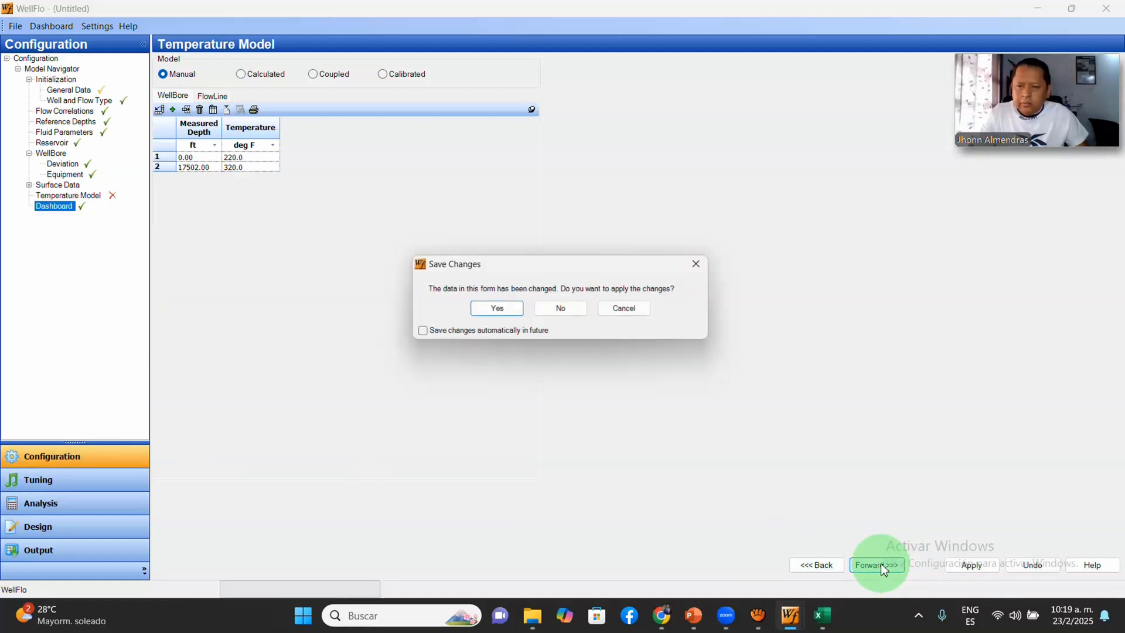
click(502, 310)
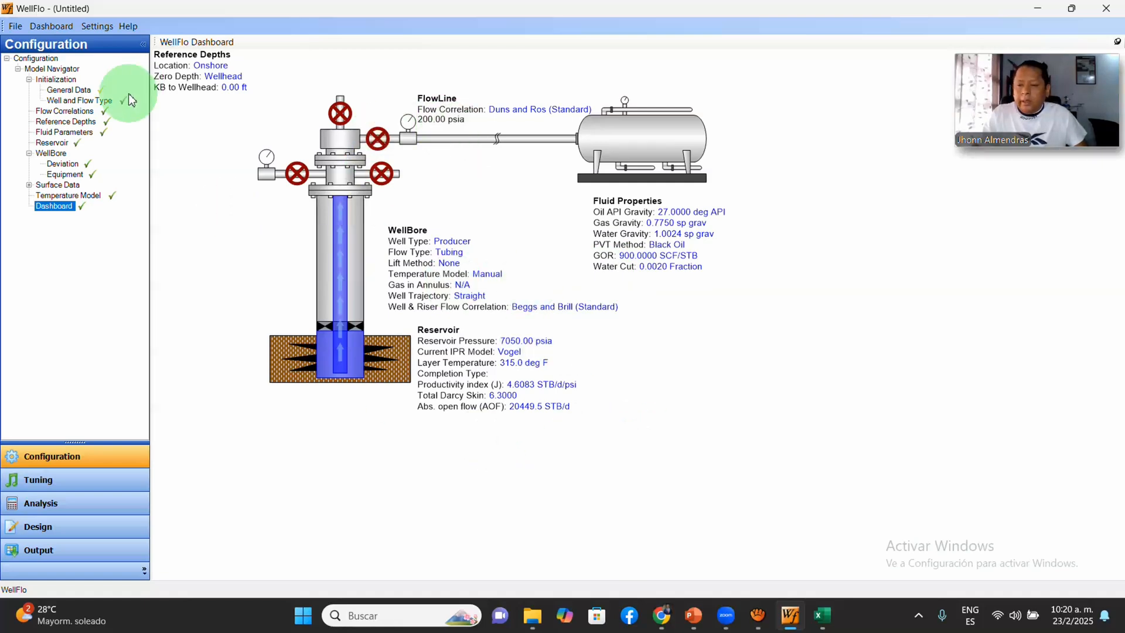
Step: Open the Tuning section from the completed well dashboard
click(69, 487)
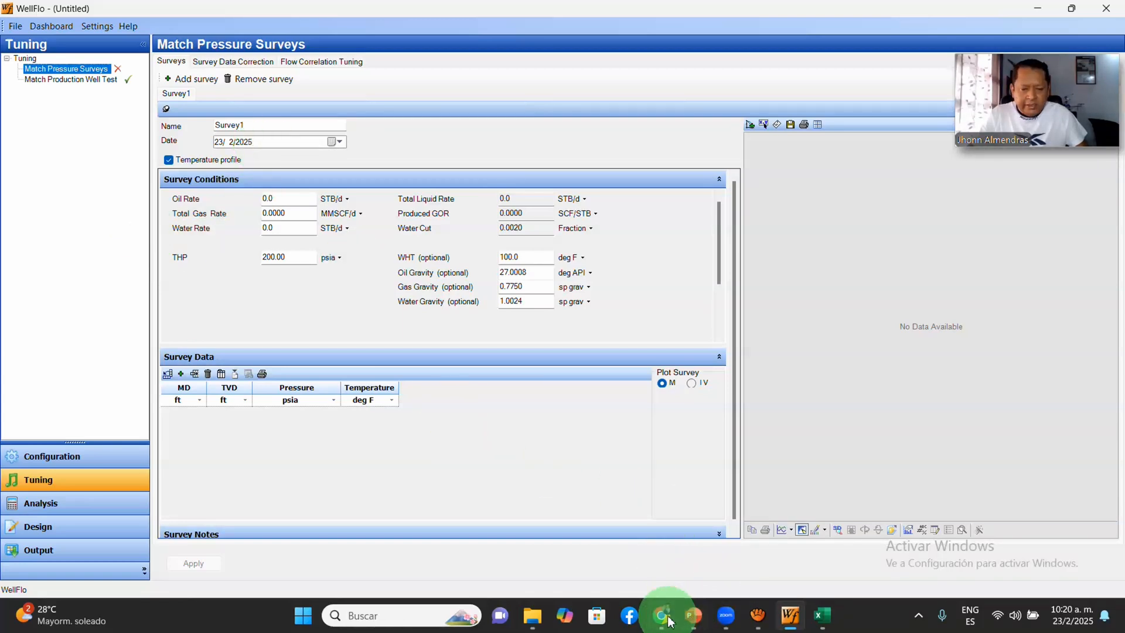
Step: Open the Resultado Registro PLT 17-04-2009 PDF to read the job date, then return to WellFlo
click(532, 616)
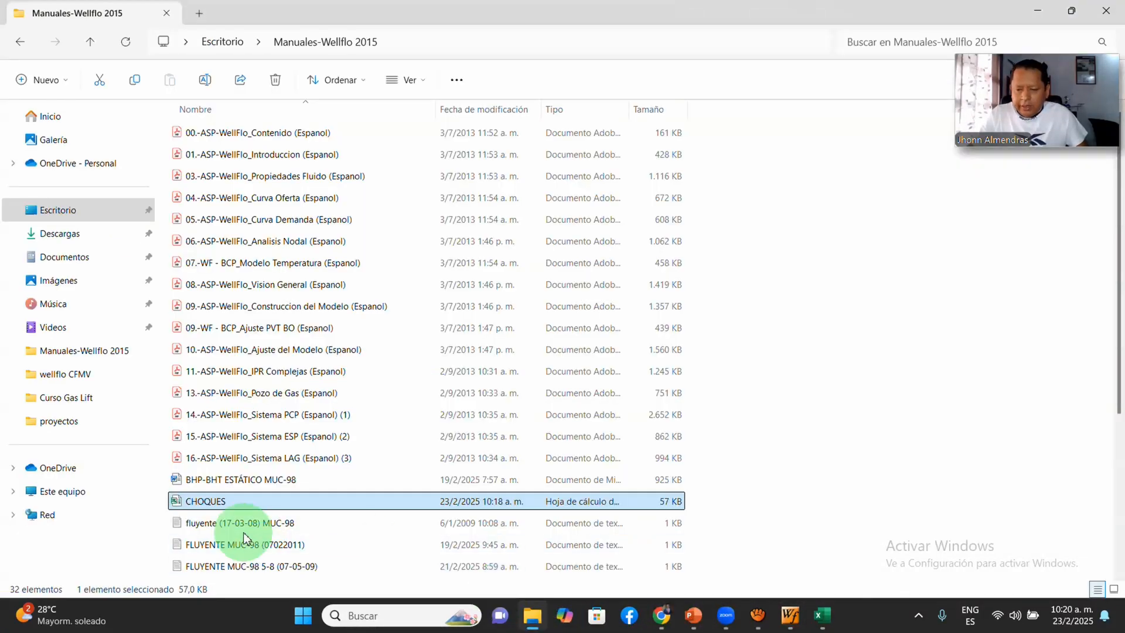
scroll(243, 537, down, 4)
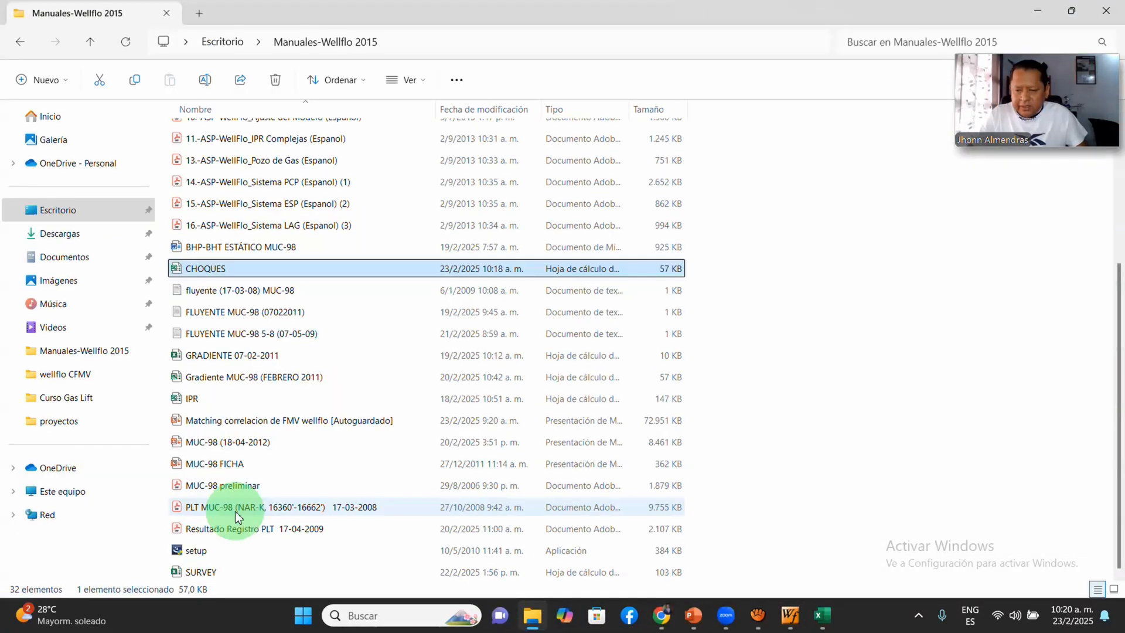
click(286, 533)
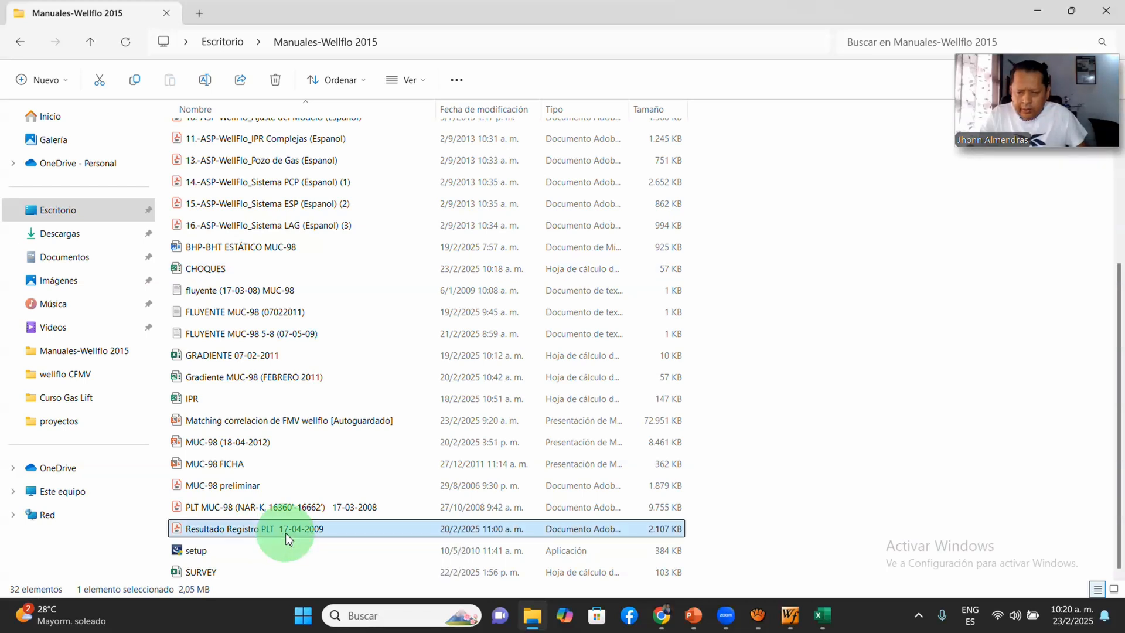
double_click(286, 533)
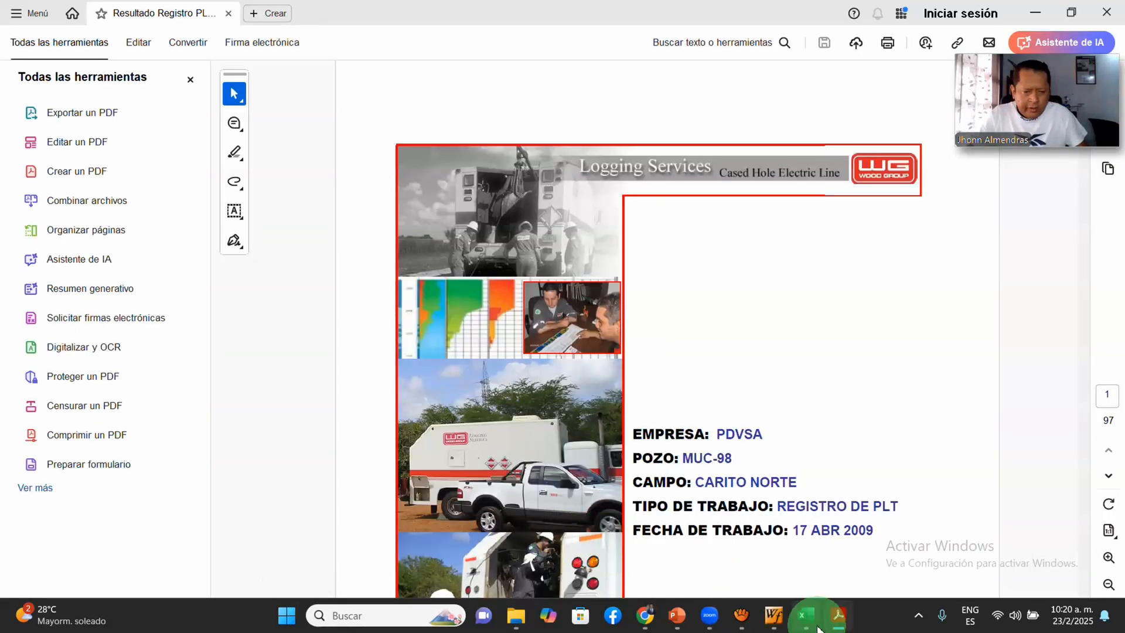
click(774, 615)
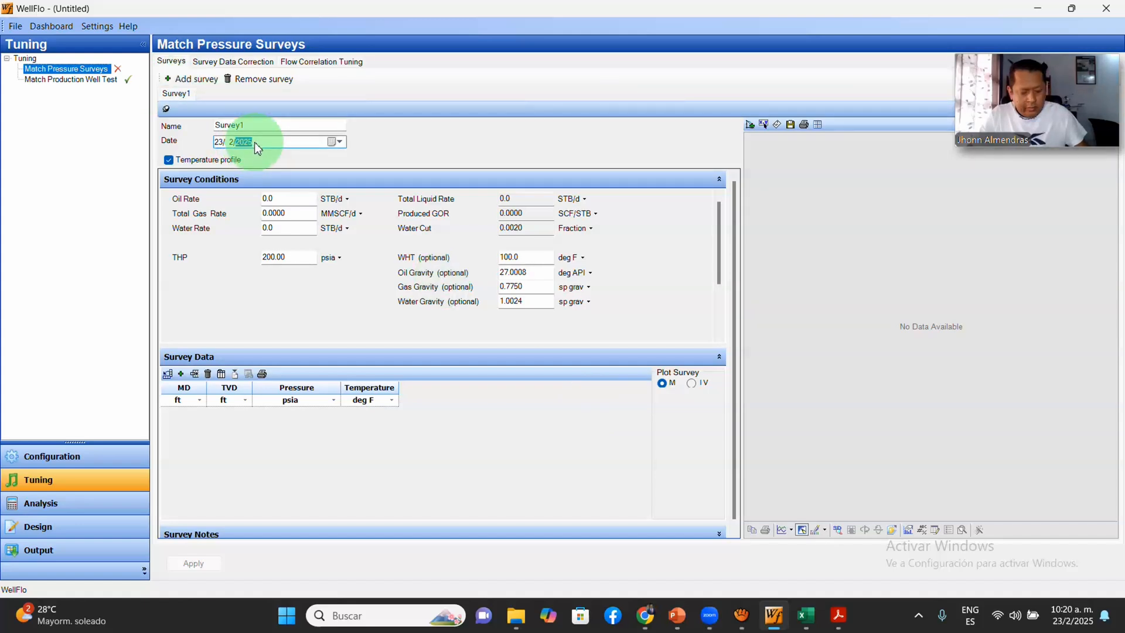
Step: Enter the survey date 17/4/2009, checking it against the PLT log PDF
text(9)
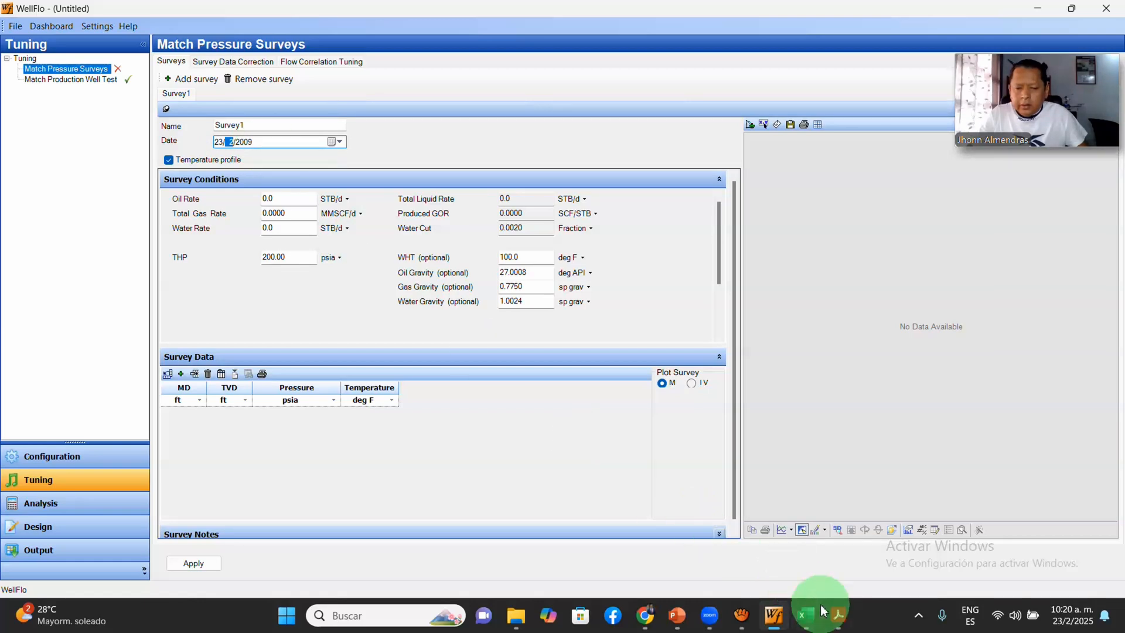
click(837, 615)
scroll(656, 478, down, 5)
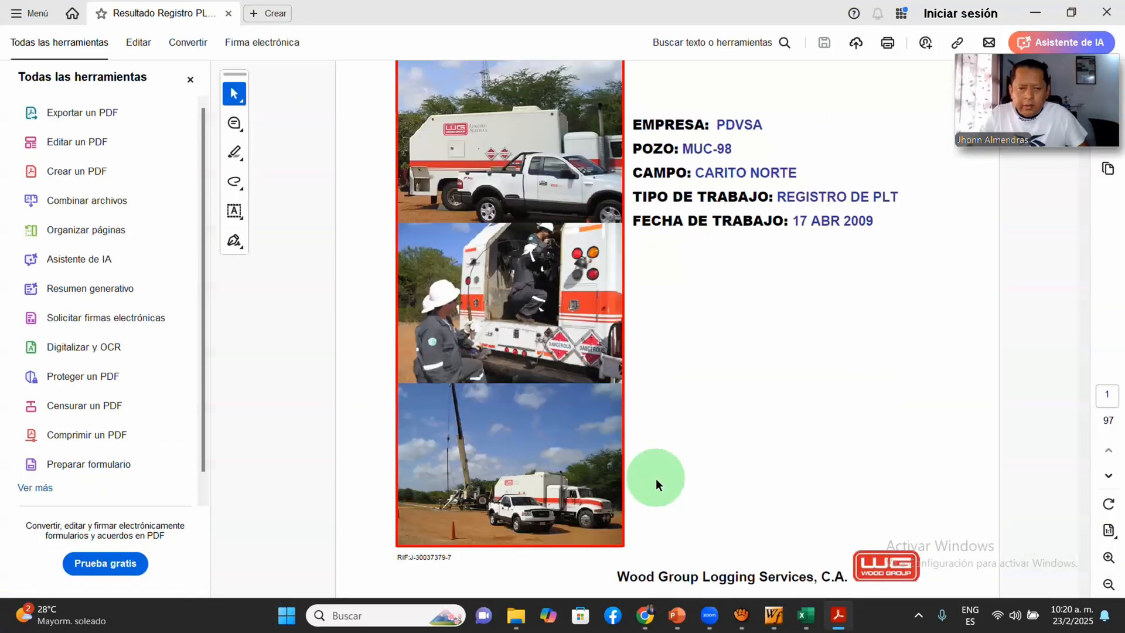
scroll(655, 479, down, 2)
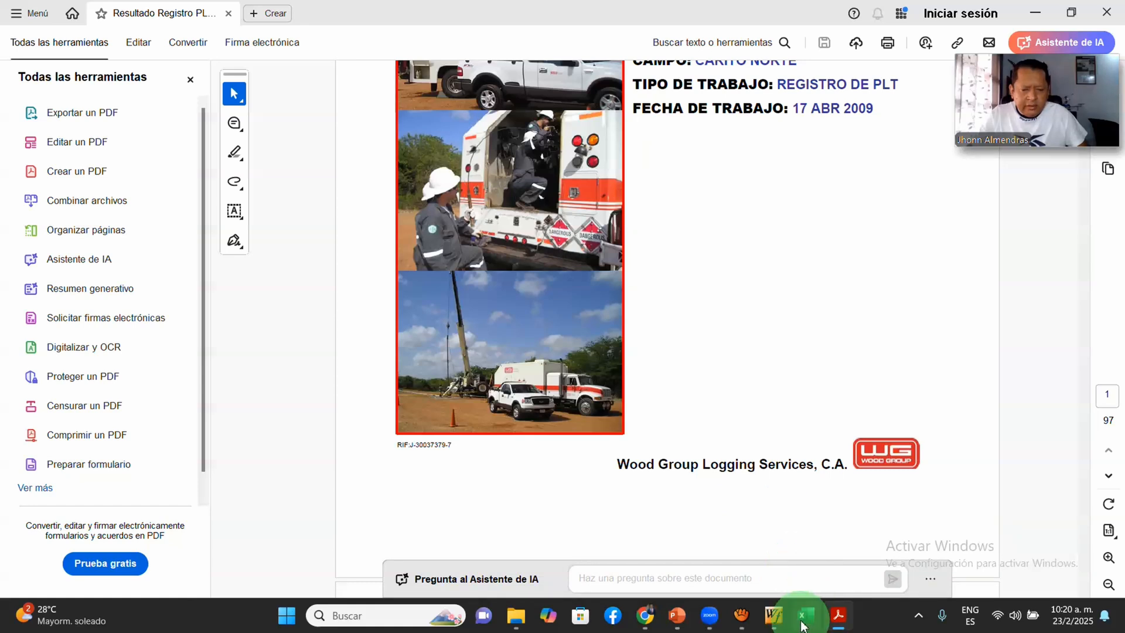
click(774, 615)
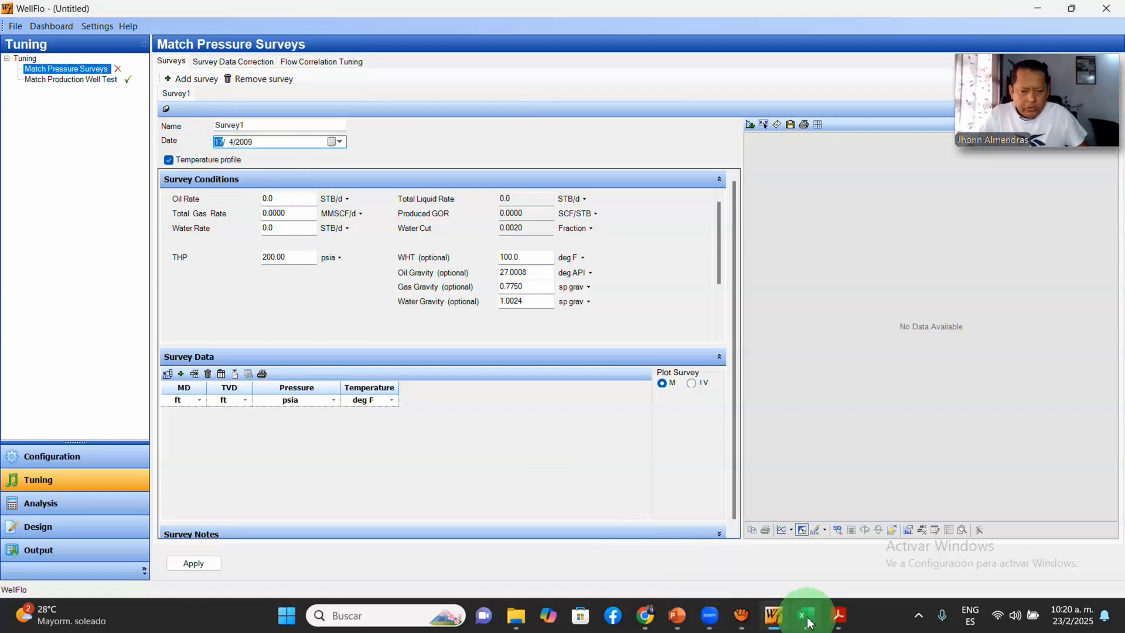
Step: Review PowerPoint slide 11's daily production table full screen, then return to WellFlo's survey form
mouse_move(789, 623)
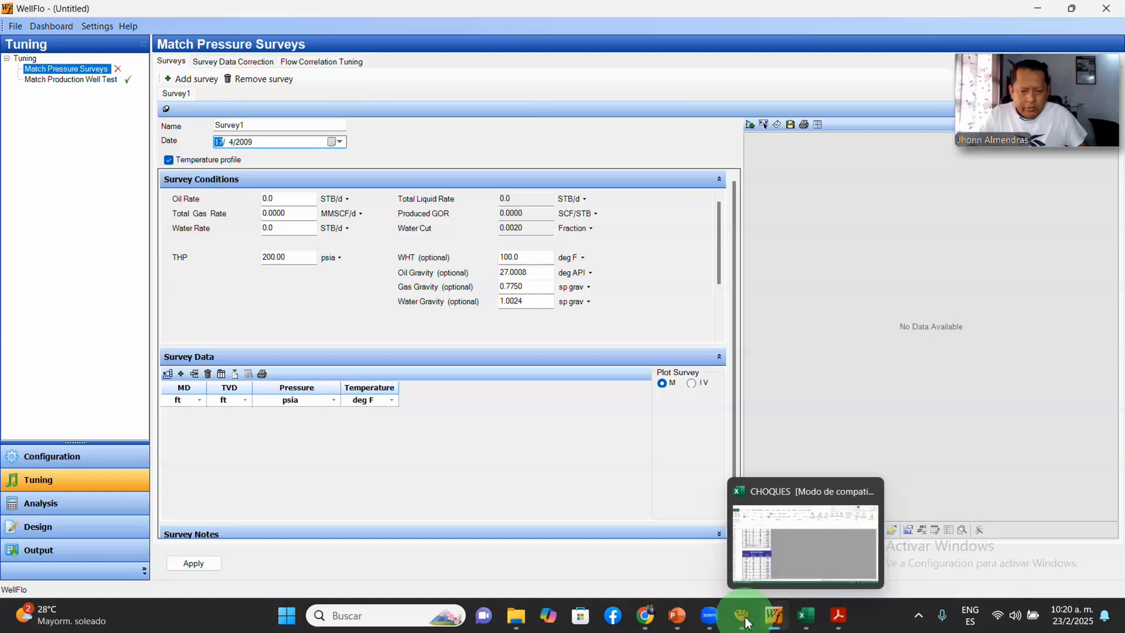
click(691, 621)
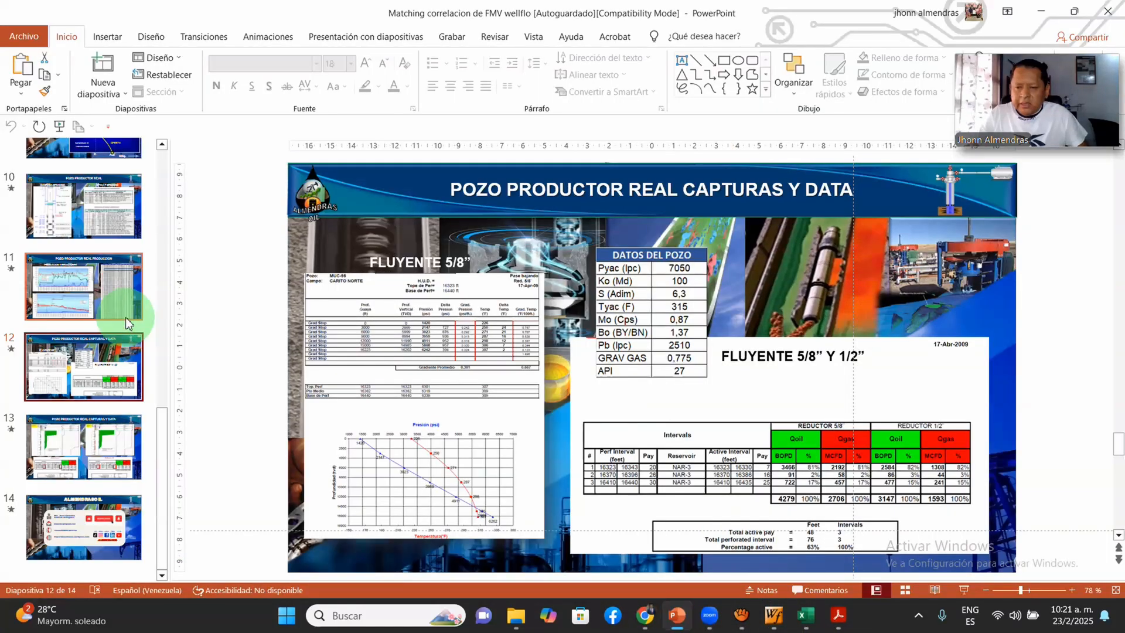
click(115, 298)
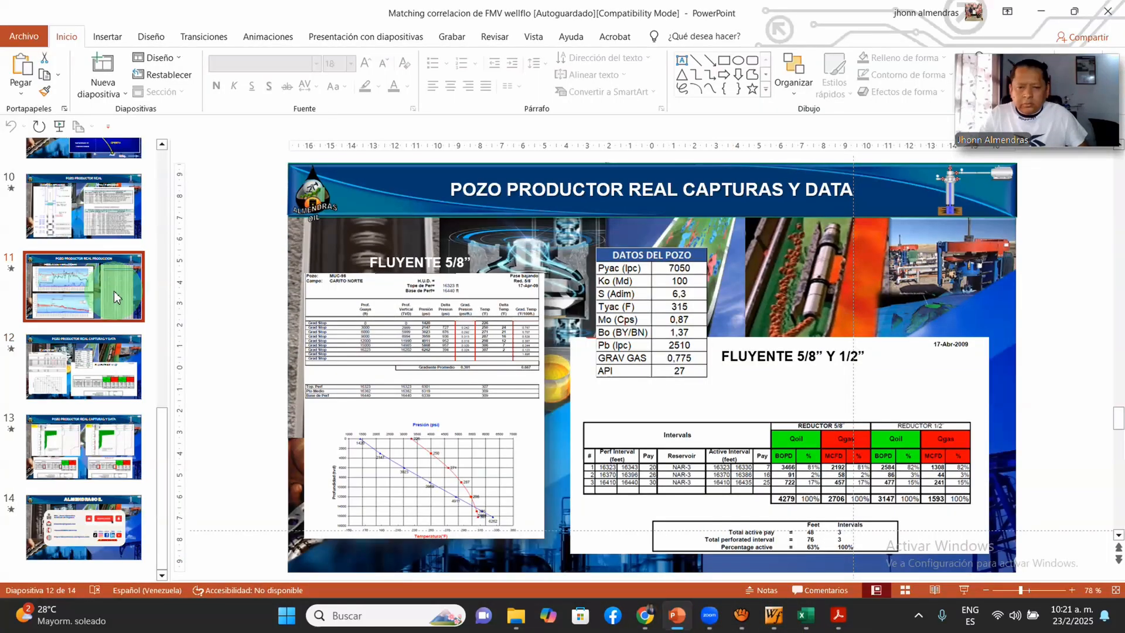
click(963, 590)
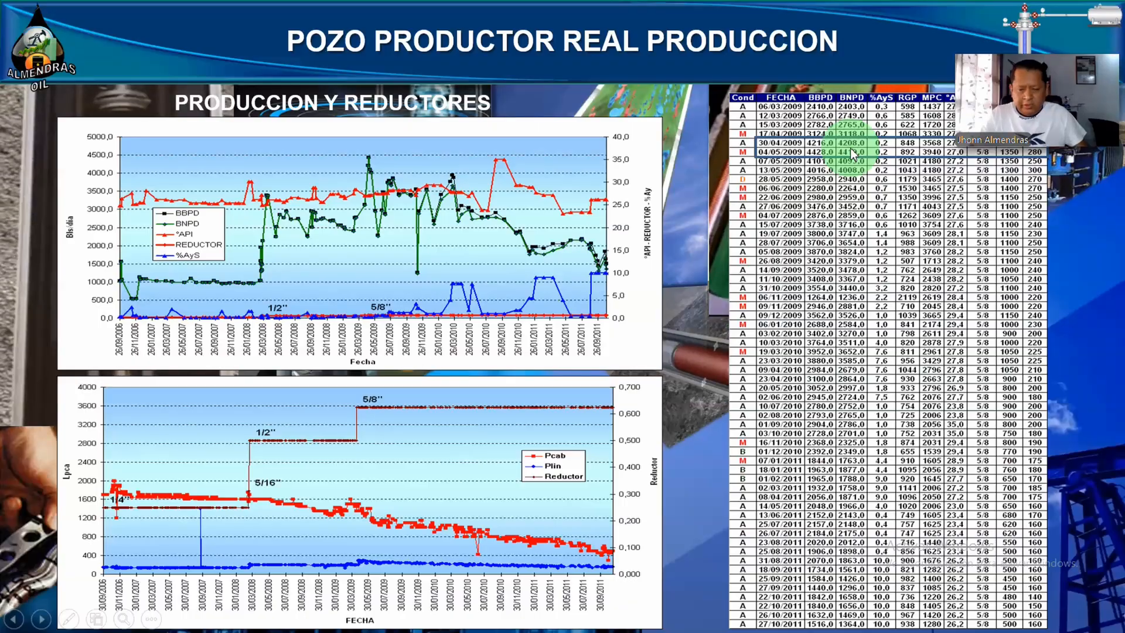
key(Escape)
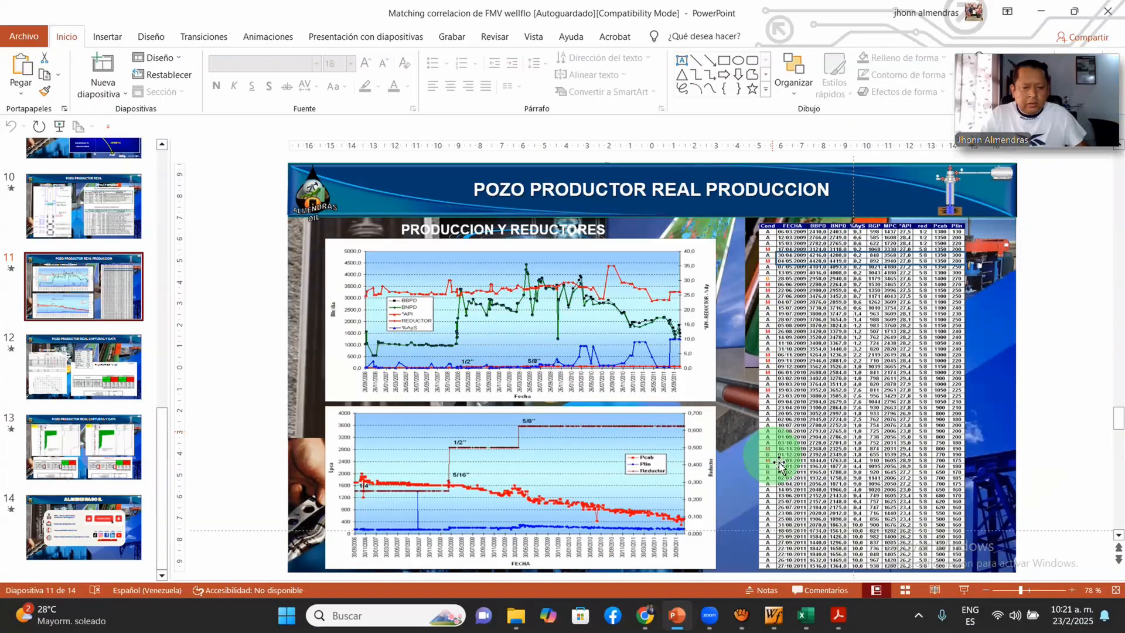
click(773, 616)
Step: Enter a survey oil rate of 4208 STB/d, checking the production slide in PowerPoint
click(275, 199)
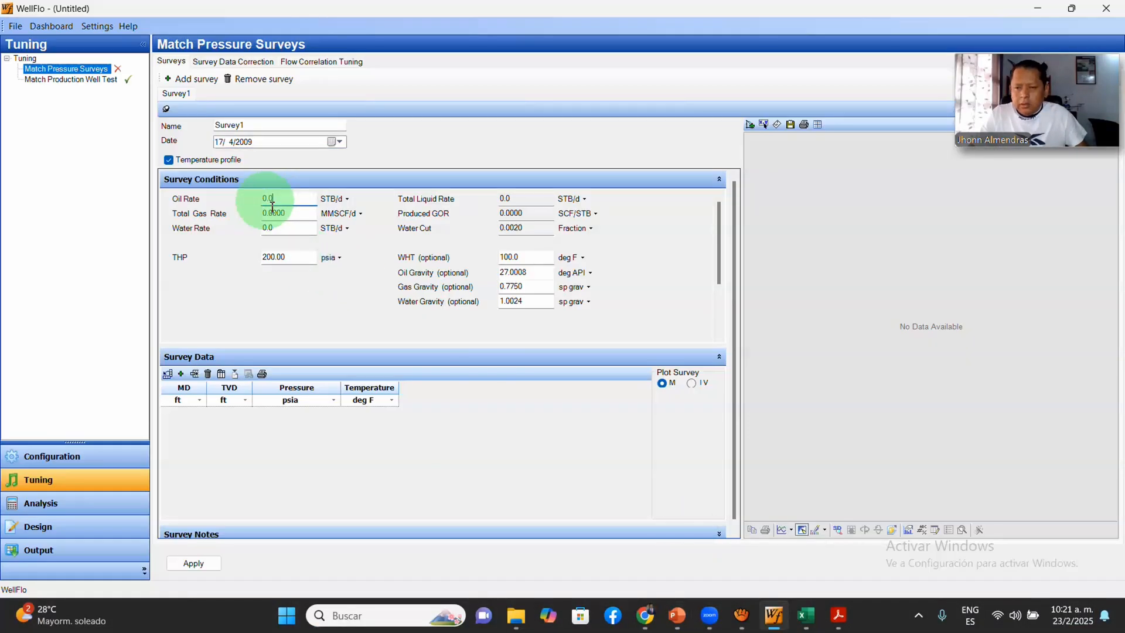
text(4)
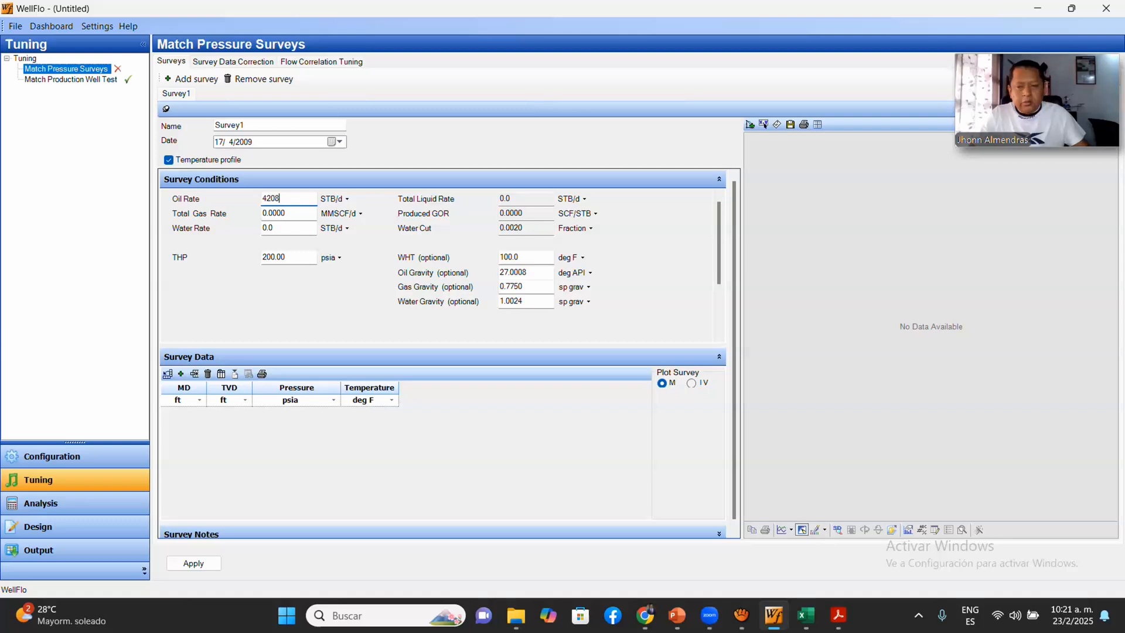
text(208)
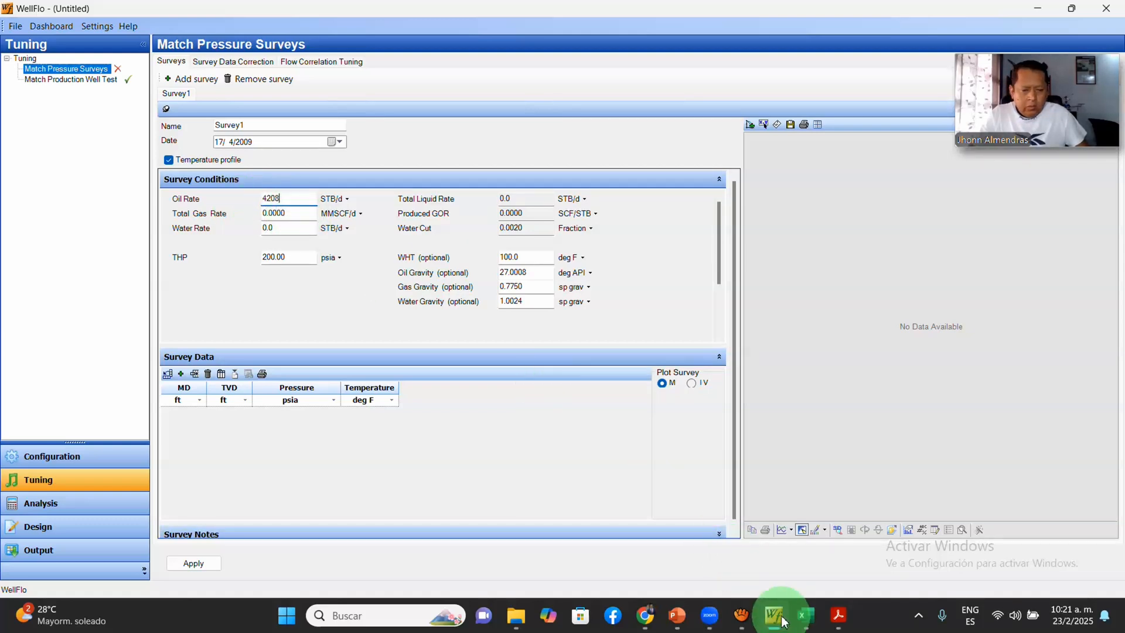
click(808, 616)
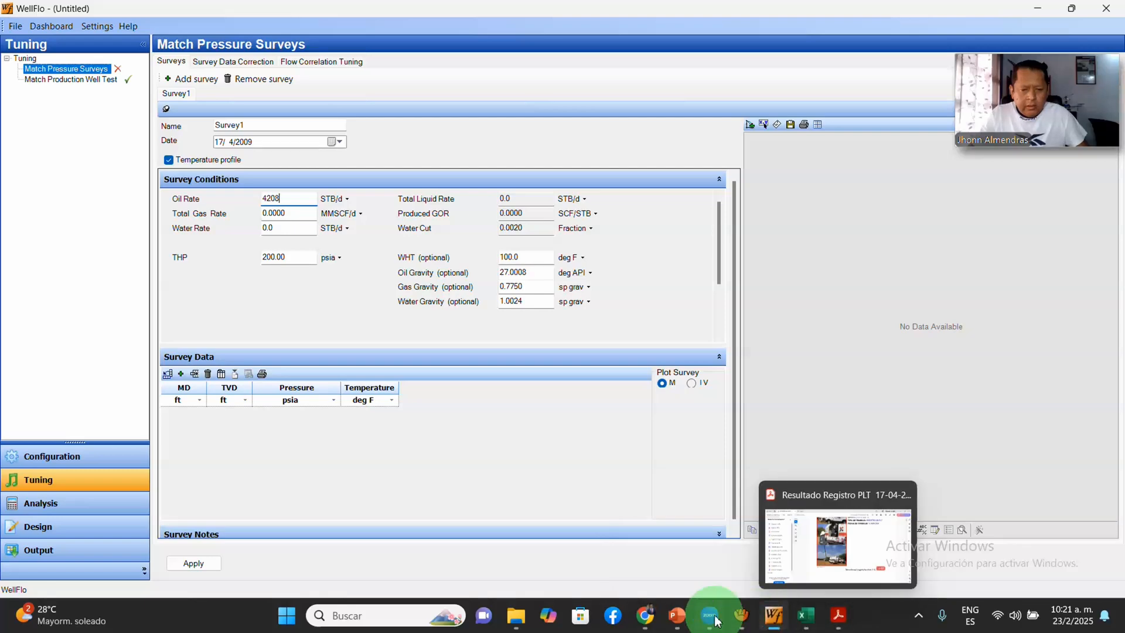
click(679, 616)
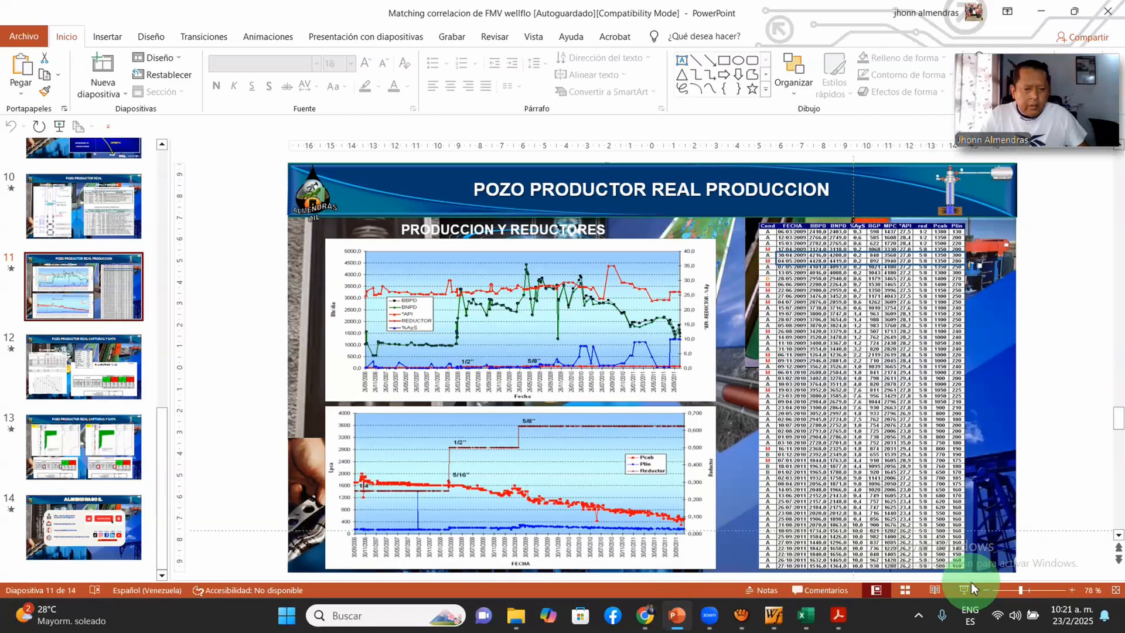
click(966, 592)
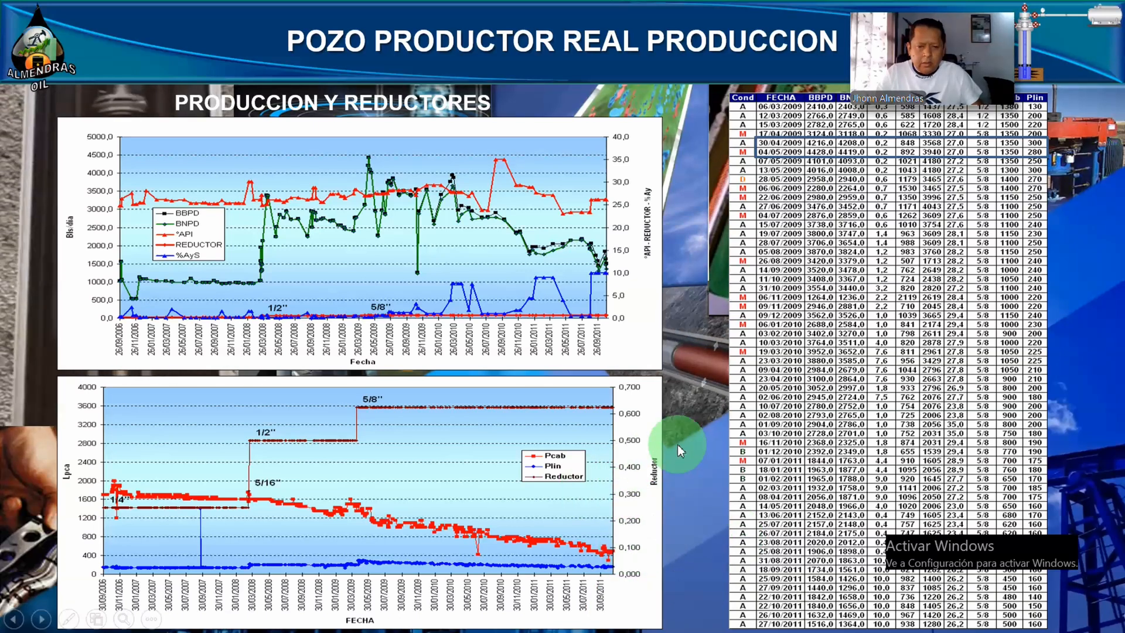
right_click(717, 449)
click(732, 432)
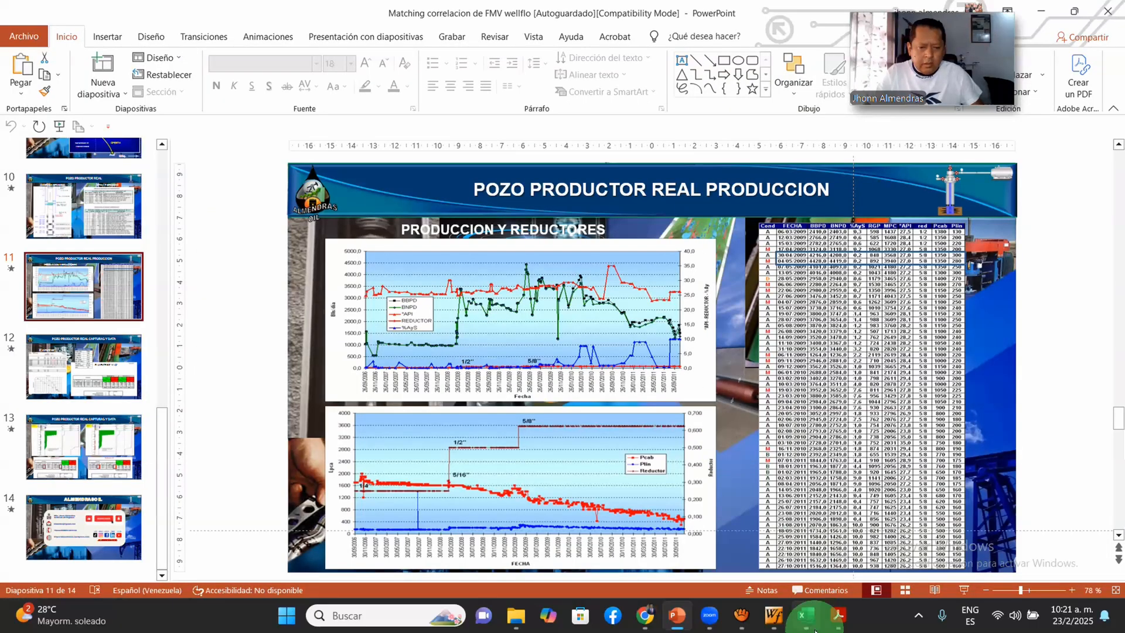
click(773, 615)
Step: Enter total gas rate 3.568 MMSCF/d and water rate 8 STB/d
key(Tab)
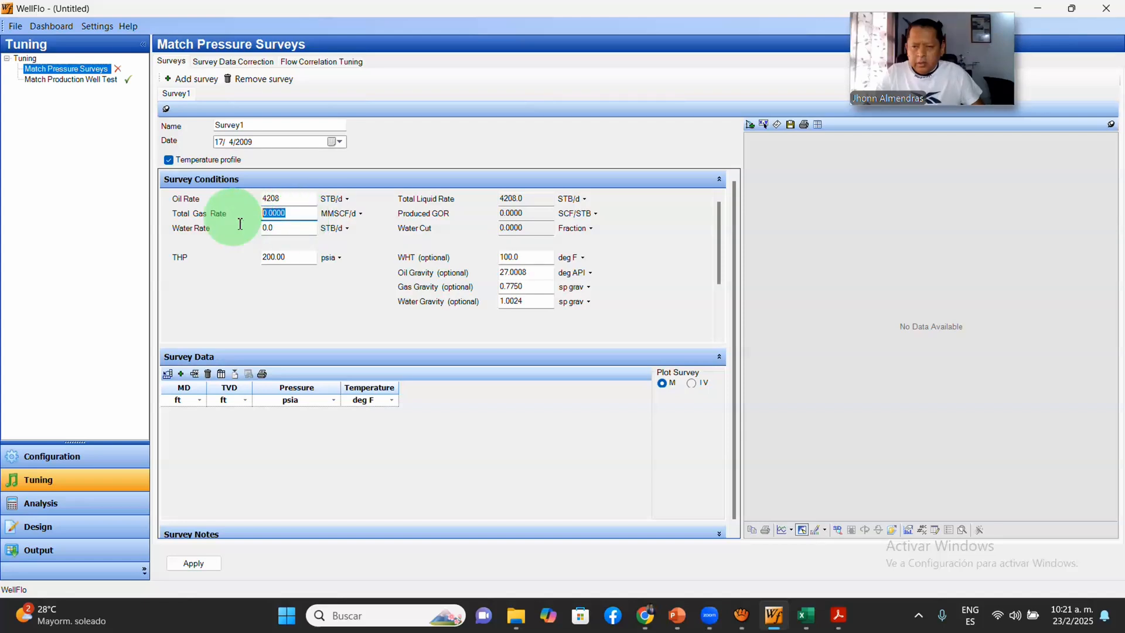
text(3.568)
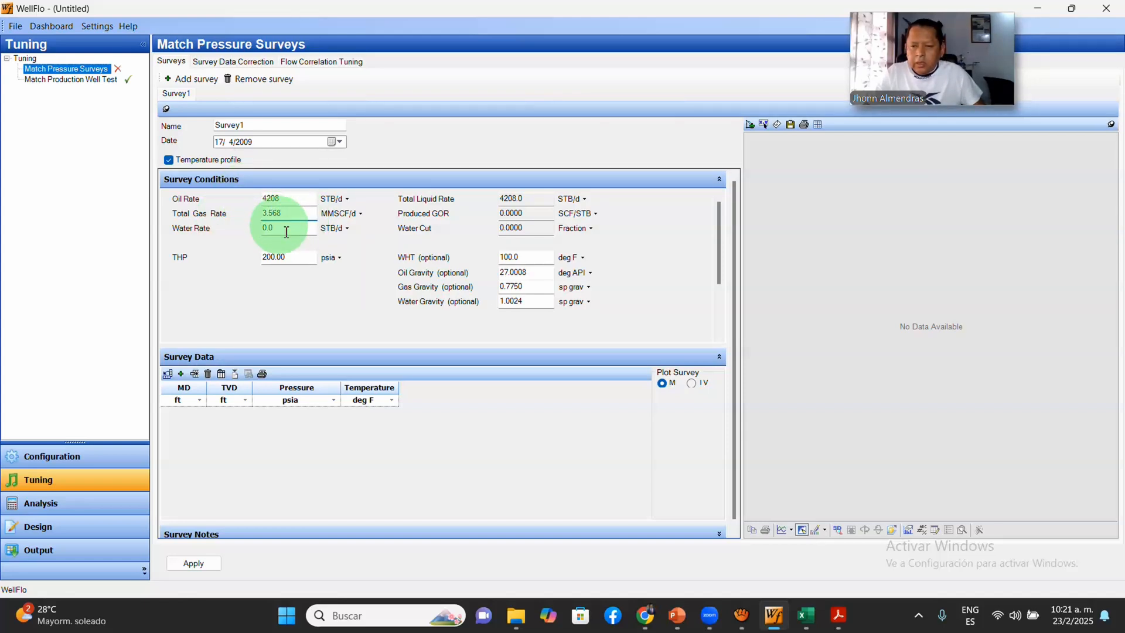
key(Tab)
text(8)
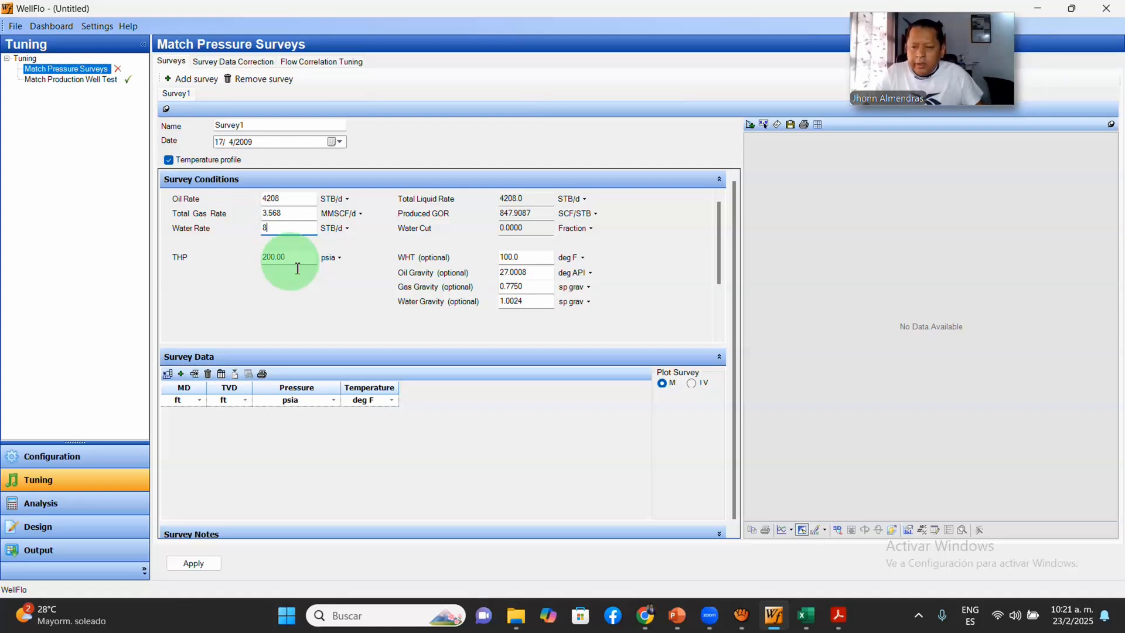
key(Tab)
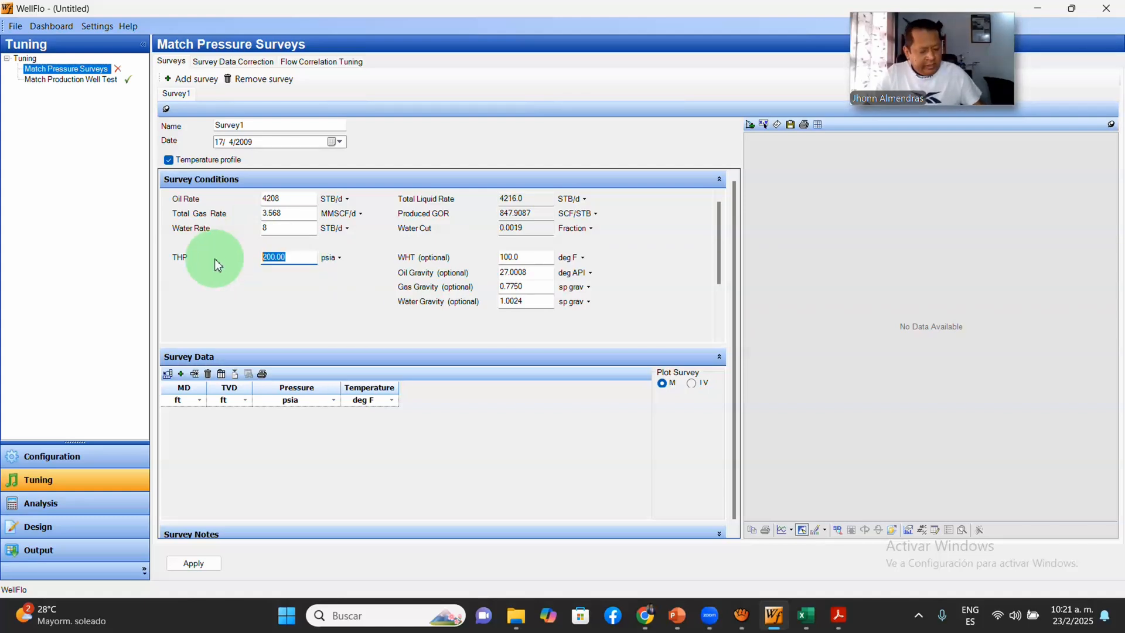
click(675, 619)
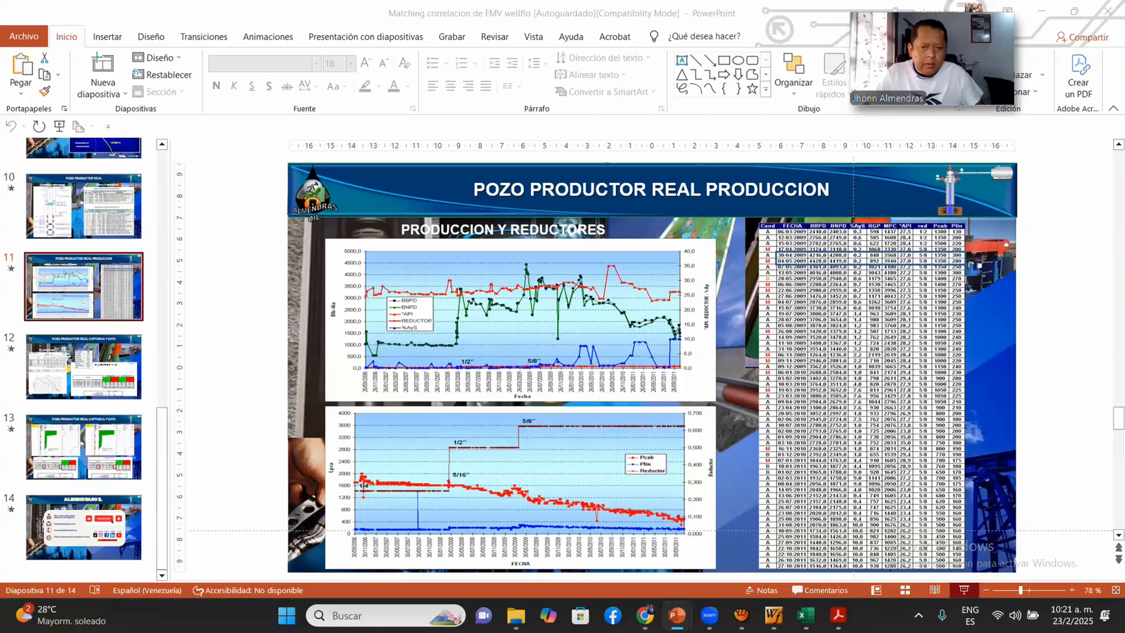
Step: Recheck production slide 11 in slide show, then enter 1350 psia as Survey1's THP in WellFlo
click(964, 590)
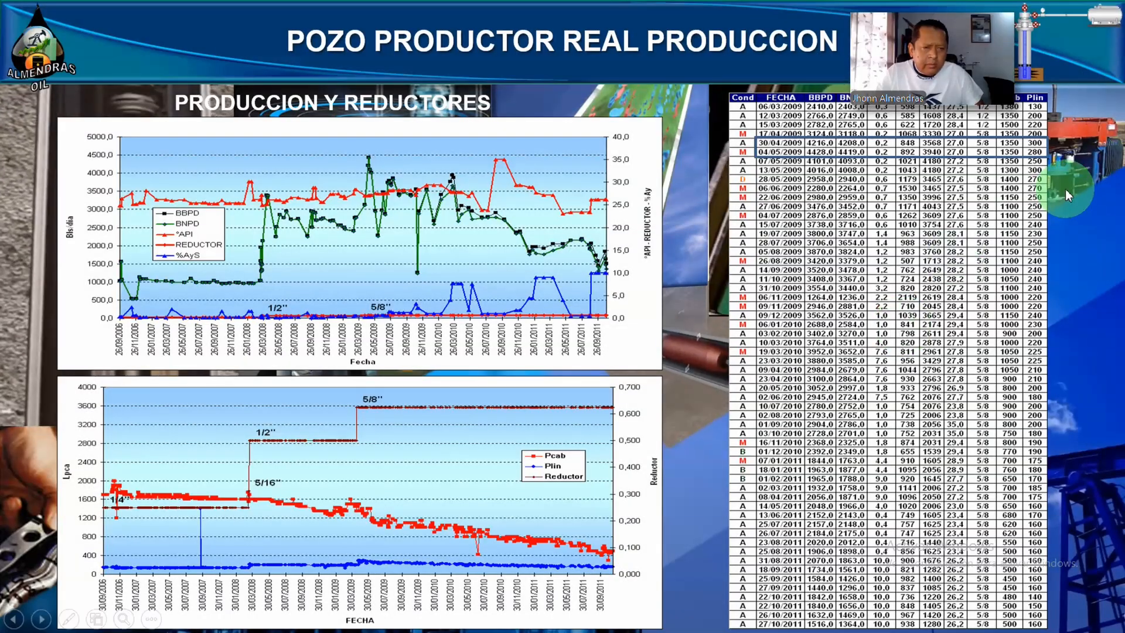
key(Escape)
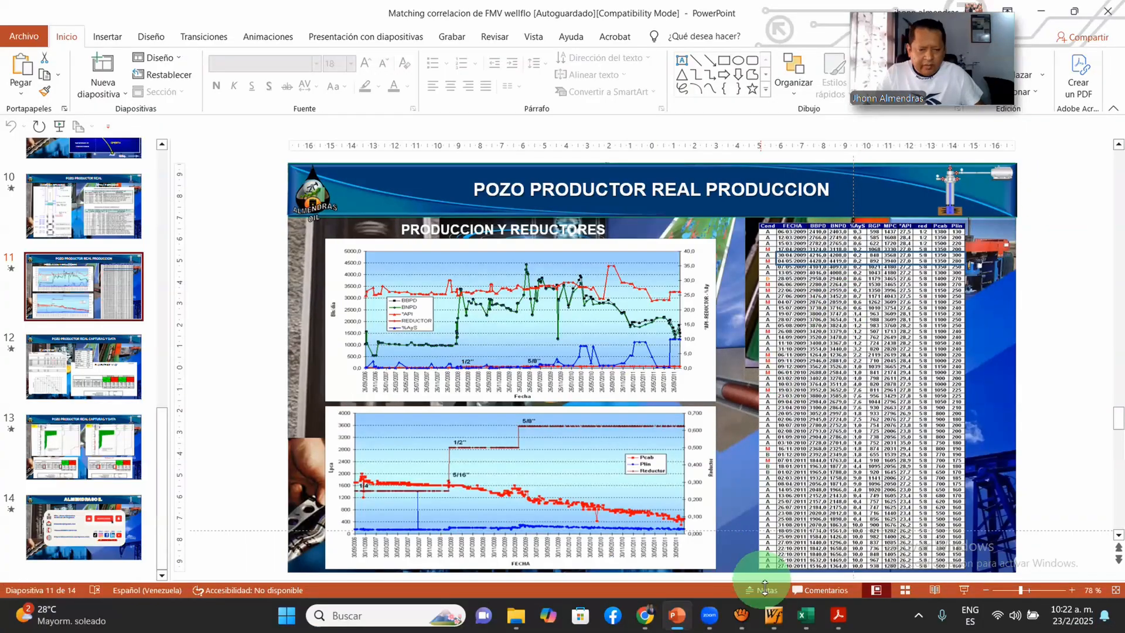
click(773, 614)
text(1350)
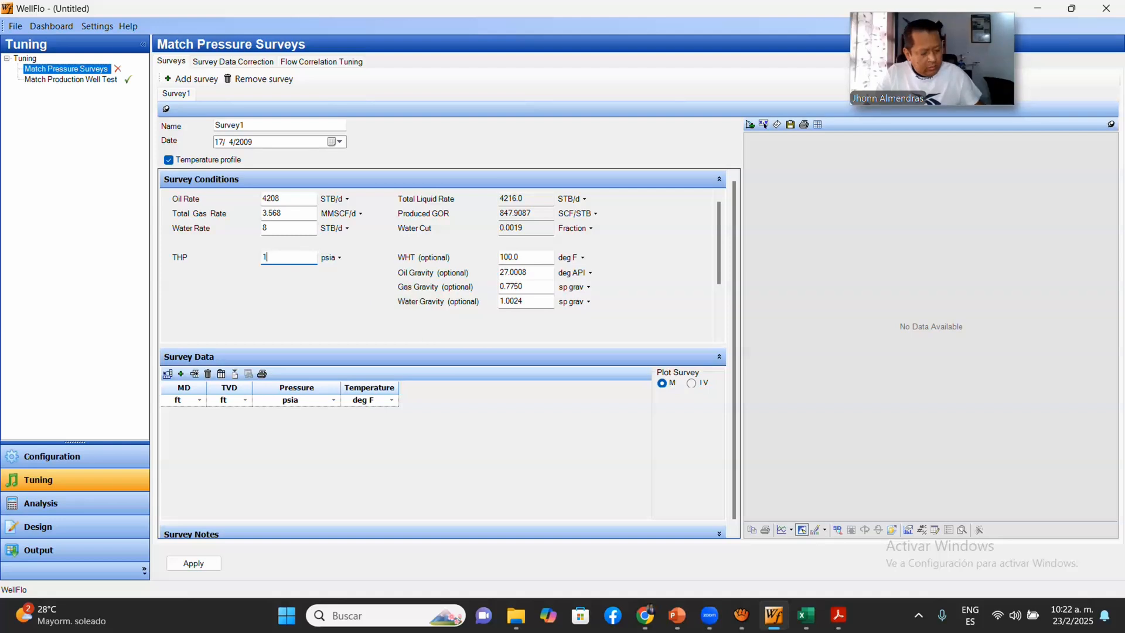
Step: Enter 220 °F as the wellhead temperature and add eight empty rows to the survey table
click(527, 259)
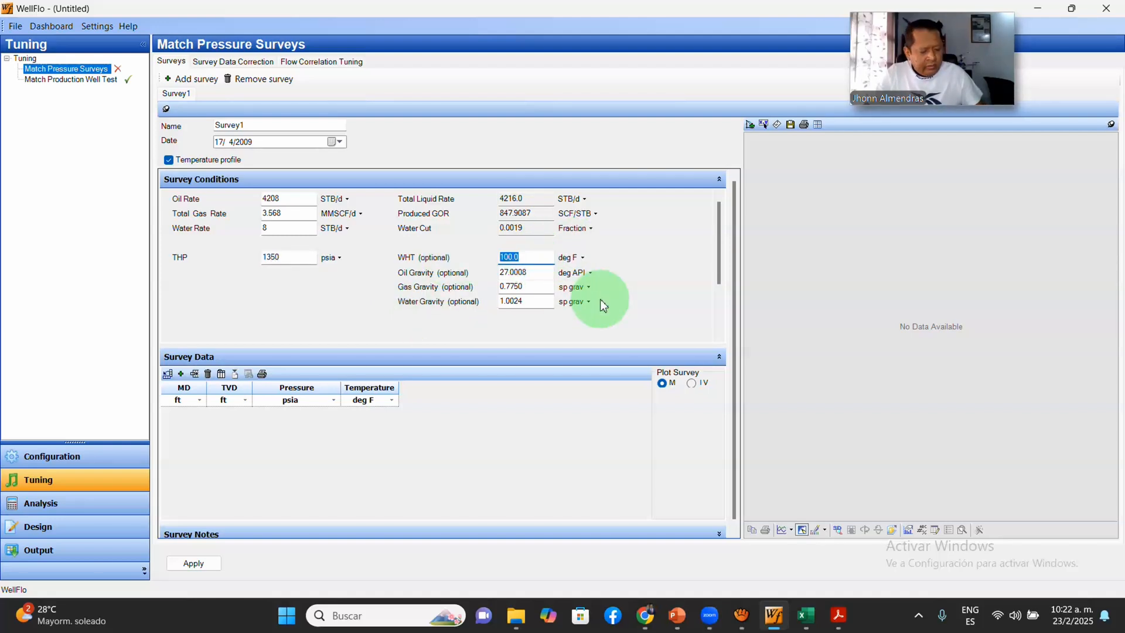
text(220)
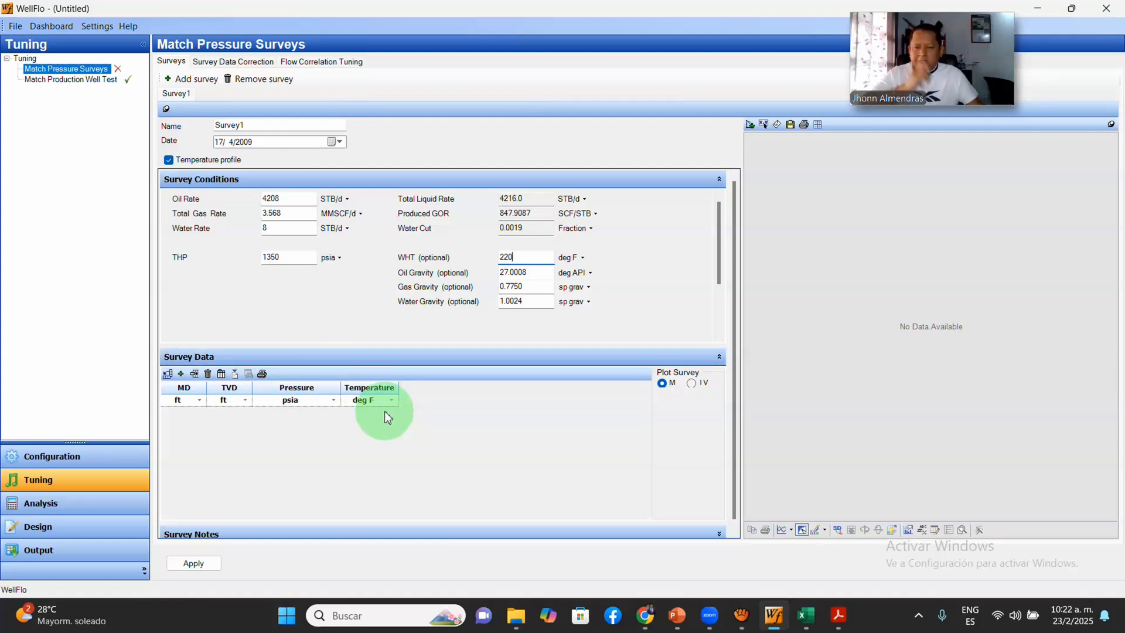
click(180, 374)
click(181, 374)
click(180, 374)
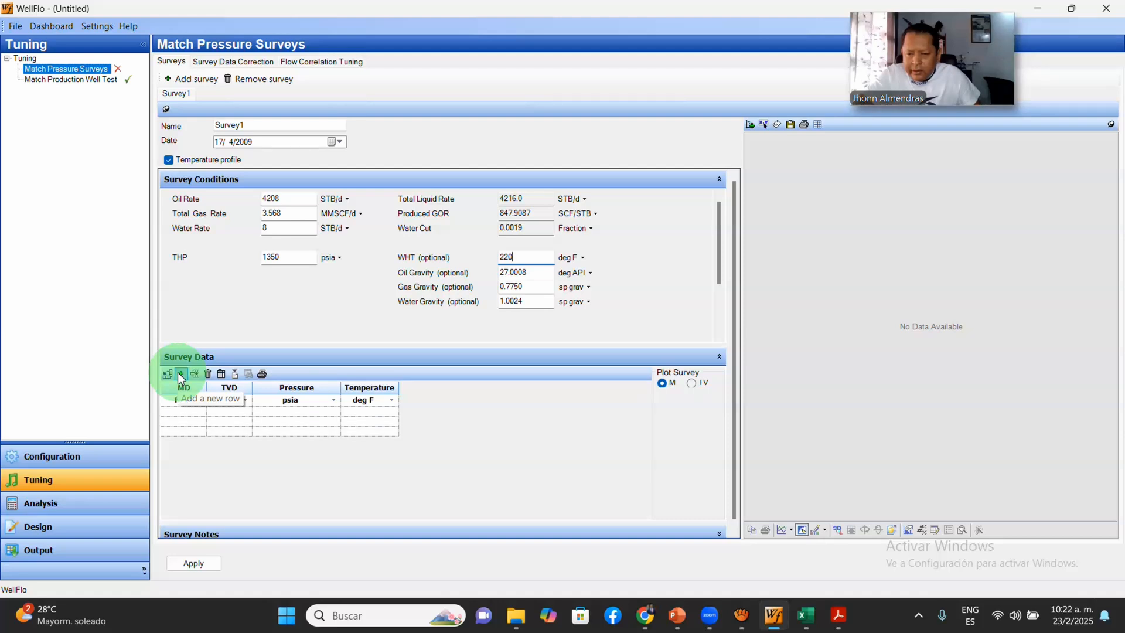
click(180, 374)
click(181, 374)
click(181, 373)
click(180, 374)
click(181, 374)
click(181, 374)
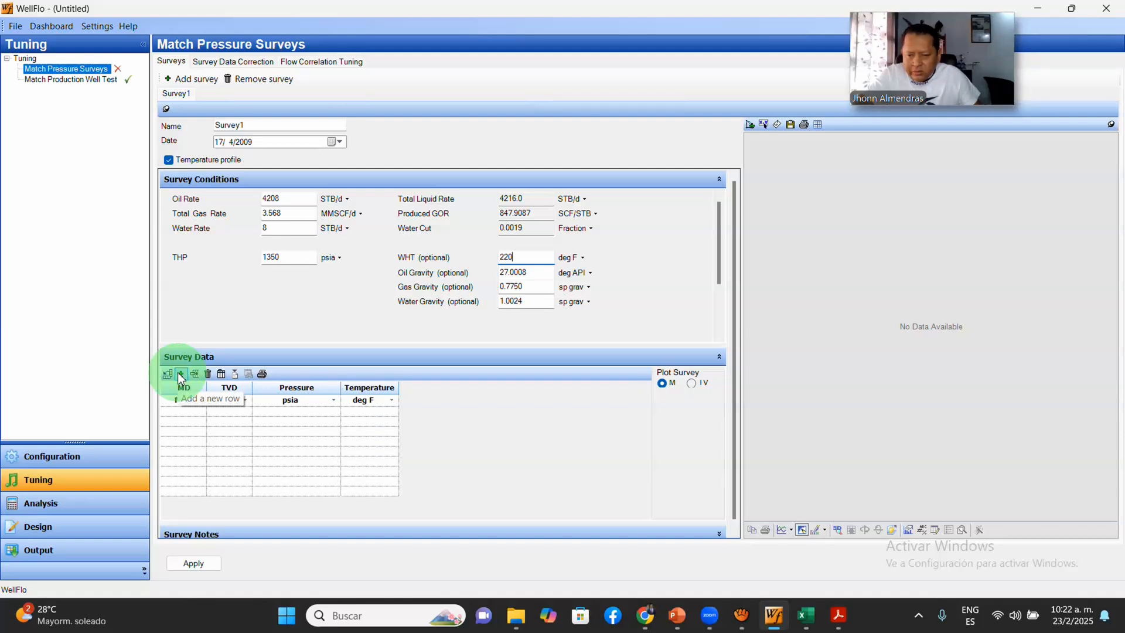
click(180, 374)
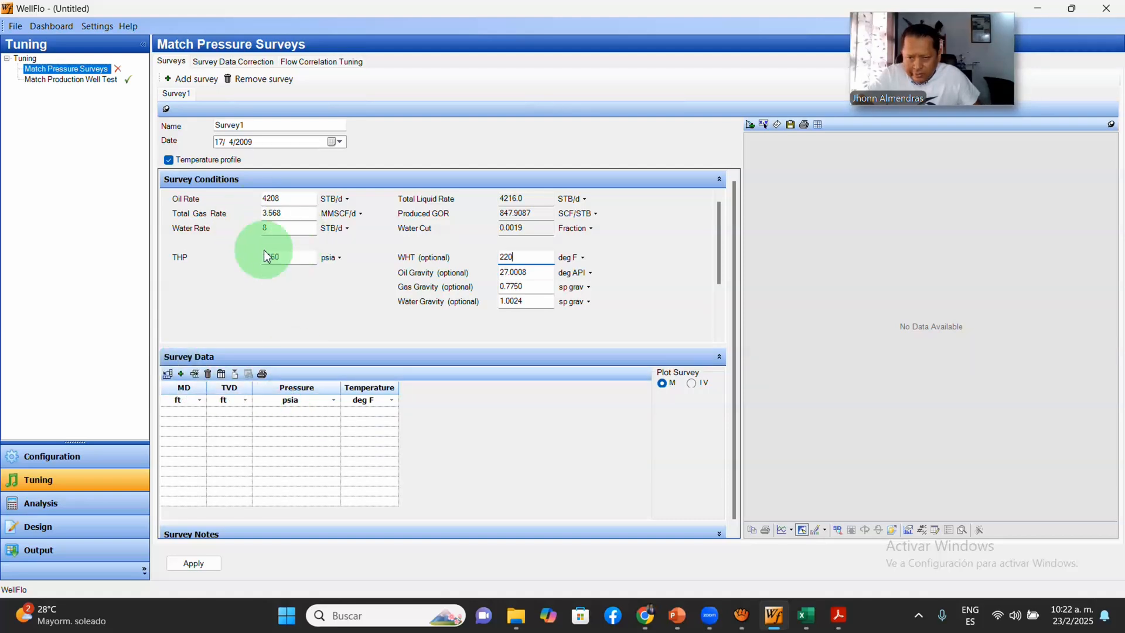
click(181, 373)
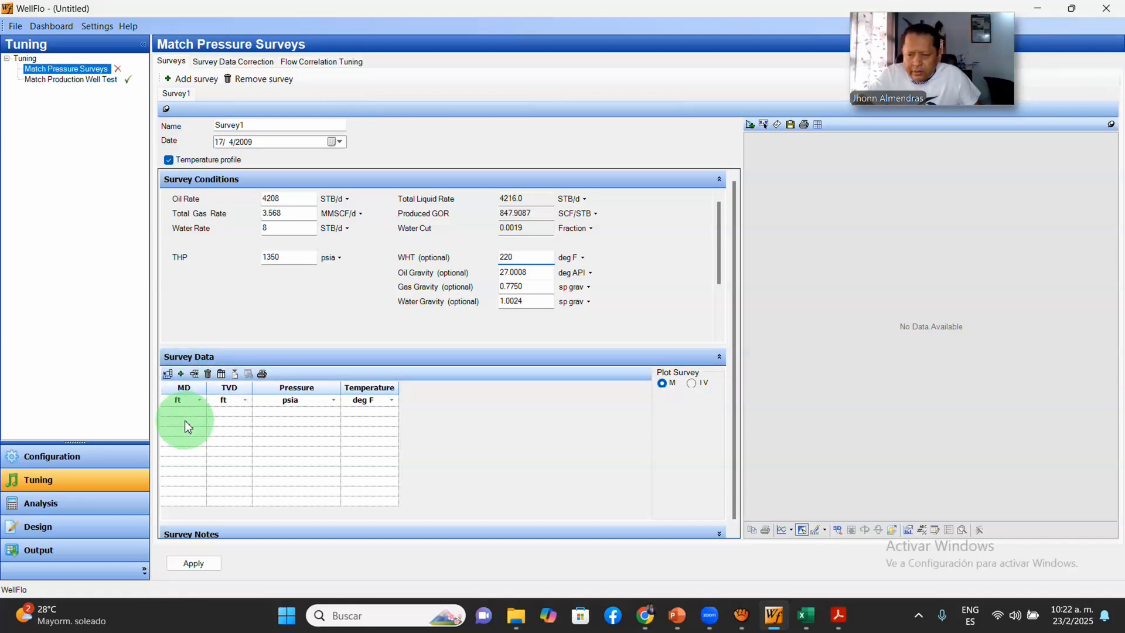
Step: Delete survey data rows until the table is back to a single row at 0.00 ft
click(208, 375)
click(208, 375)
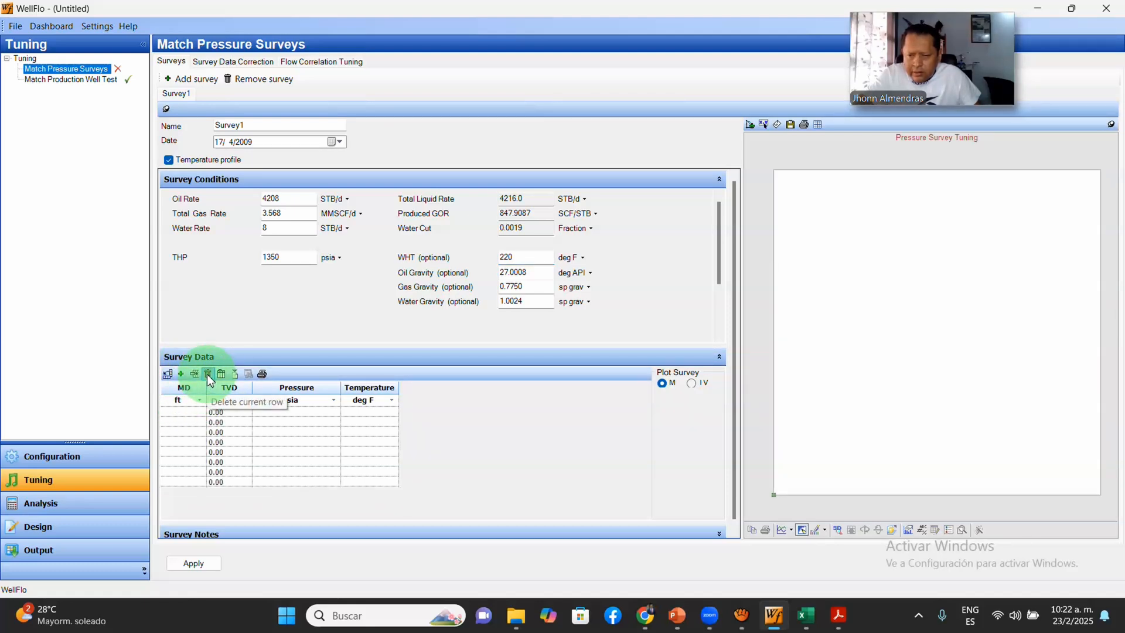
click(208, 375)
click(208, 375)
click(207, 374)
click(207, 374)
click(207, 374)
click(207, 374)
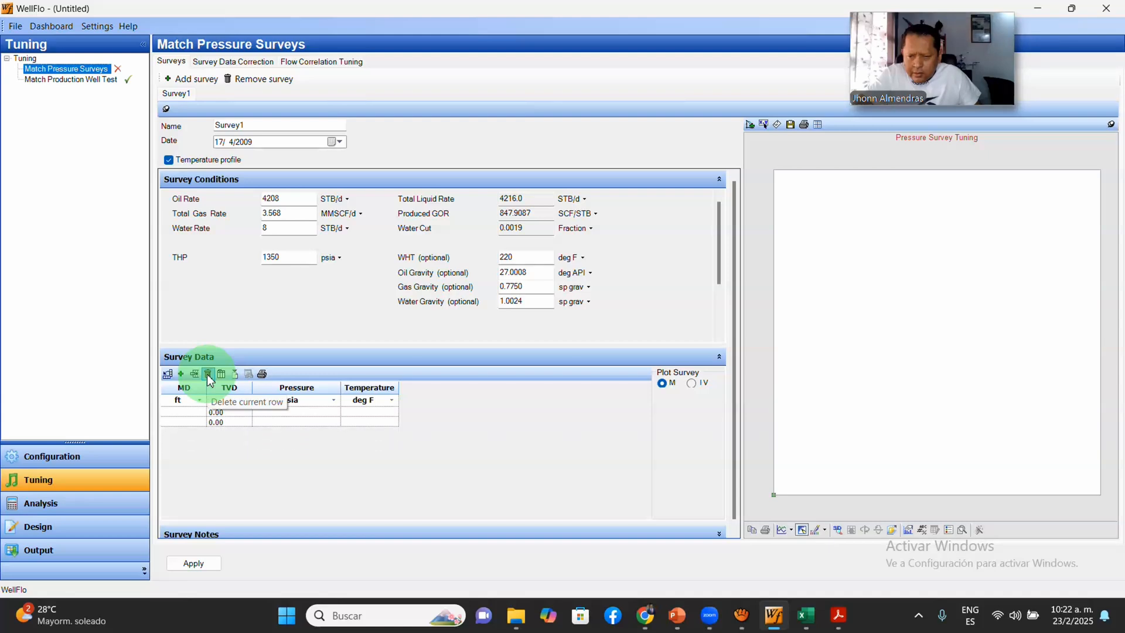
click(207, 374)
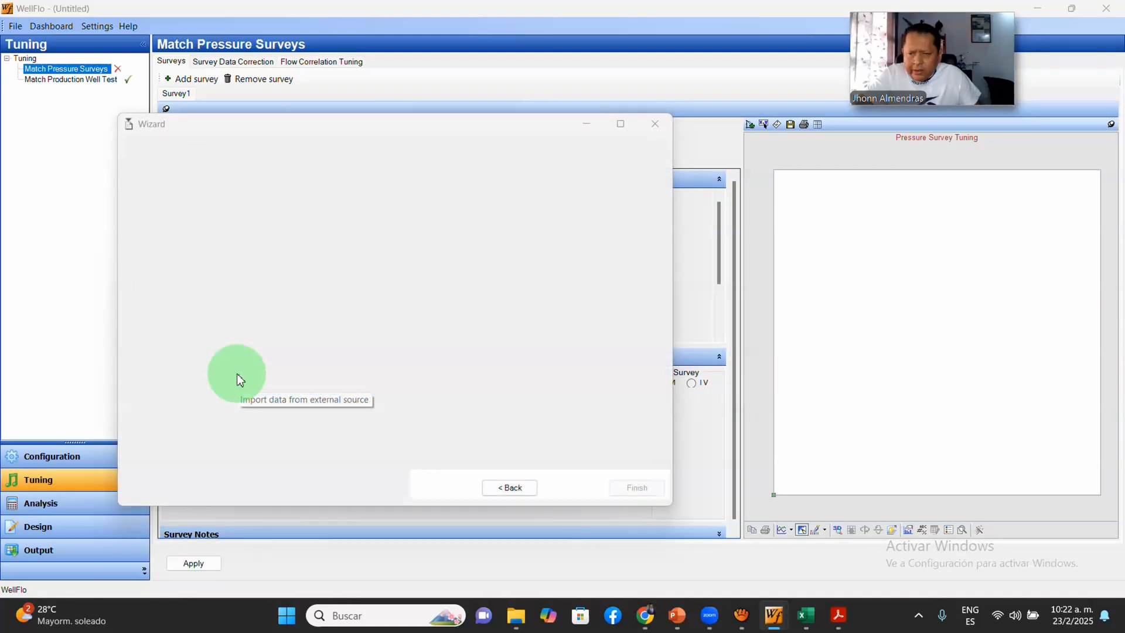
Step: Open the SURVEY workbook in the import wizard and select its survey data worksheet
double_click(293, 345)
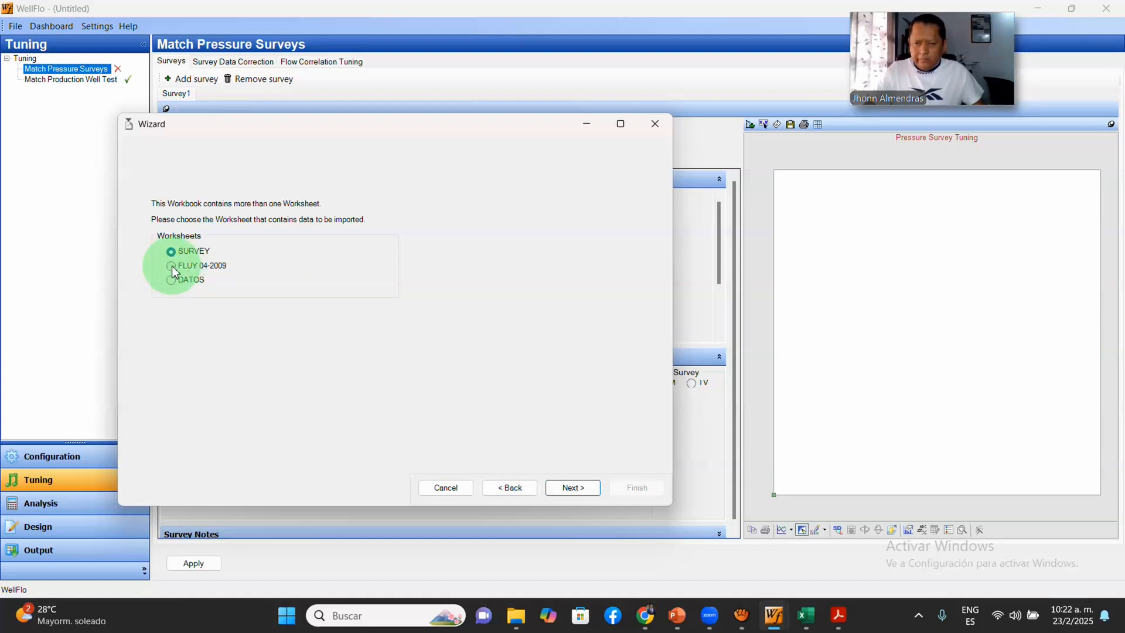
click(171, 267)
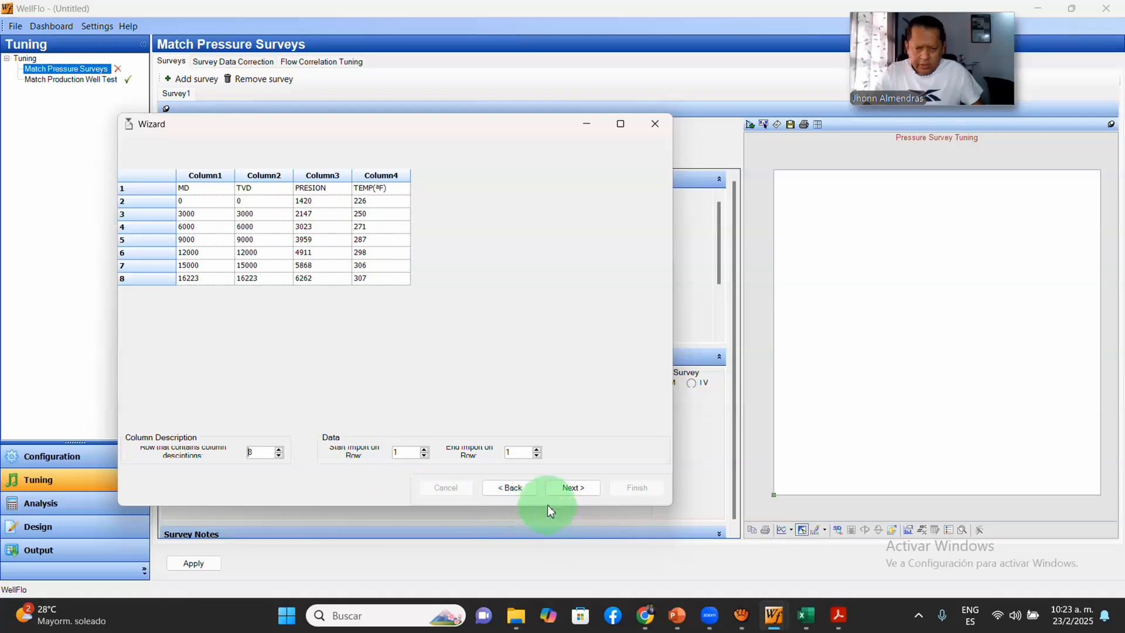
click(574, 489)
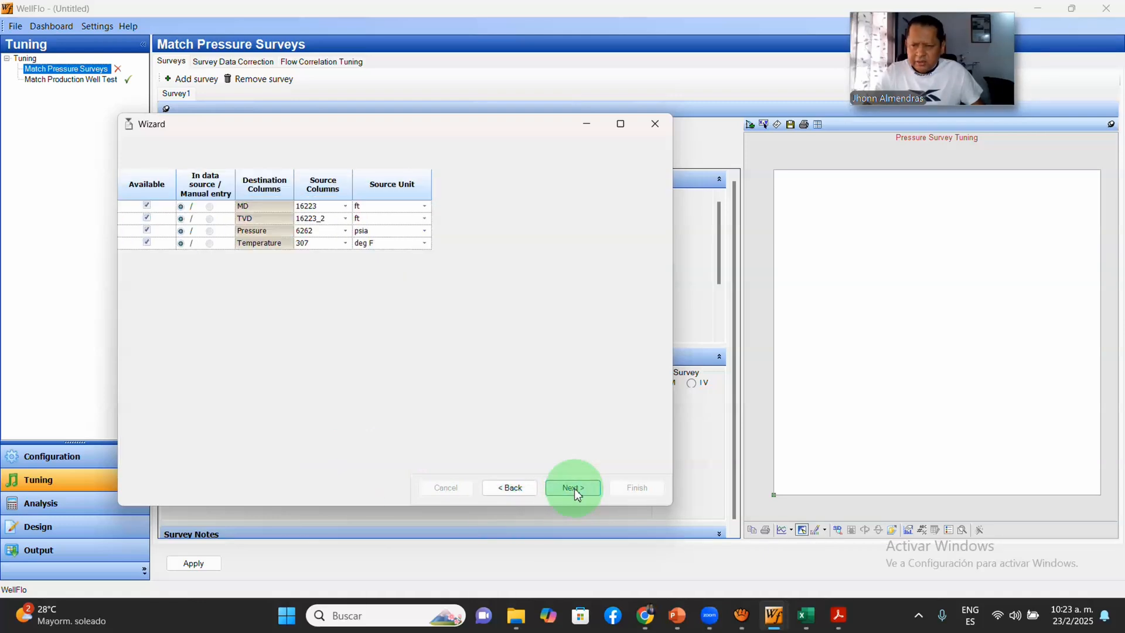
click(573, 489)
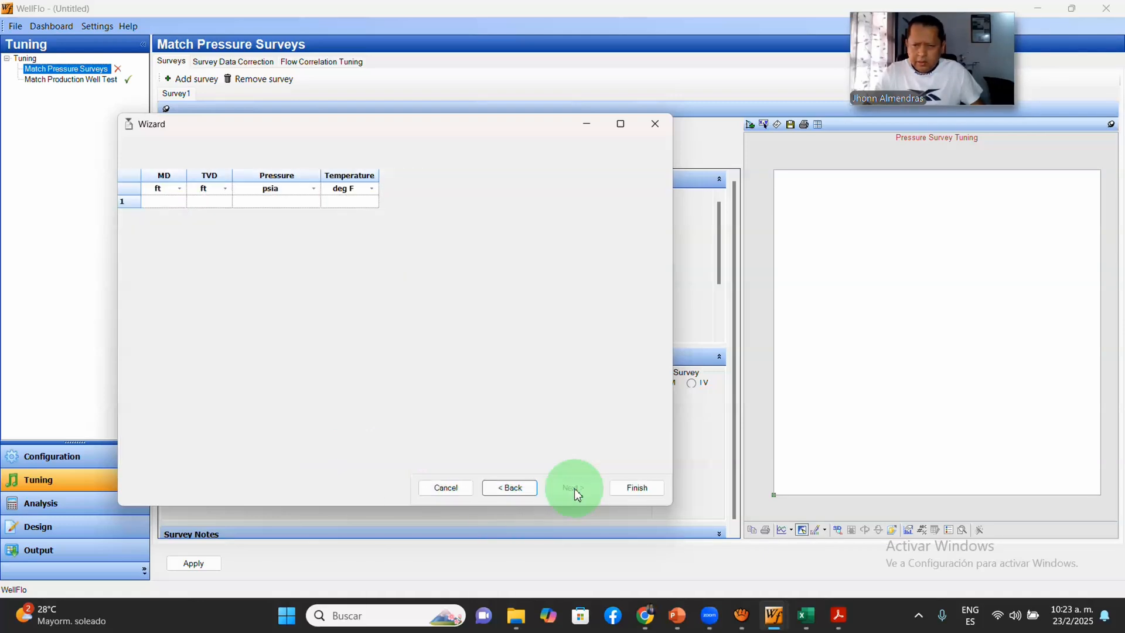
click(505, 488)
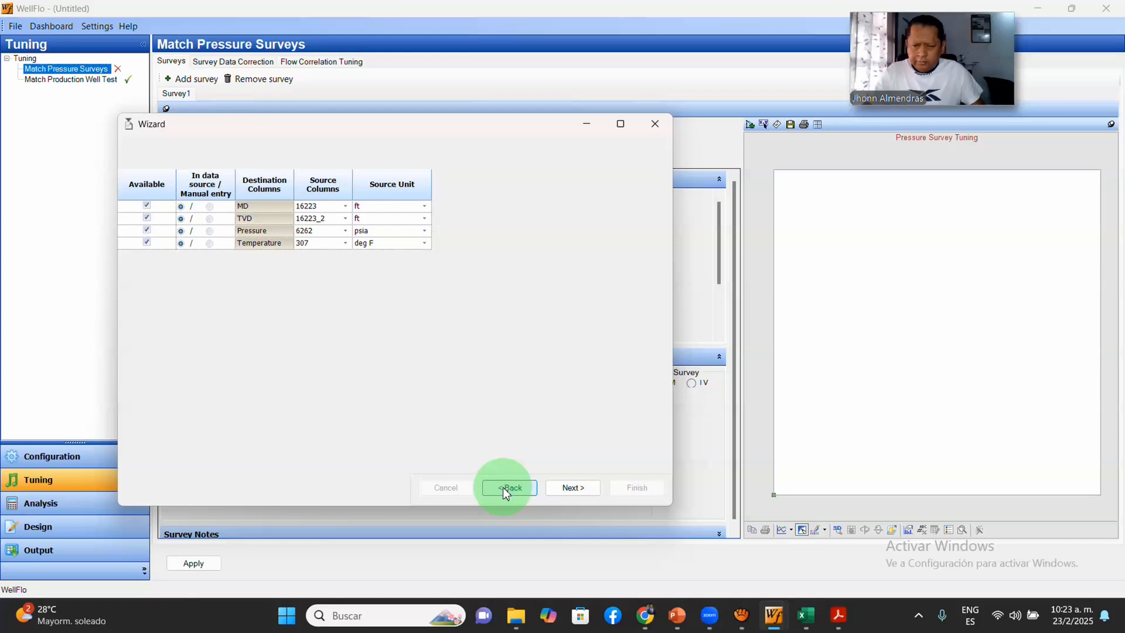
click(503, 488)
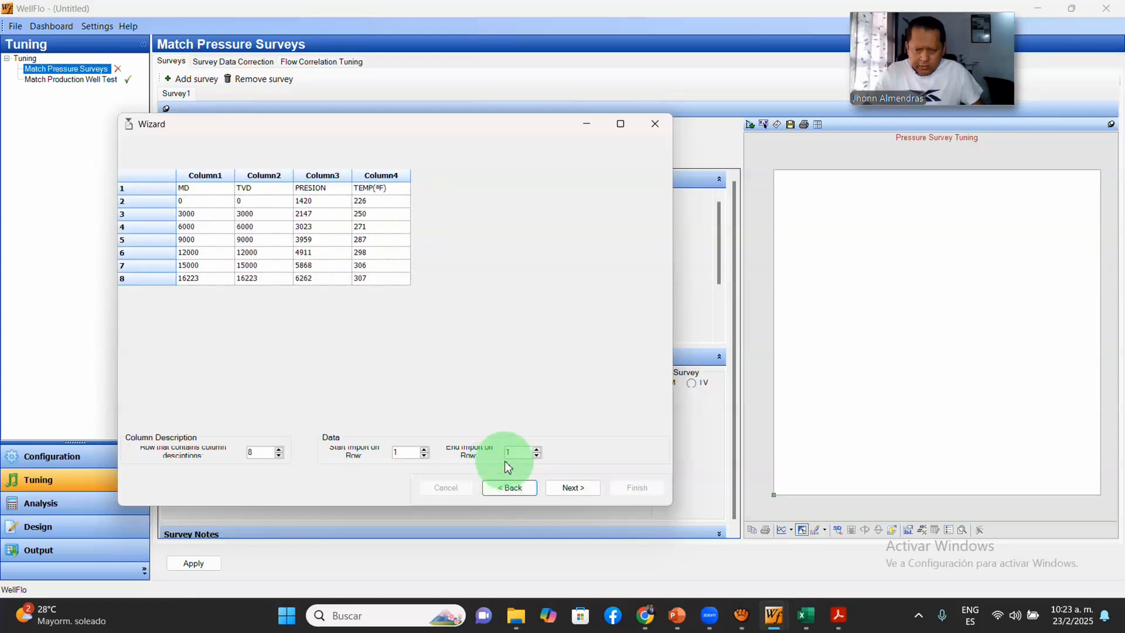
Step: Raise the end import row and map the MD, TVD, pressure and temperature columns with units. Finish the import to get seven points from 0 to 16223 ft
click(538, 455)
double_click(537, 450)
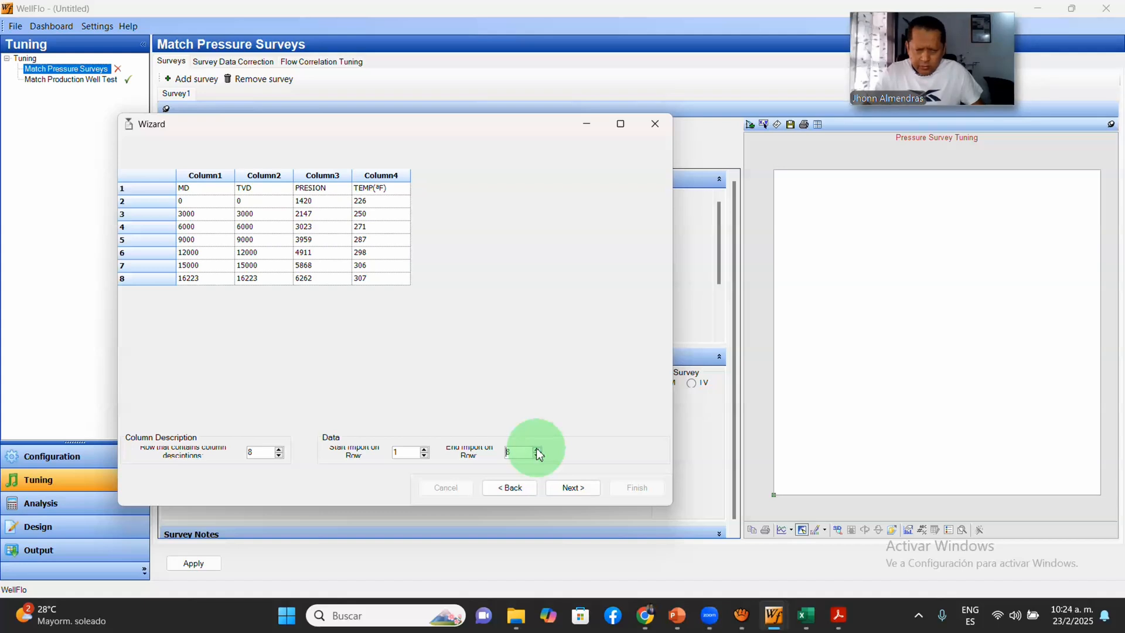
click(564, 488)
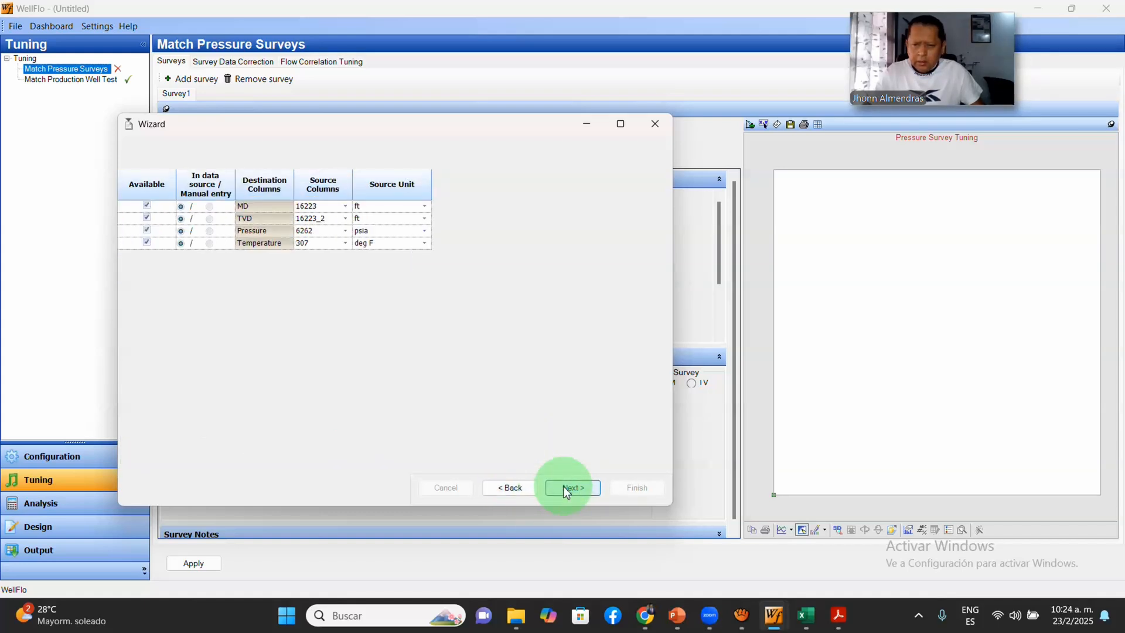
click(564, 487)
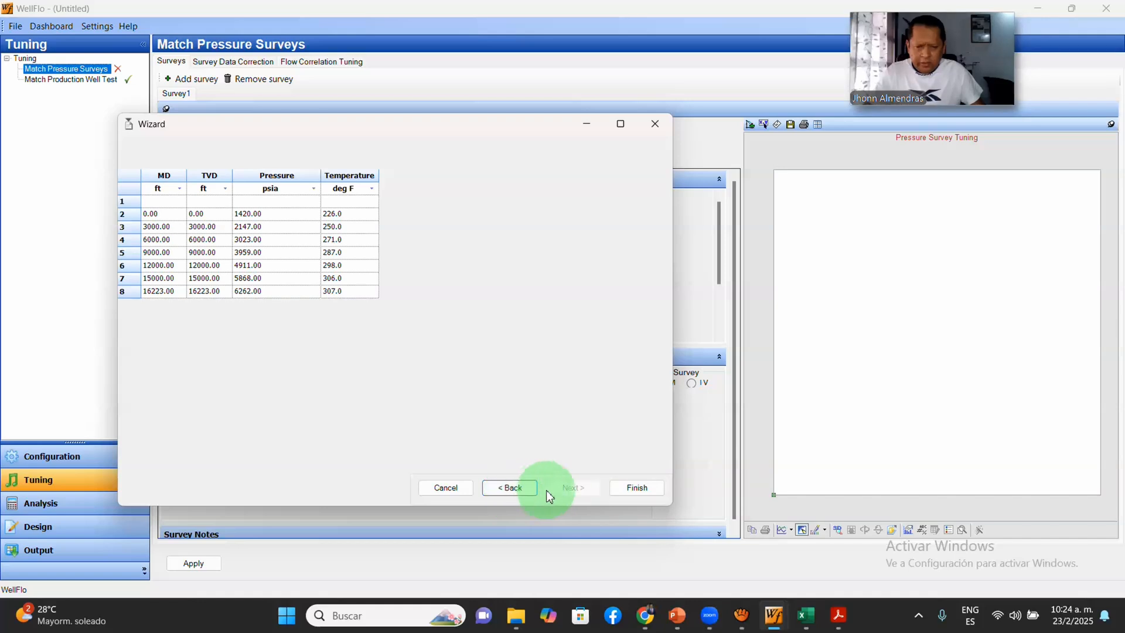
click(640, 489)
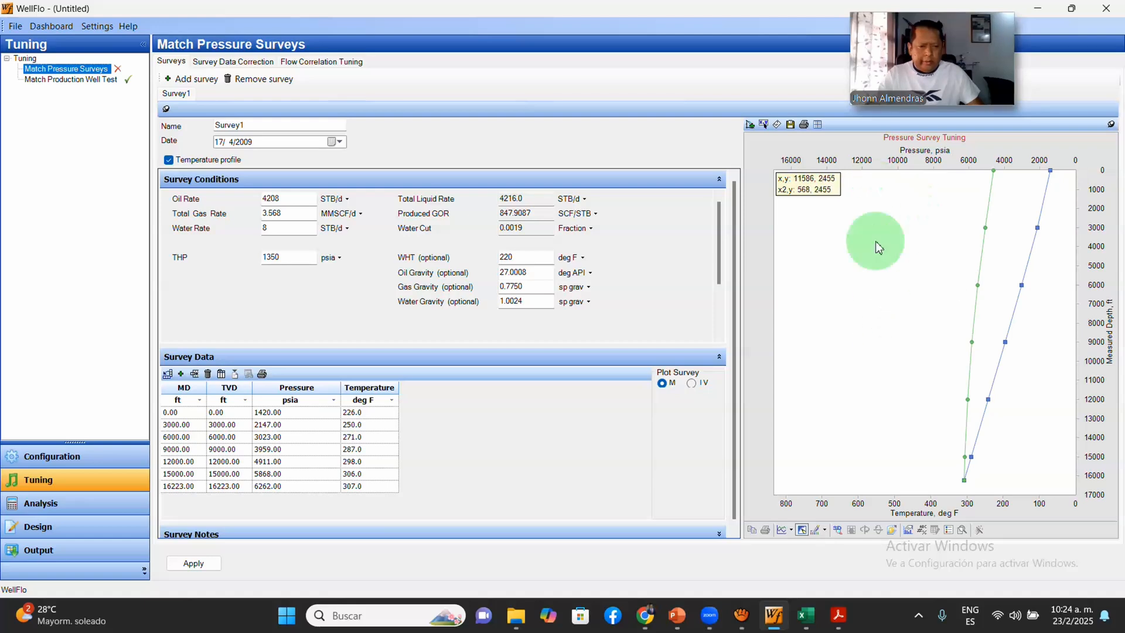
Step: Save the Survey1 changes on the Survey Data Correction page, then go to Flow Correlation Tuning
click(245, 62)
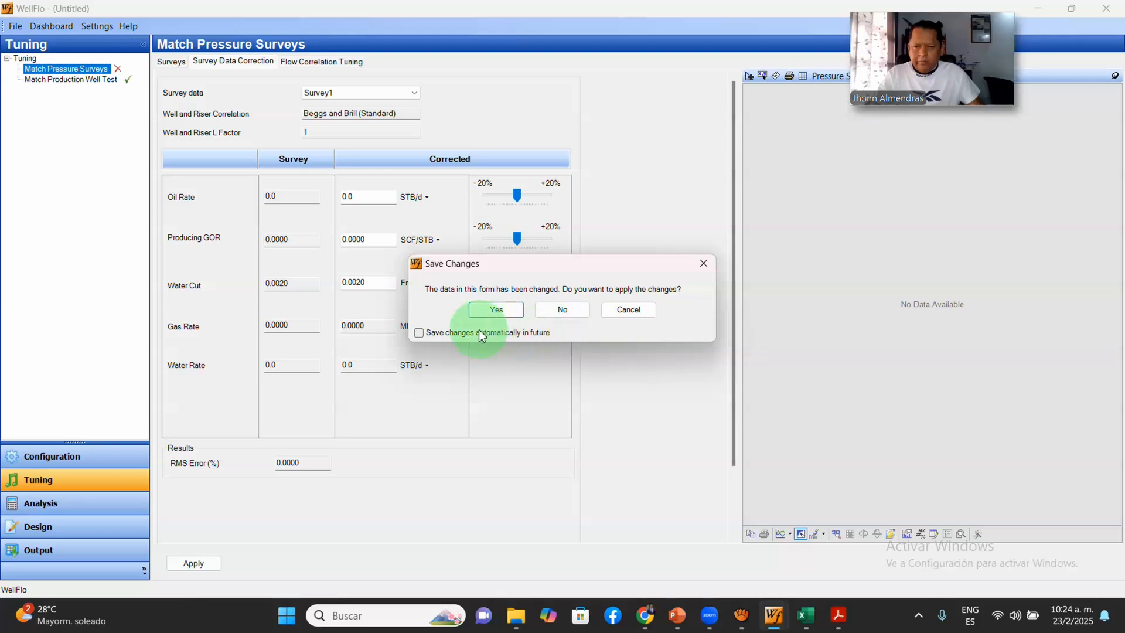
click(509, 310)
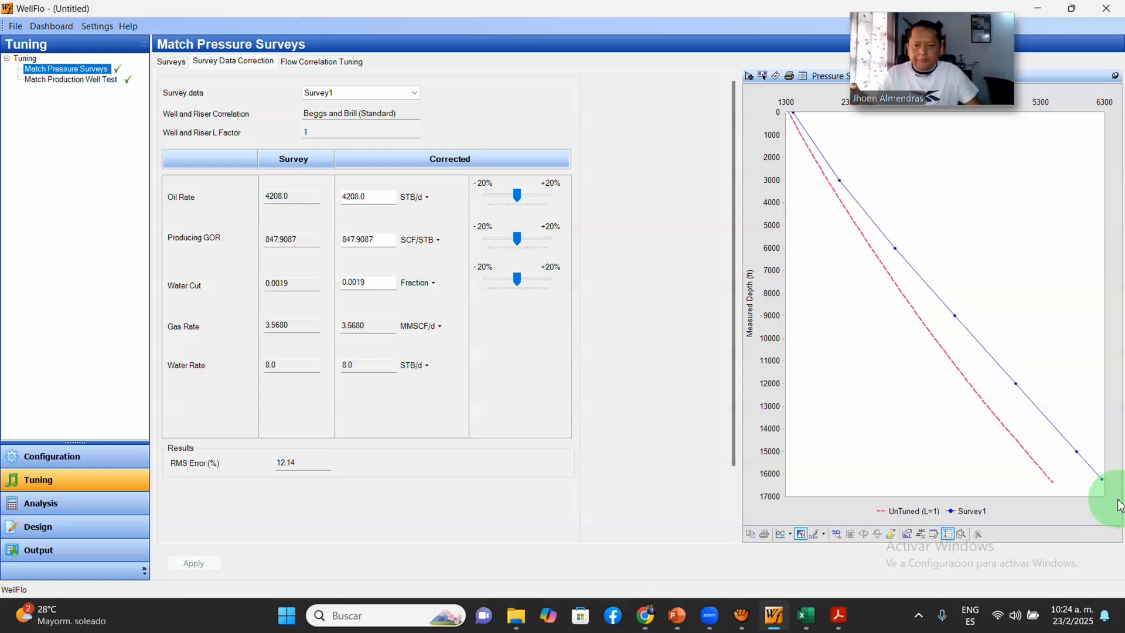
click(321, 63)
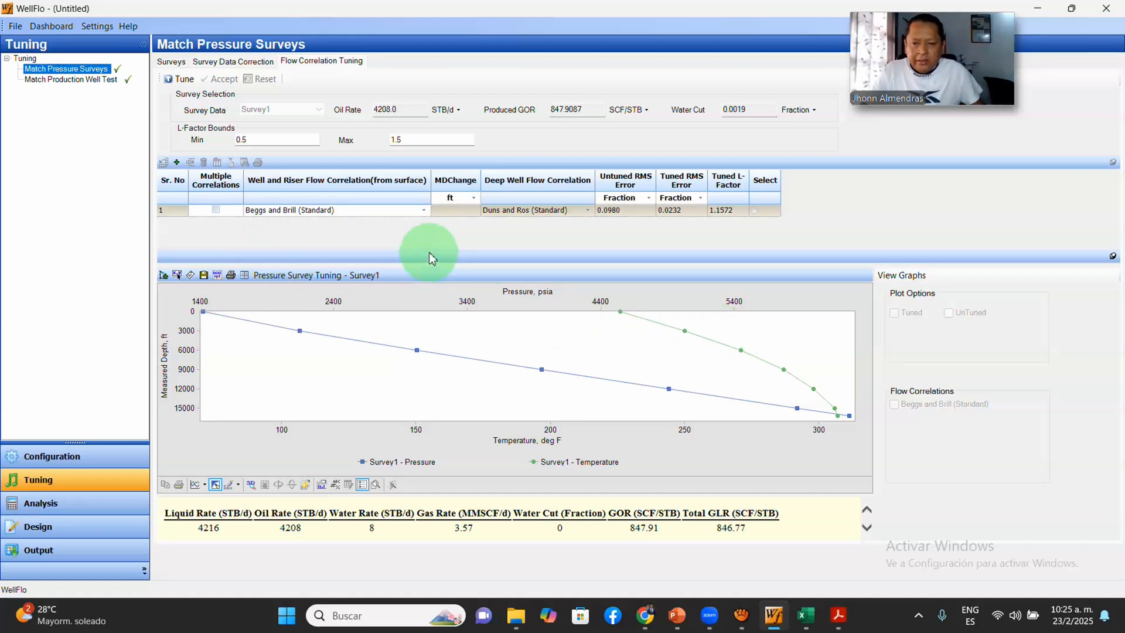
Step: Enlarge the correlation table and add four more rows for a total of five
drag(434, 256, 423, 296)
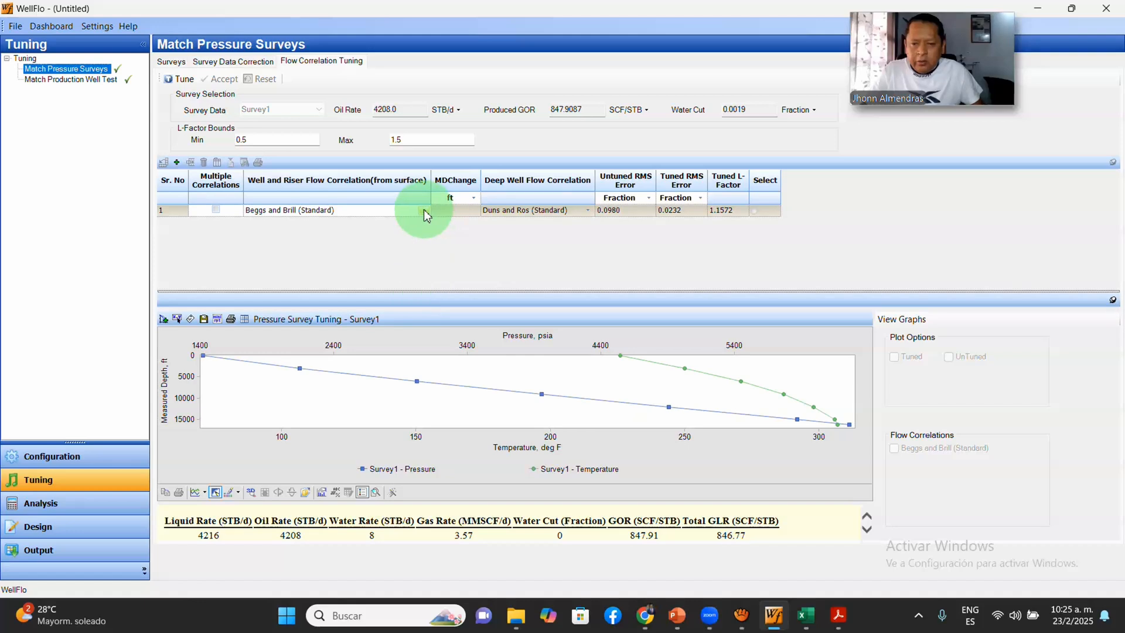
click(177, 163)
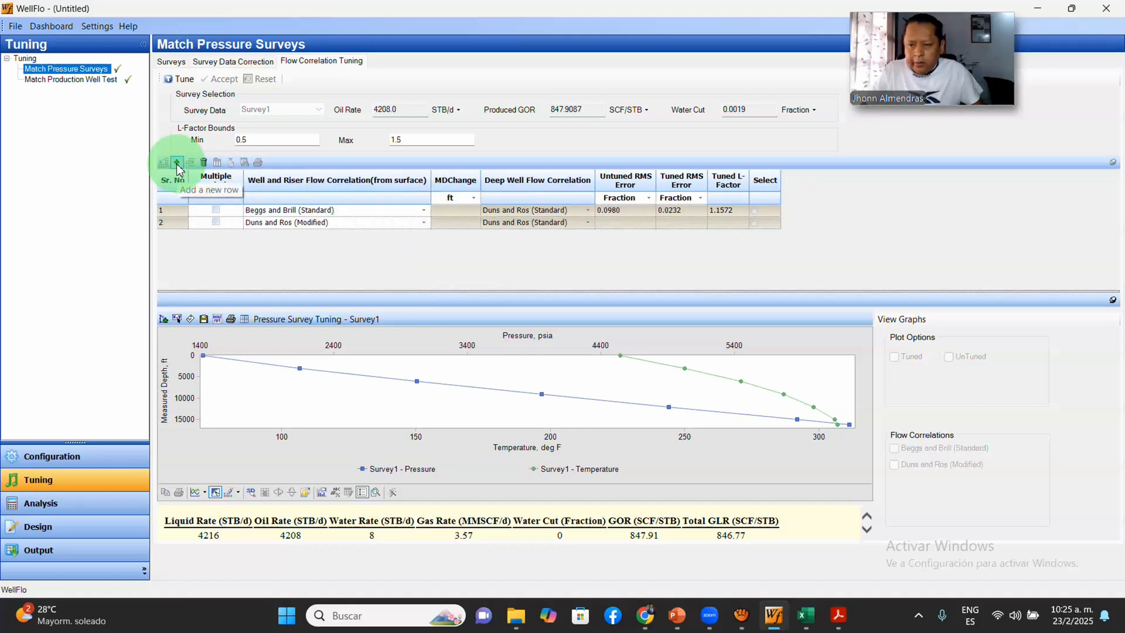
click(177, 162)
click(177, 162)
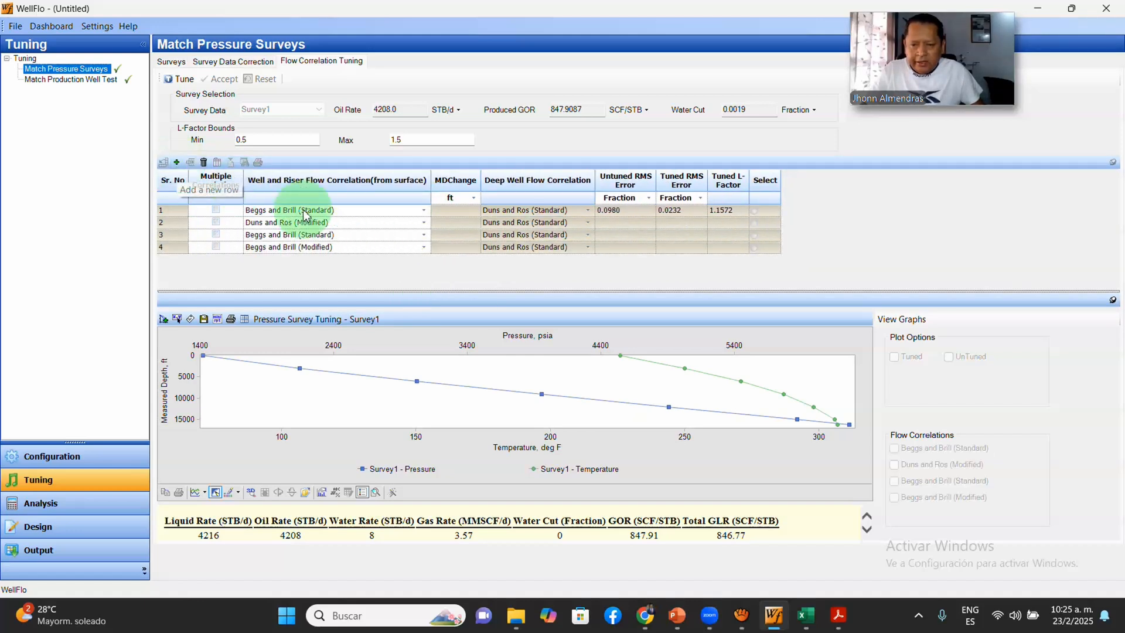
click(177, 162)
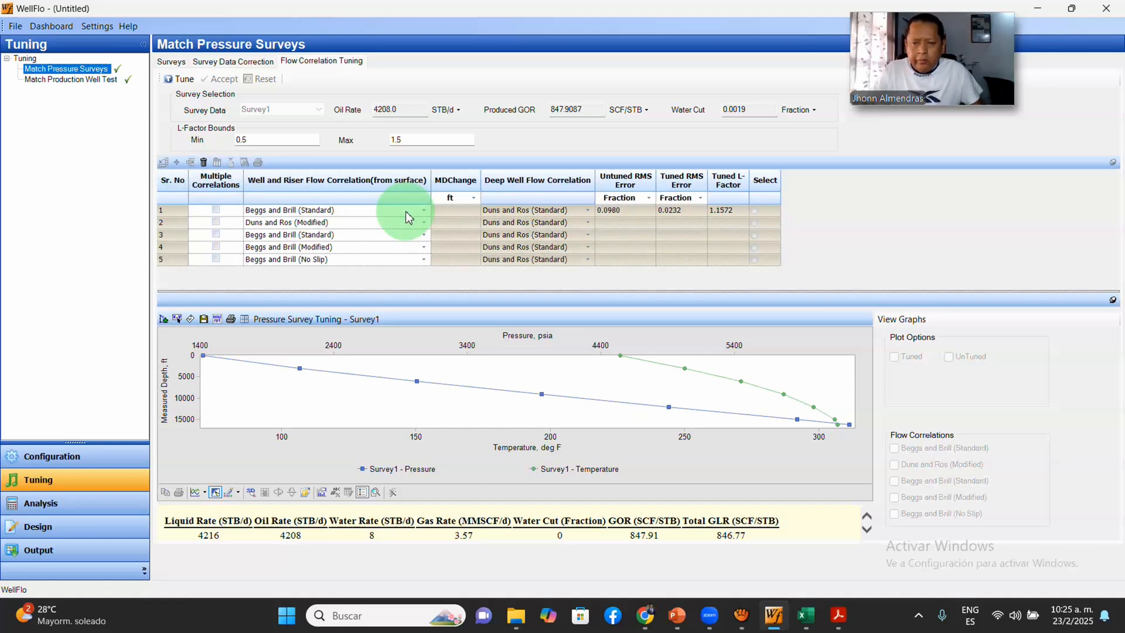
Step: Set rows 1–3 to Duns and Ros, Beggs and Brill, and Hagedorn and Brown (Standard)
click(424, 212)
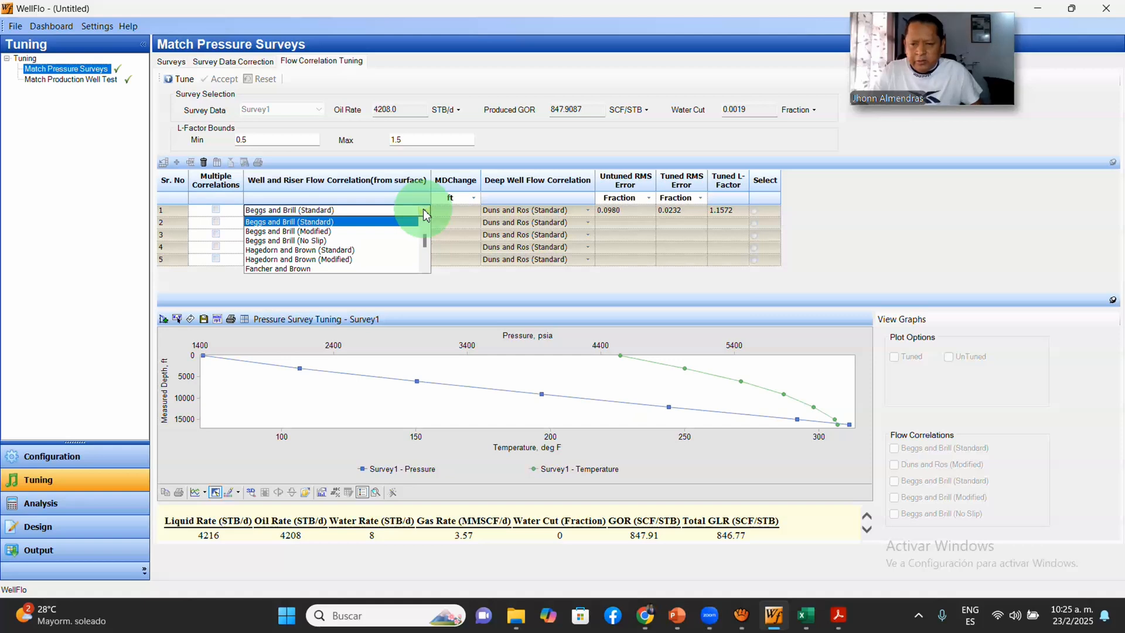
scroll(409, 218, up, 1)
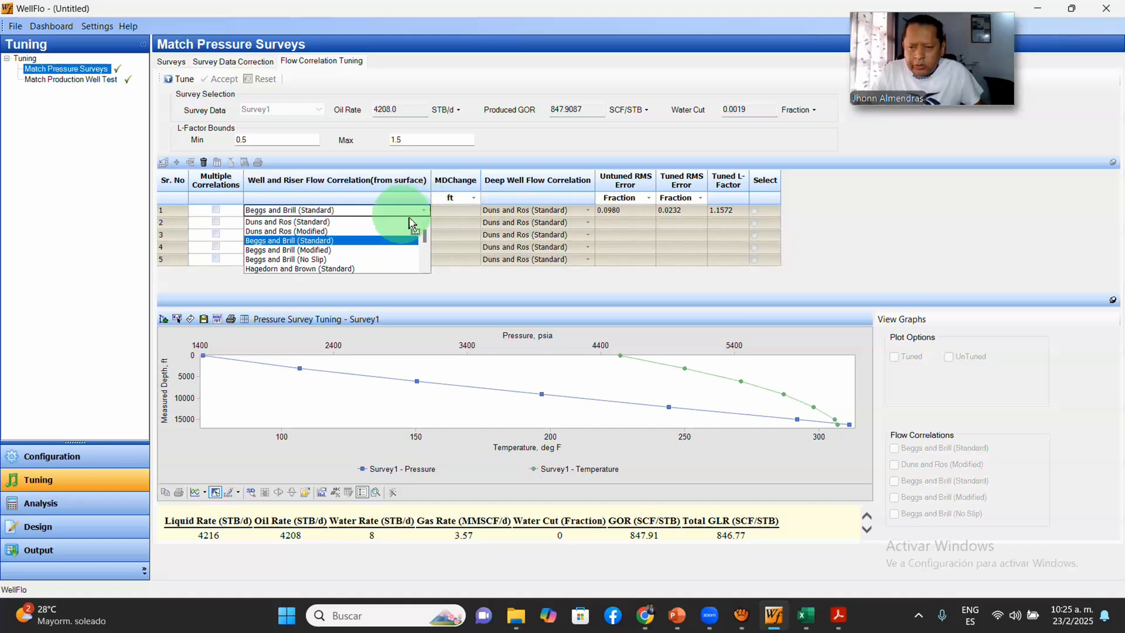
click(360, 222)
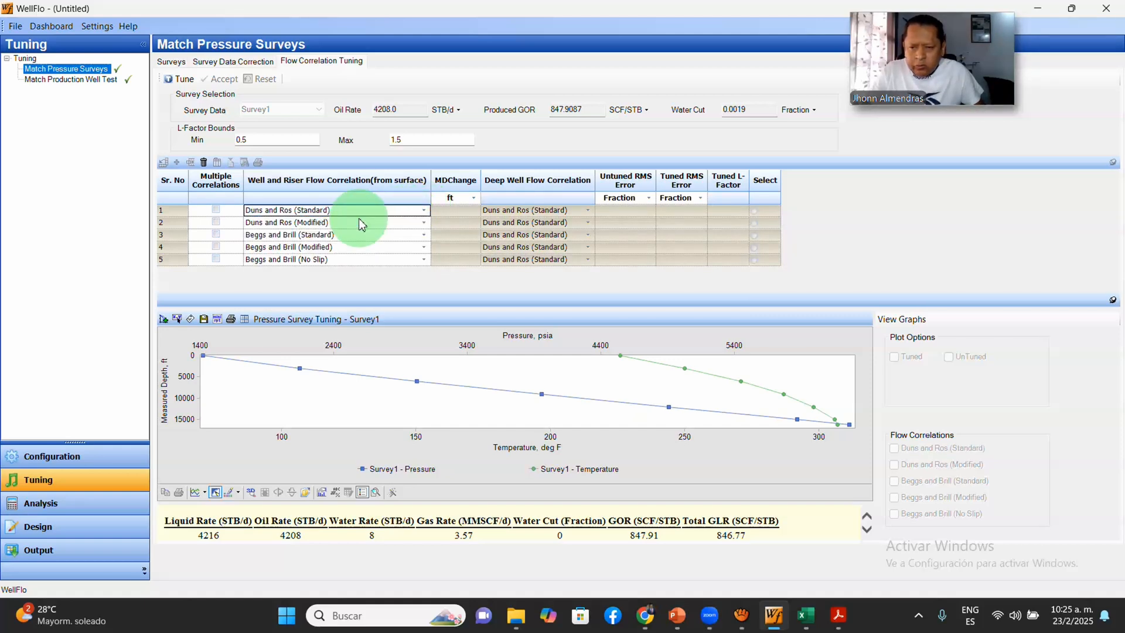
click(365, 224)
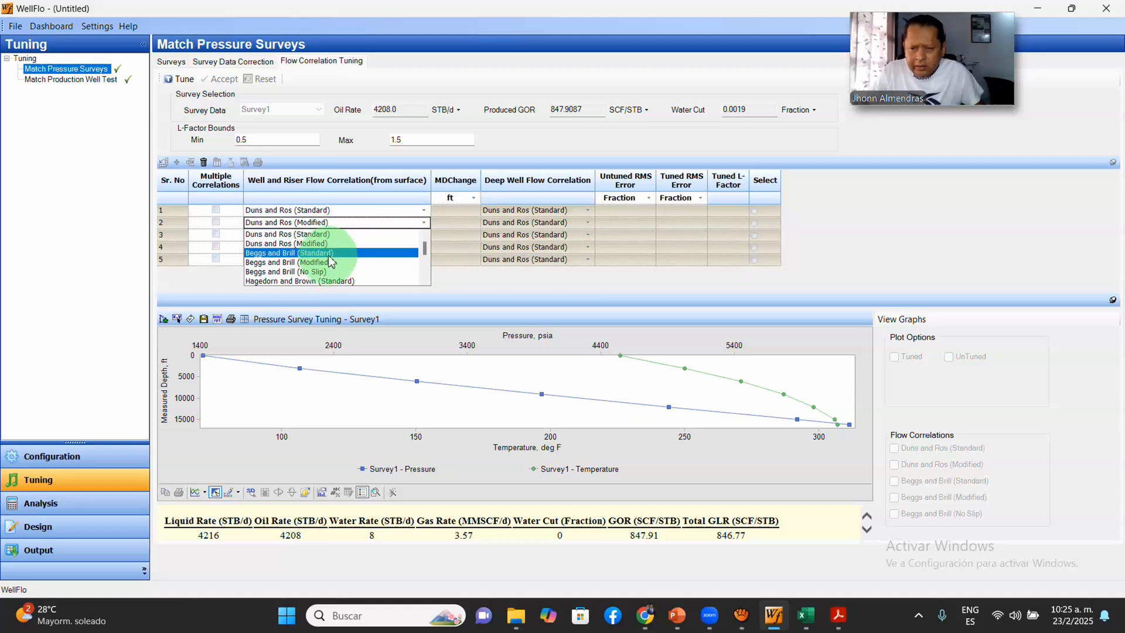
click(350, 252)
click(370, 240)
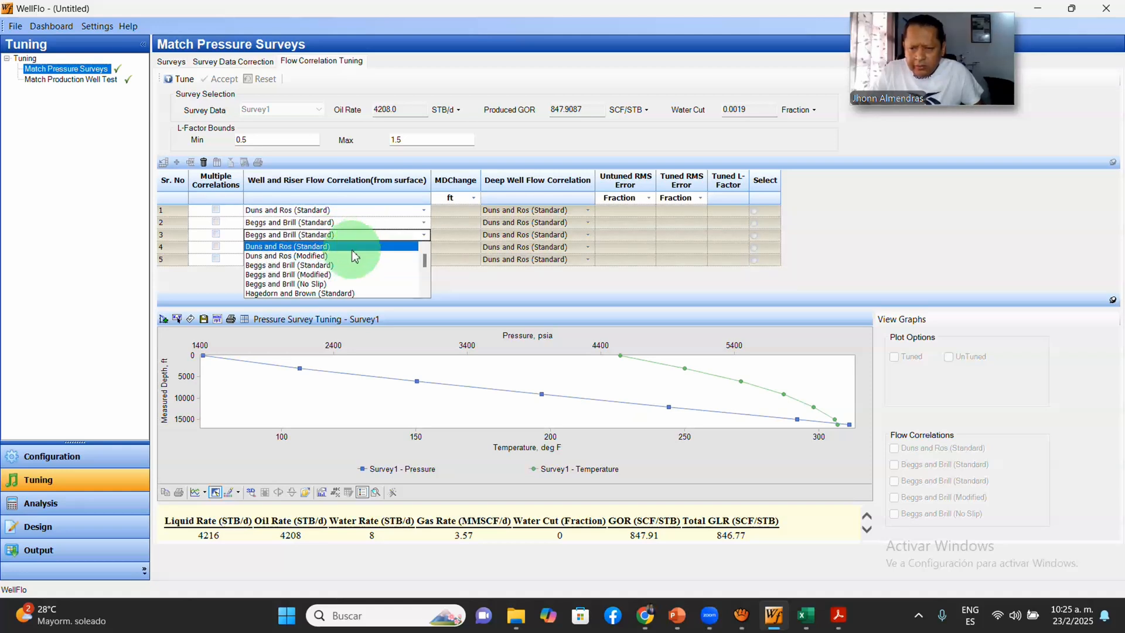
click(328, 293)
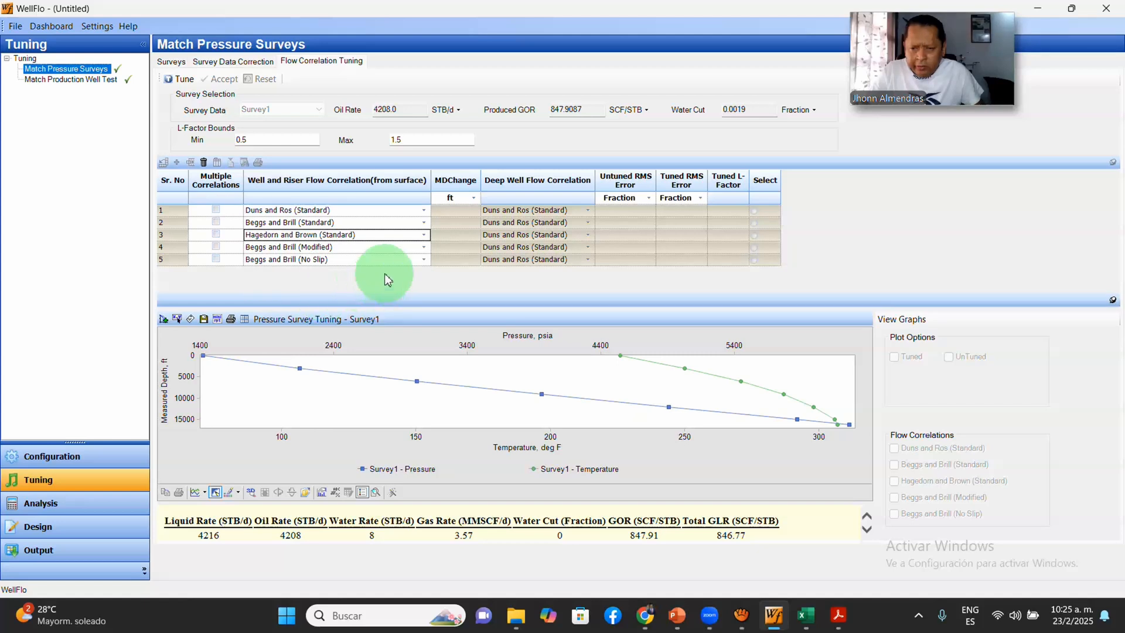
Step: Set rows 4 and 5 to Fancher and Brown and Orkiszewski, then run the tuning
click(415, 249)
scroll(352, 284, down, 2)
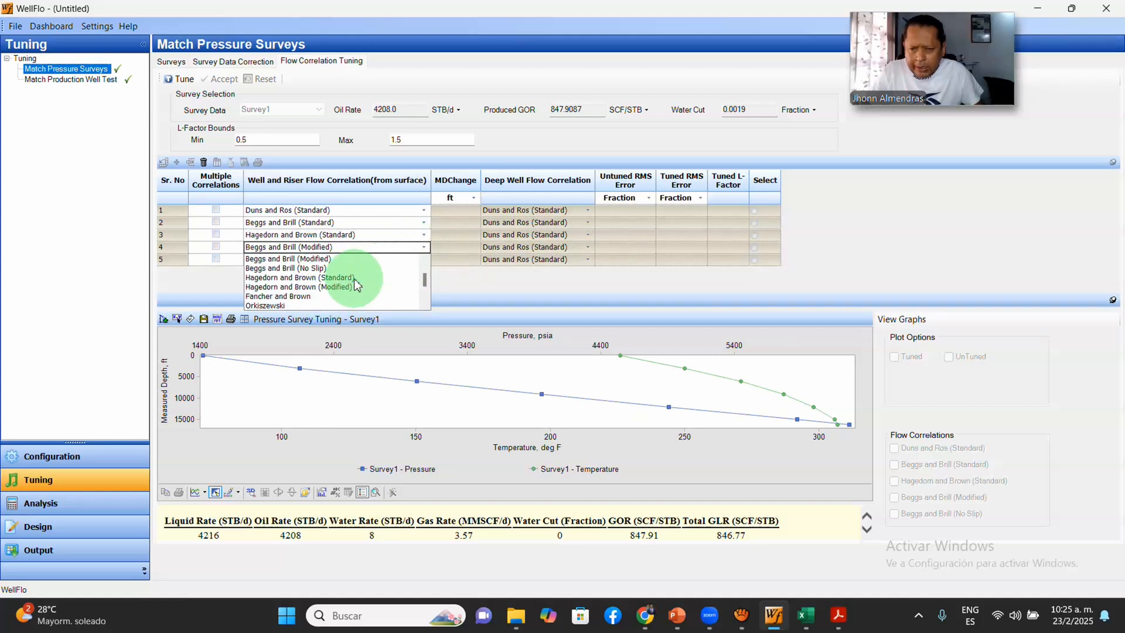
click(307, 269)
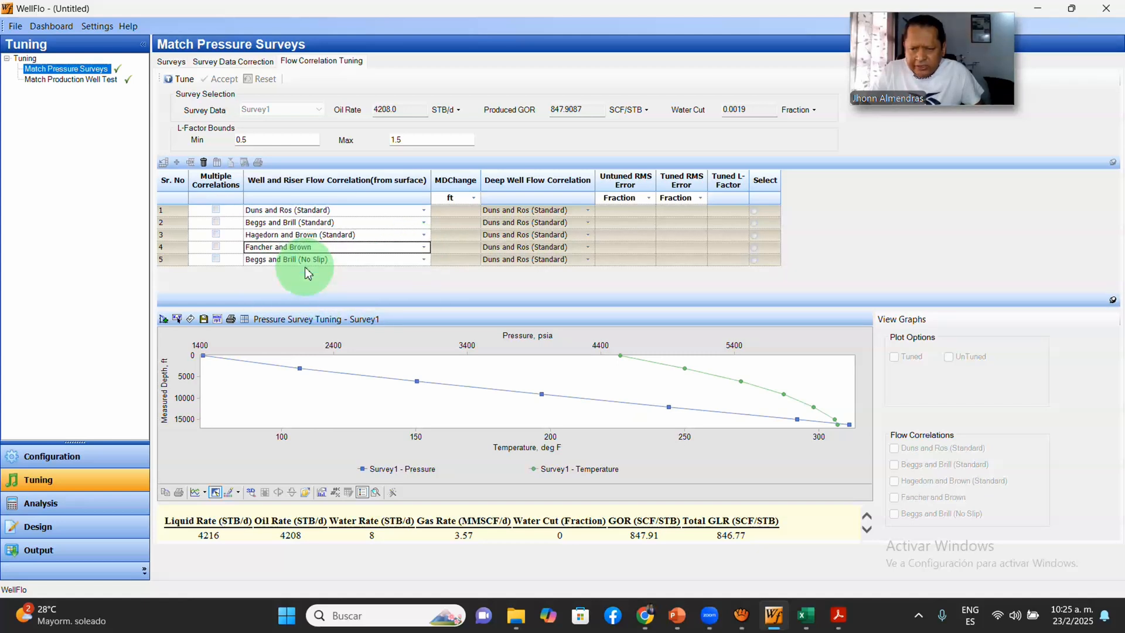
click(326, 259)
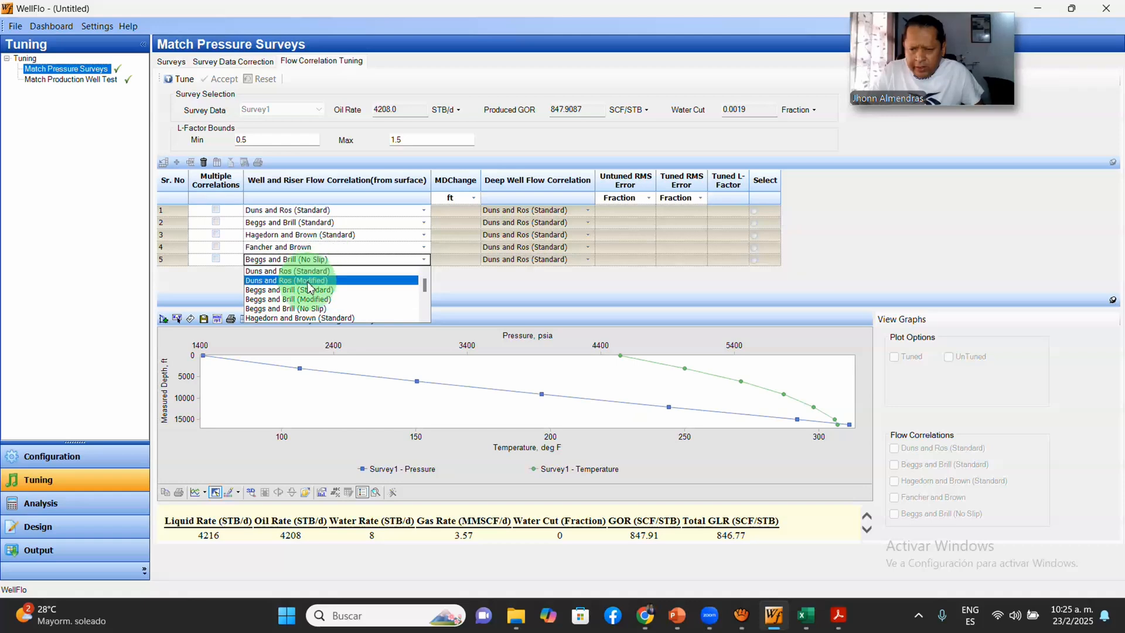
scroll(311, 293, down, 1)
click(290, 319)
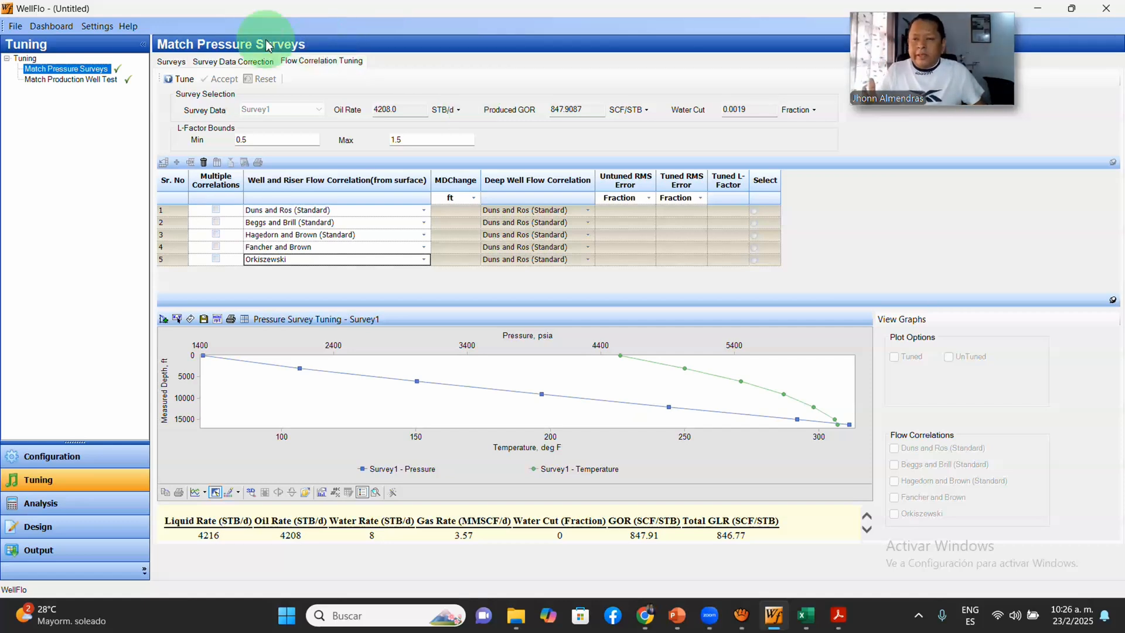
click(192, 85)
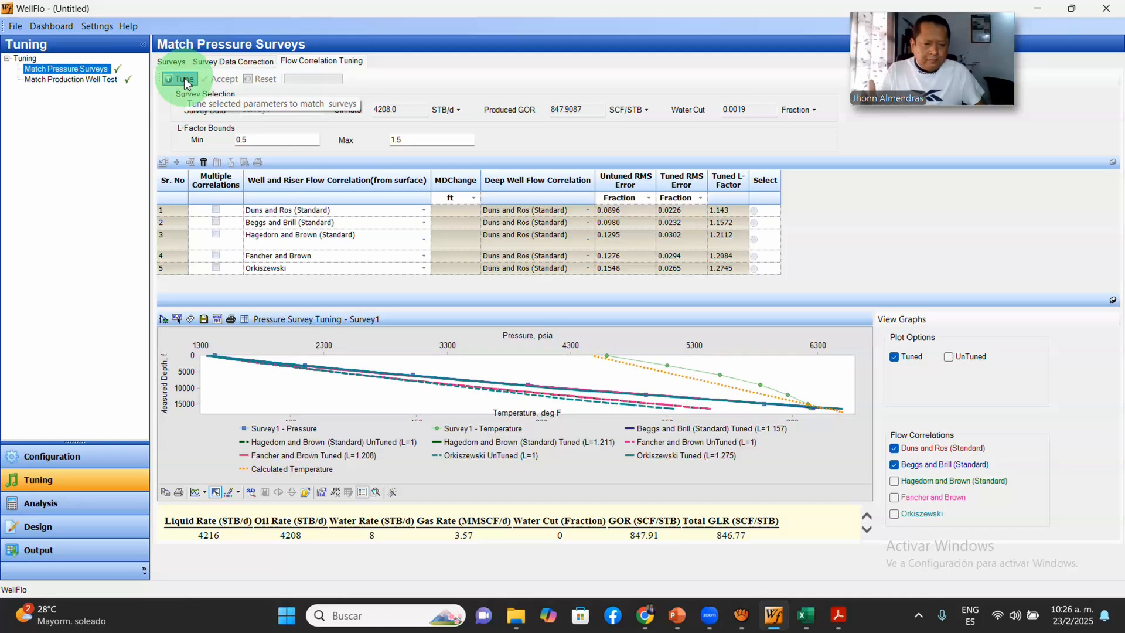
Step: Show only the tuned Duns and Ros (L=1.143) and Beggs and Brill (L=1.157) curves on the chart
click(312, 140)
click(813, 262)
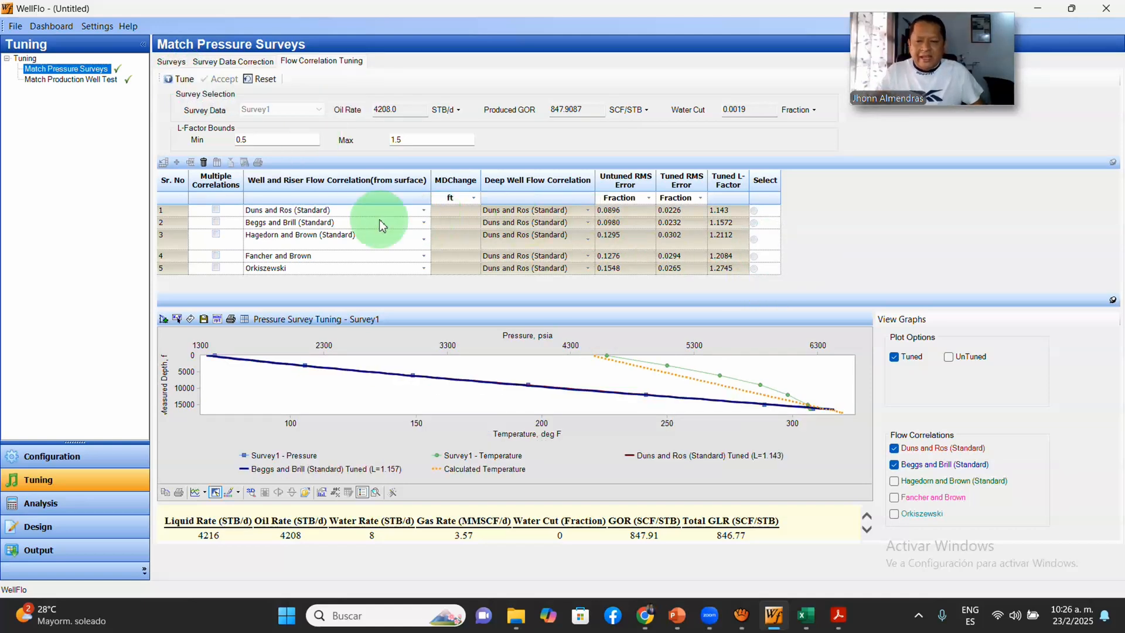
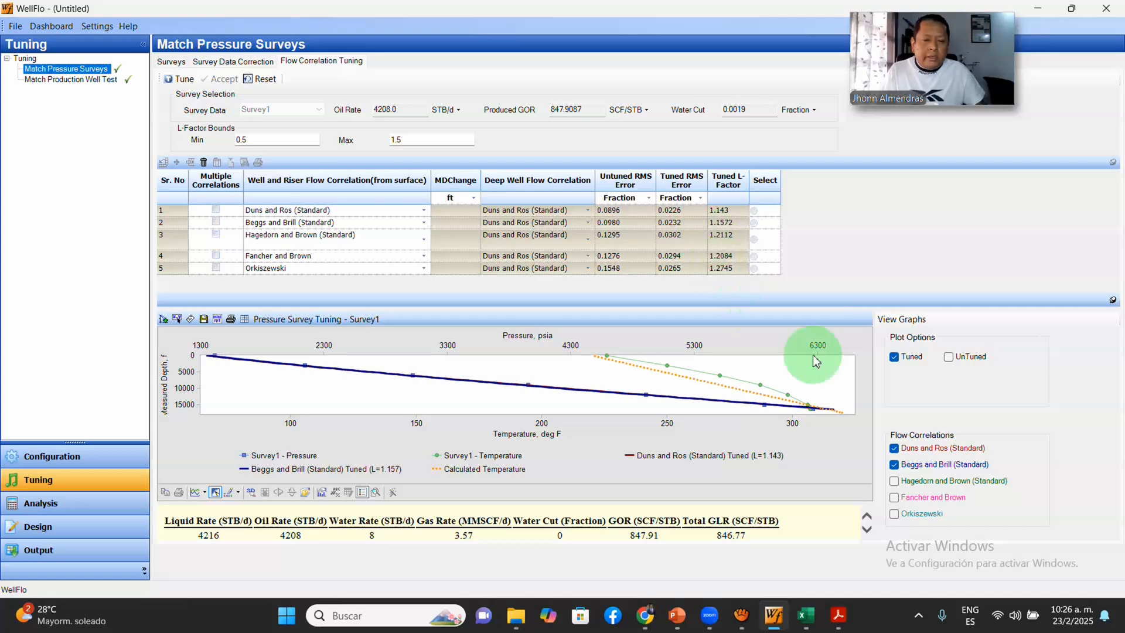
Step: Hide the tuned Beggs and Brill curve and select Duns and Ros (Standard) with L=1.143
click(894, 466)
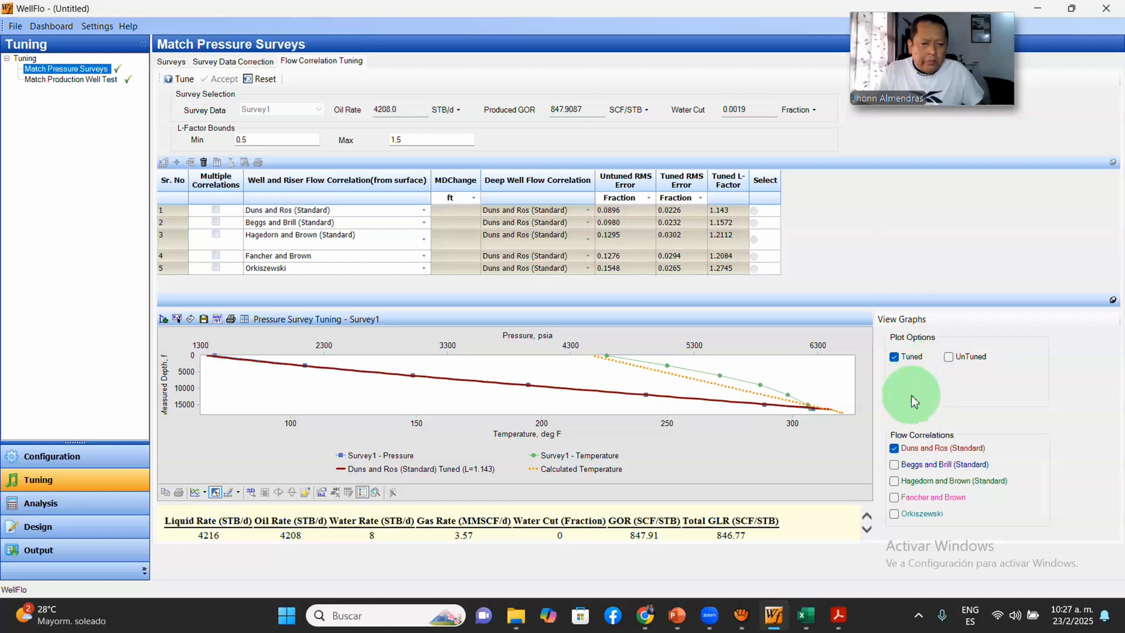
click(754, 211)
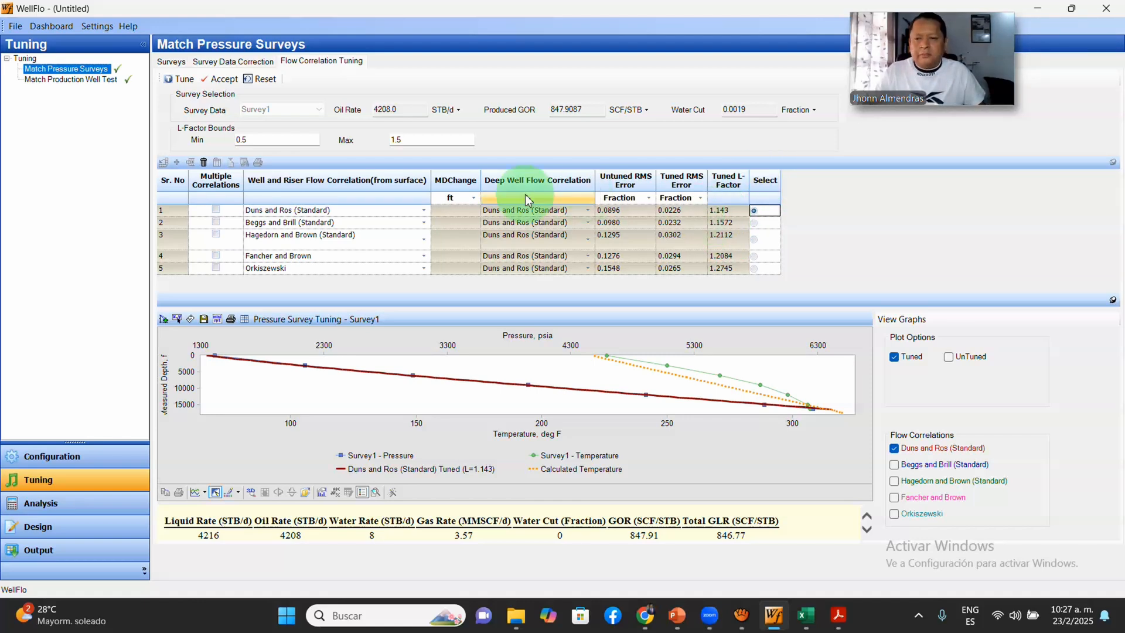
Step: Accept the tuned L factor 1.143, replacing the model's current L factor
click(226, 82)
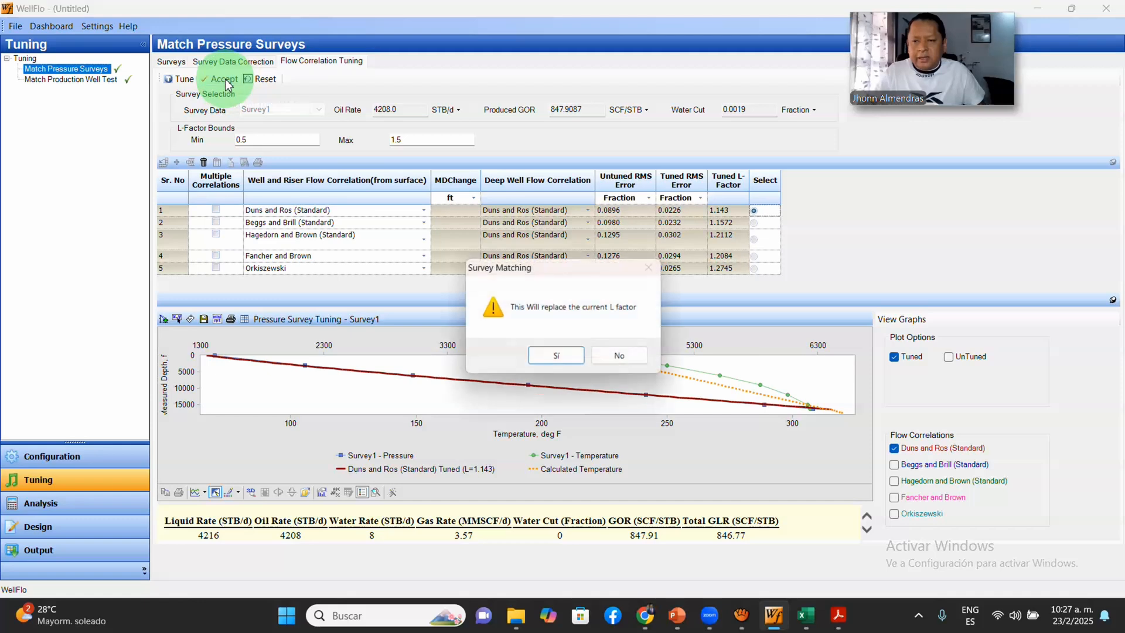
click(557, 357)
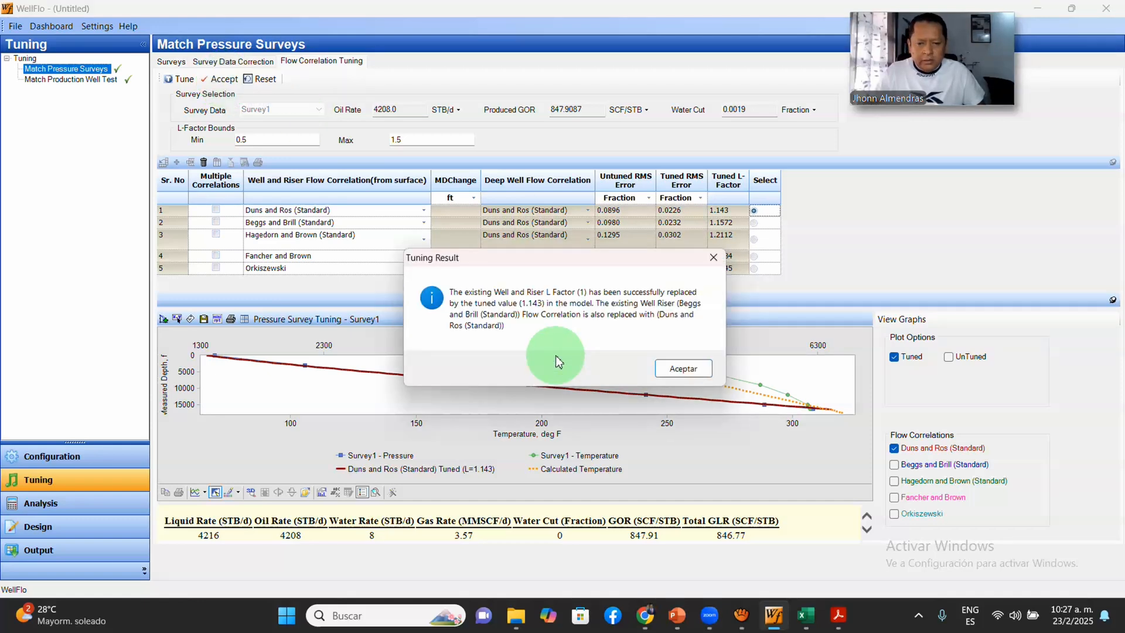
click(678, 370)
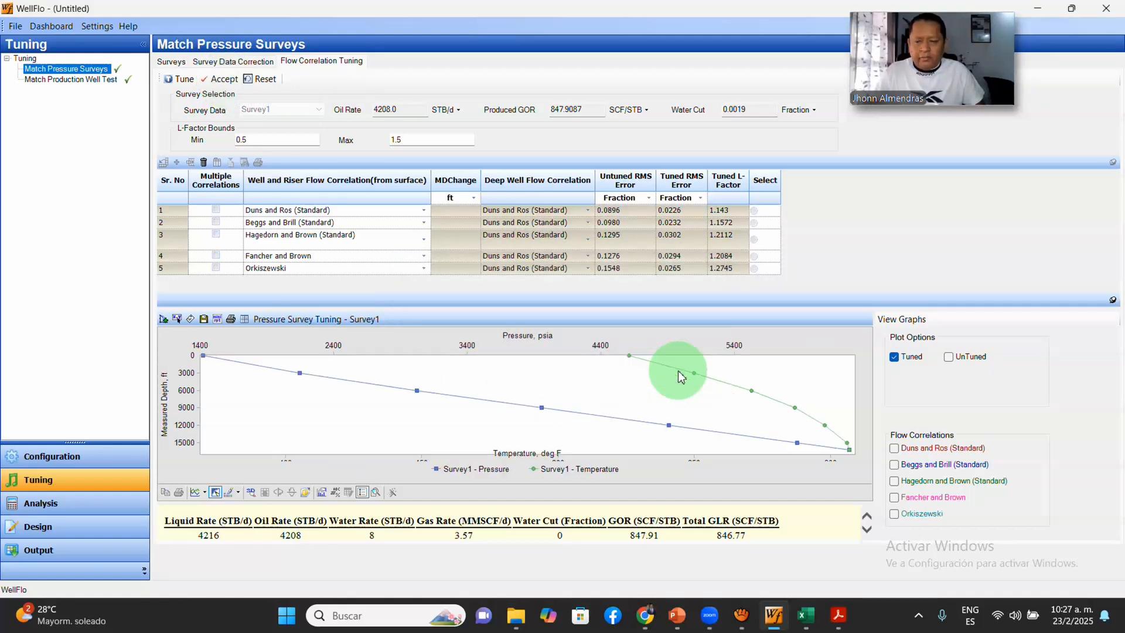
Step: Verify the well and riser flow correlation shows Duns and Ros with L factor 1.1430
click(58, 457)
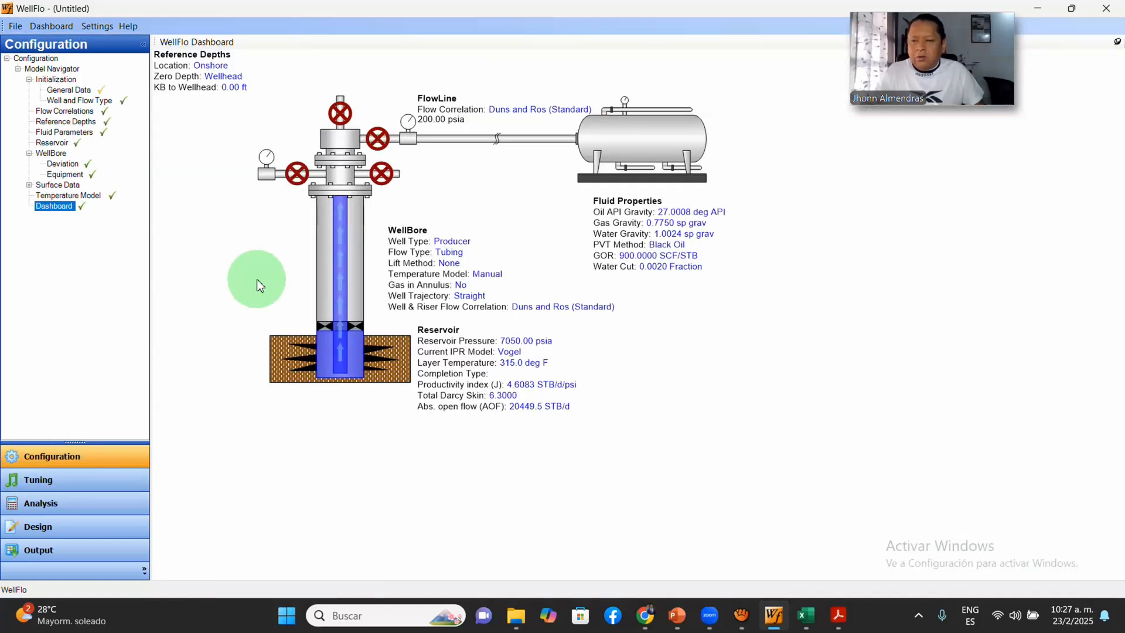
click(65, 111)
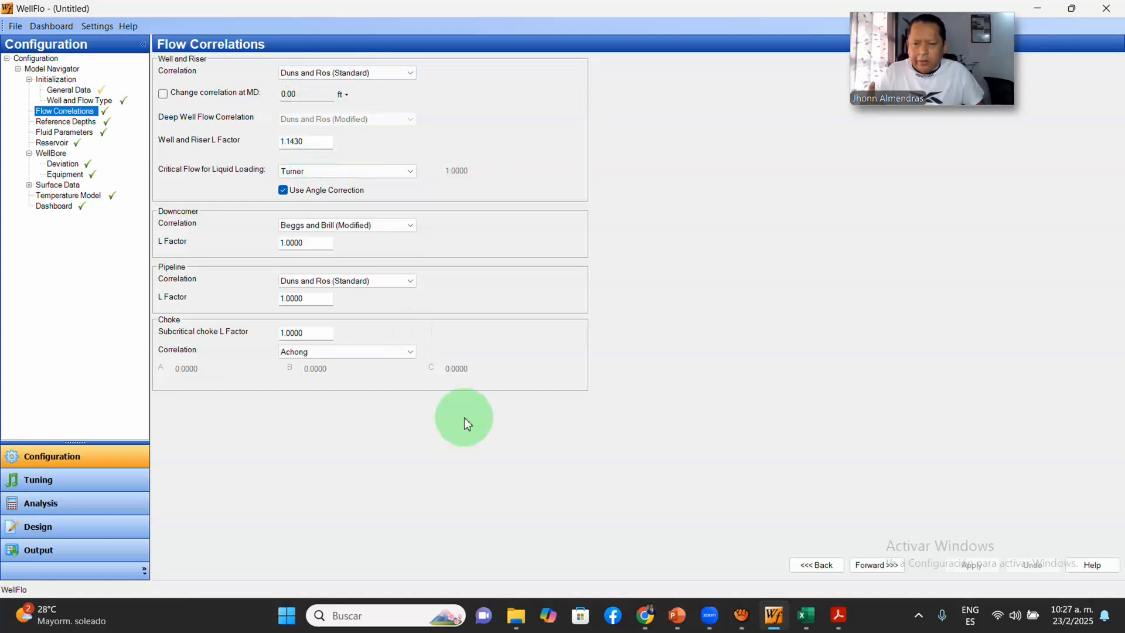
click(74, 510)
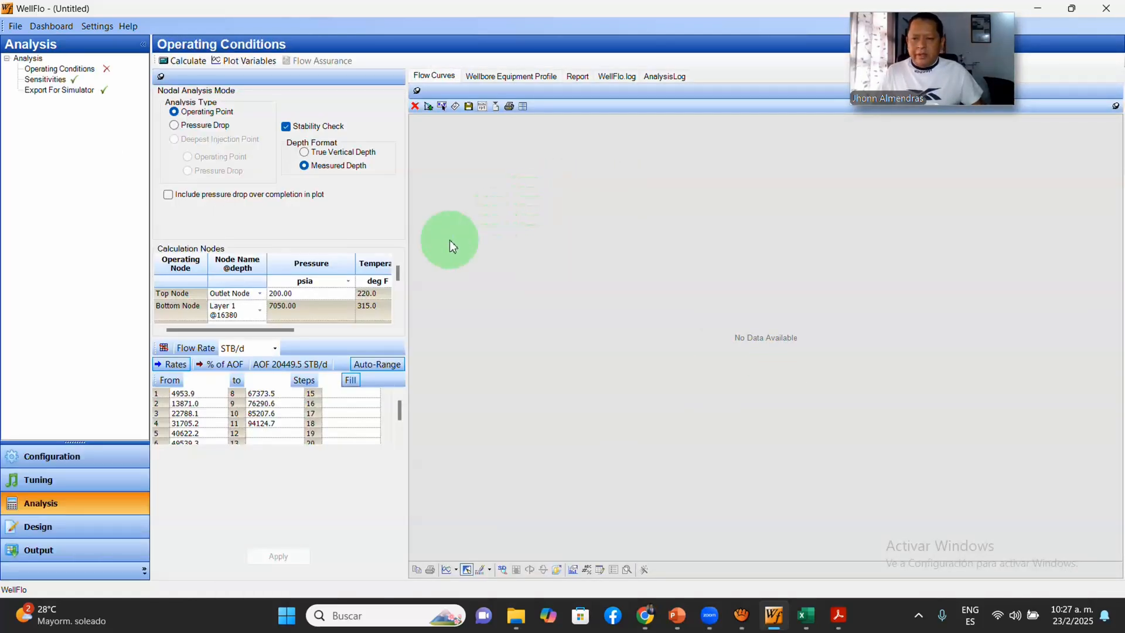
Step: Auto-range the flow rates and compute inflow/outflow curves, giving 3992.2 STB/d at 7050 psia
click(378, 364)
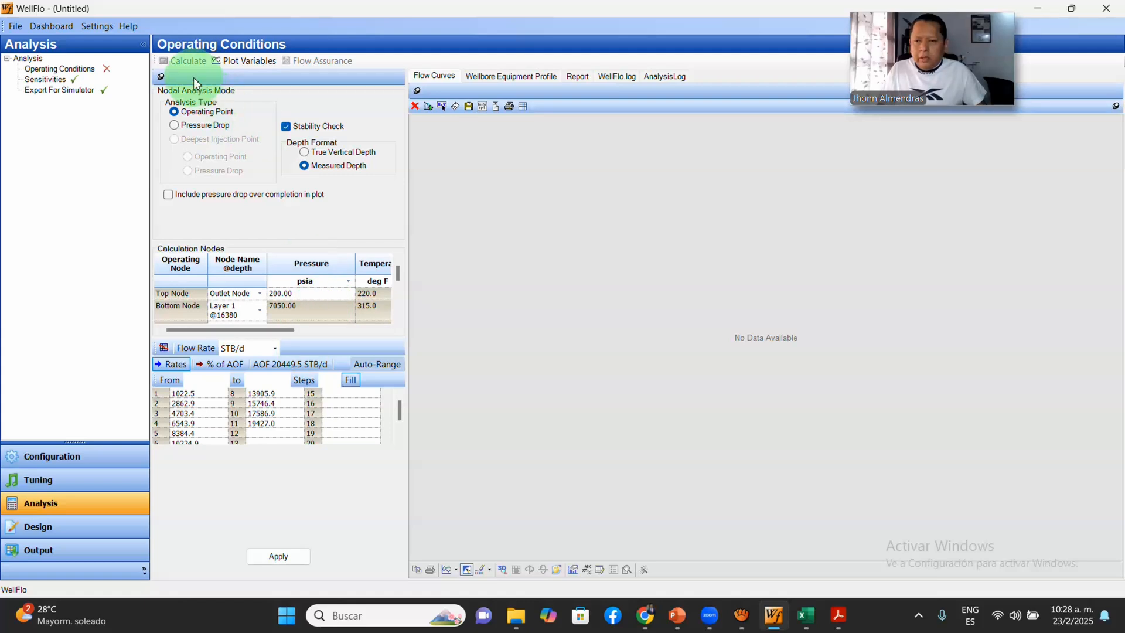
click(287, 555)
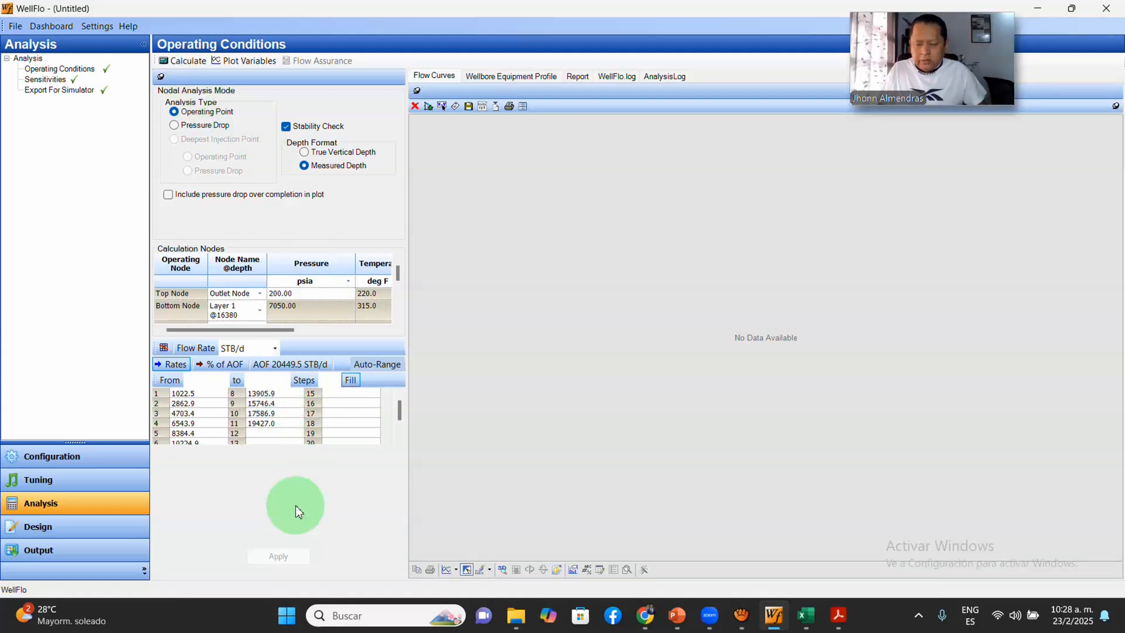
click(188, 60)
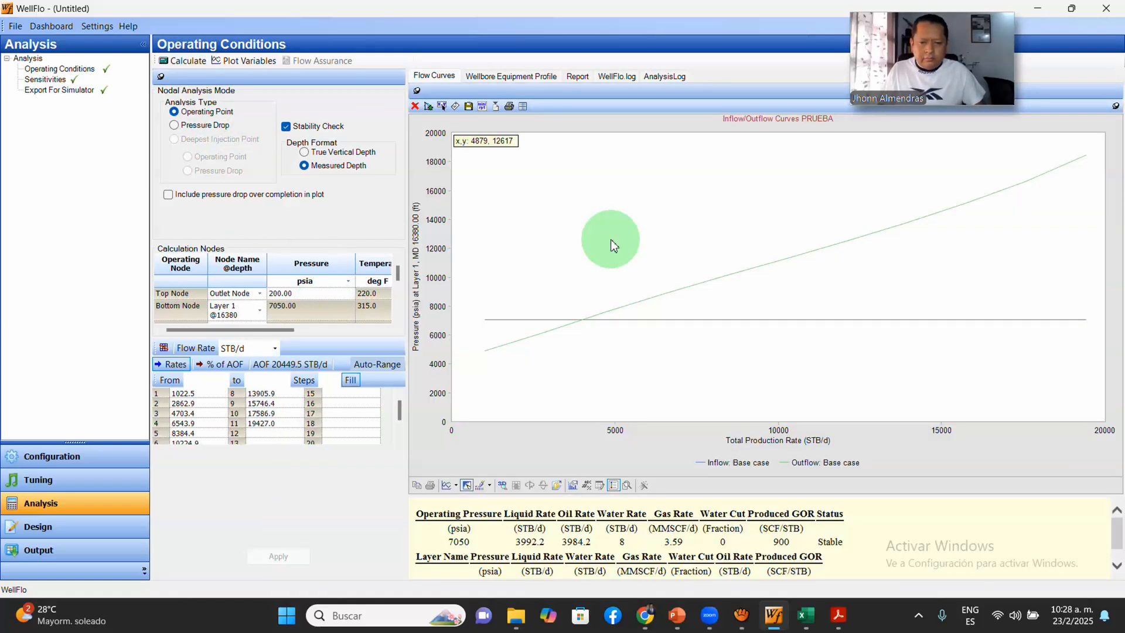
click(261, 300)
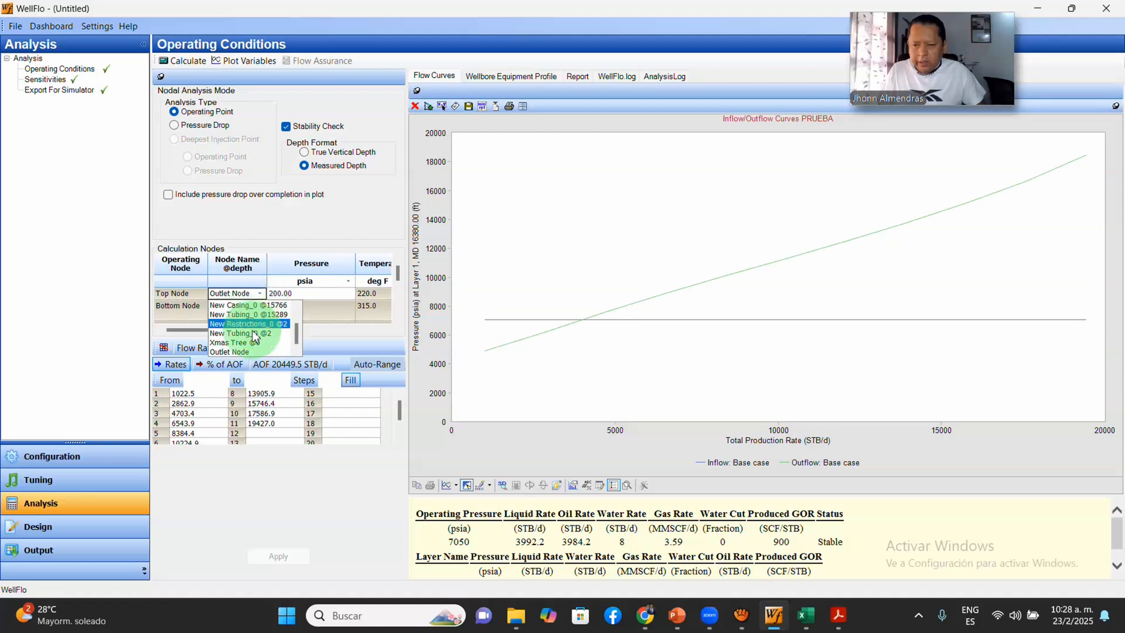
click(262, 350)
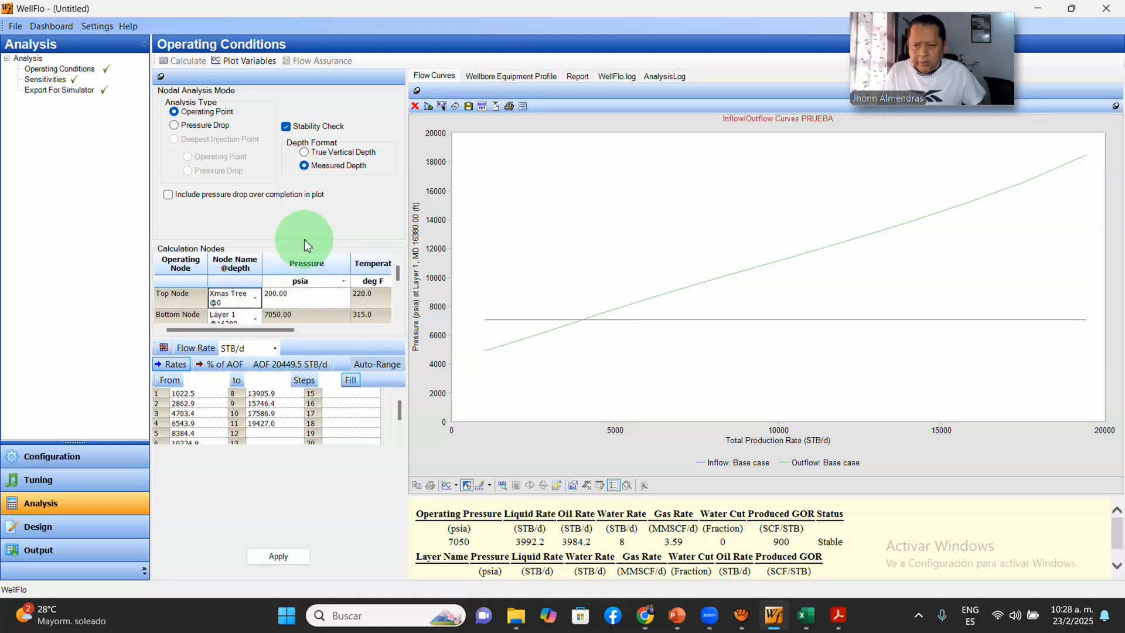
scroll(304, 252, down, 1)
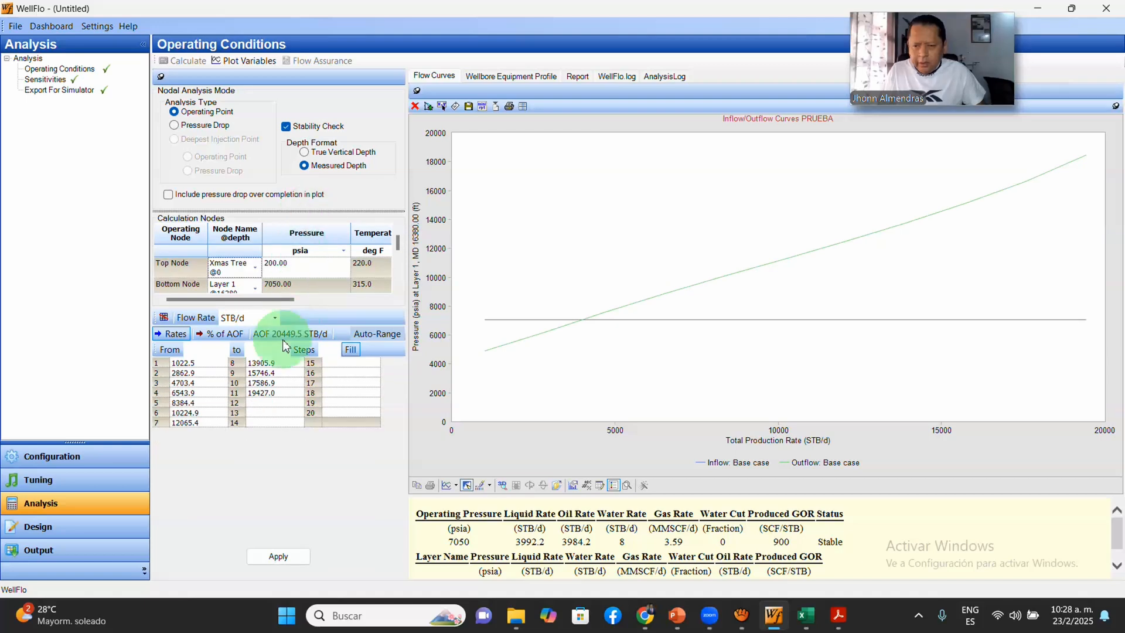
drag(312, 319, 299, 368)
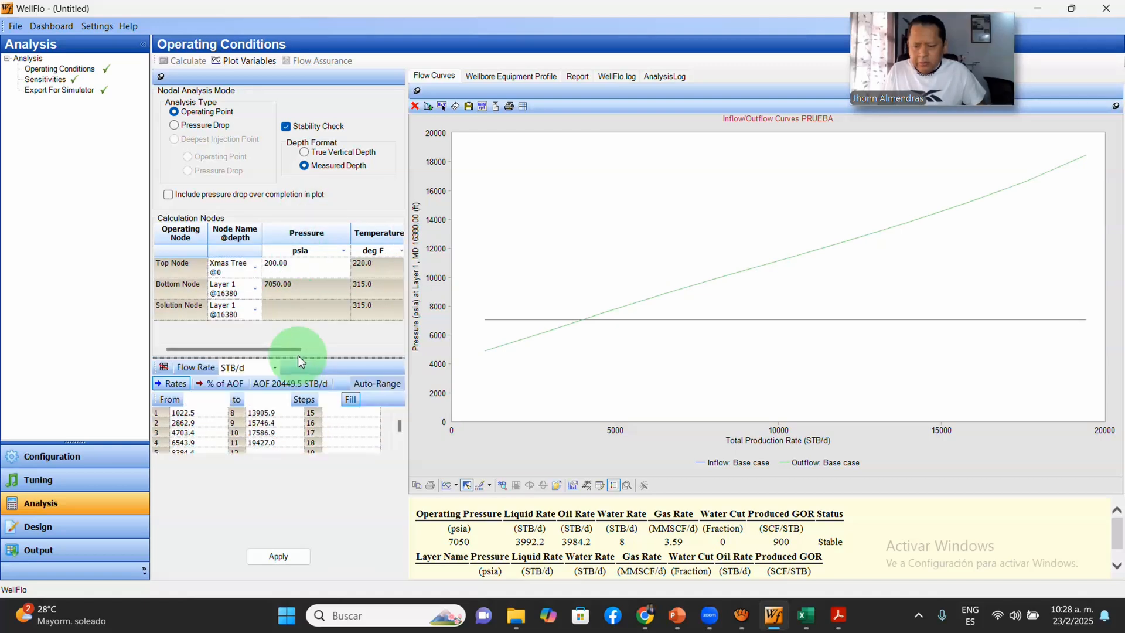
click(257, 310)
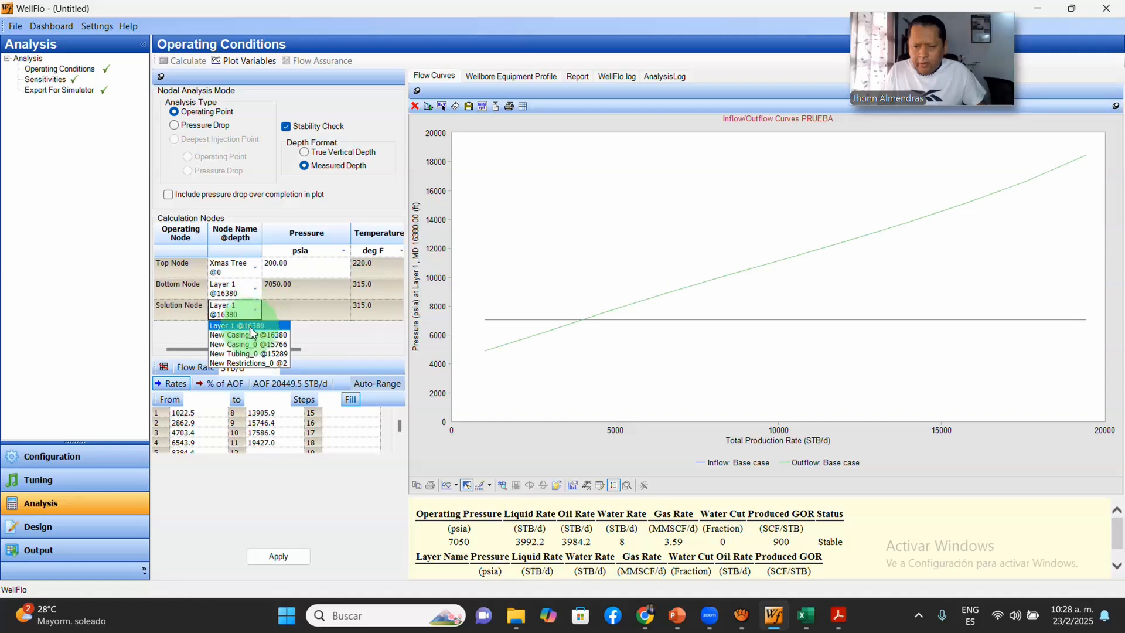
click(249, 354)
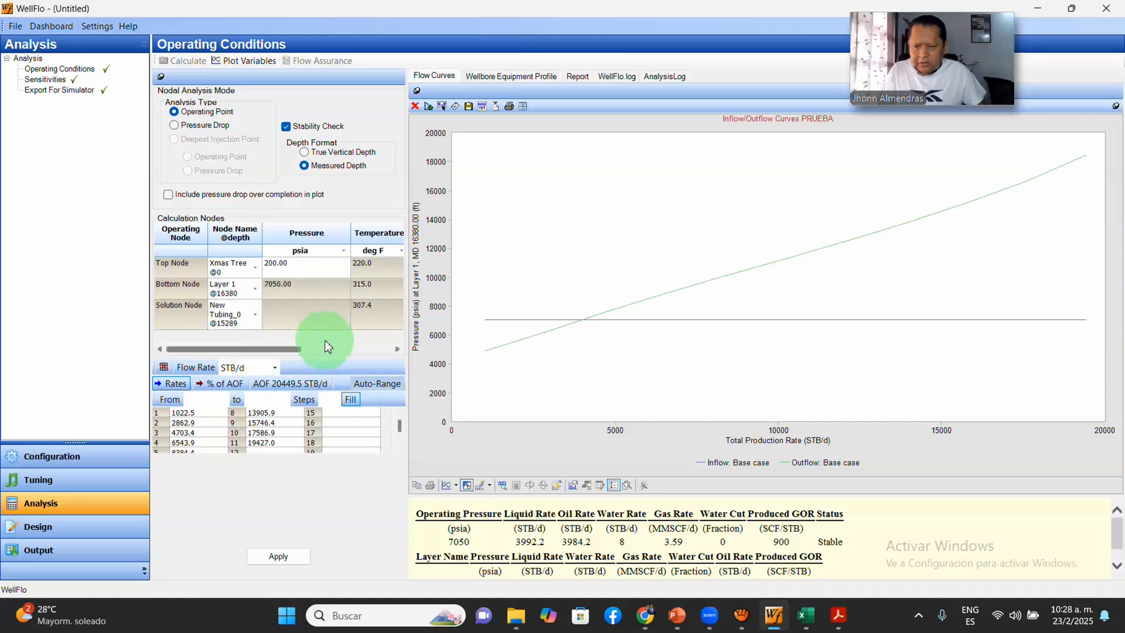
click(278, 556)
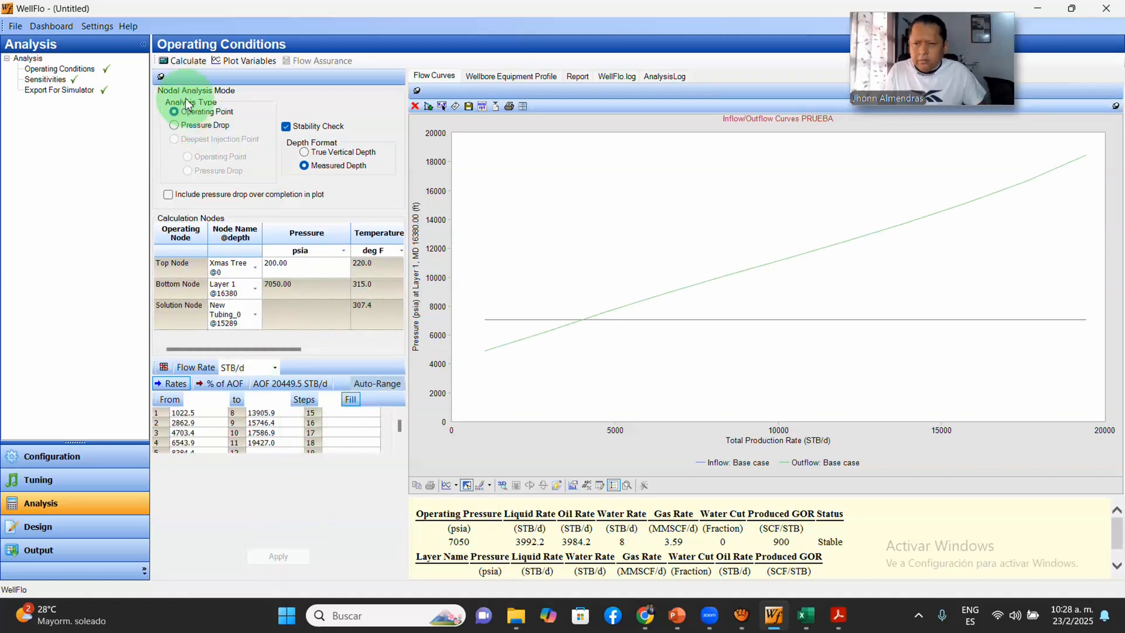
click(195, 71)
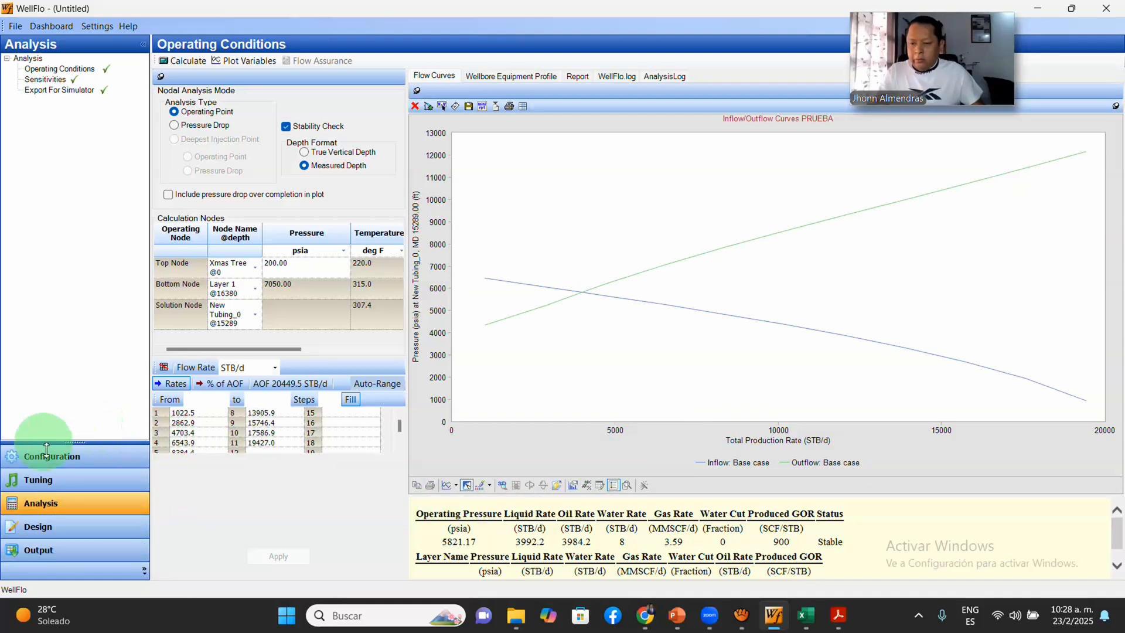
Step: Change Layer 1 total Darcy skin from 6.3 to 5.8 in the reservoir general data
click(79, 467)
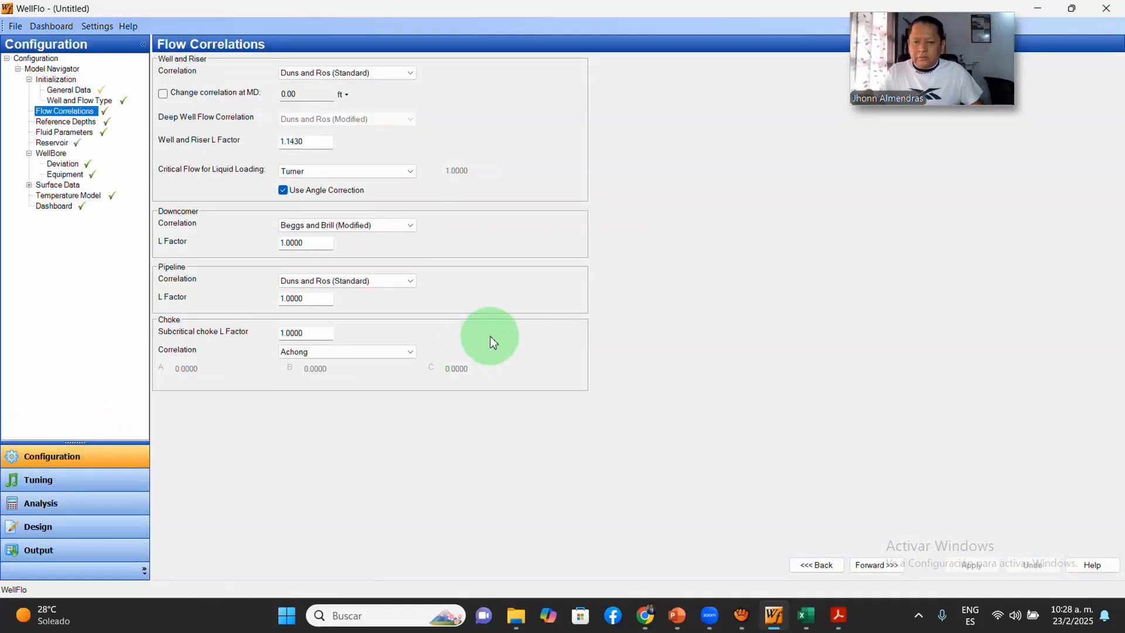
click(54, 143)
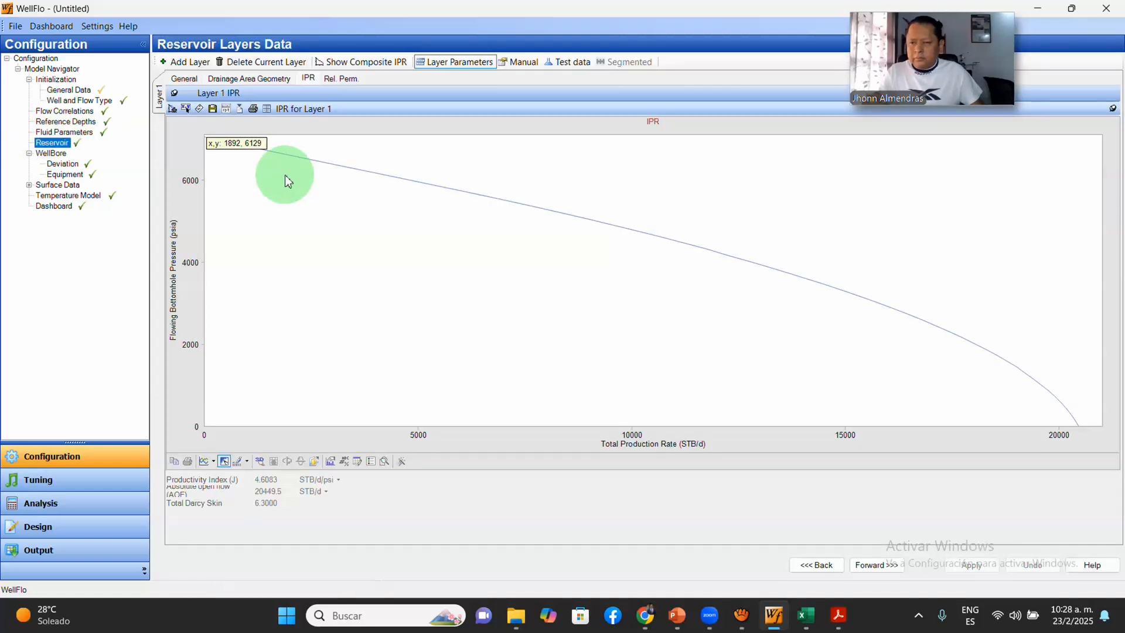
click(184, 79)
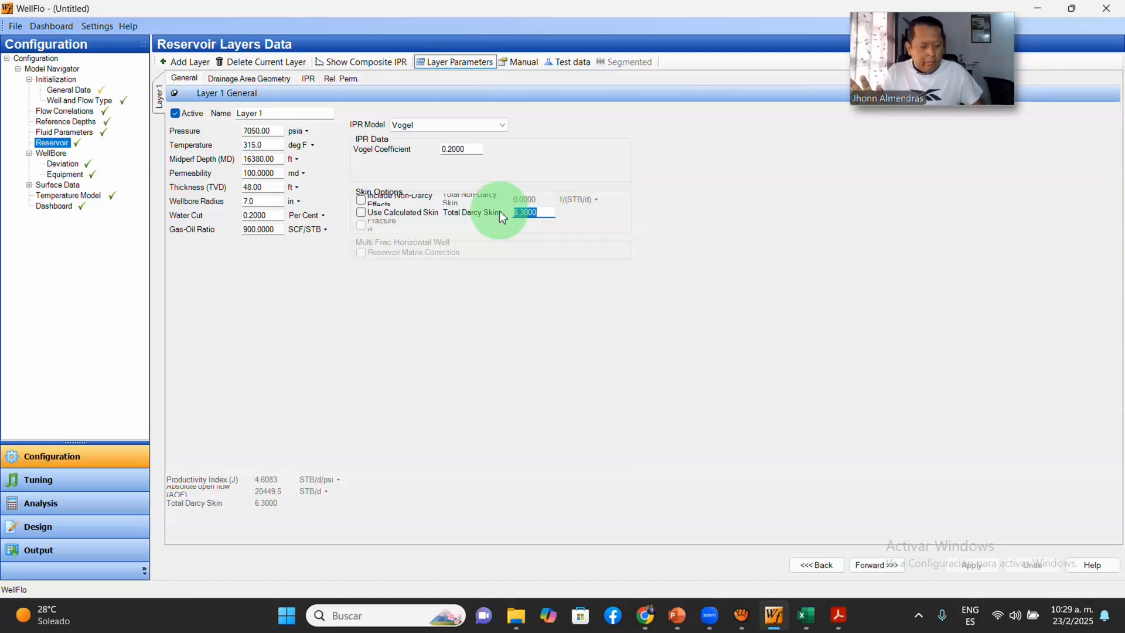
text(5.8)
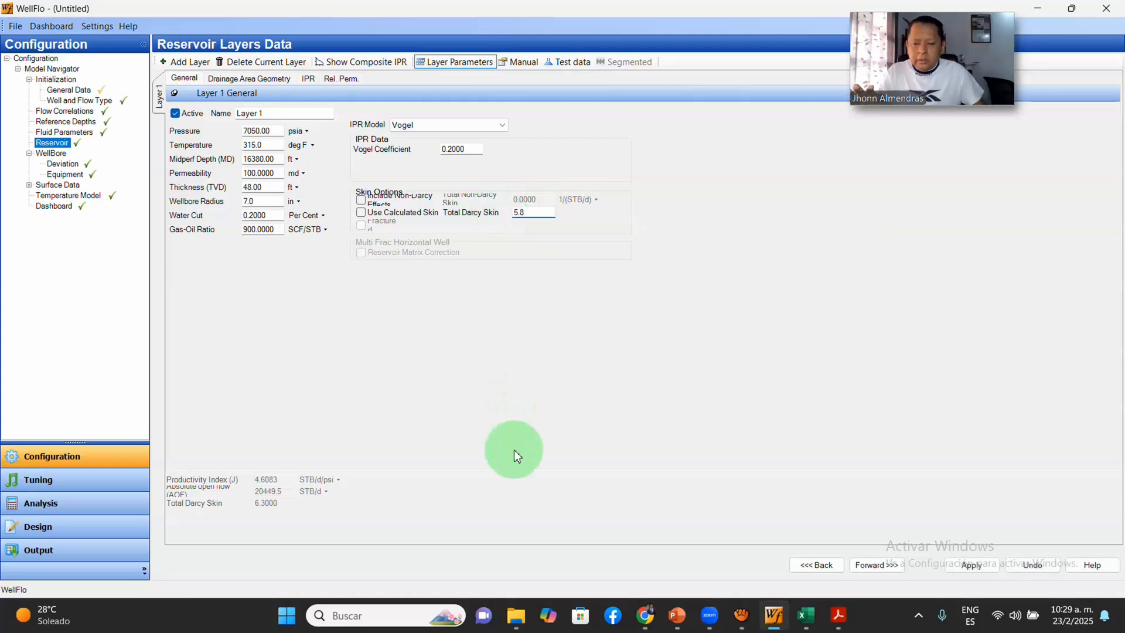
Step: Save the reservoir change and recalculate to 4035.1 STB/d, 3.62 MMSCF/d at 5844.18 psia
click(74, 507)
click(509, 316)
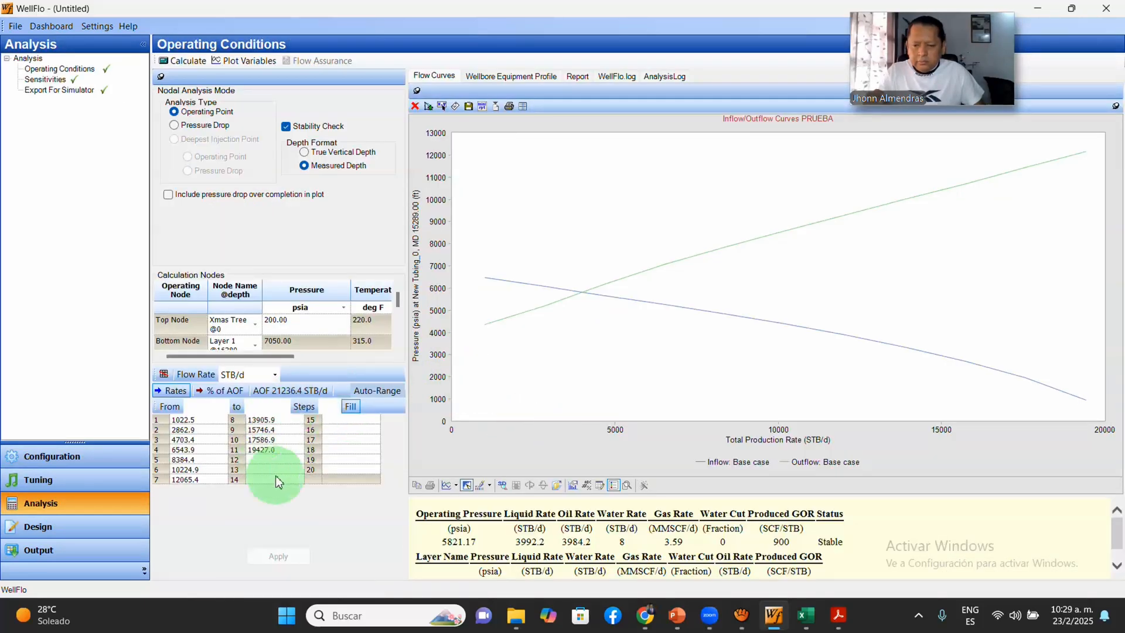
click(376, 390)
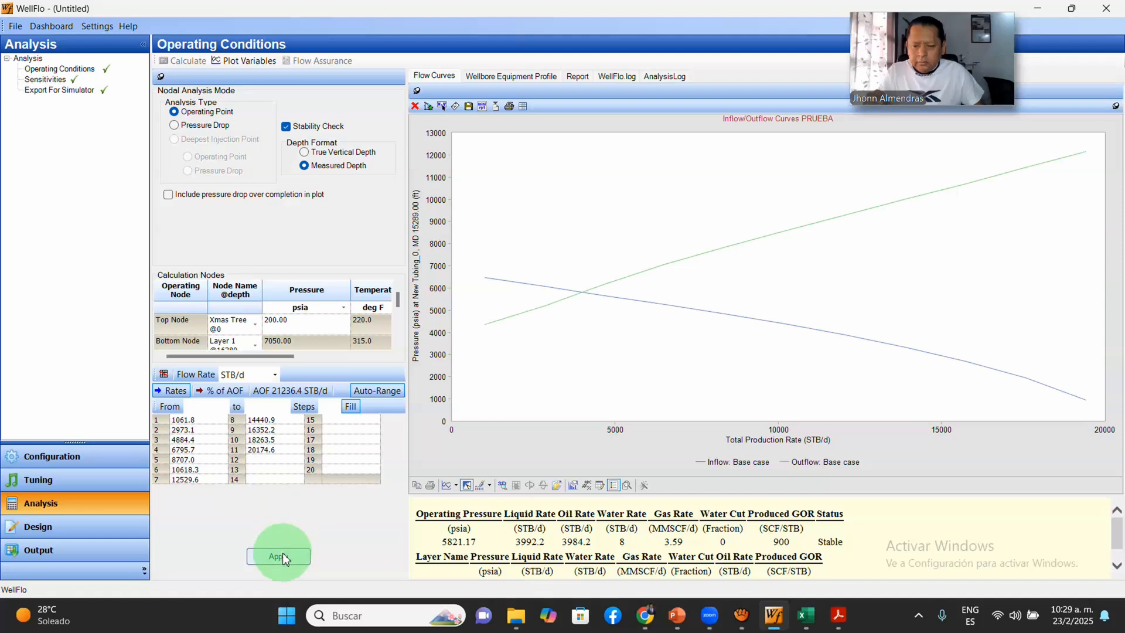
click(195, 64)
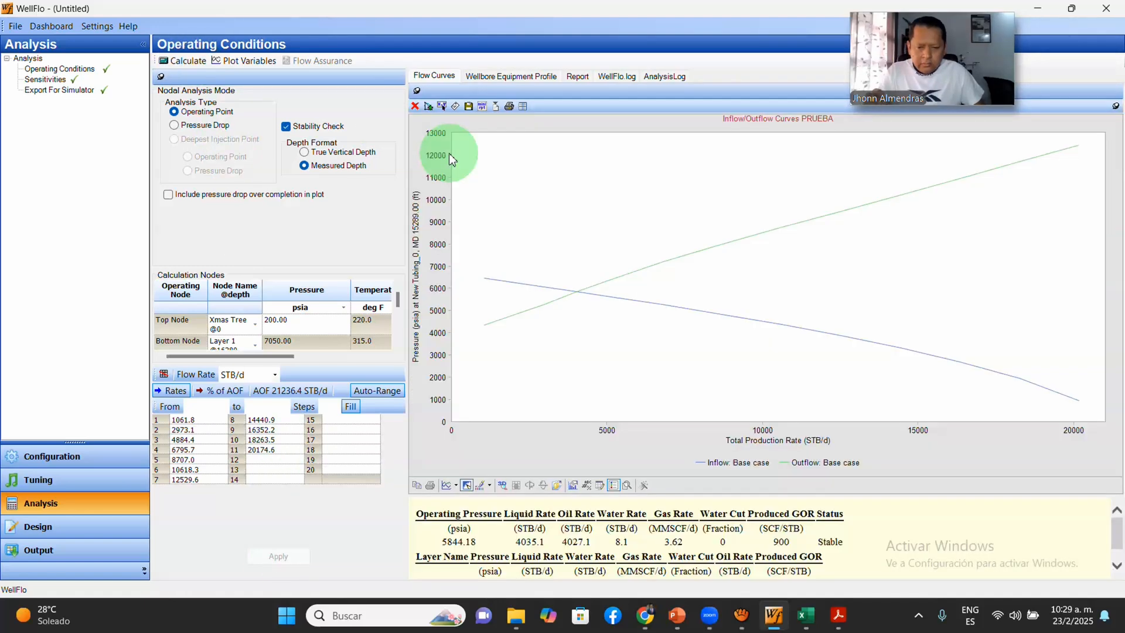
Step: Replace Layer 1 total Darcy skin with 5.2 in the reservoir data
click(69, 461)
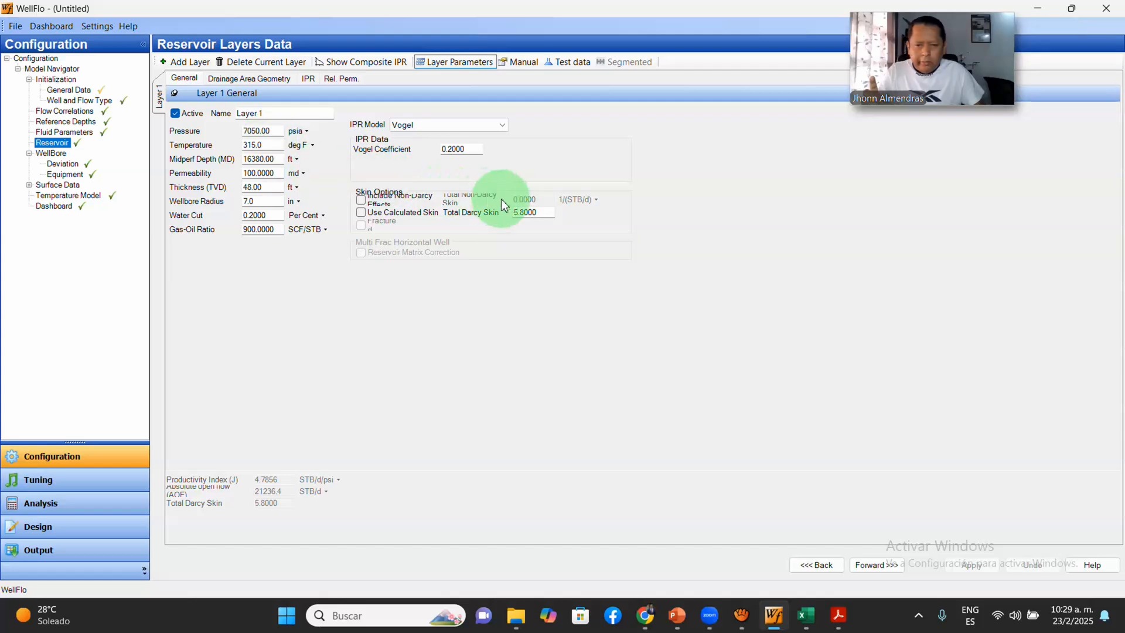
drag(546, 215, 499, 224)
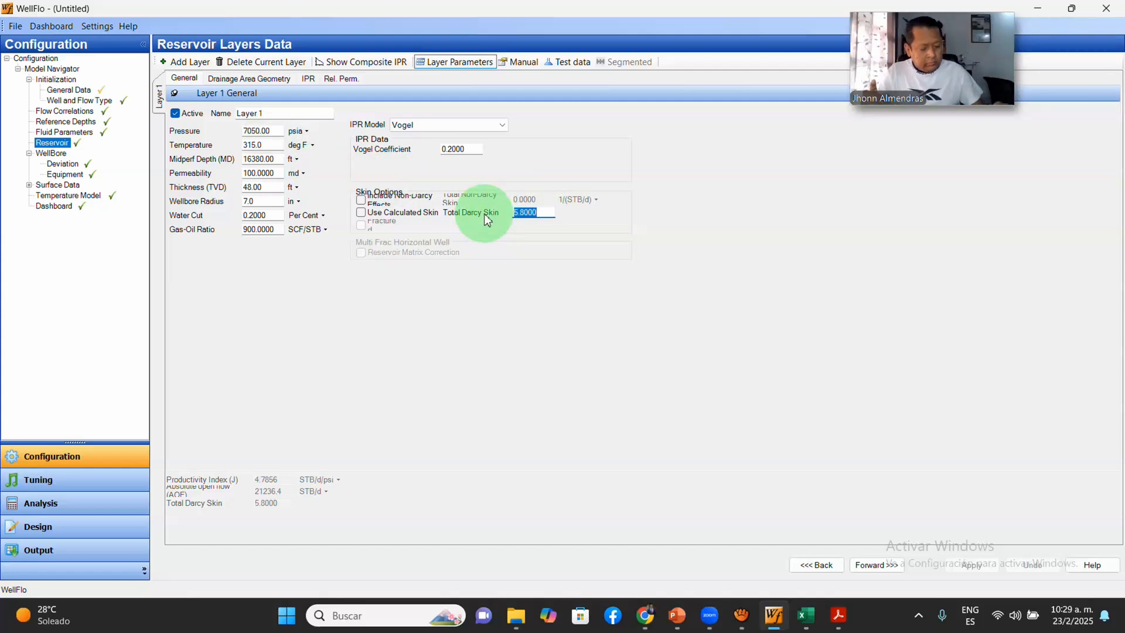
text(5.2)
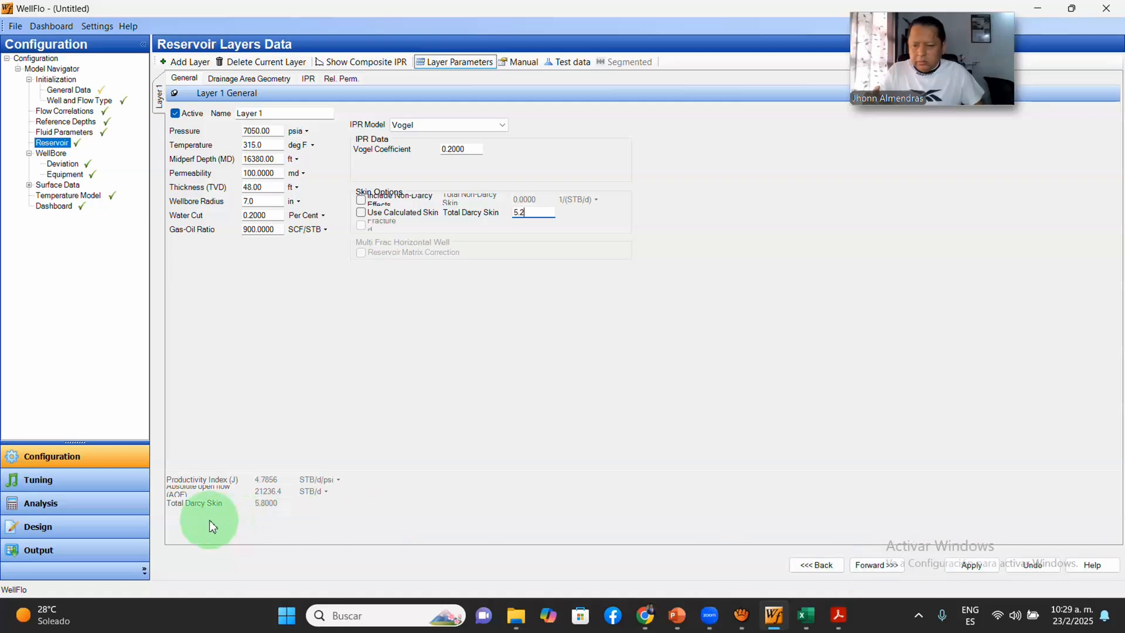
Step: Save the change and recalculate the curves to 4087.6 STB/d at 5872.5 psia
click(120, 508)
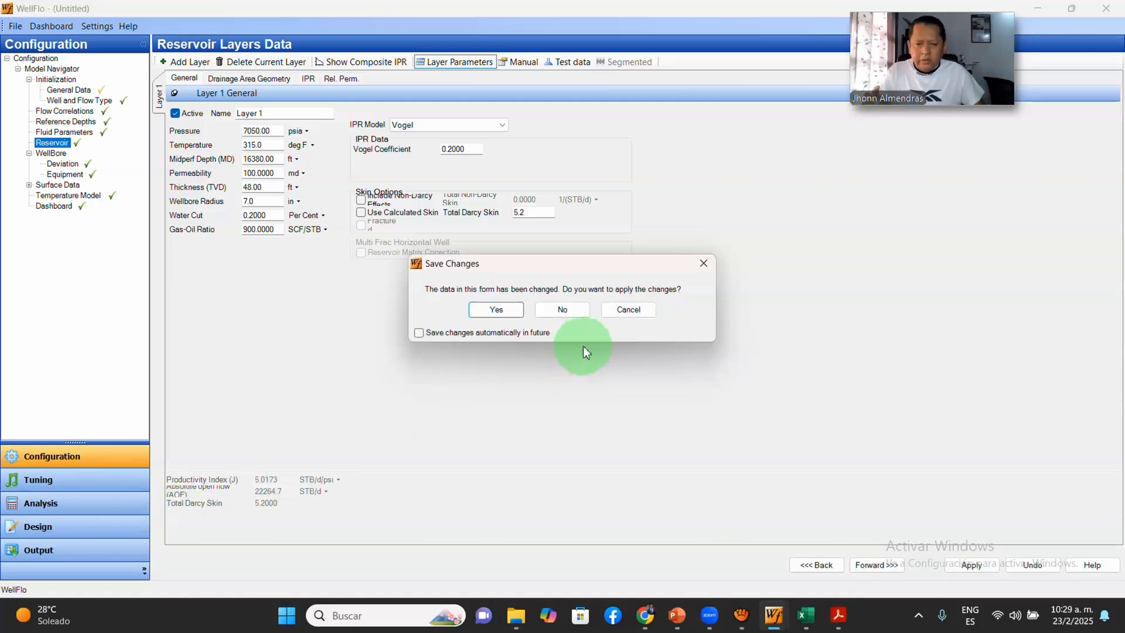
click(493, 311)
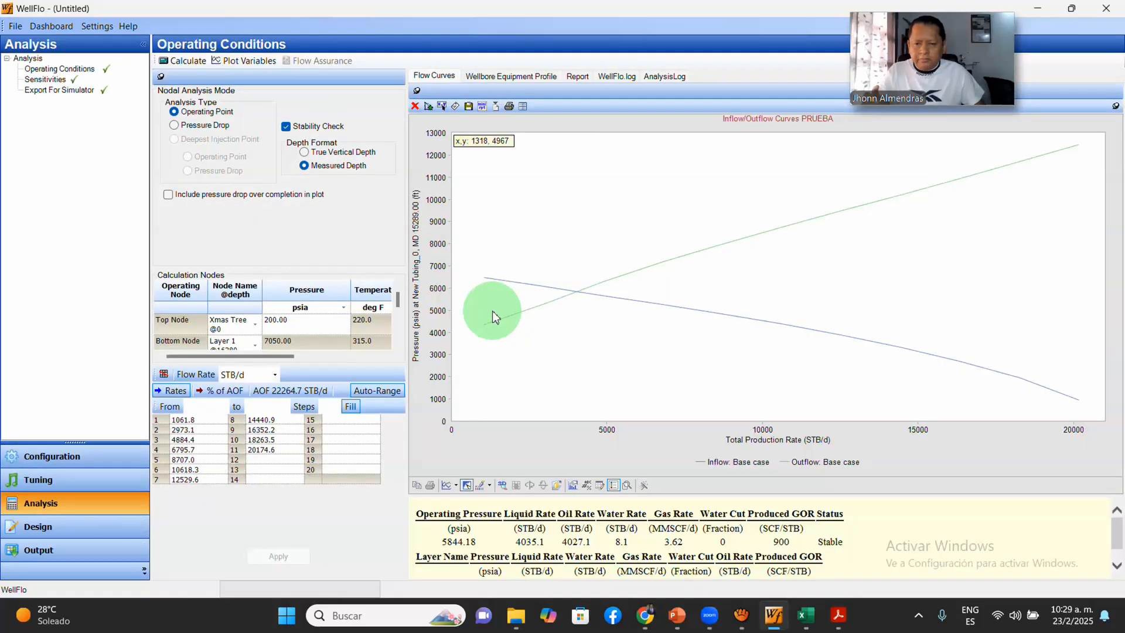
click(375, 390)
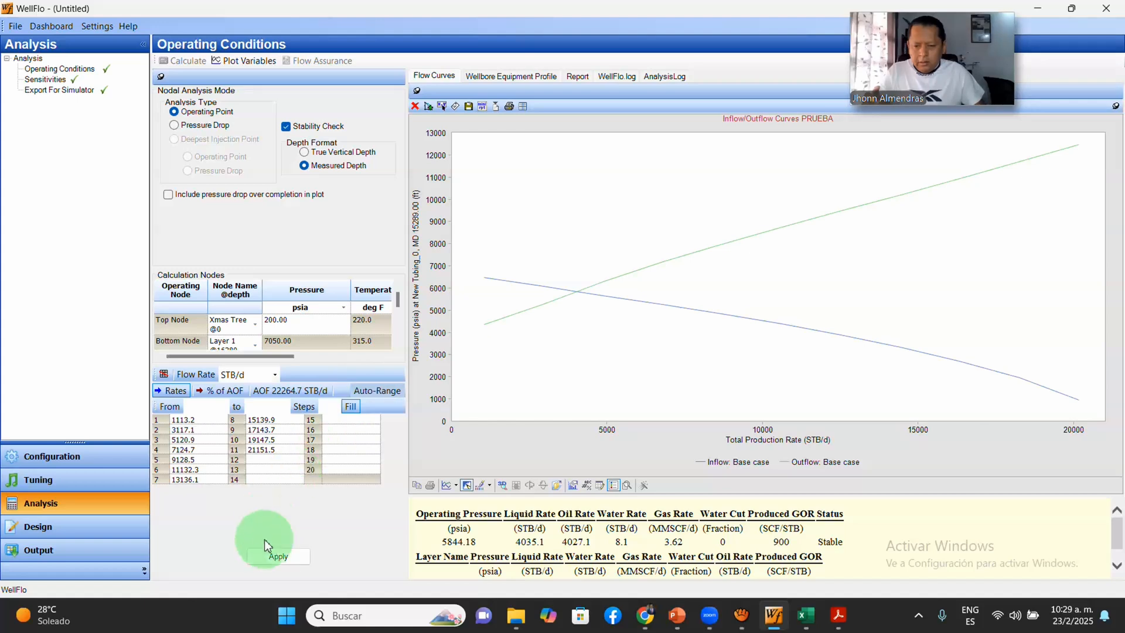
click(273, 556)
click(182, 60)
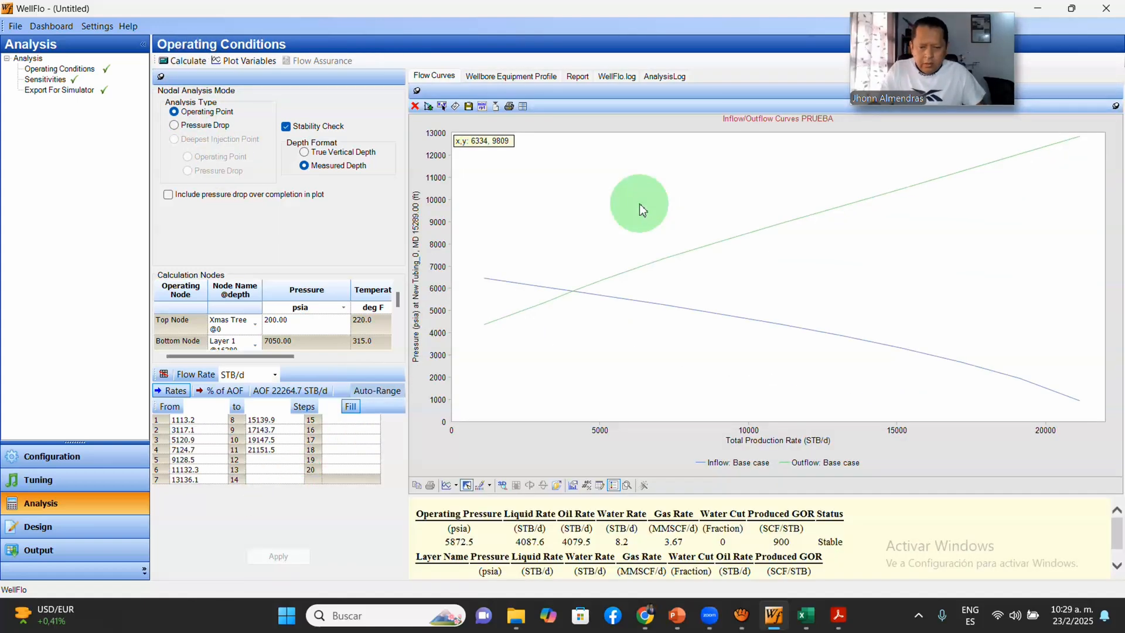
Step: Replace Layer 1 total Darcy skin with 4.3 in the reservoir data
click(82, 457)
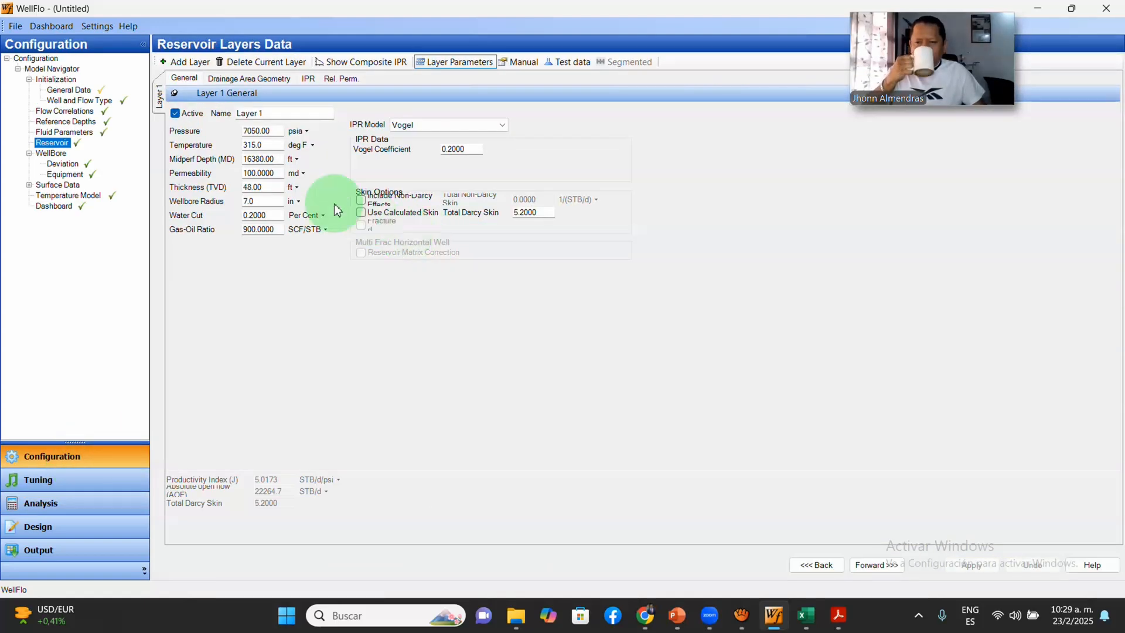
drag(553, 217, 458, 216)
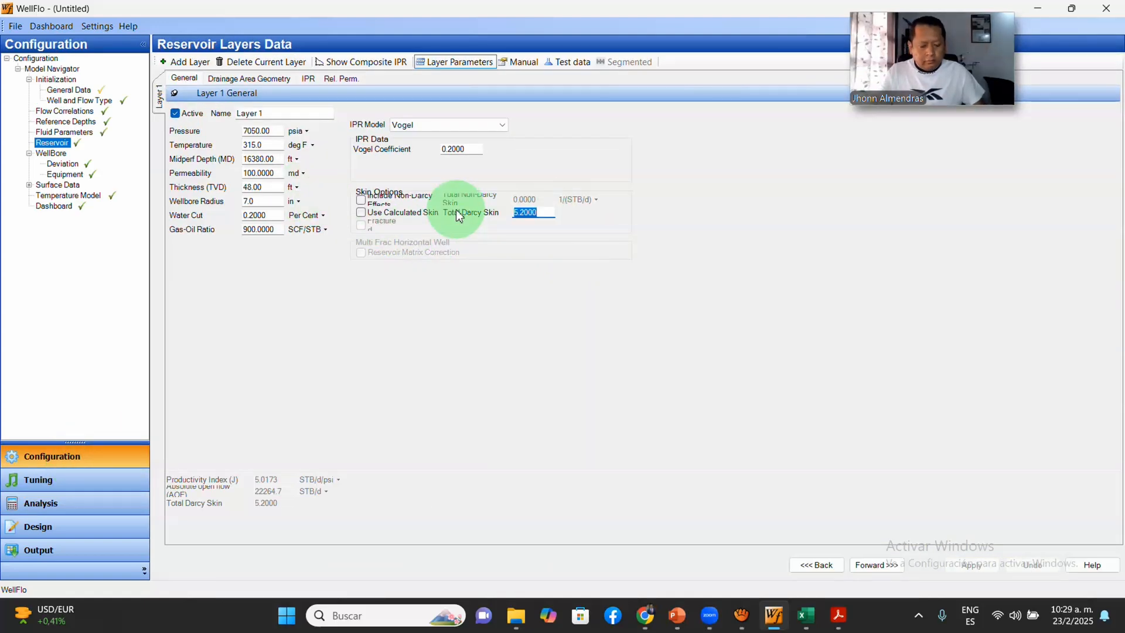
text(4.3)
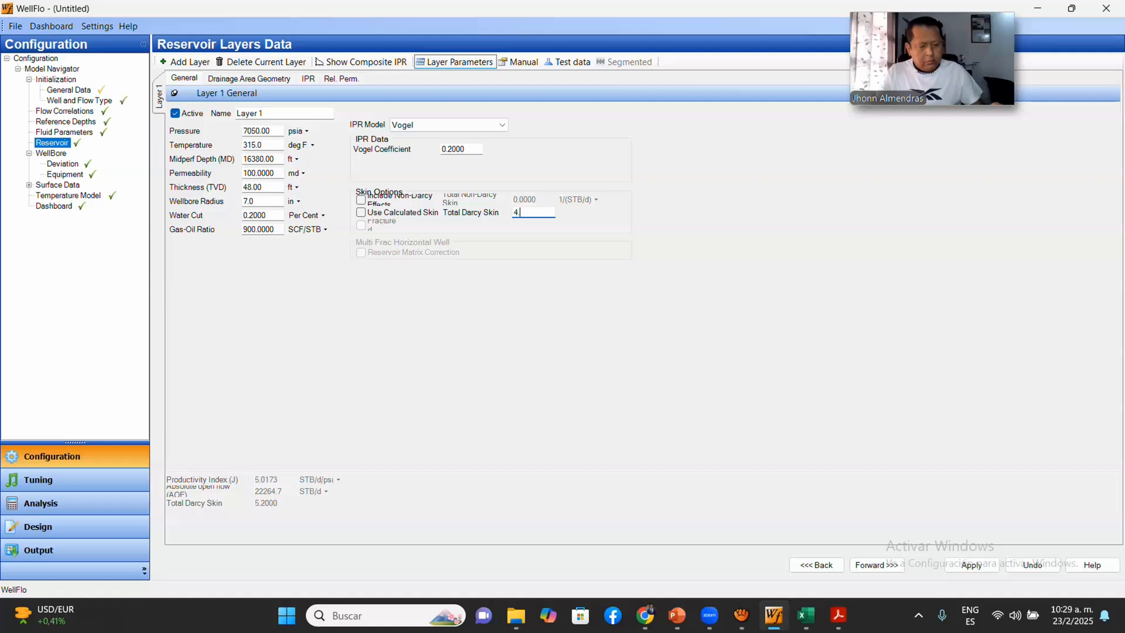
Step: Save and recalculate to 4171.8 STB/d at 5915.88 psia, then reopen the reservoir layer data
click(122, 507)
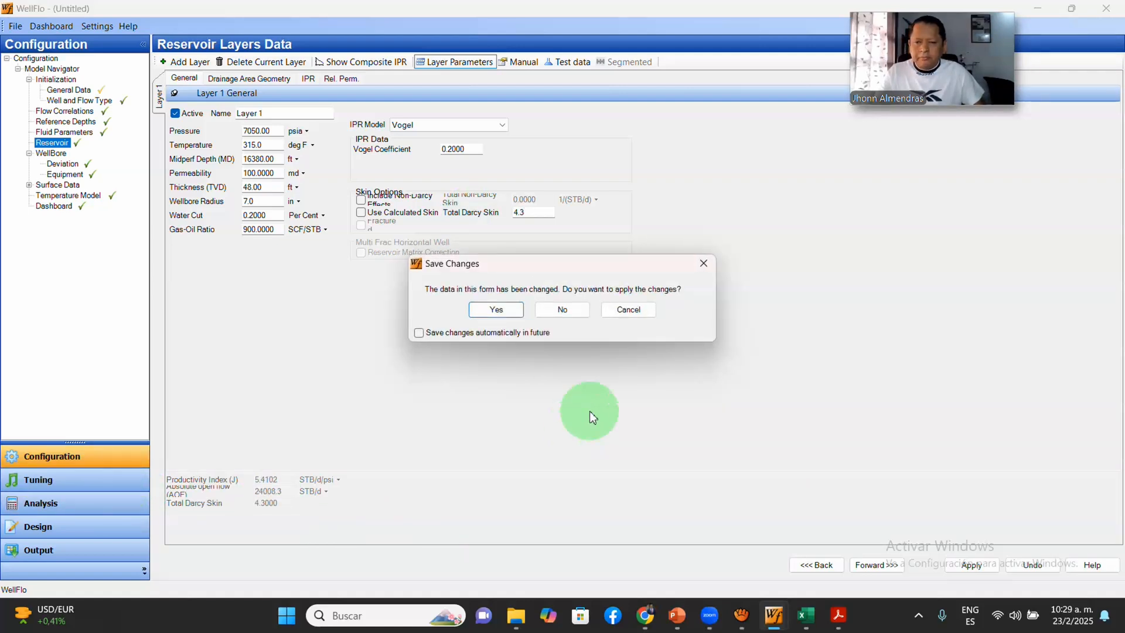
click(494, 309)
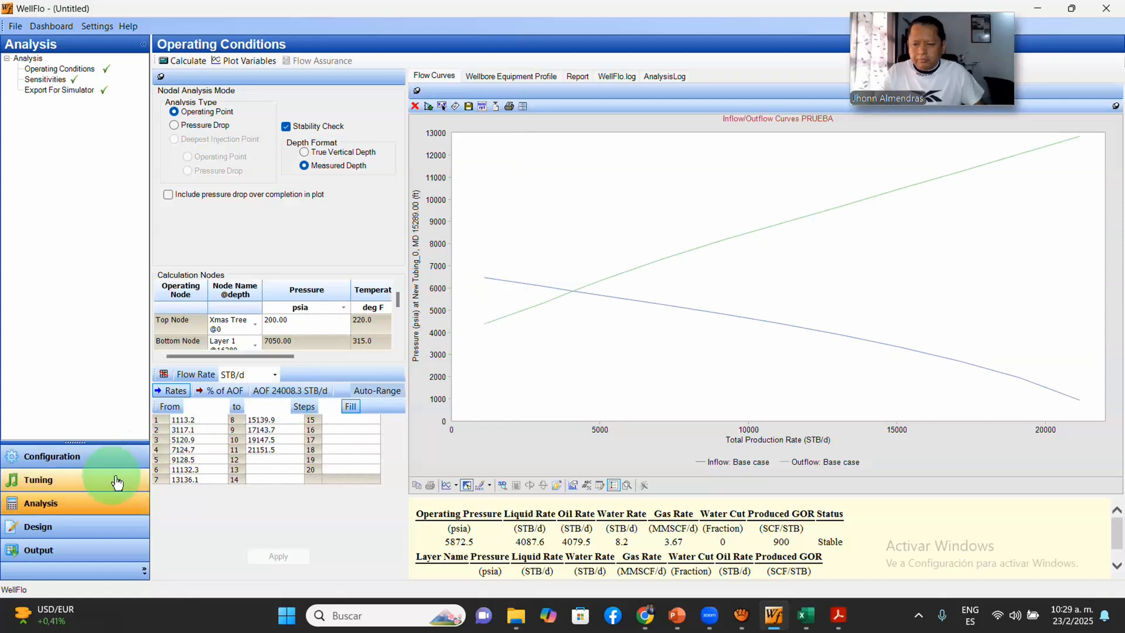
click(369, 390)
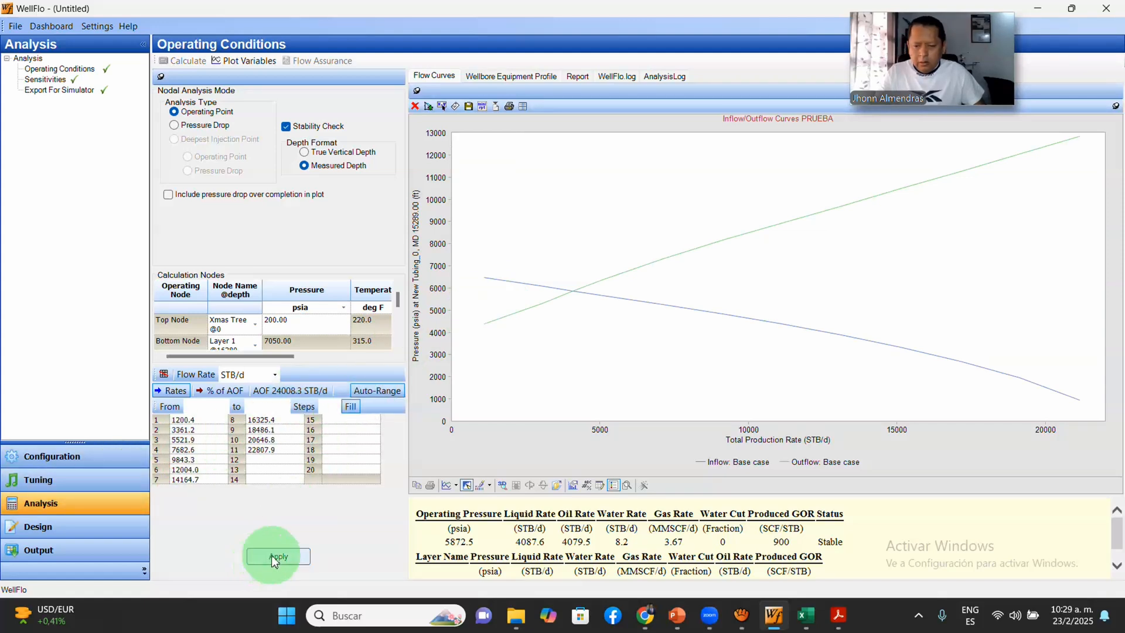
click(185, 60)
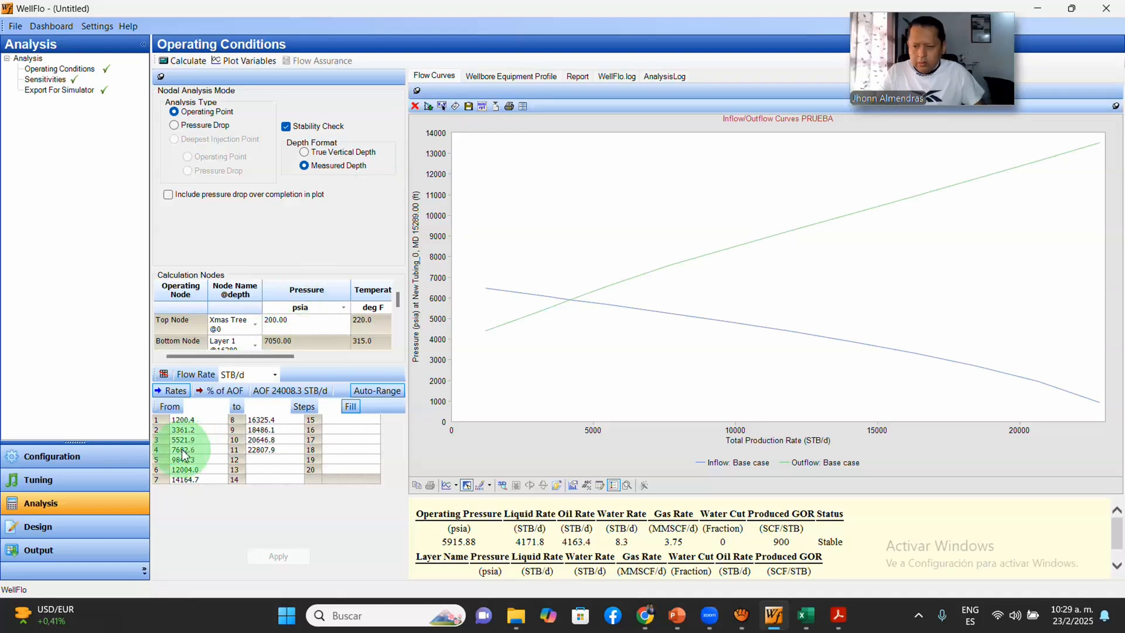
click(73, 455)
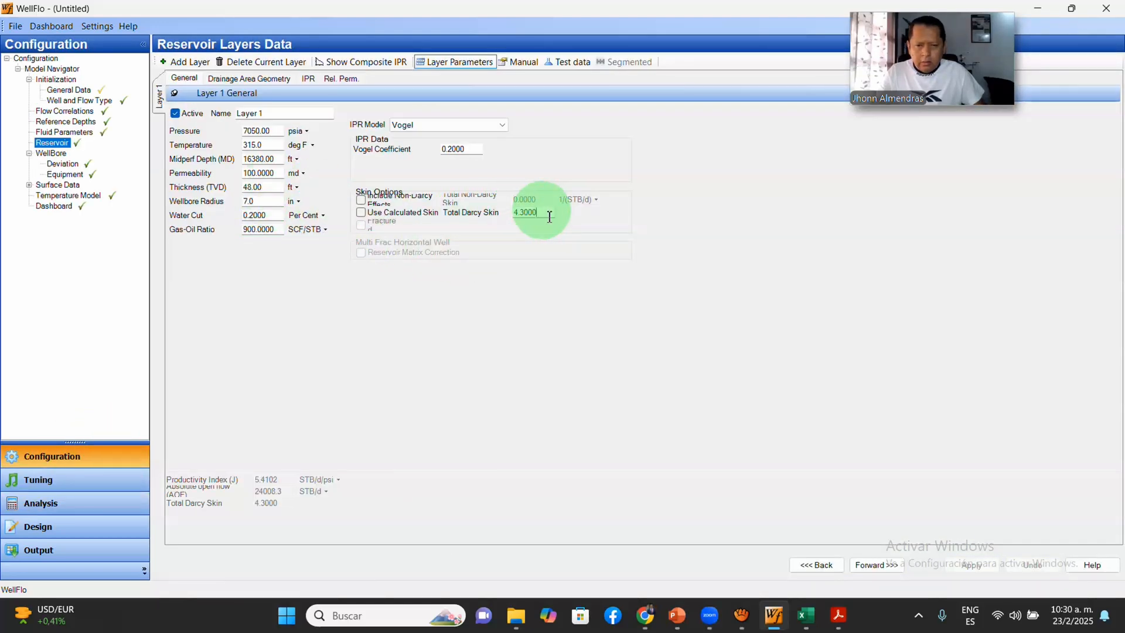
Step: Set Layer 1 total Darcy skin to 3.8 and save the reservoir change
double_click(525, 213)
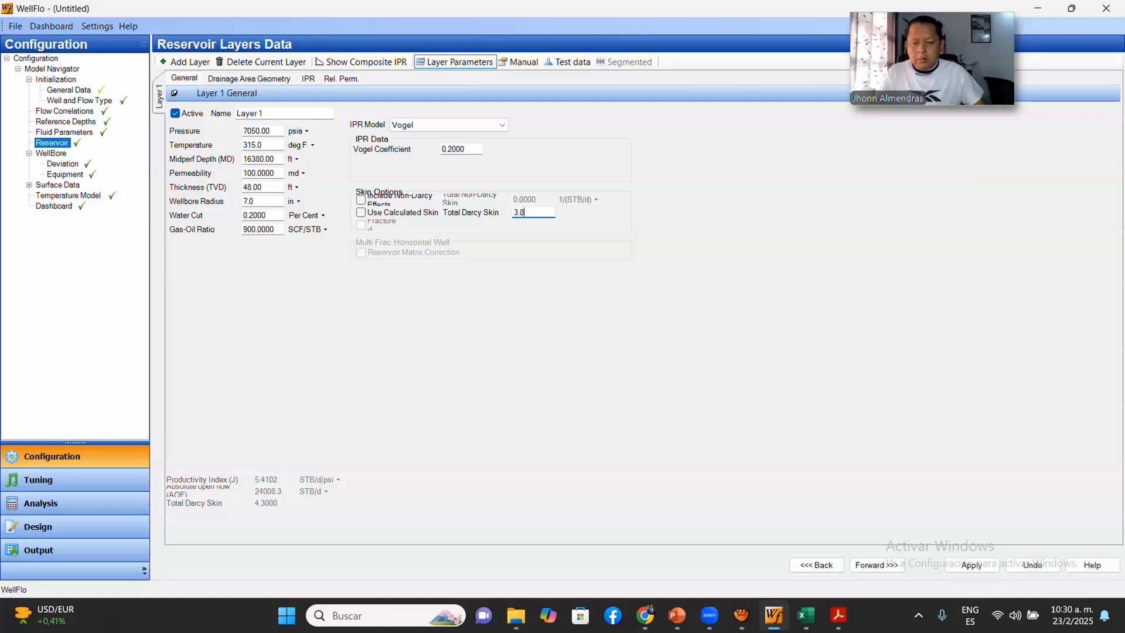
click(75, 509)
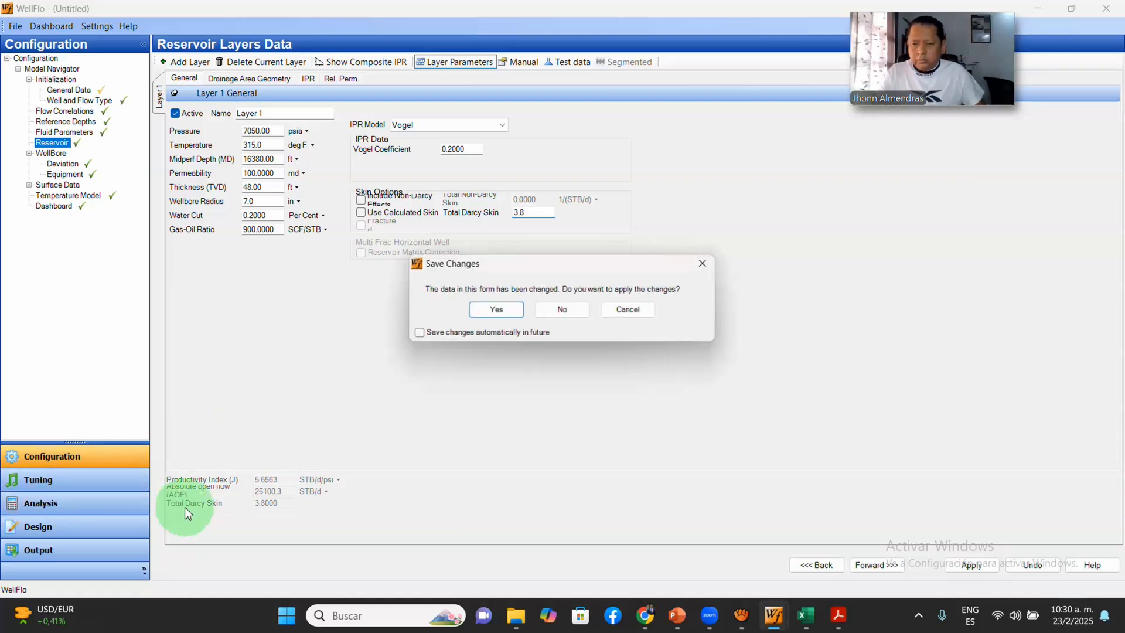
click(511, 311)
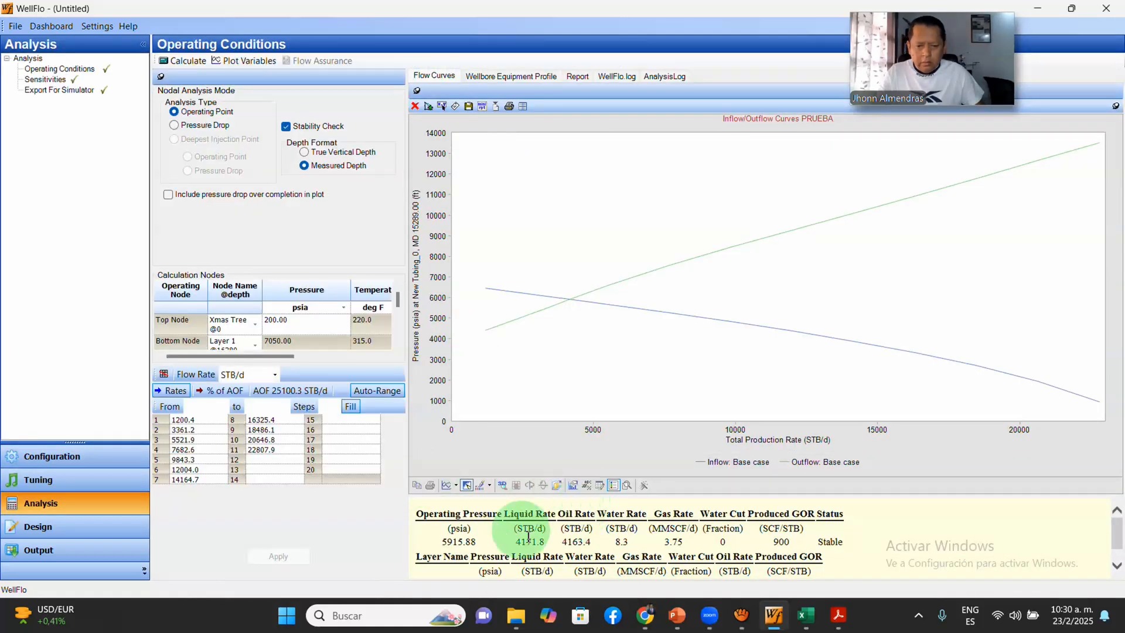
Step: Recalculate to 4218.6 STB/d at 5941.01 psia and reopen the reservoir layer data
click(373, 395)
click(286, 545)
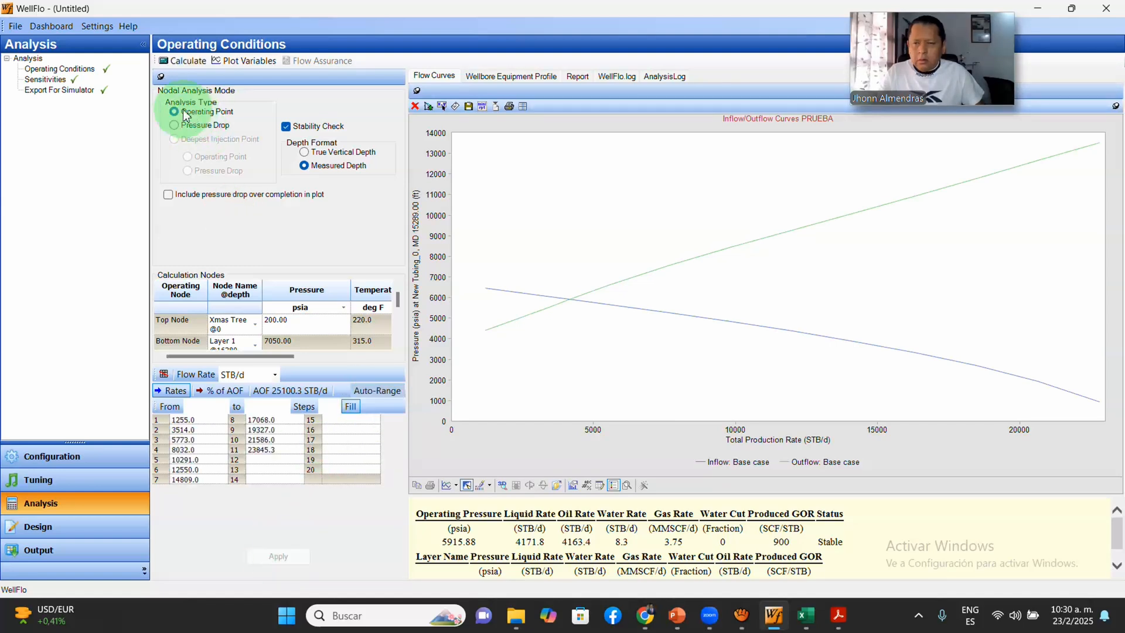
click(182, 60)
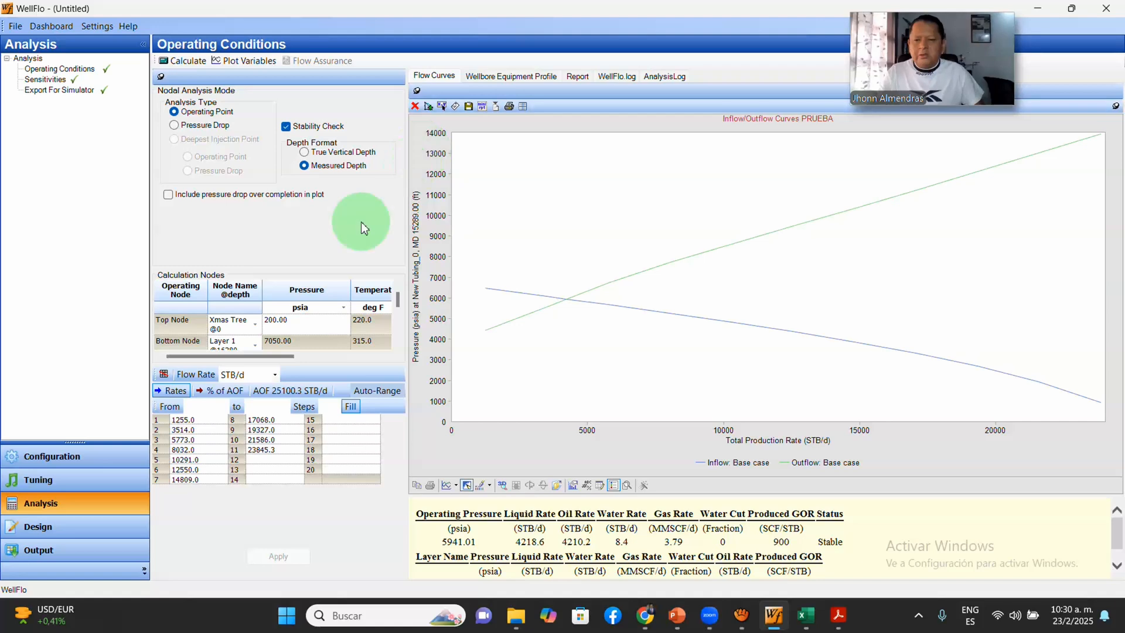
click(88, 460)
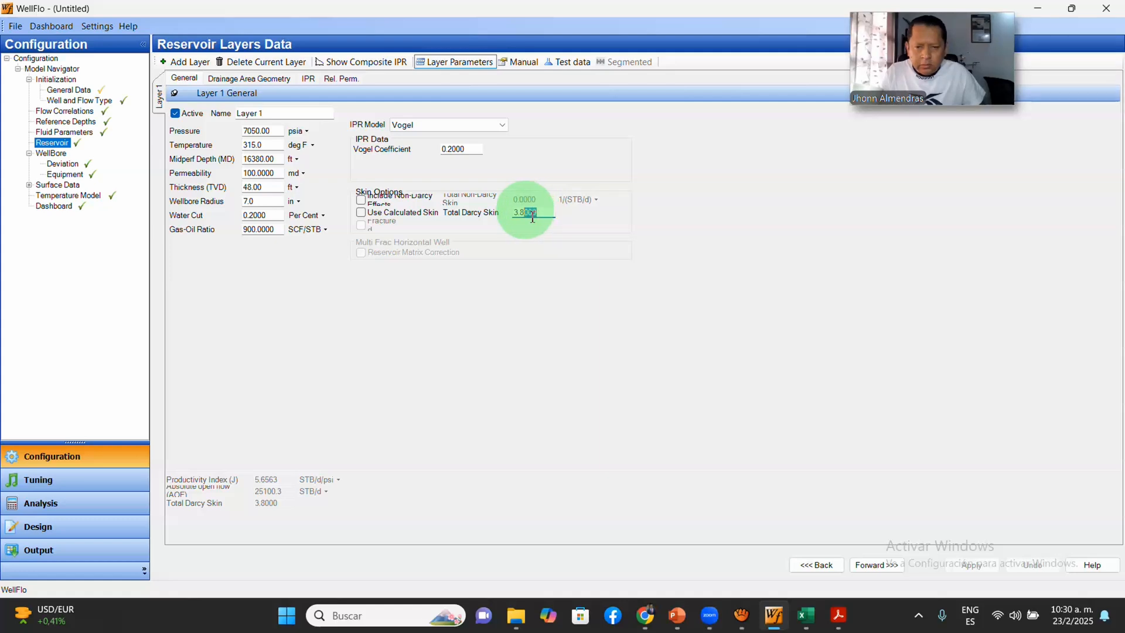
Step: Edit Layer 1 total Darcy skin to 3.83 and save the reservoir change
drag(532, 216, 580, 215)
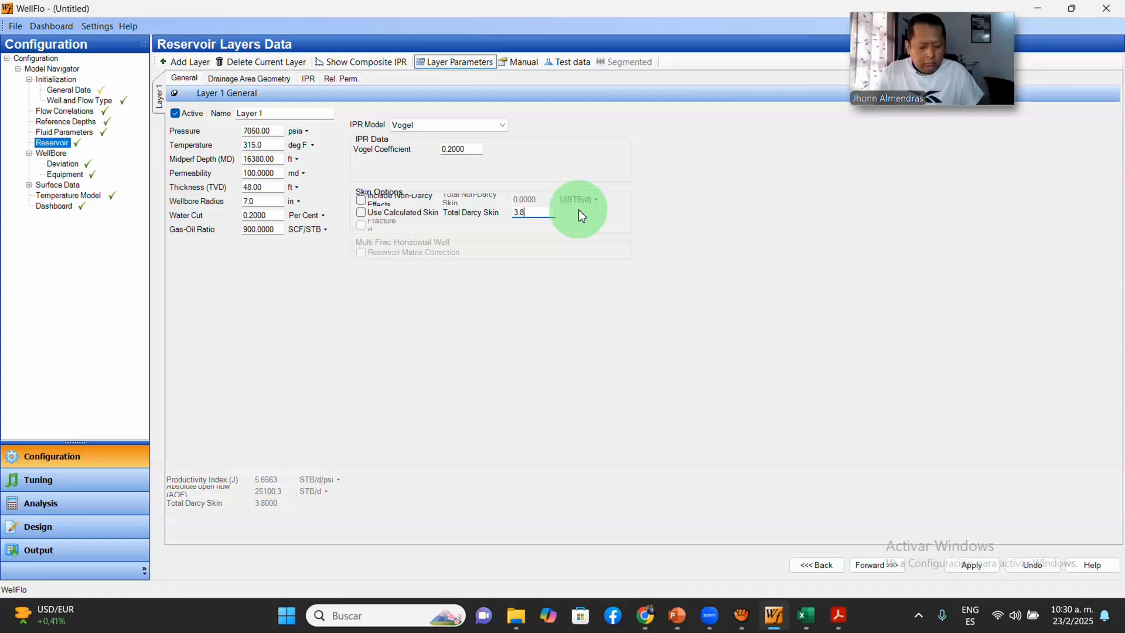
text(3)
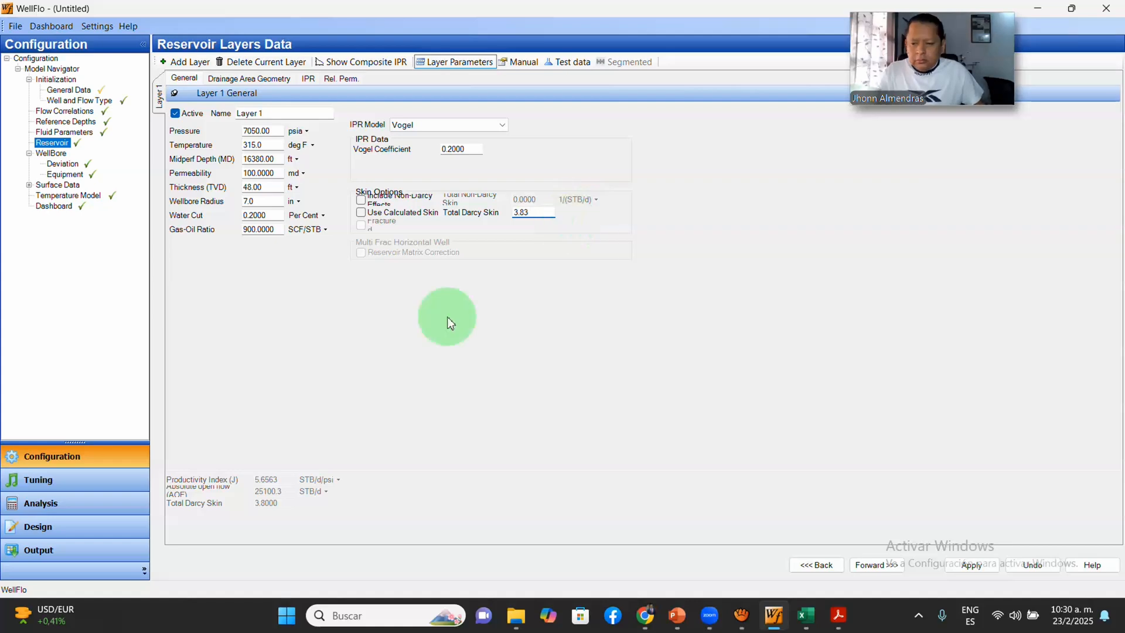
click(56, 502)
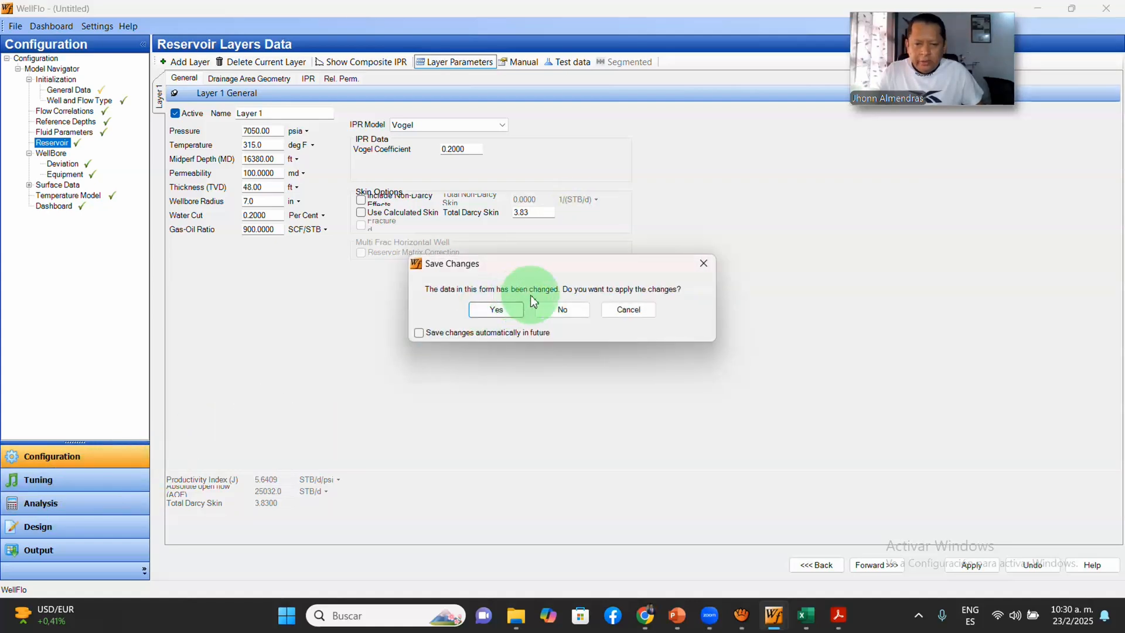
click(513, 311)
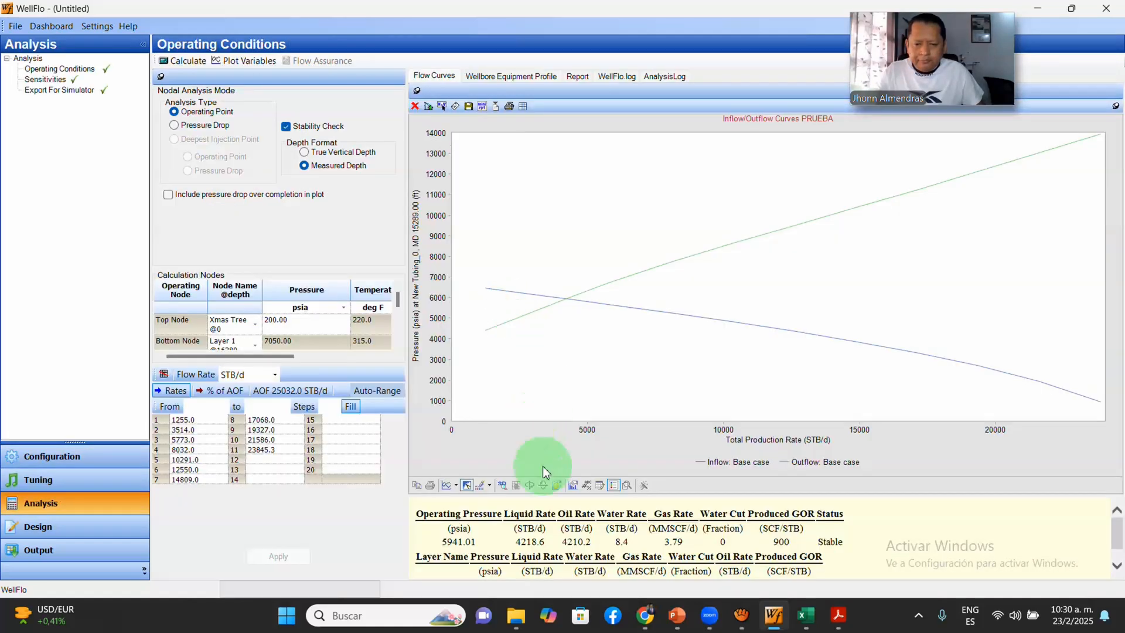
Step: Recalculate the curves, giving 4215.7 STB/d liquid at 5939.49 psia
click(378, 390)
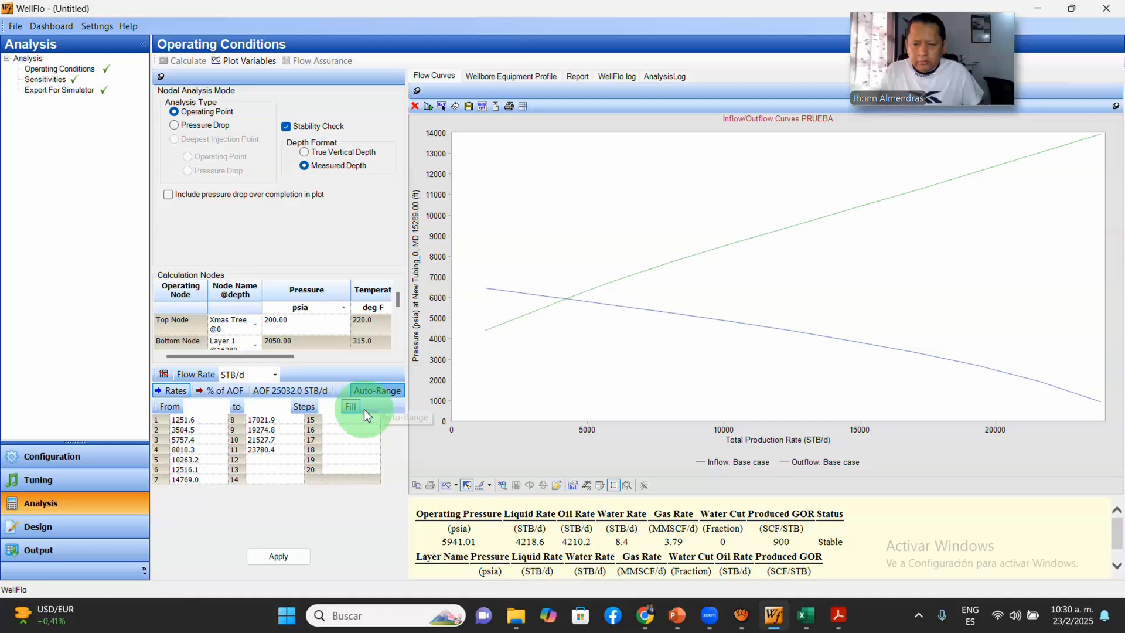
click(281, 554)
click(195, 62)
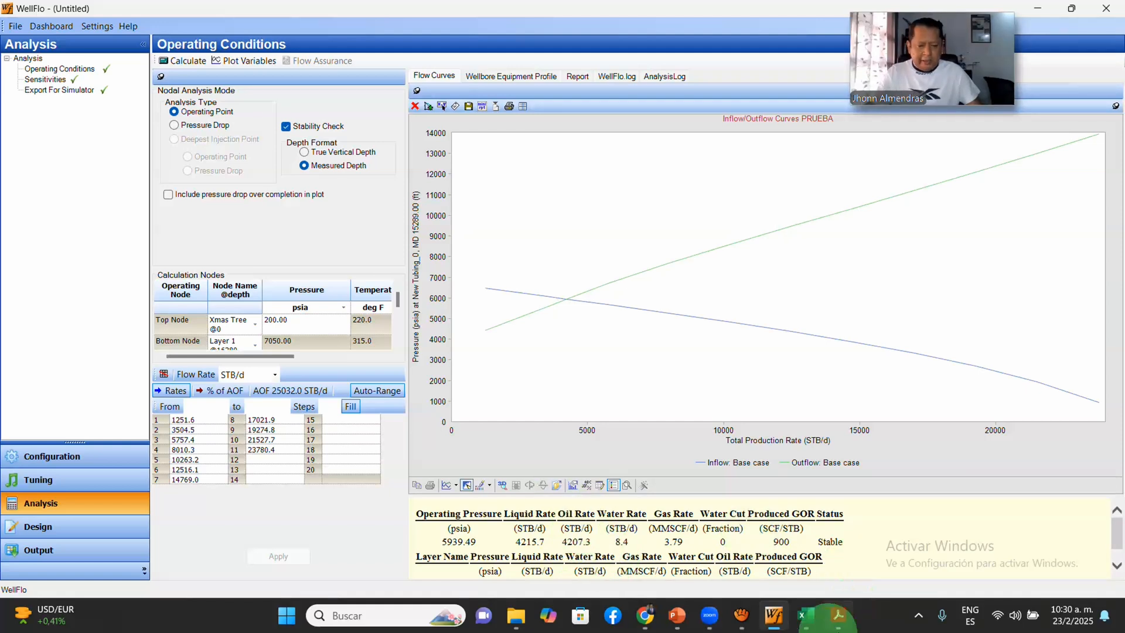
click(687, 620)
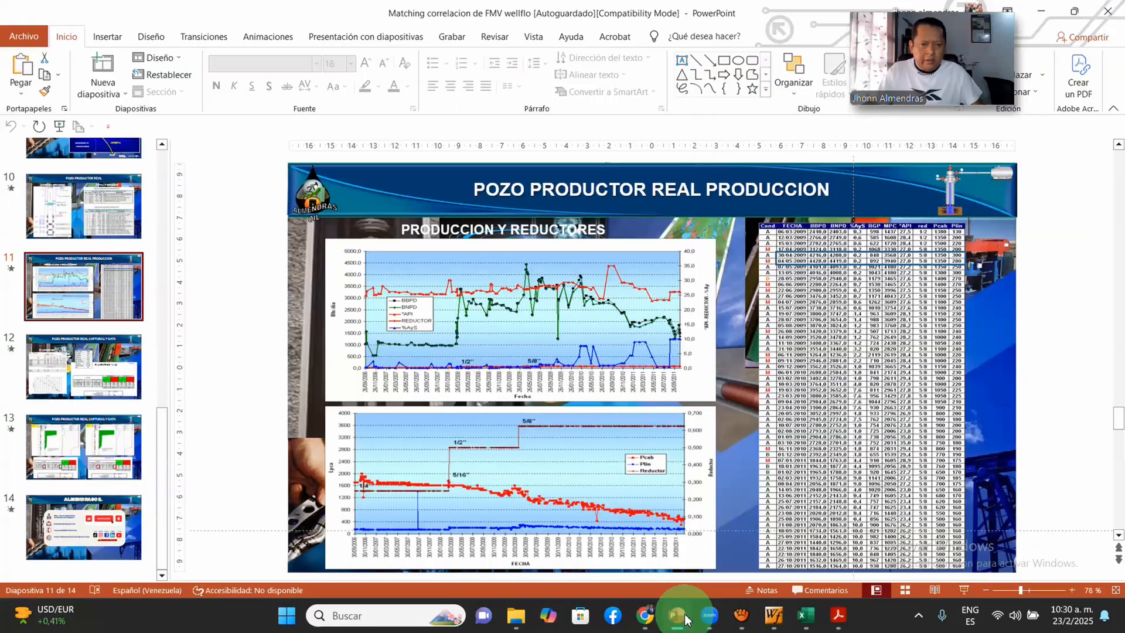
click(963, 591)
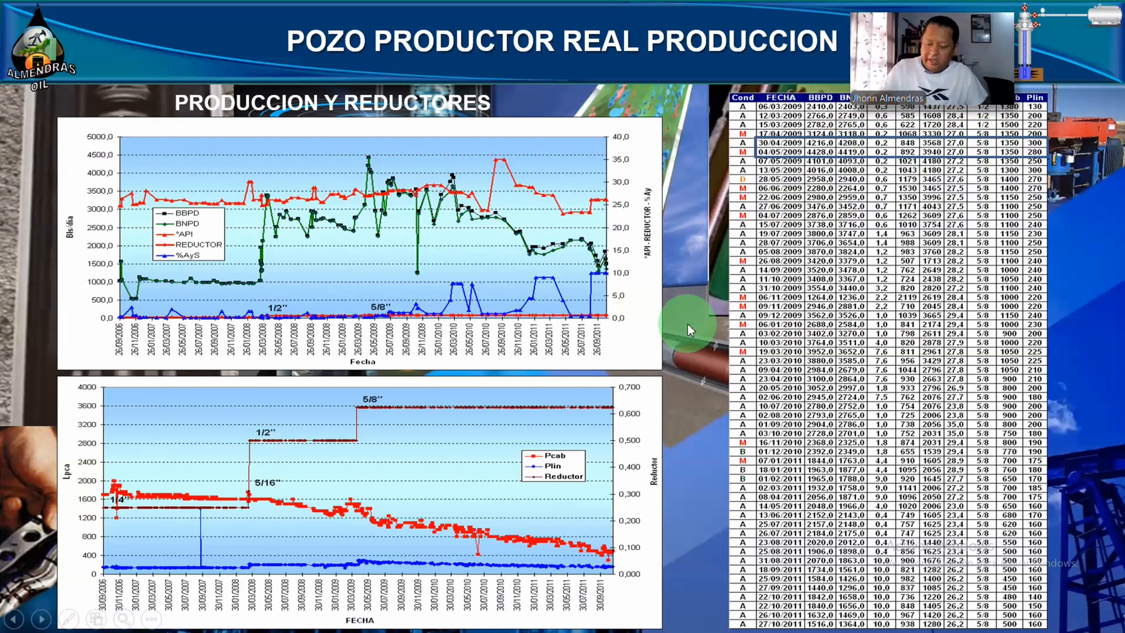
key(Escape)
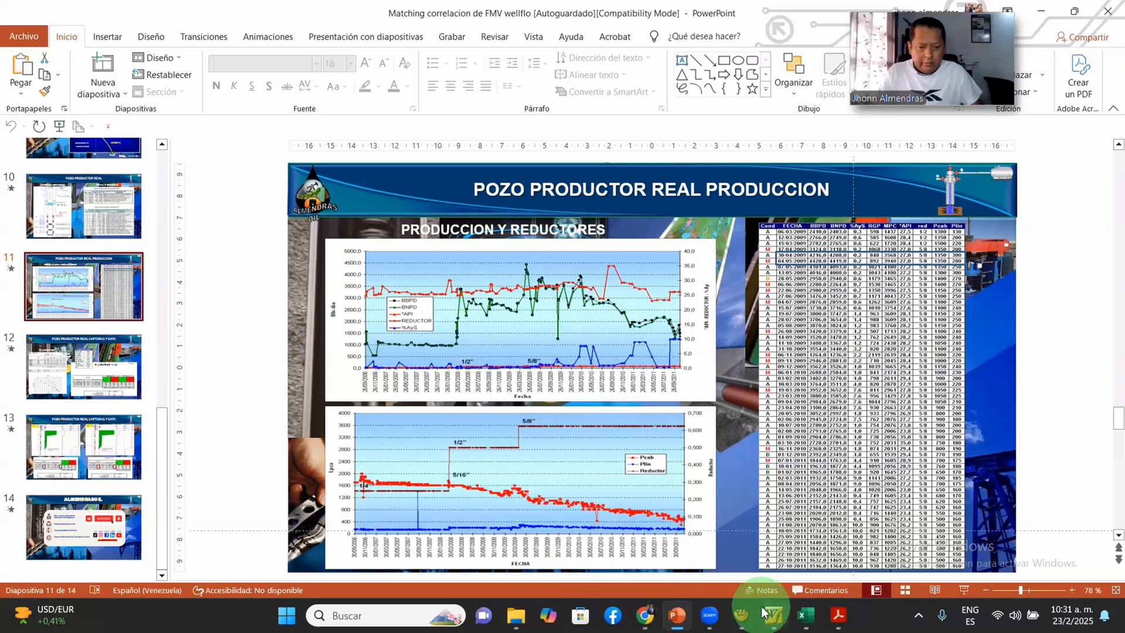
click(772, 614)
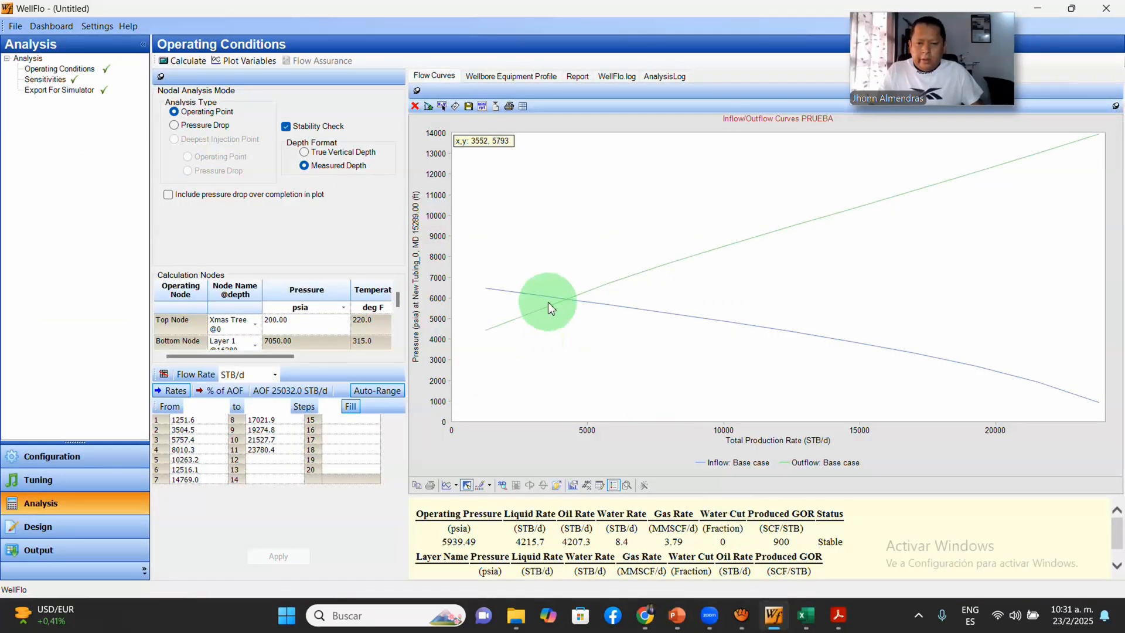
Step: Reset and rerun the flow correlation tuning against Survey1 in Match Pressure Surveys
click(87, 461)
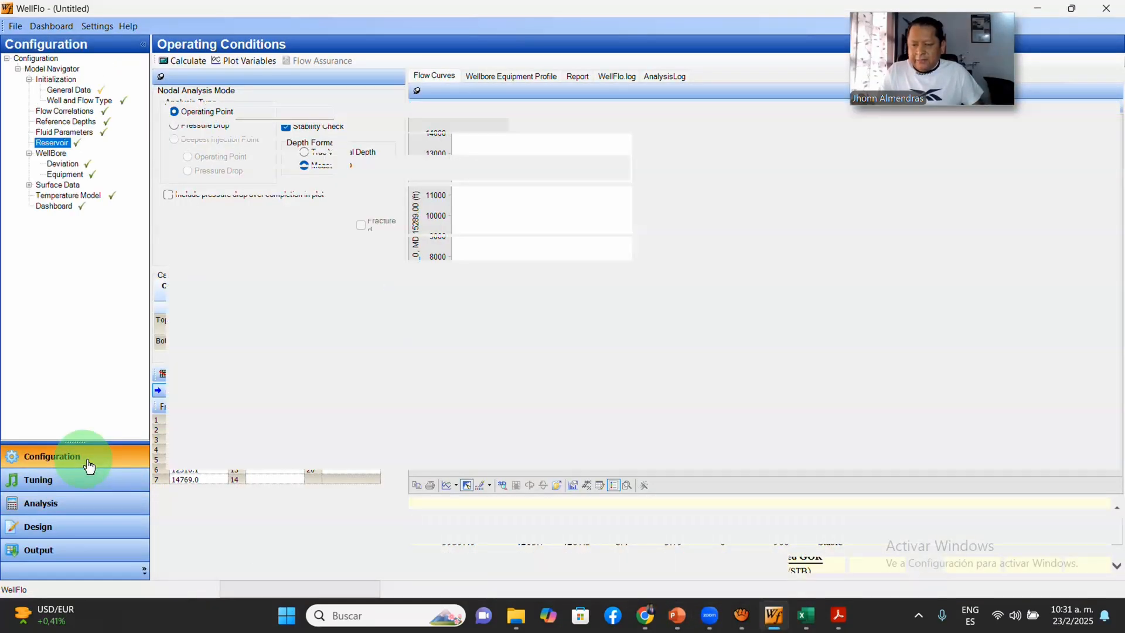
click(80, 483)
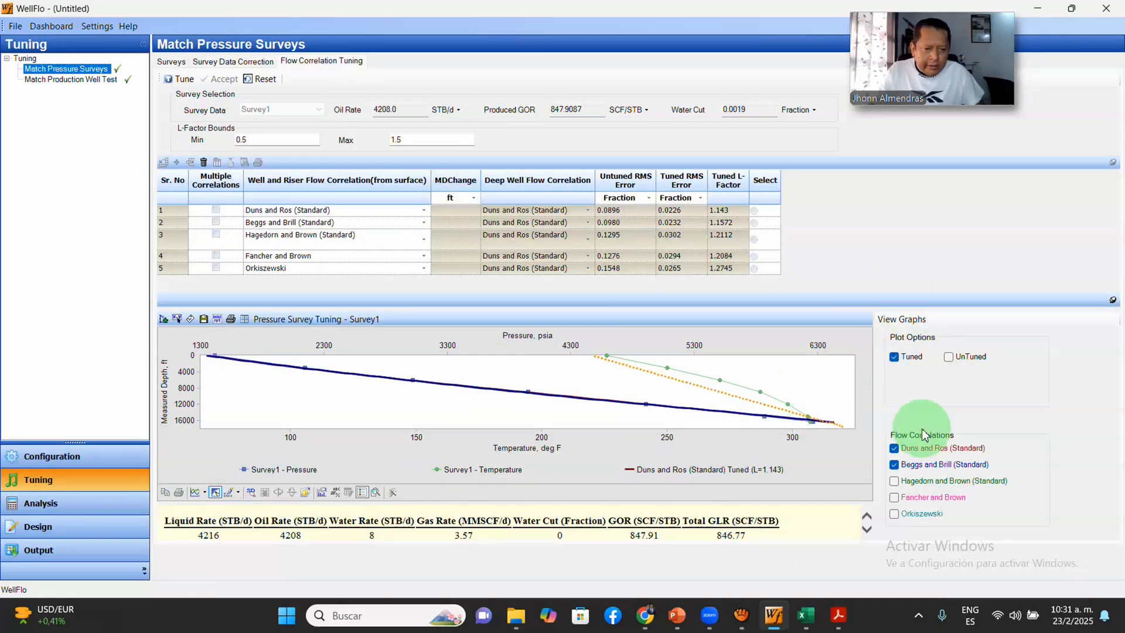
click(264, 83)
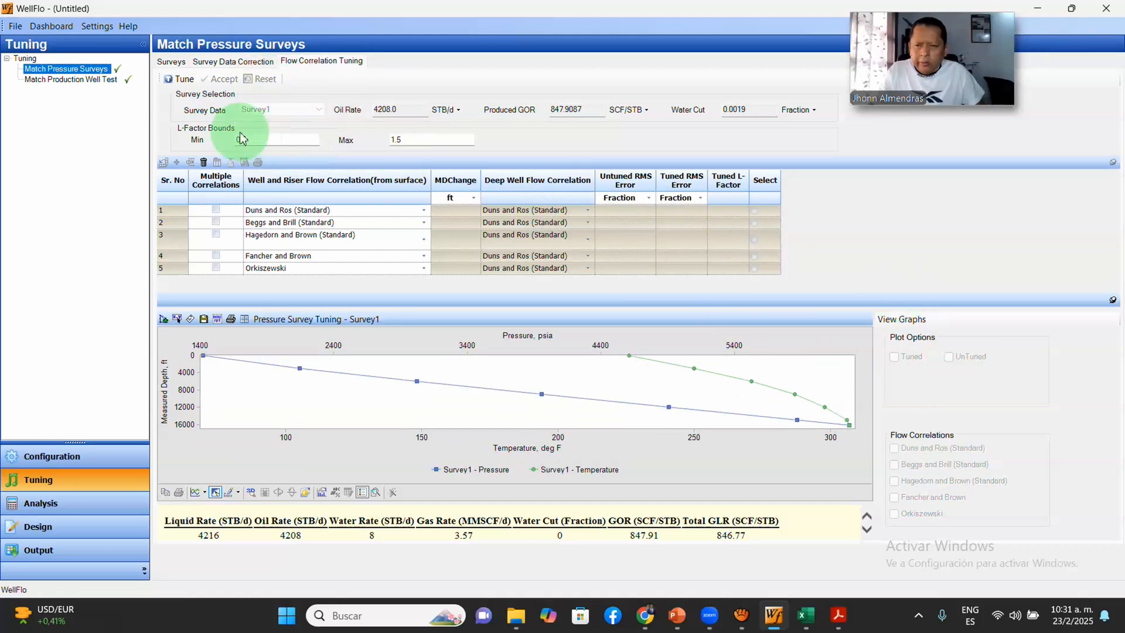
click(181, 81)
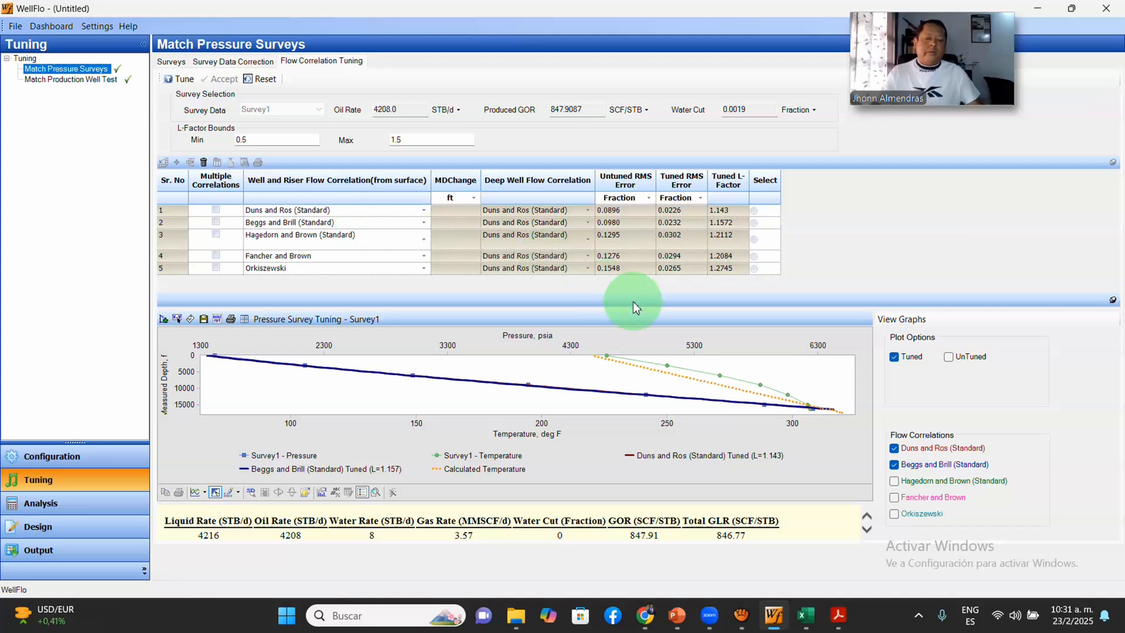
Step: Choose Duns and Ros (Standard) with L-factor 1.143, hiding Beggs and Brill, and save
click(894, 465)
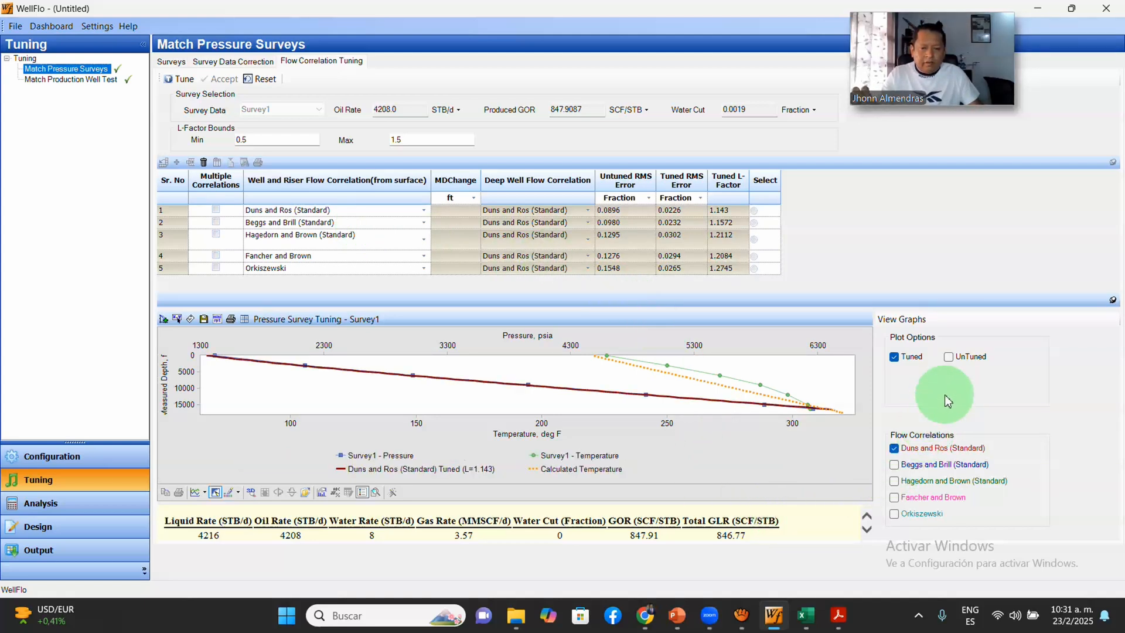
click(755, 211)
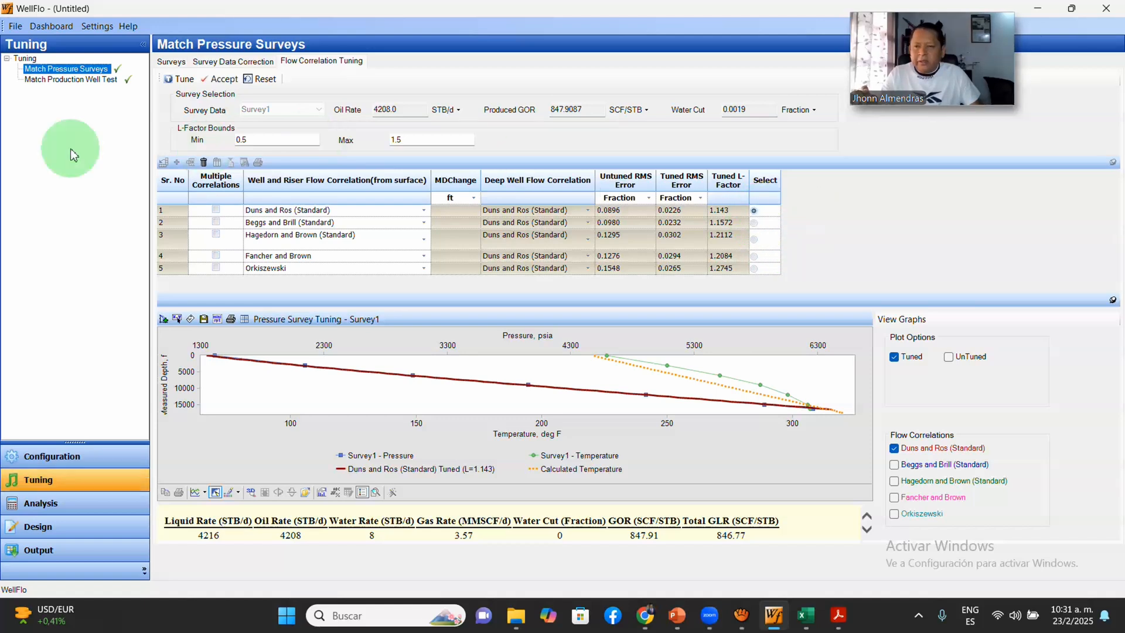
click(74, 465)
click(491, 310)
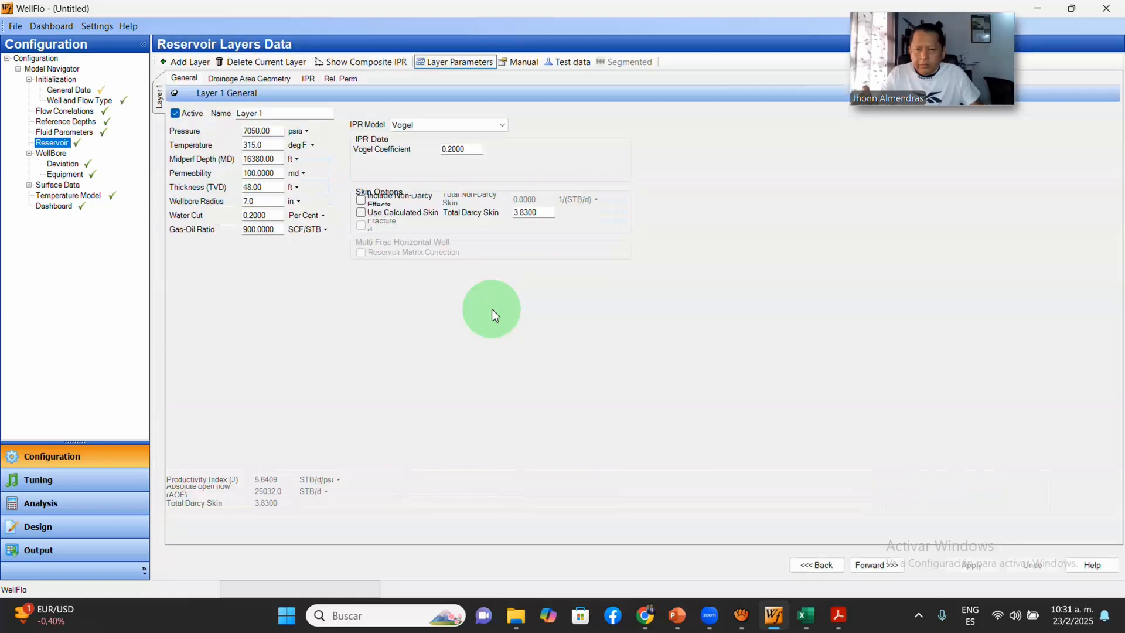
Step: With L factor 1.1430, recalculate the operating point (5939.49 psia, 4215.7 STB/d) and open Sensitivities
click(67, 111)
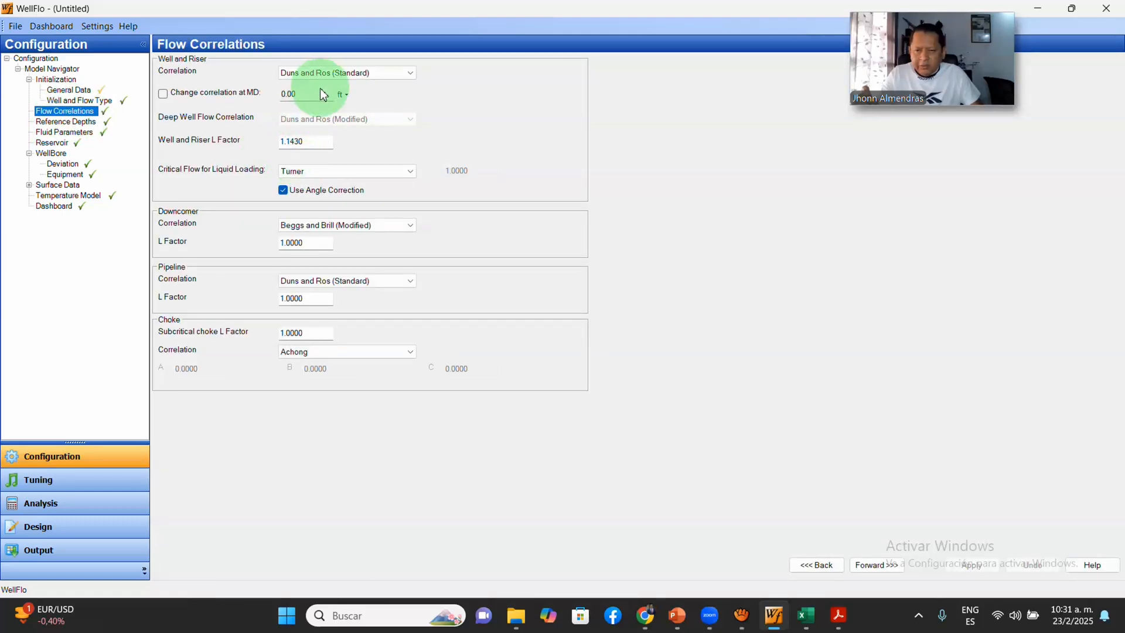
click(94, 506)
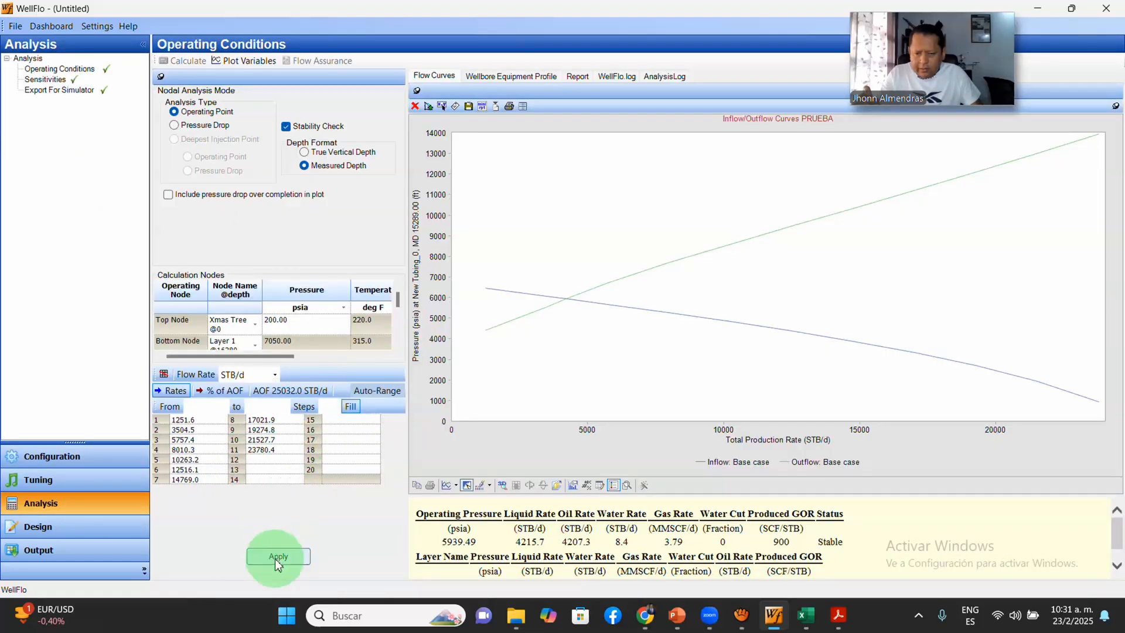
click(183, 60)
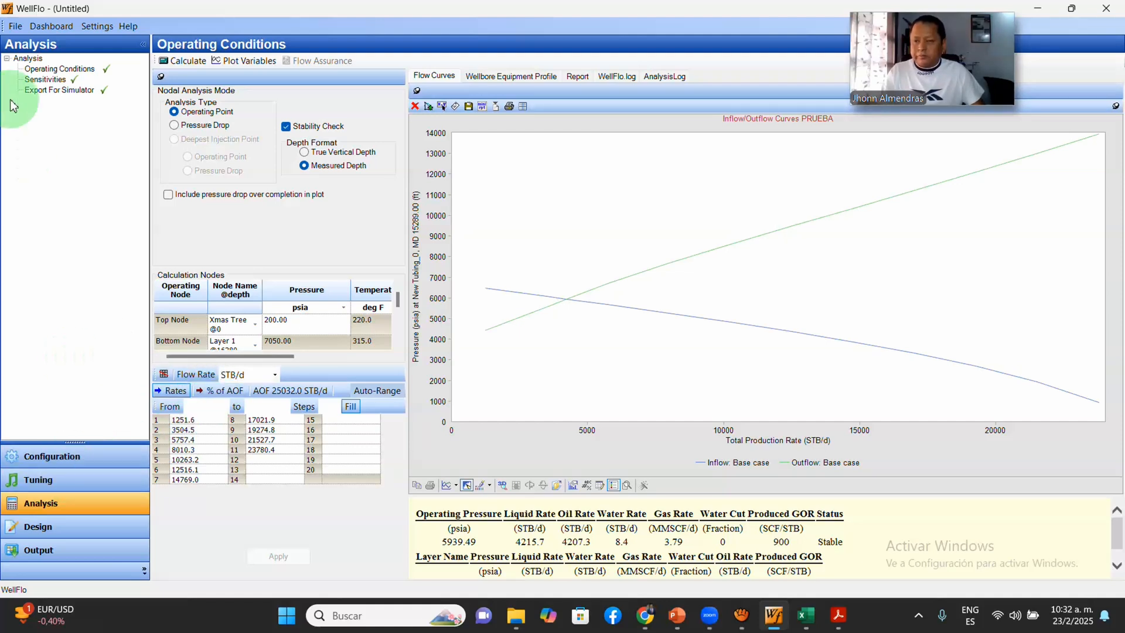
click(45, 80)
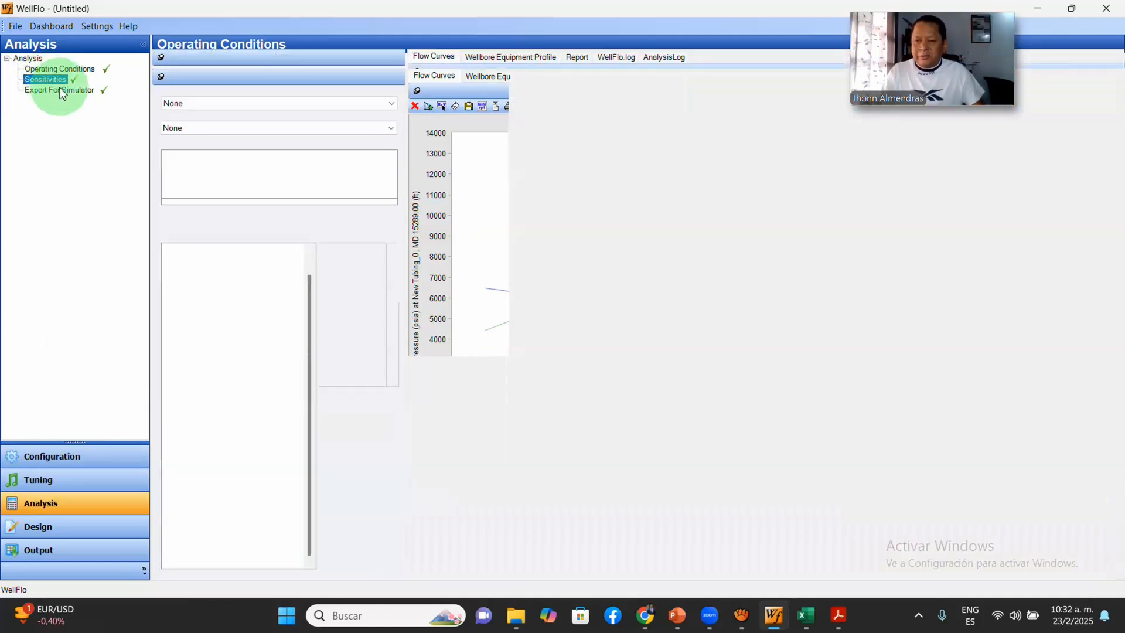
Step: Add flow restriction I.D. values 40 and 32 (64th in), set it as Sensitivity 2, and calculate
scroll(268, 257, up, 1)
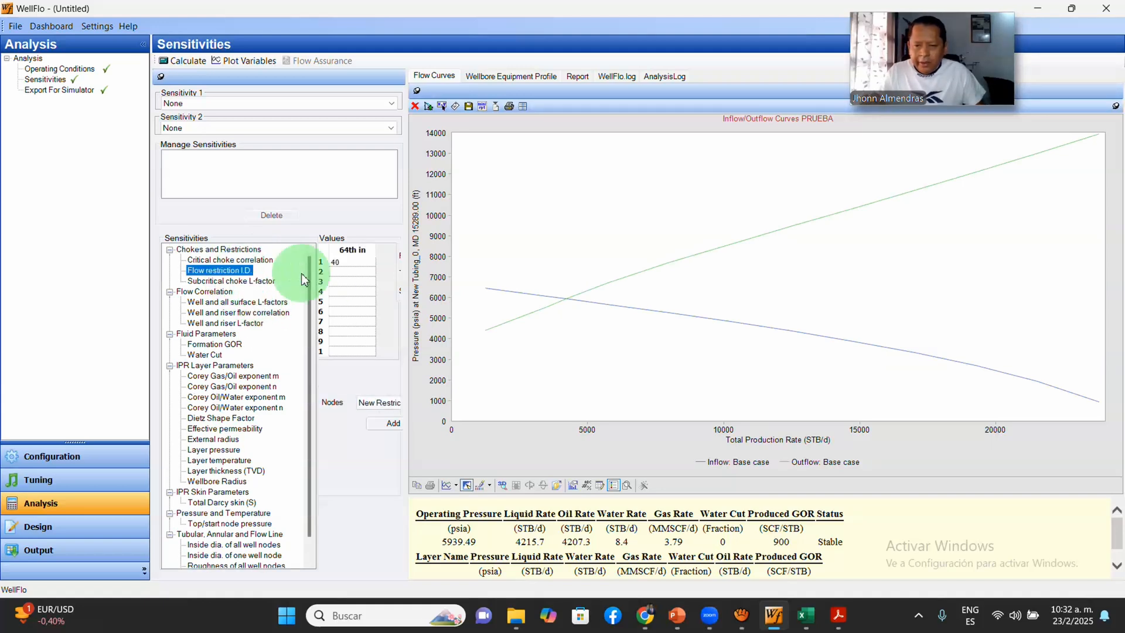
click(343, 272)
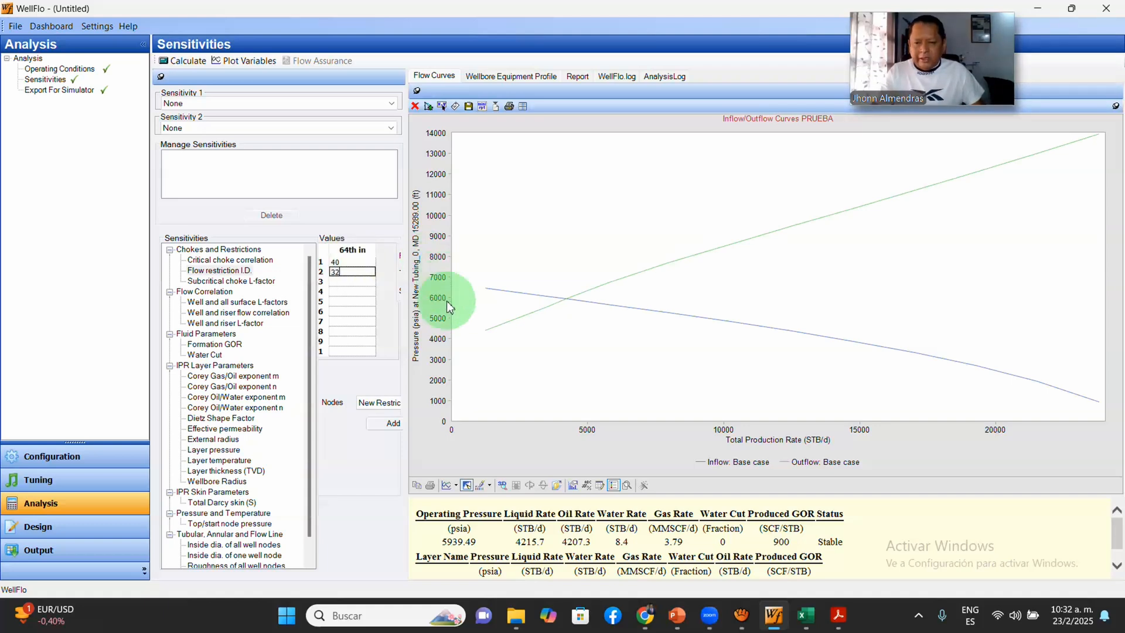
click(392, 423)
click(219, 128)
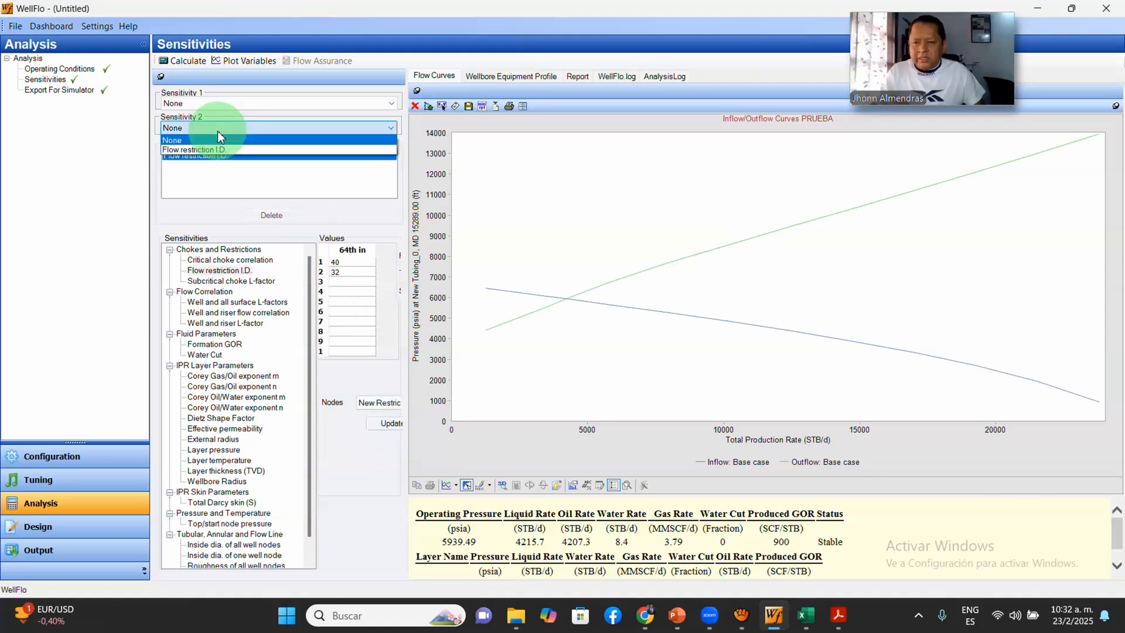
click(202, 149)
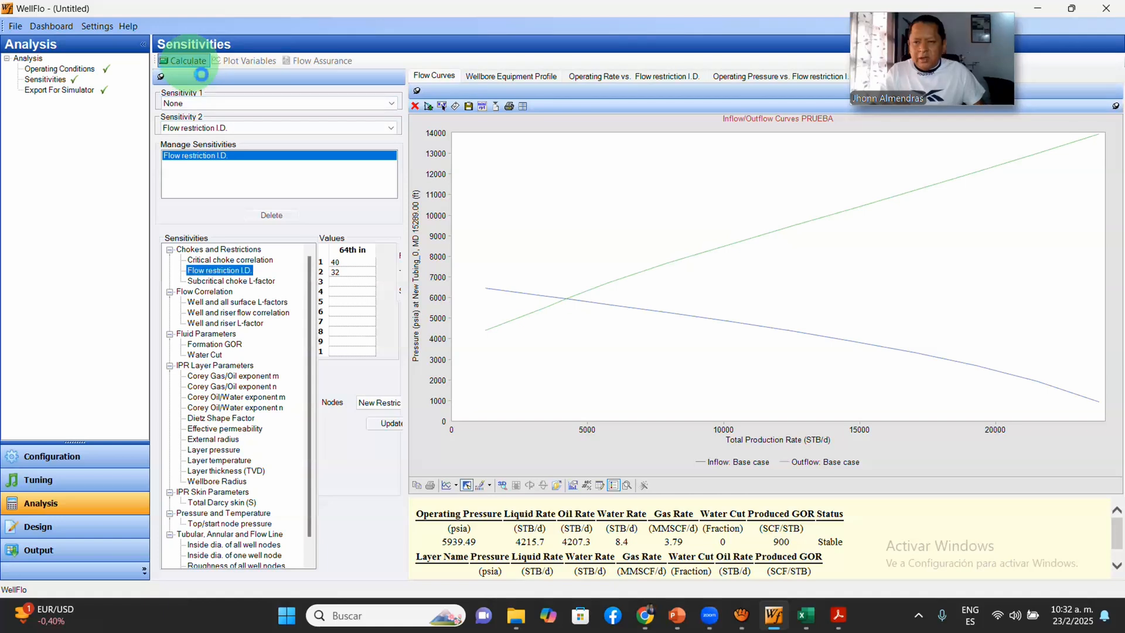
click(201, 75)
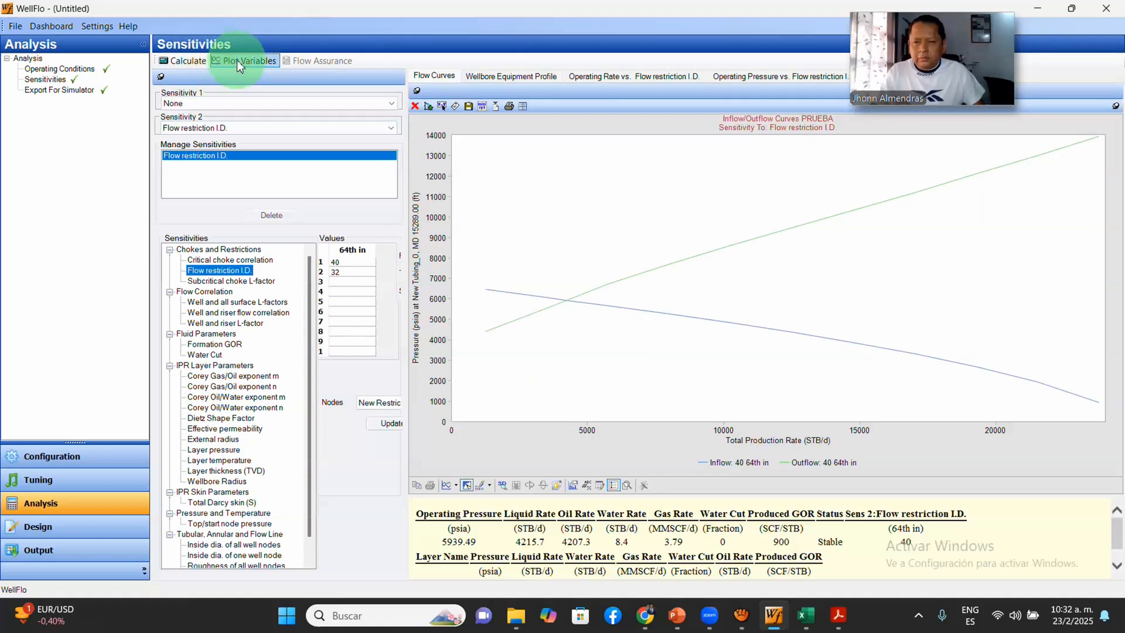
Step: Plot inflow/outflow curves for the 40 and 32 restrictions, giving 4215.7 and 3041.2 STB/d
click(240, 61)
click(344, 63)
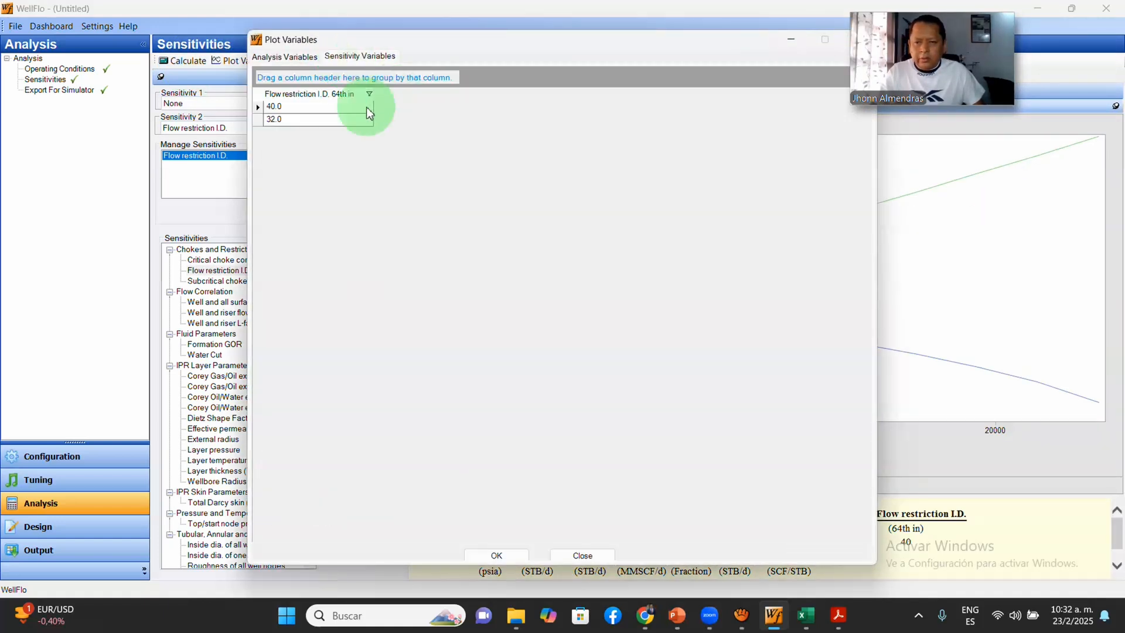
drag(256, 106, 257, 121)
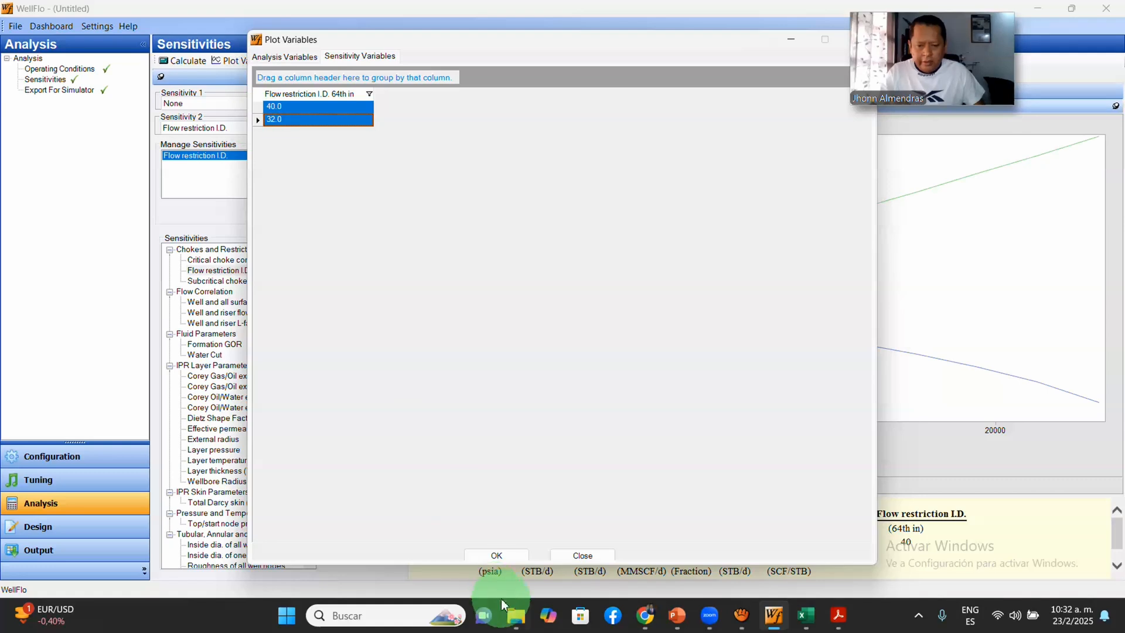
click(496, 555)
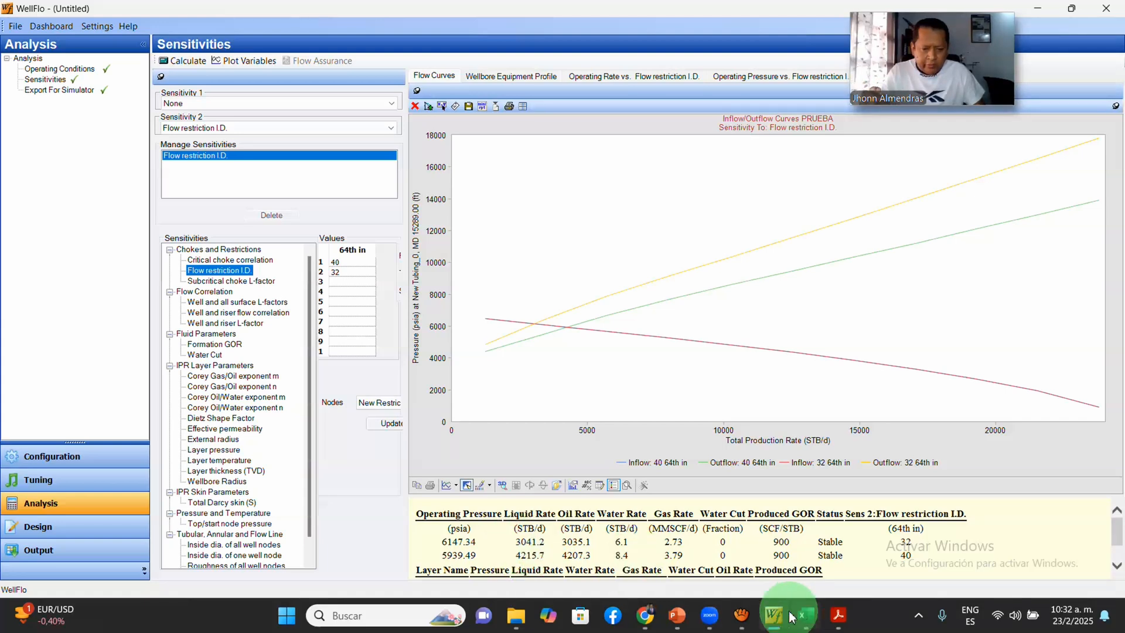
Step: Bring the PowerPoint field-data presentation with the choke-size history slide to the front
click(675, 617)
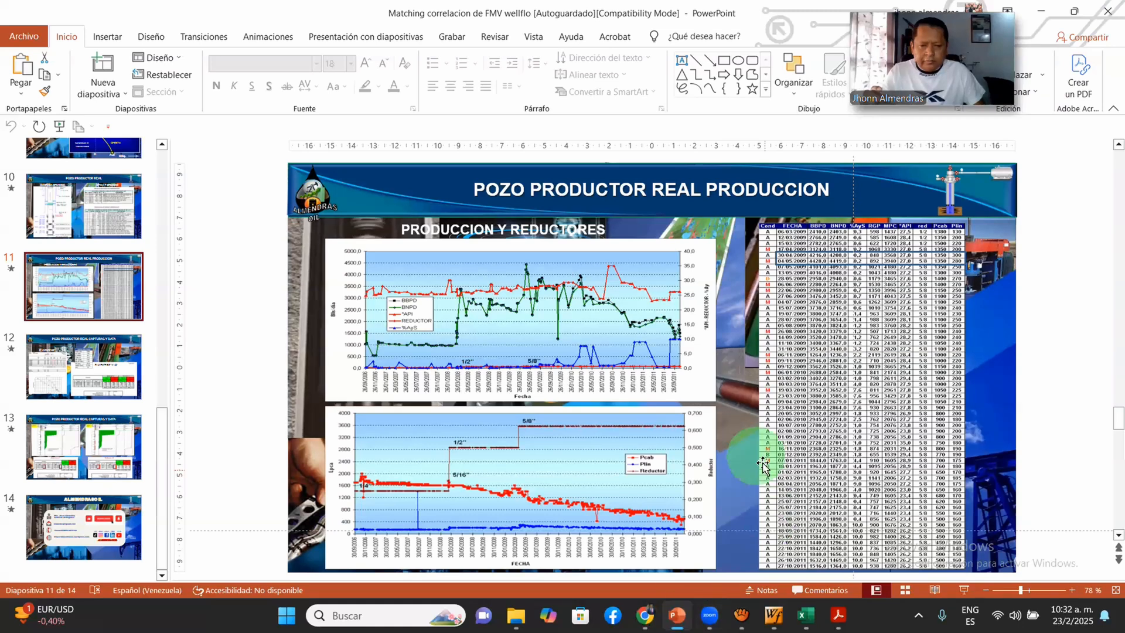
Step: Present slide 12, POZO PRODUCTOR REAL CAPTURAS Y DATA, full screen, then return to WellFlo's sensitivity curves
click(95, 384)
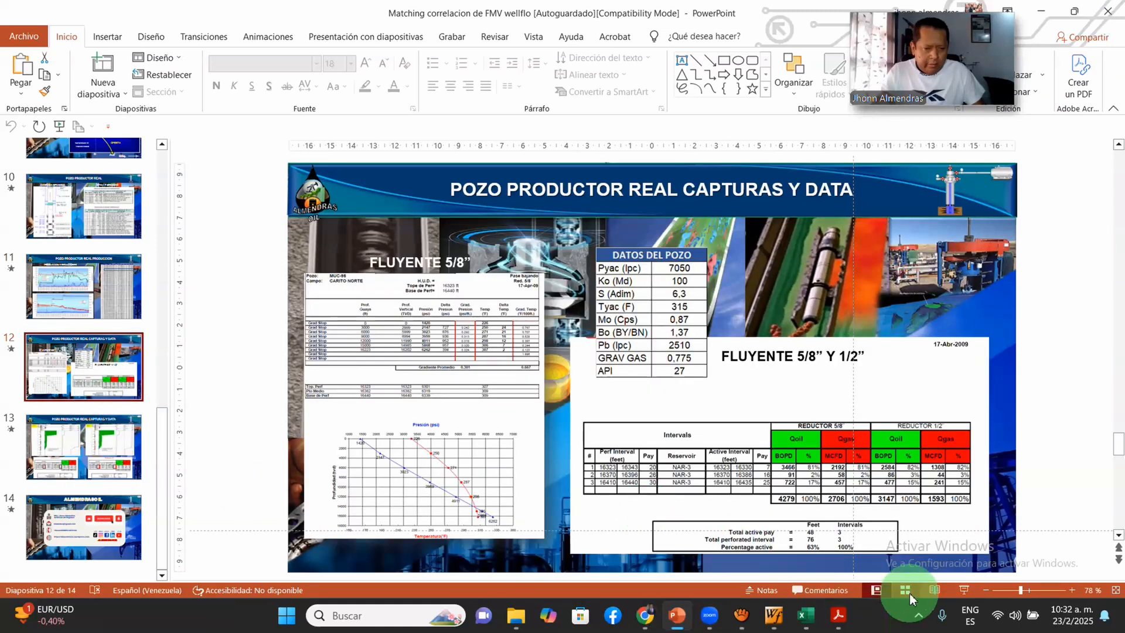
click(965, 589)
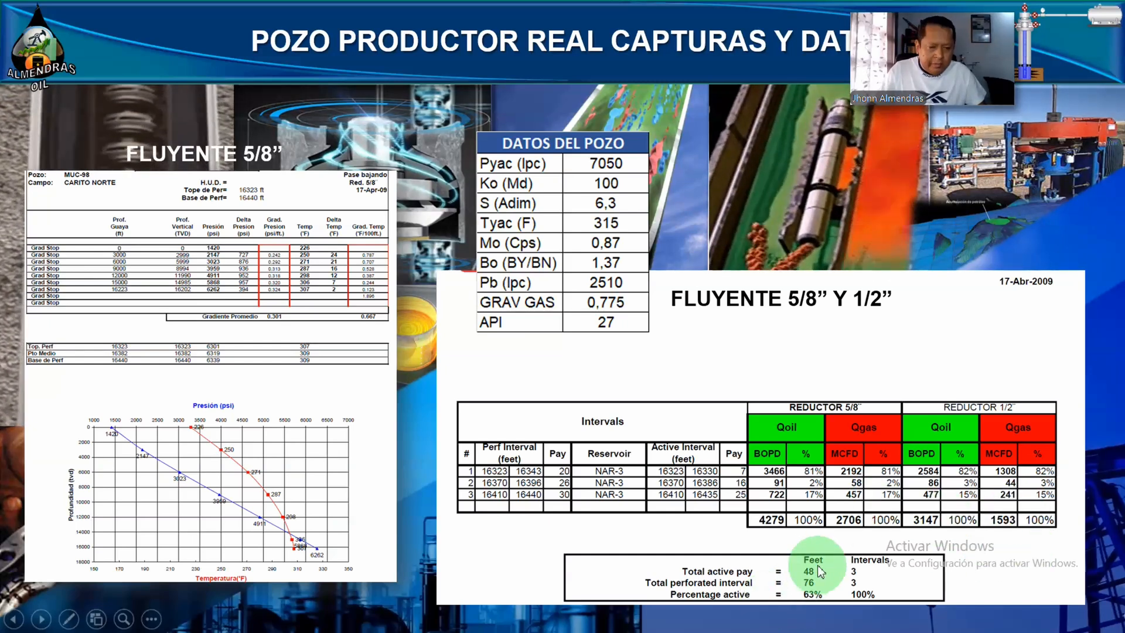
key(Escape)
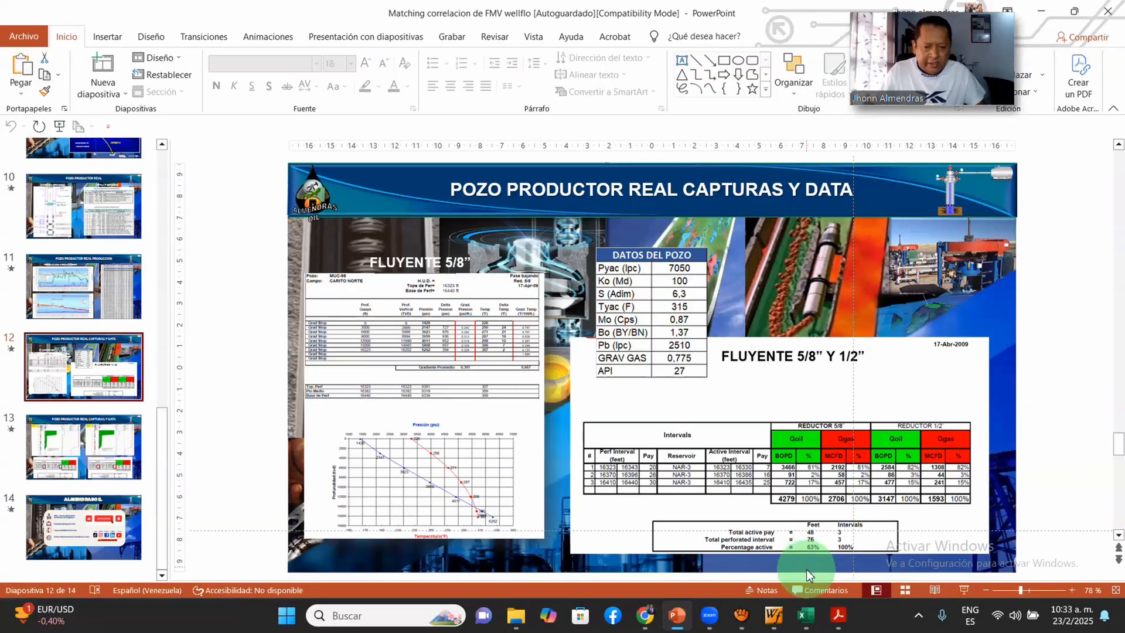
click(773, 620)
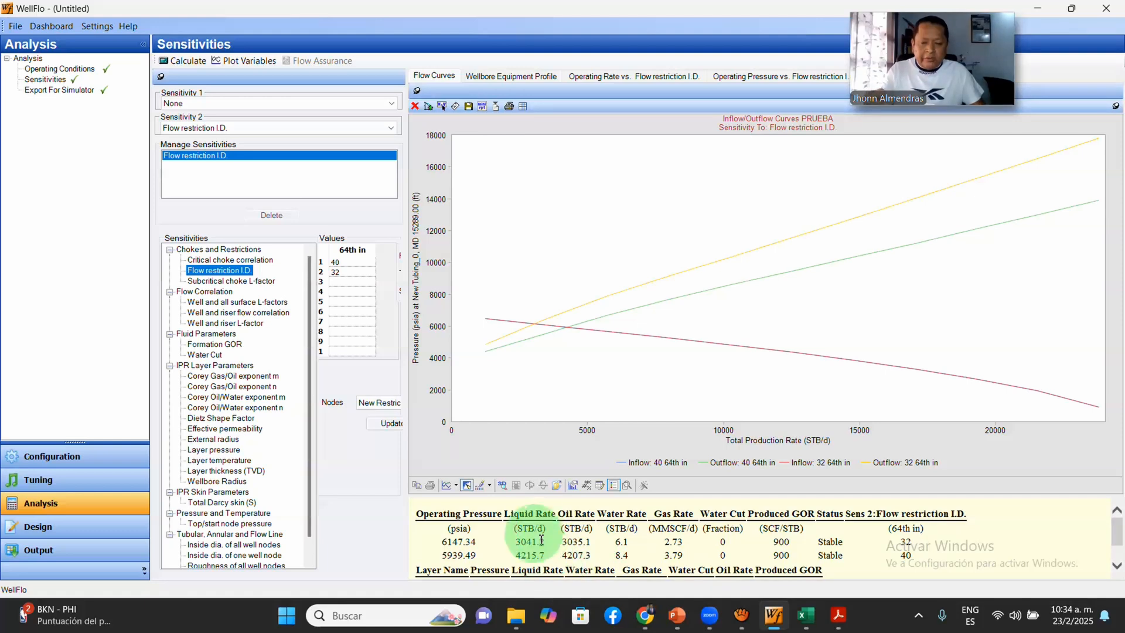
Step: Toggle between WellFlo and the PowerPoint slide, ending on WellFlo's 40 and 32 sensitivity results
click(773, 614)
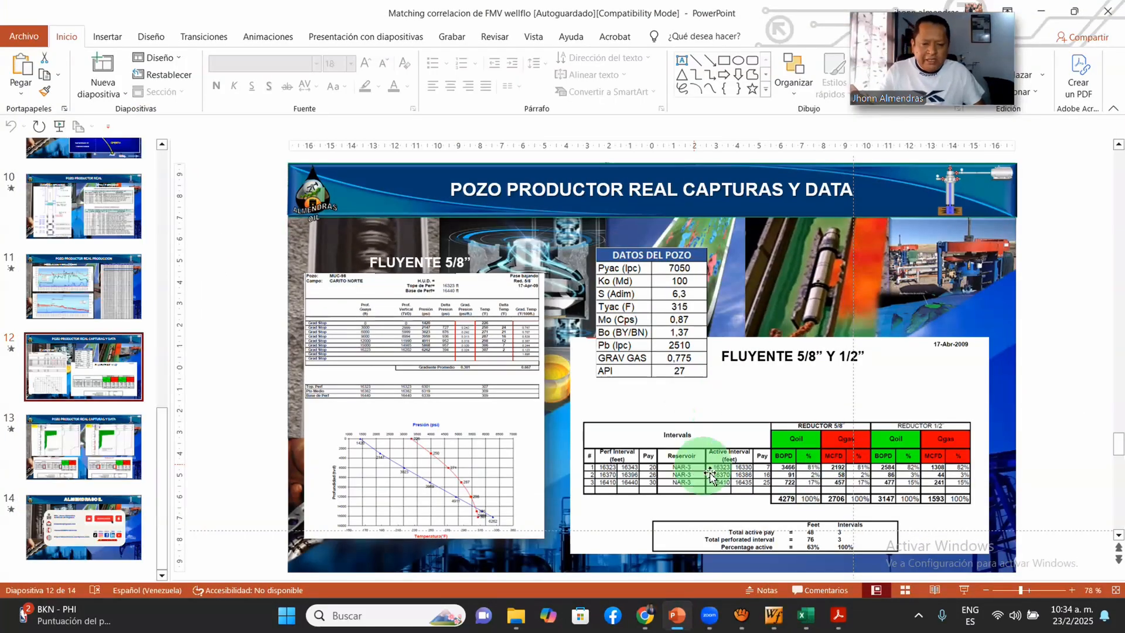
click(772, 614)
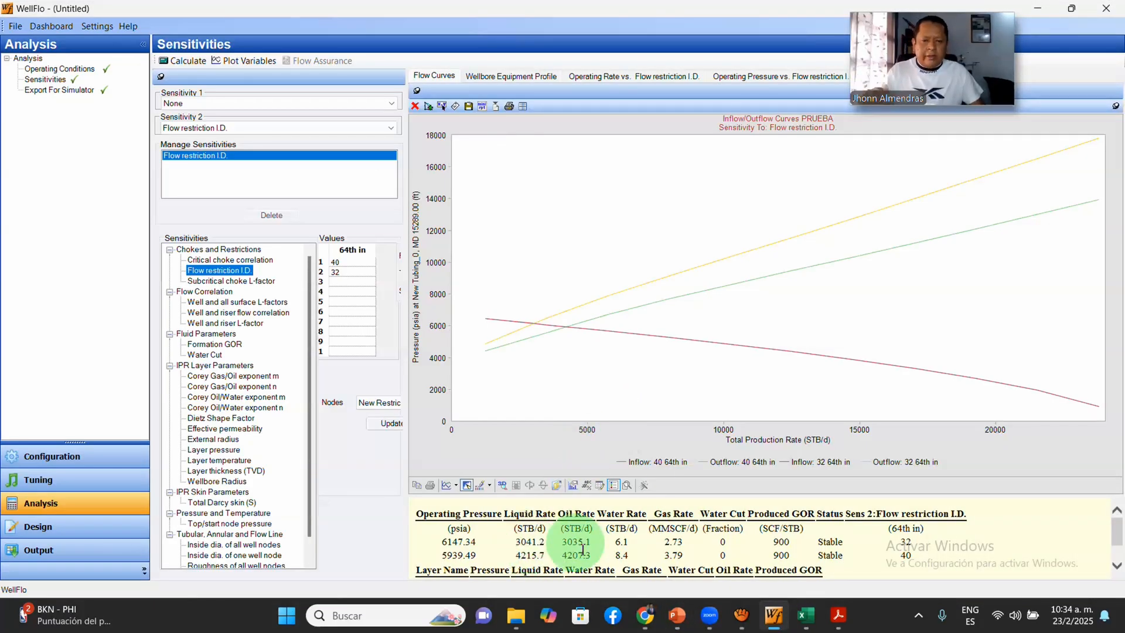
mouse_move(777, 619)
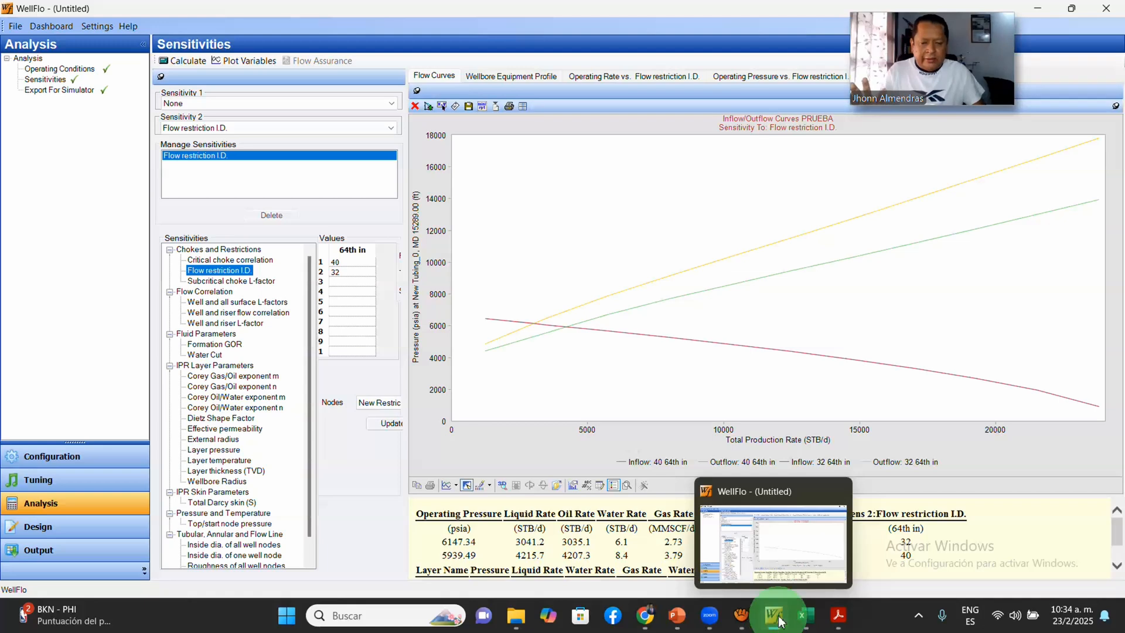
mouse_move(818, 623)
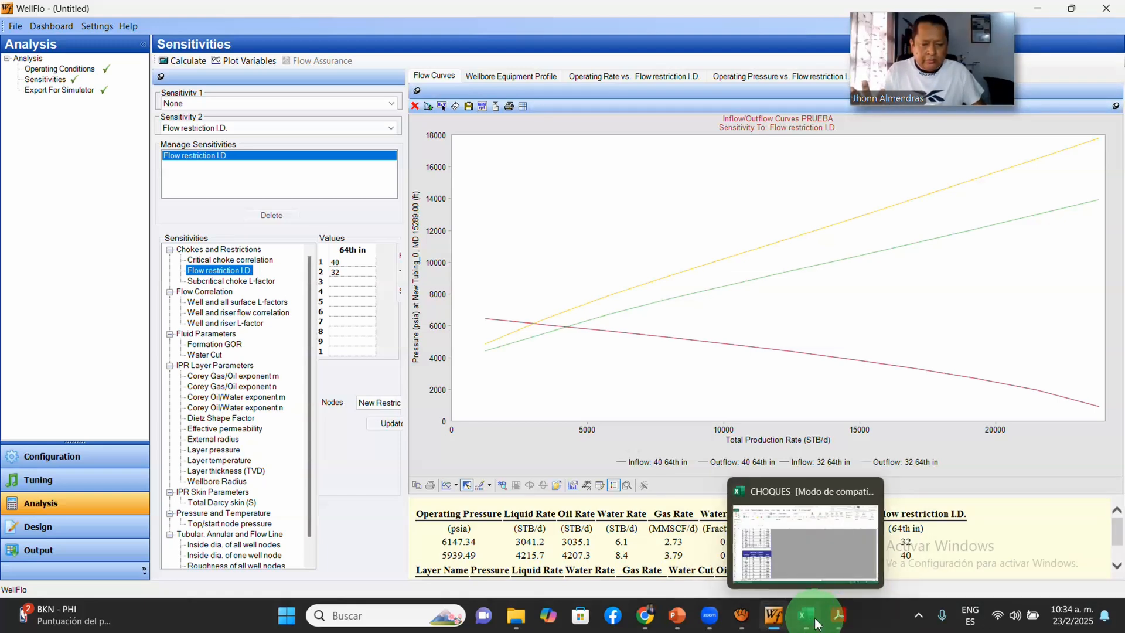
click(680, 616)
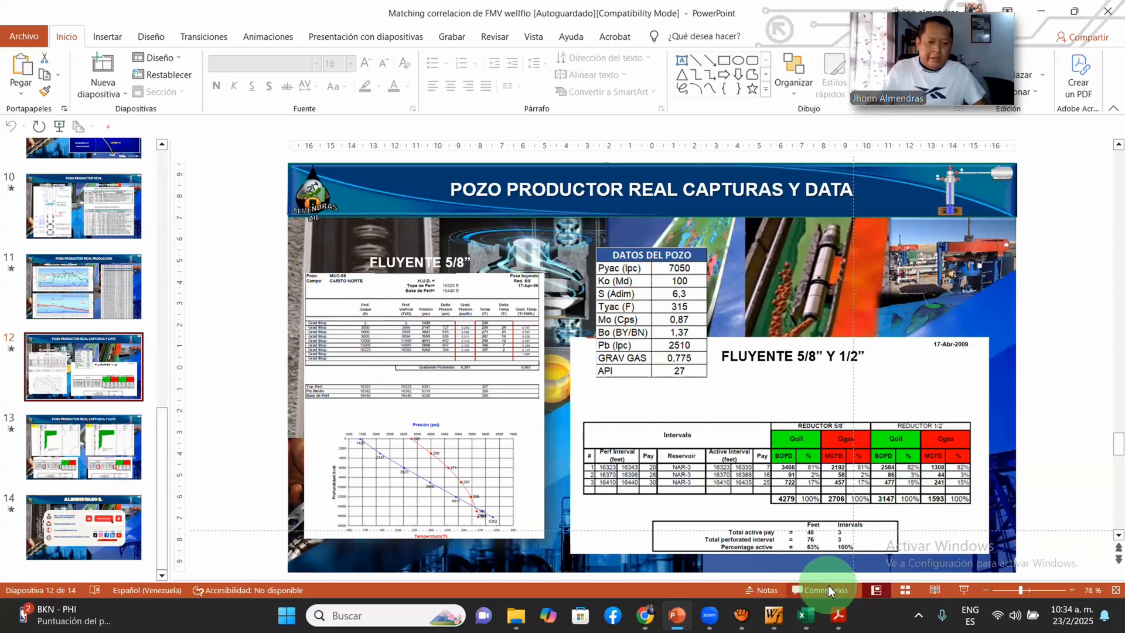
mouse_move(788, 617)
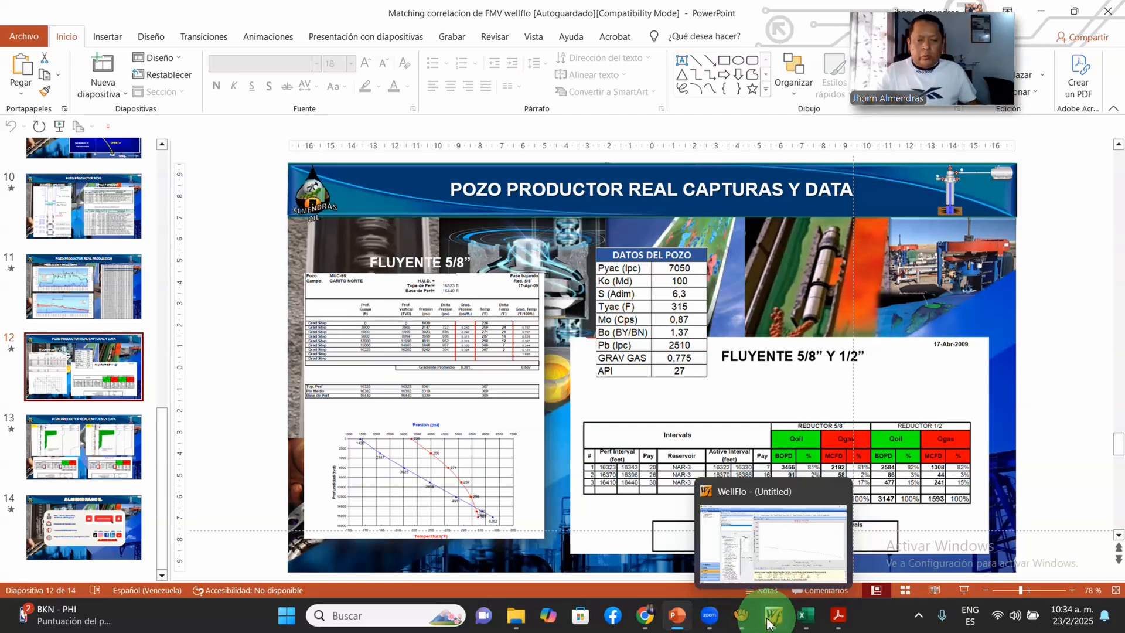
mouse_move(742, 618)
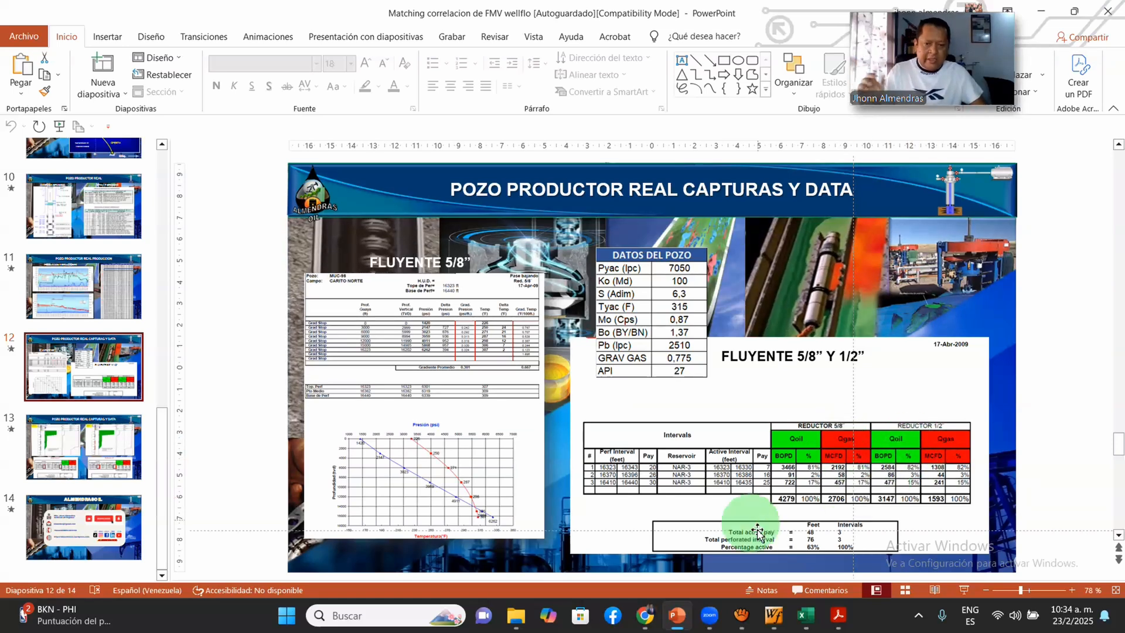
mouse_move(698, 620)
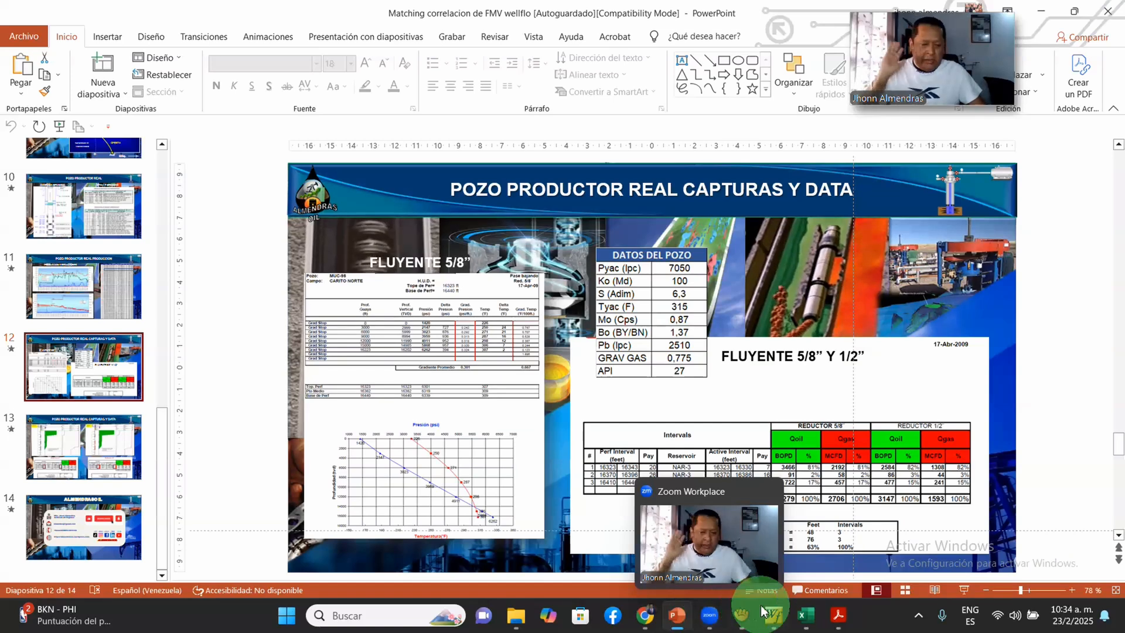
click(727, 587)
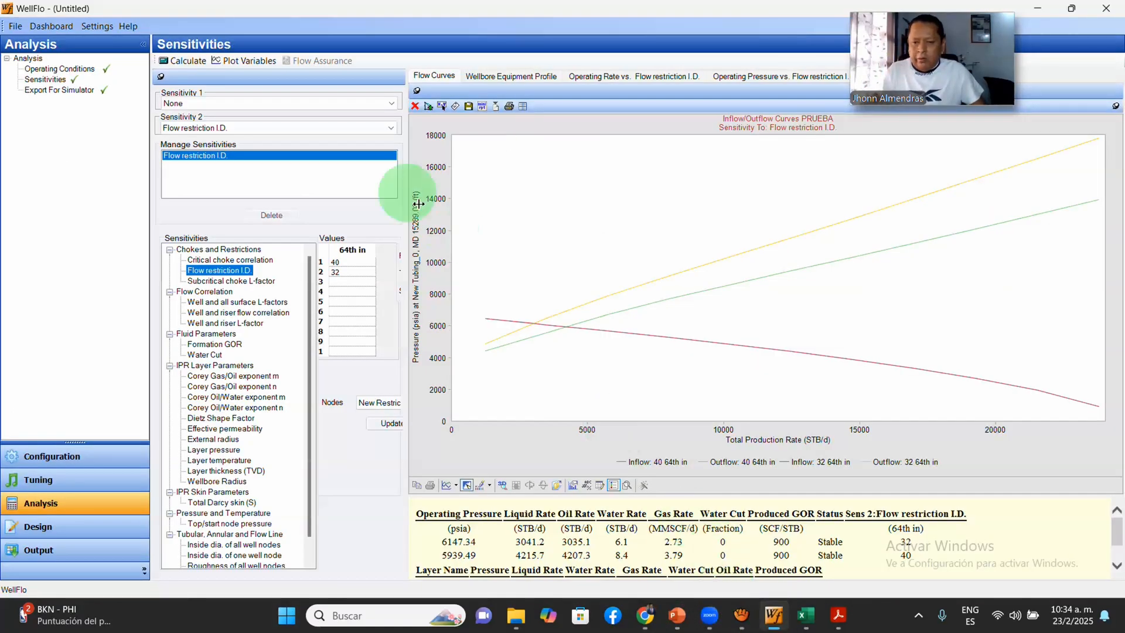
Step: Add 64 as the third restriction size and recalculate, giving 7520.9 STB/d at 5351.11 psia
click(359, 283)
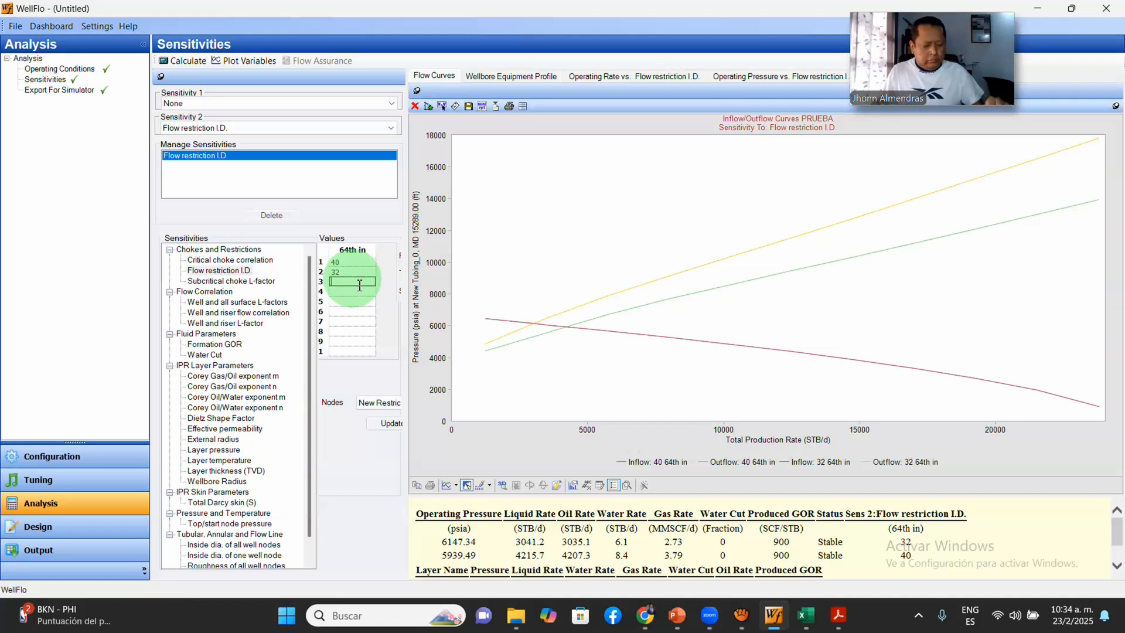
text(100)
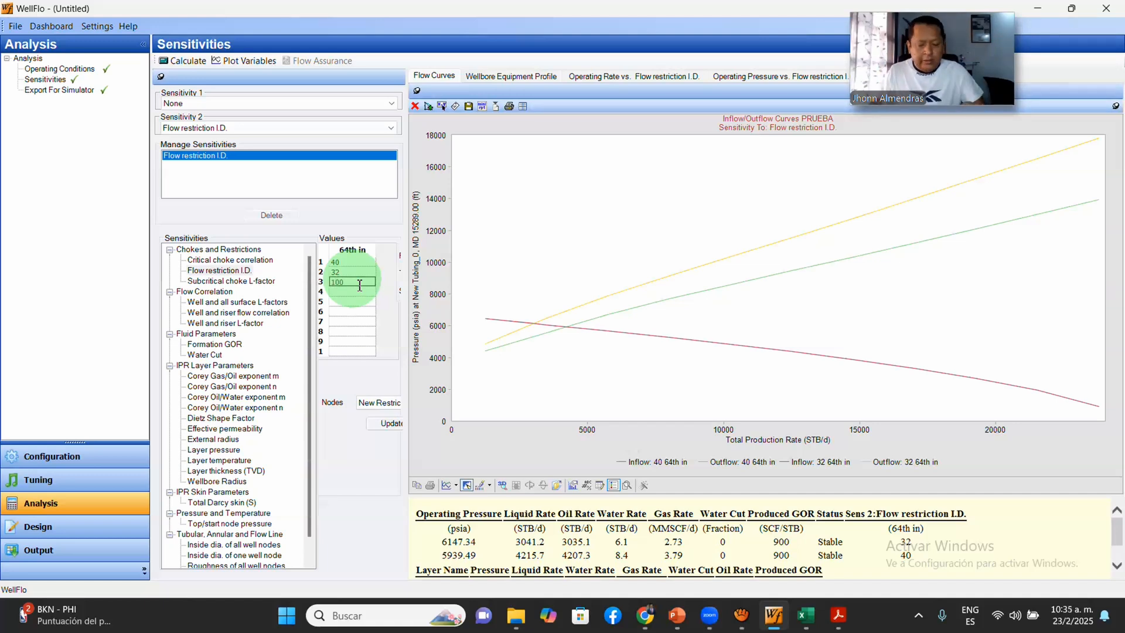
key(BackSpace)
key(BackSpace)
key(BackSpace)
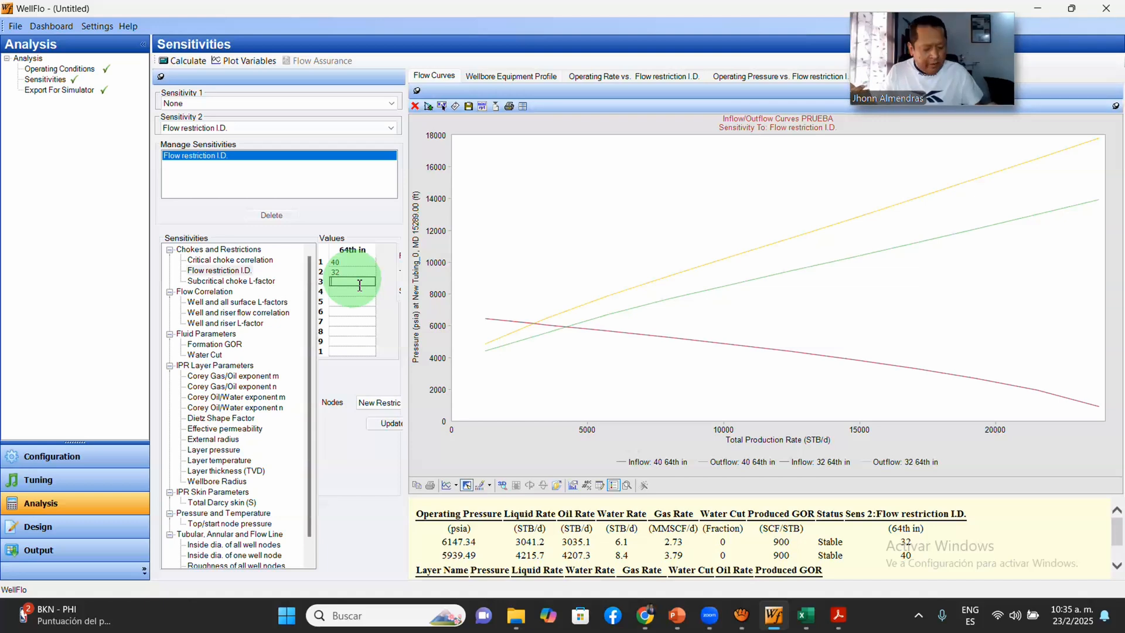
text(64)
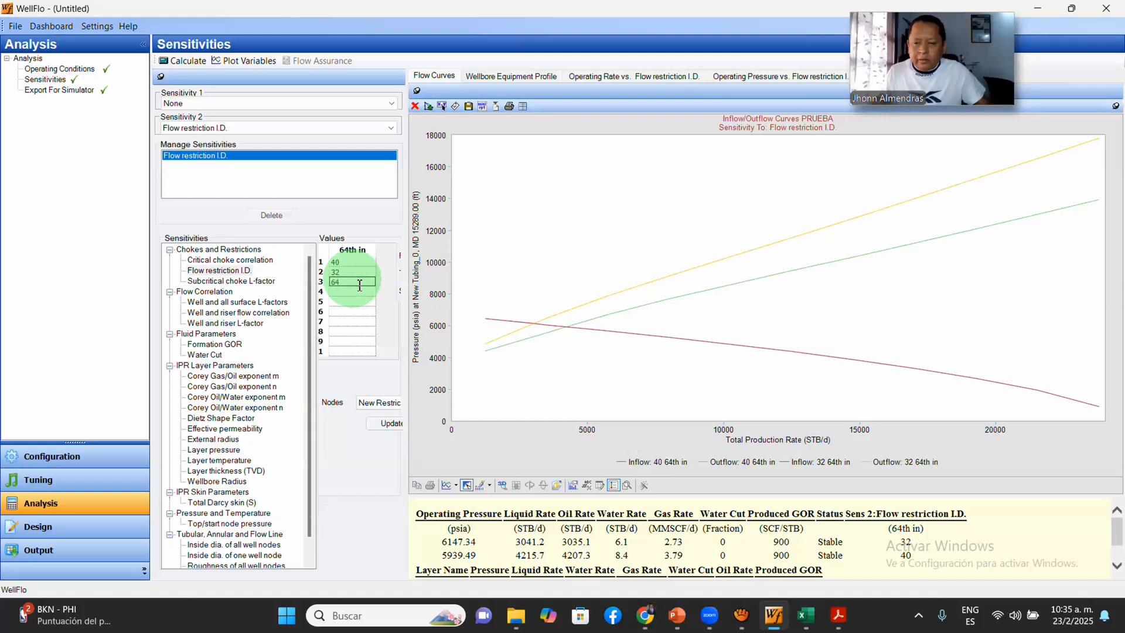
click(389, 424)
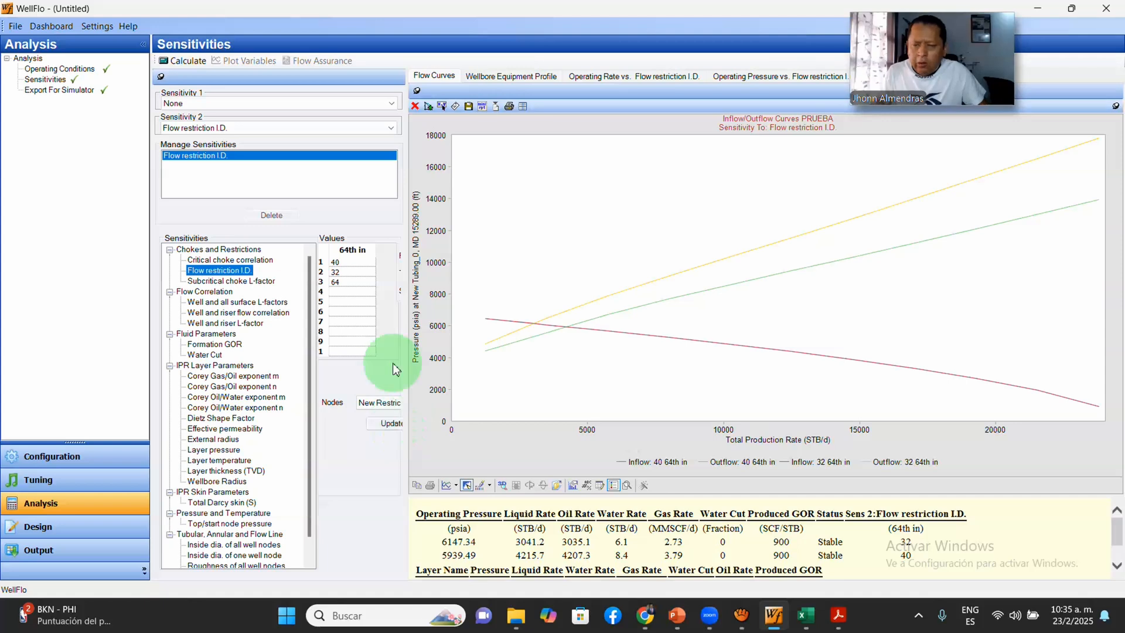
click(183, 60)
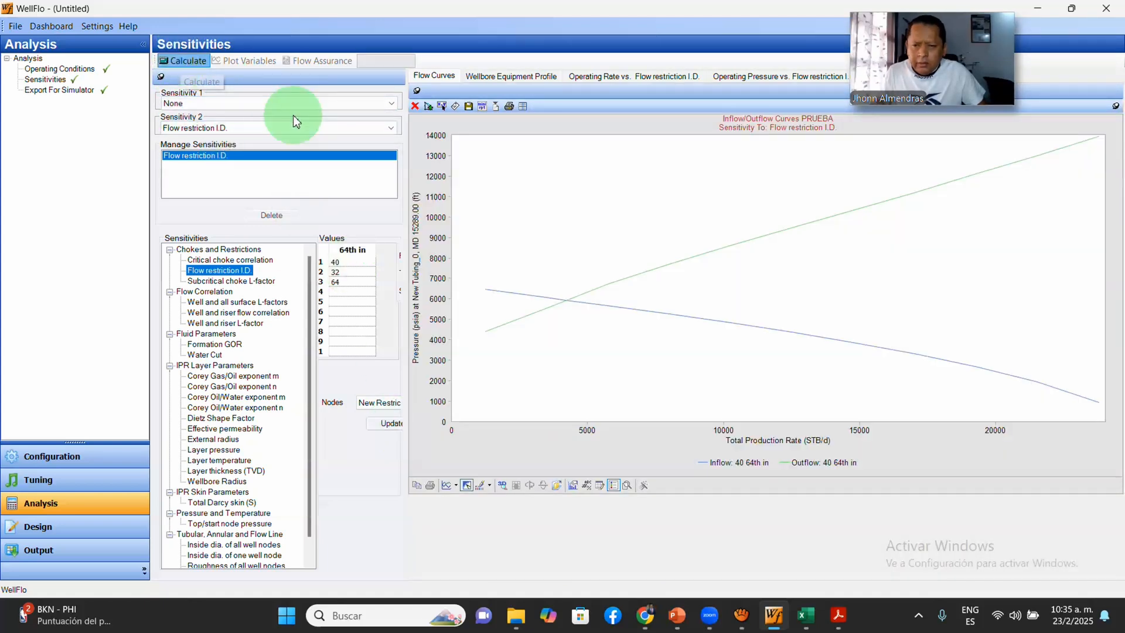
Step: Plot inflow/outflow curves for all three restriction sizes: 40, 32 and 64
click(246, 62)
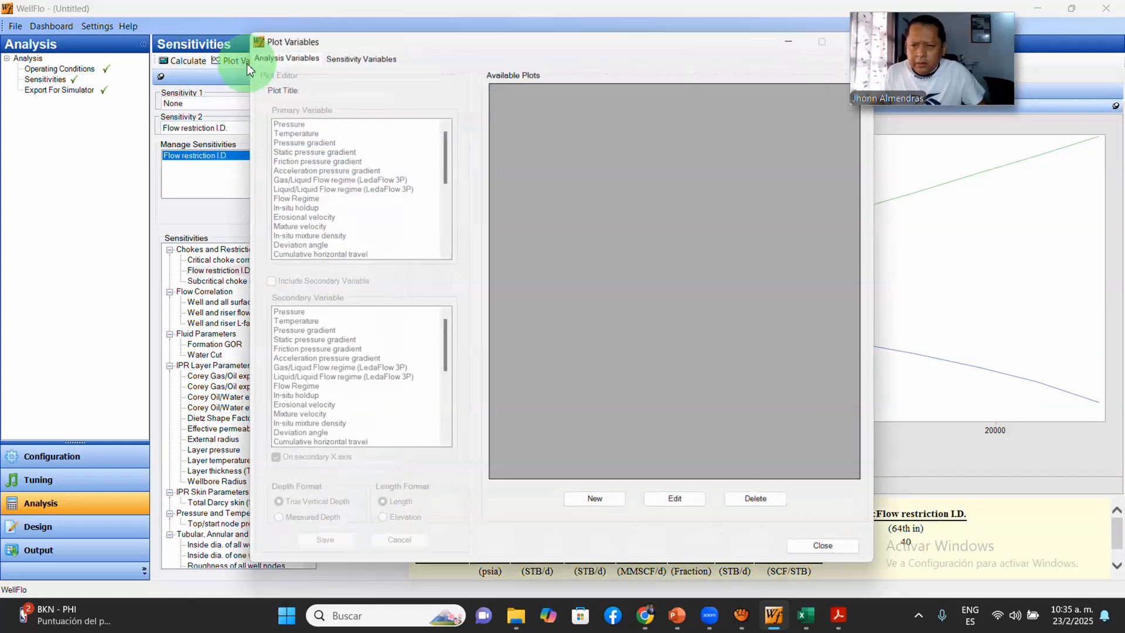
click(358, 56)
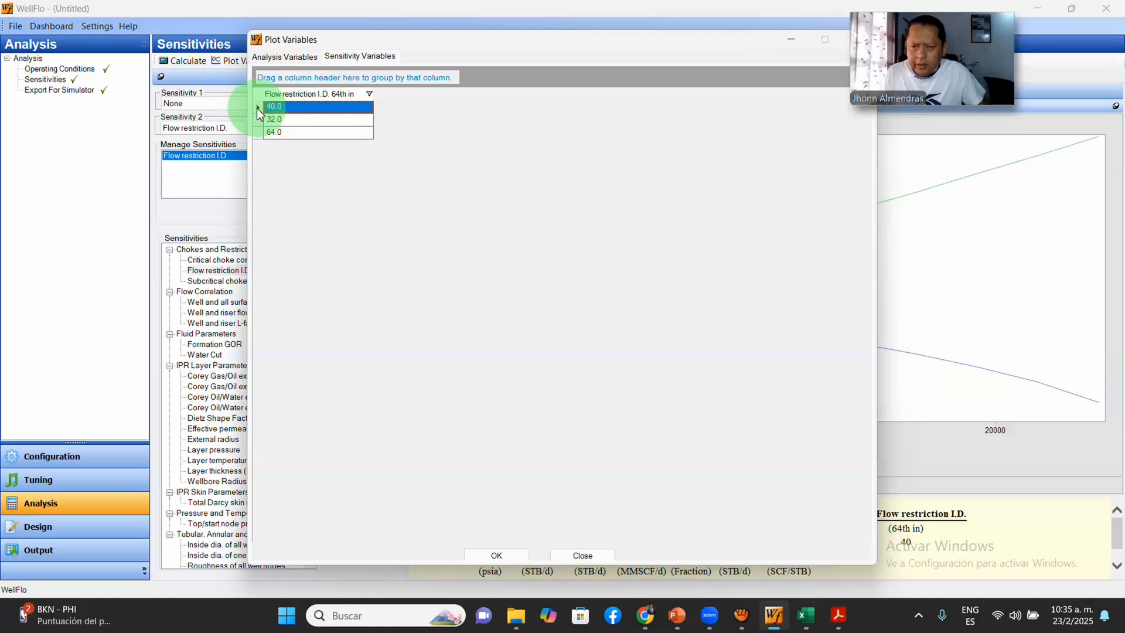
drag(259, 107, 260, 145)
click(498, 555)
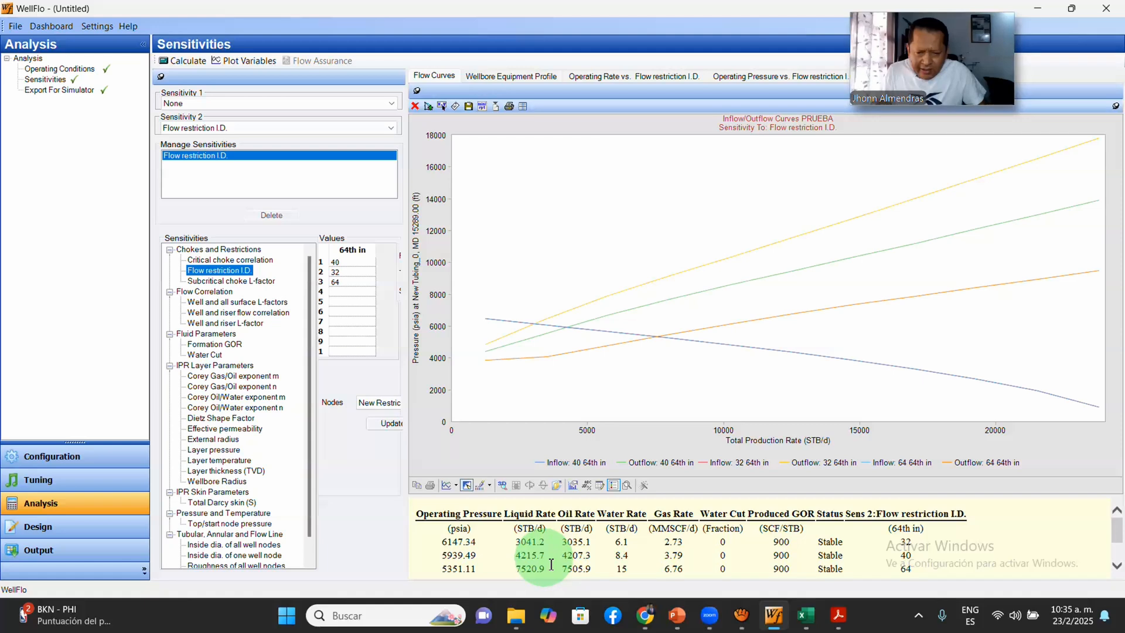
double_click(526, 556)
double_click(529, 543)
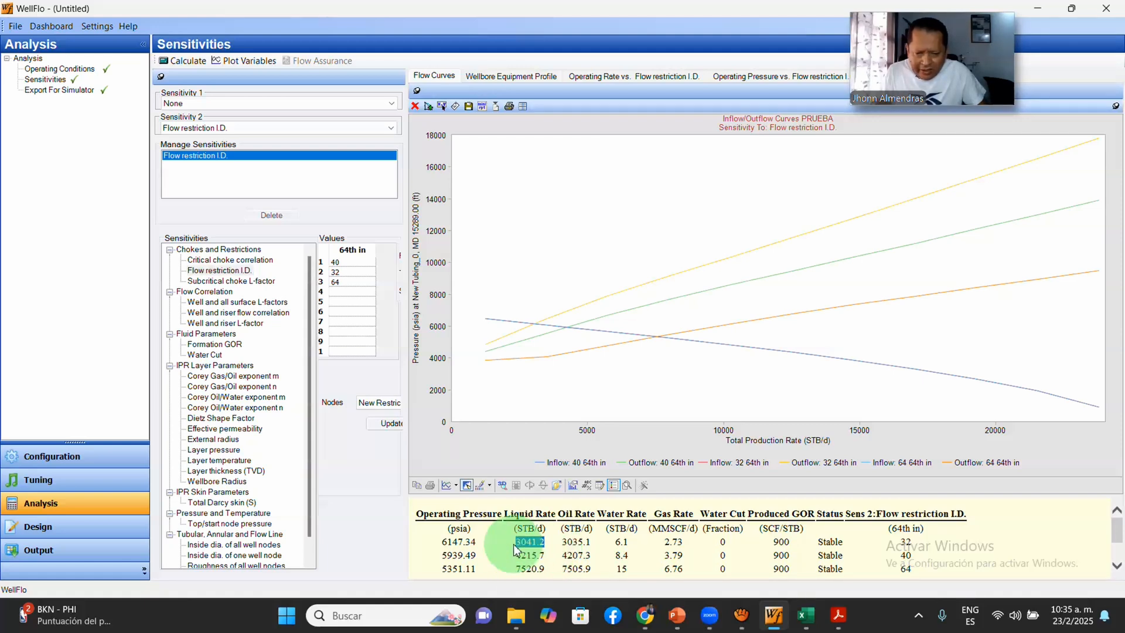
double_click(524, 570)
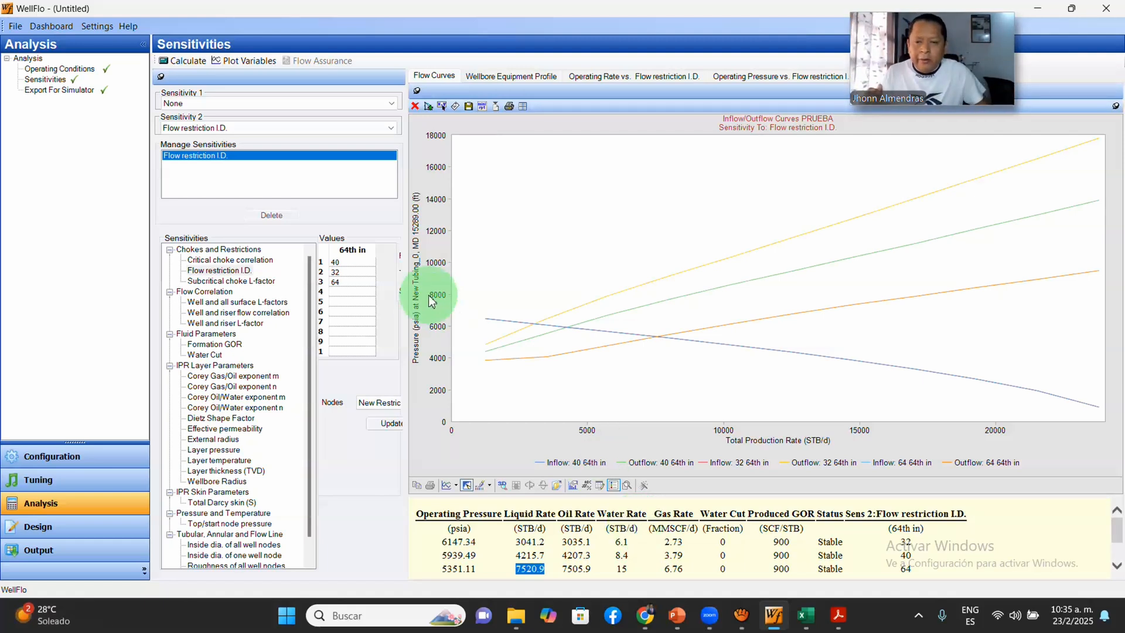
Step: Show the Wellbore Equipment Profile depth plots and isolate the 64, 40 and 32 tubing-pressure curves
click(513, 76)
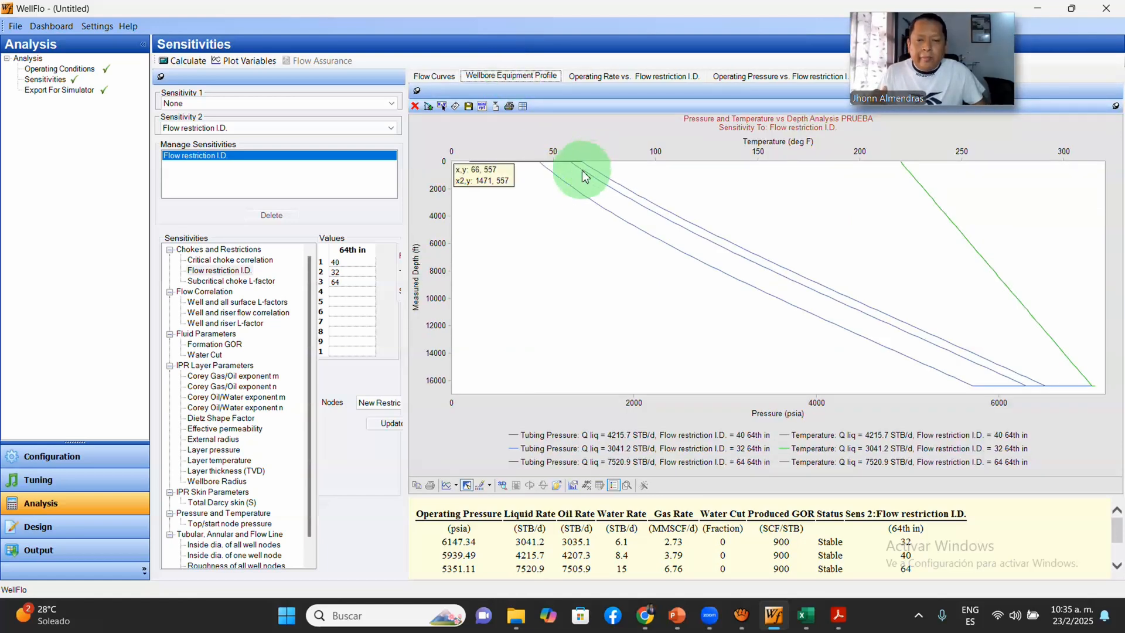
click(540, 162)
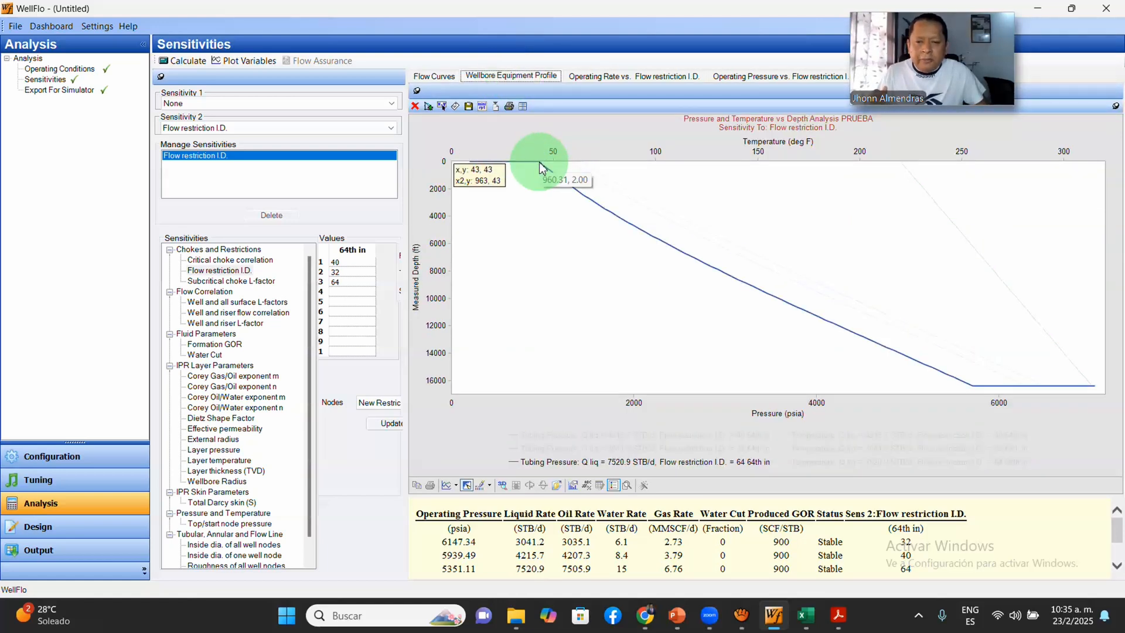
click(571, 169)
click(573, 167)
click(574, 165)
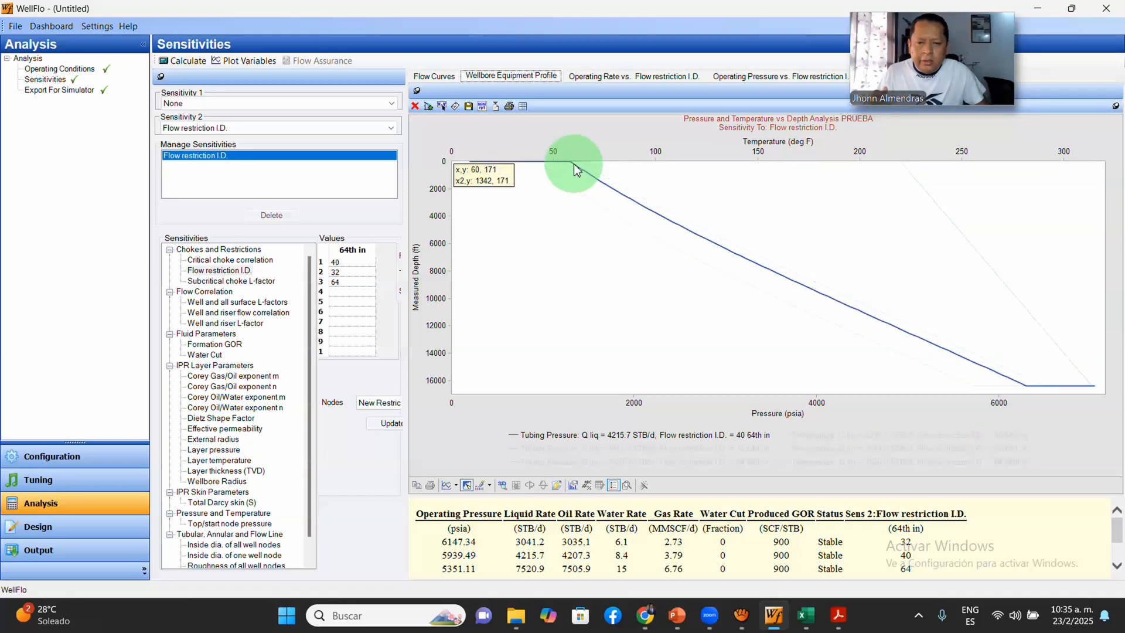
mouse_move(573, 165)
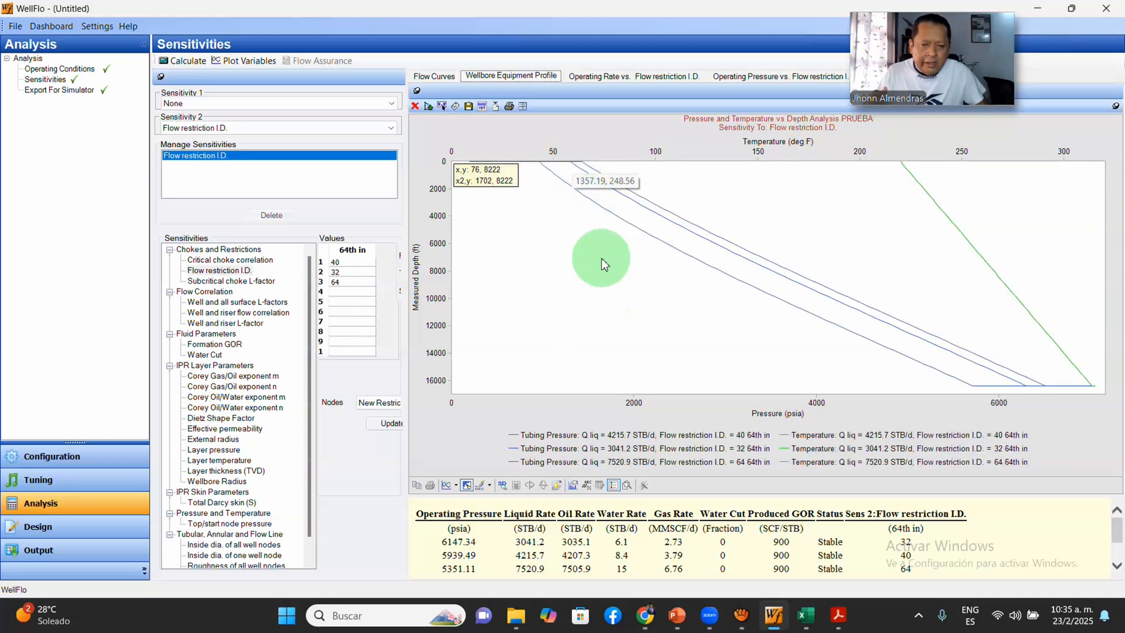
click(572, 166)
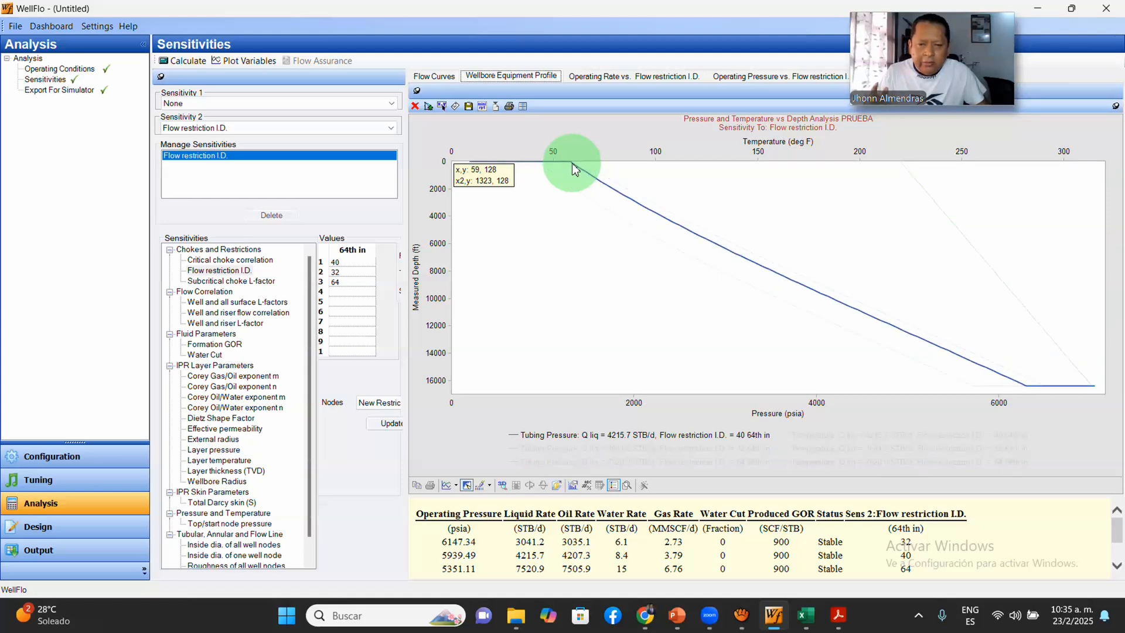
click(582, 164)
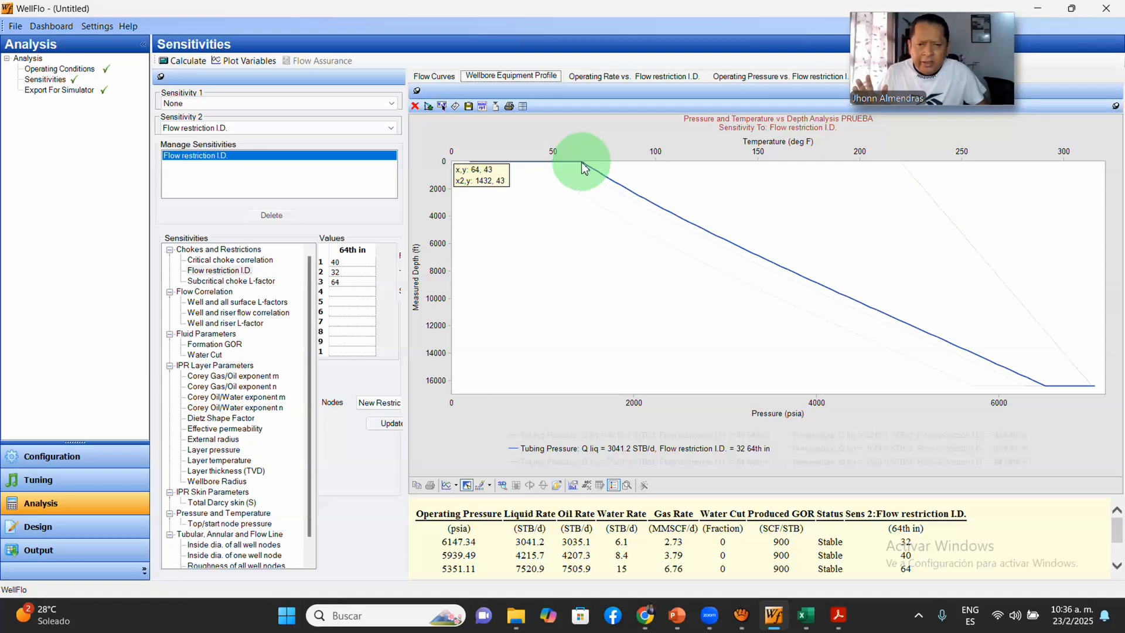
click(544, 169)
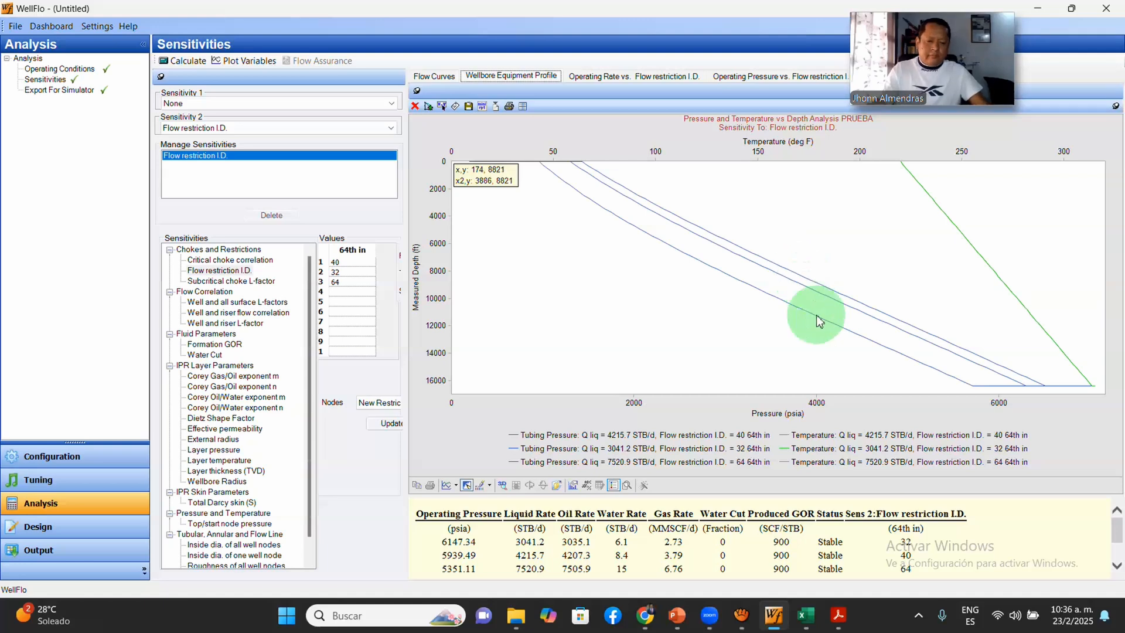
Step: Switch to PowerPoint and present slide 14, the ALMENDRASOIL contact slide, full screen
click(677, 615)
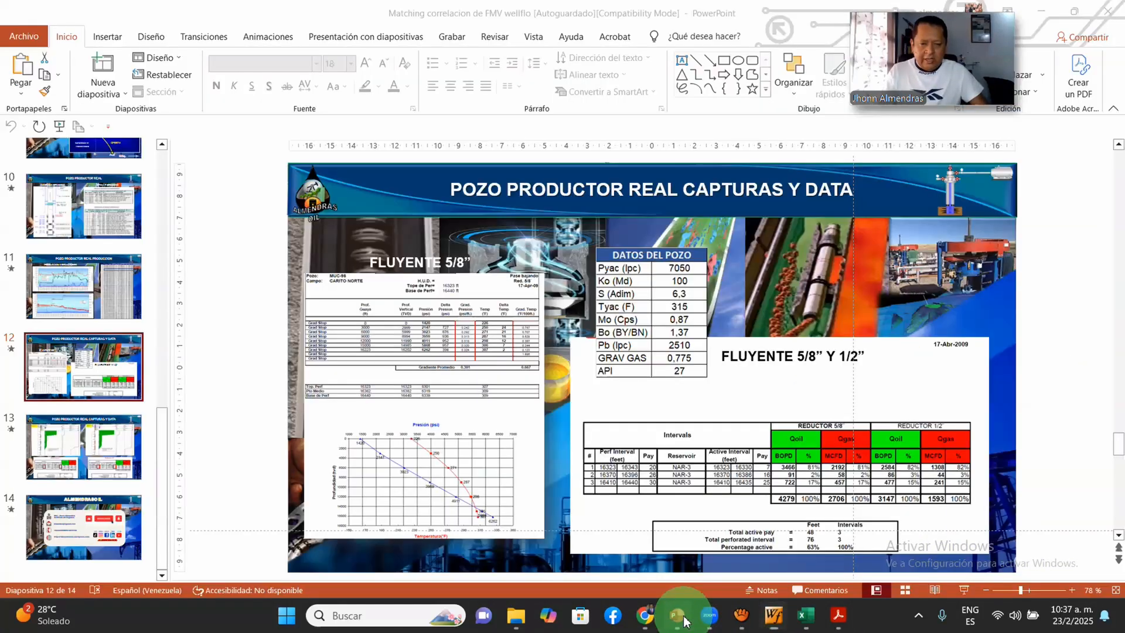
click(83, 526)
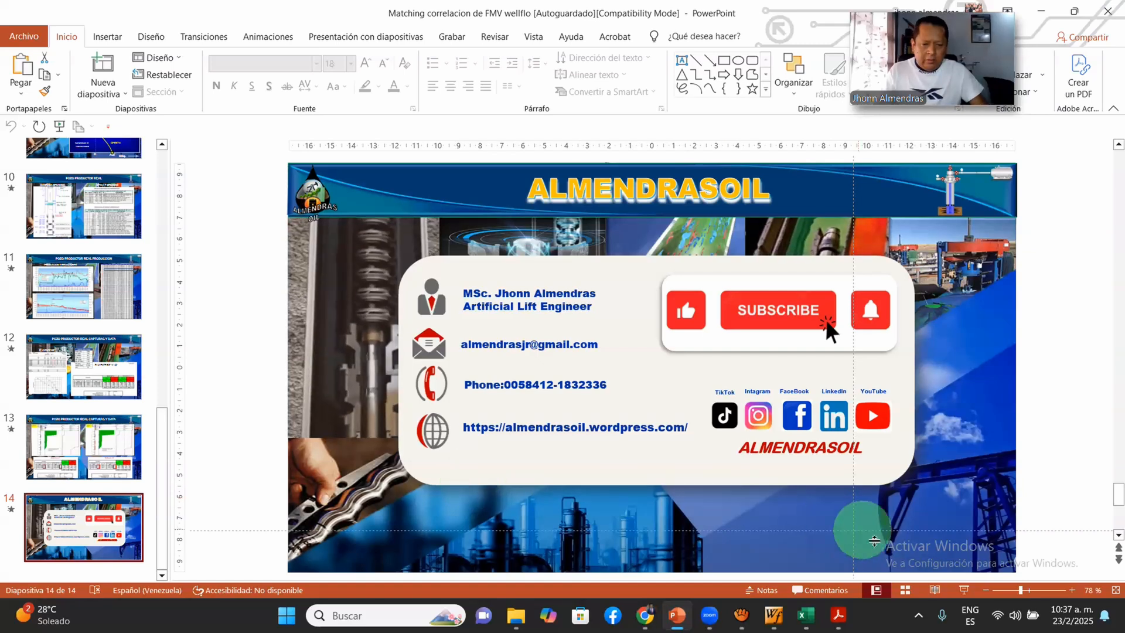
click(969, 596)
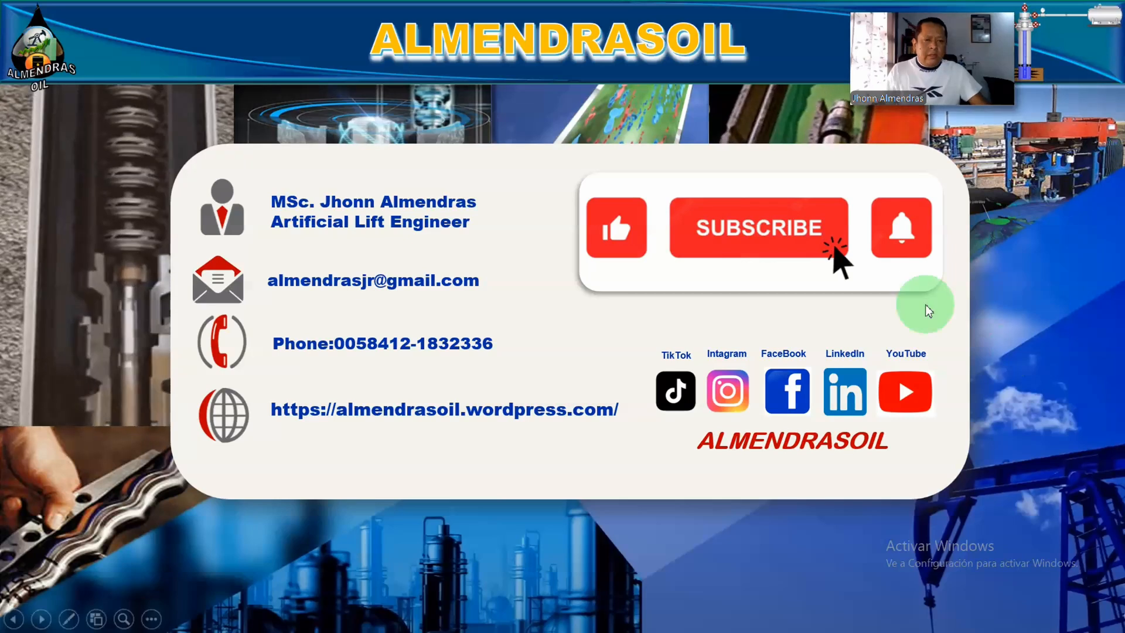
drag(941, 32, 1016, 30)
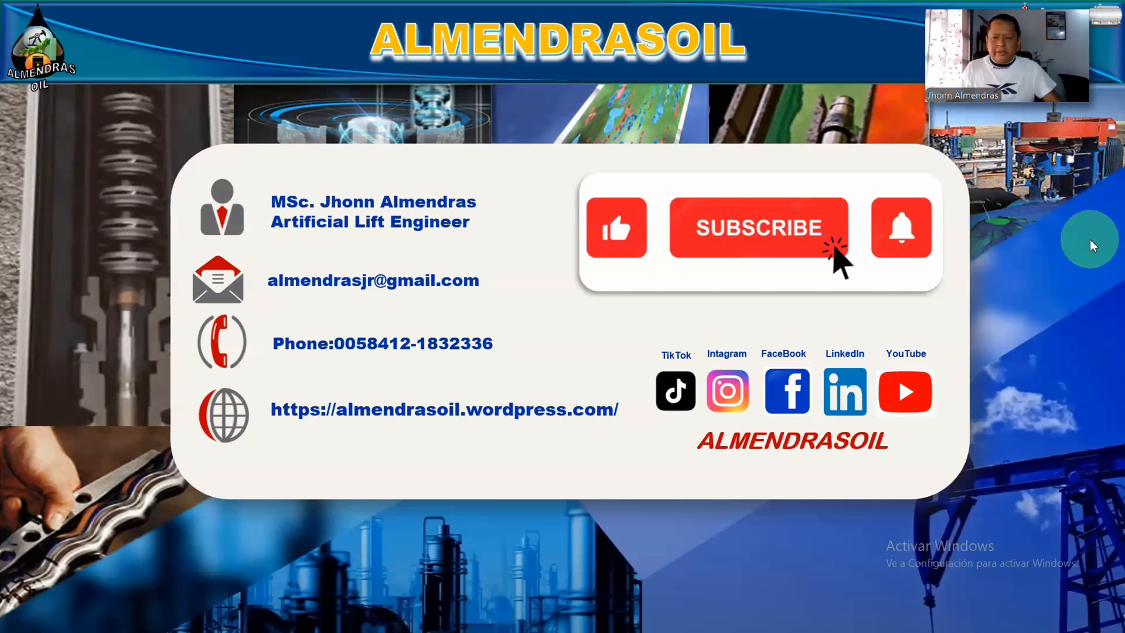